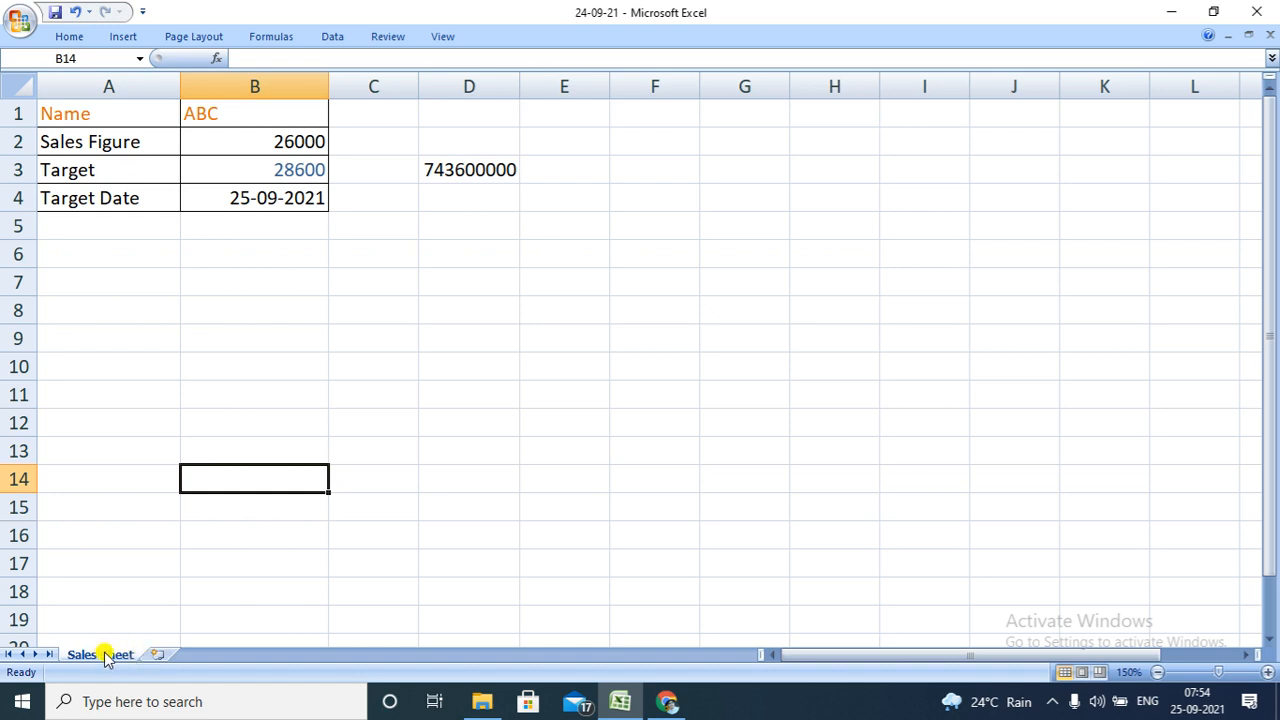
Insert two new worksheets and move Sheet2 directly after Sales Sheet.
{"action": "right_click", "coordinate": [106, 655]}
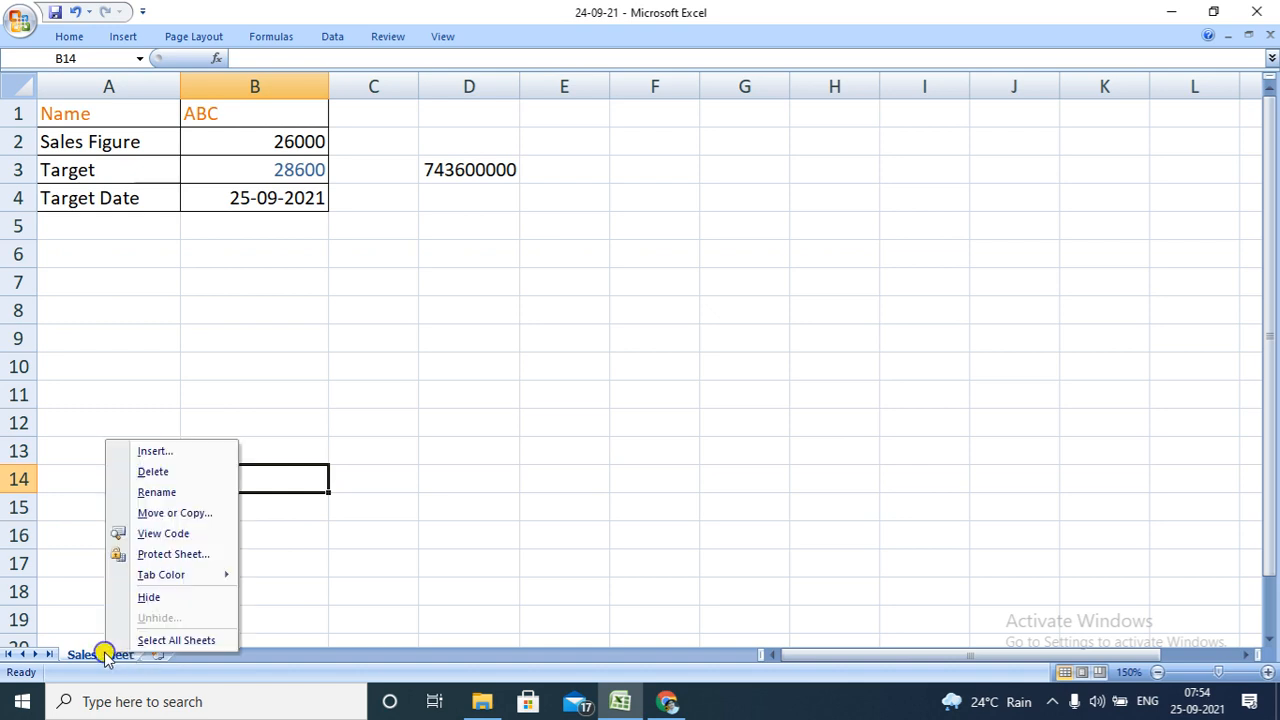
{"action": "left_click", "coordinate": [180, 450]}
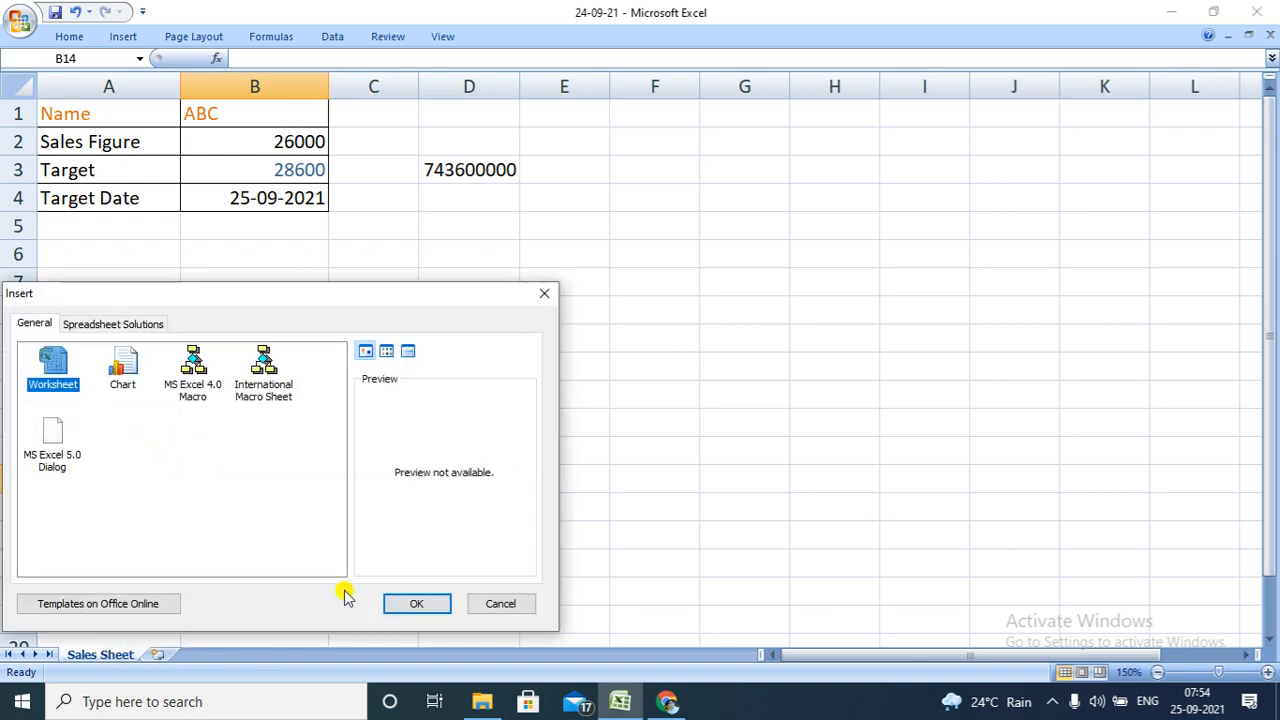
{"action": "left_click", "coordinate": [403, 603]}
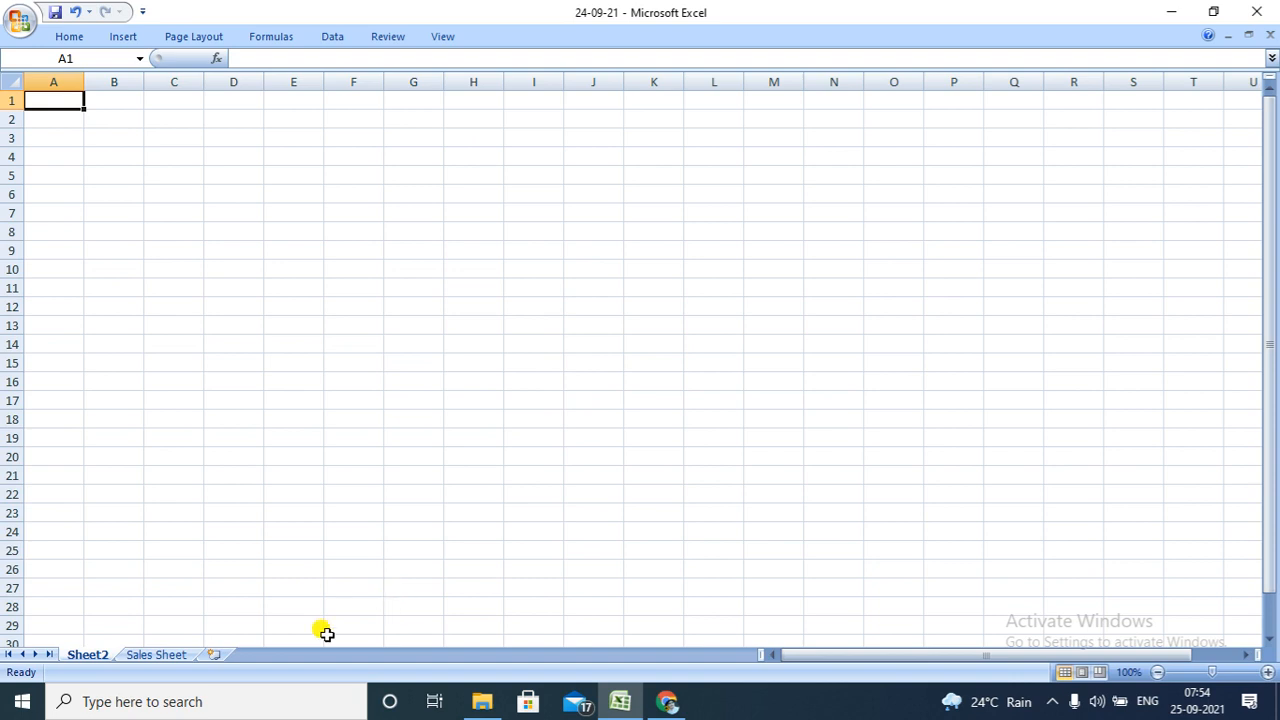
{"action": "left_click", "coordinate": [217, 660]}
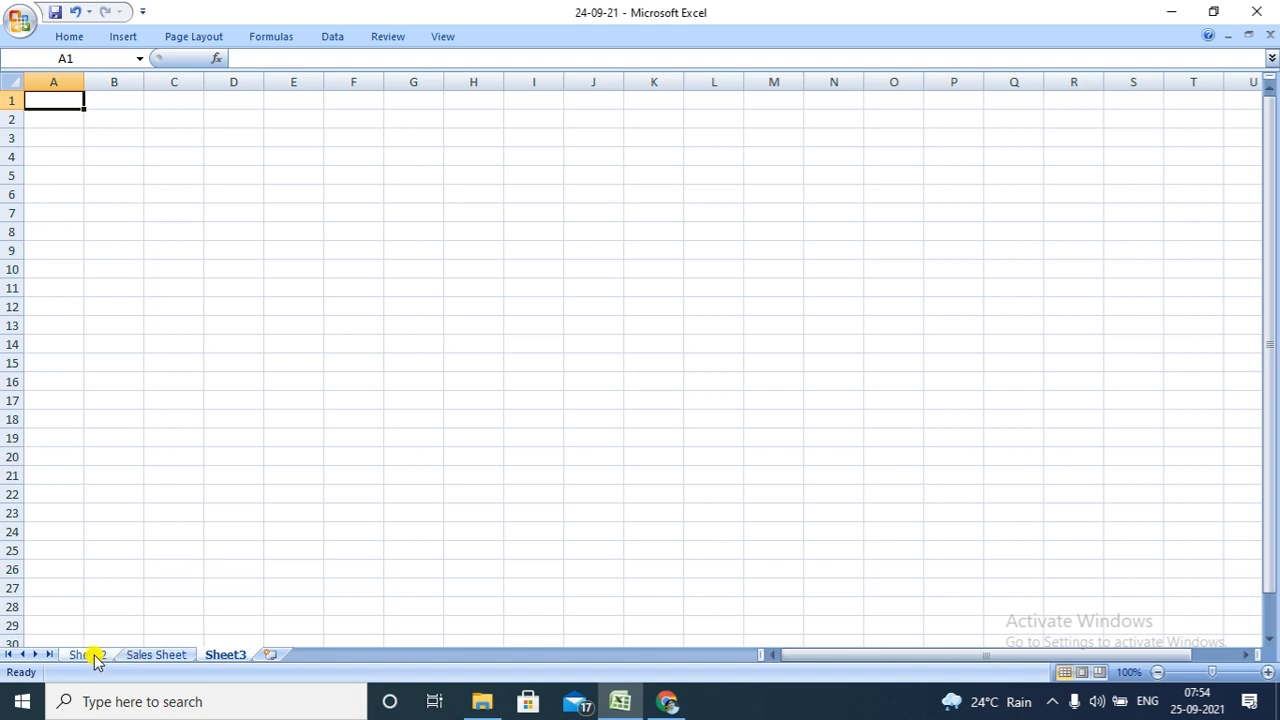
{"action": "left_click_drag", "start_coordinate": [96, 660], "coordinate": [211, 658]}
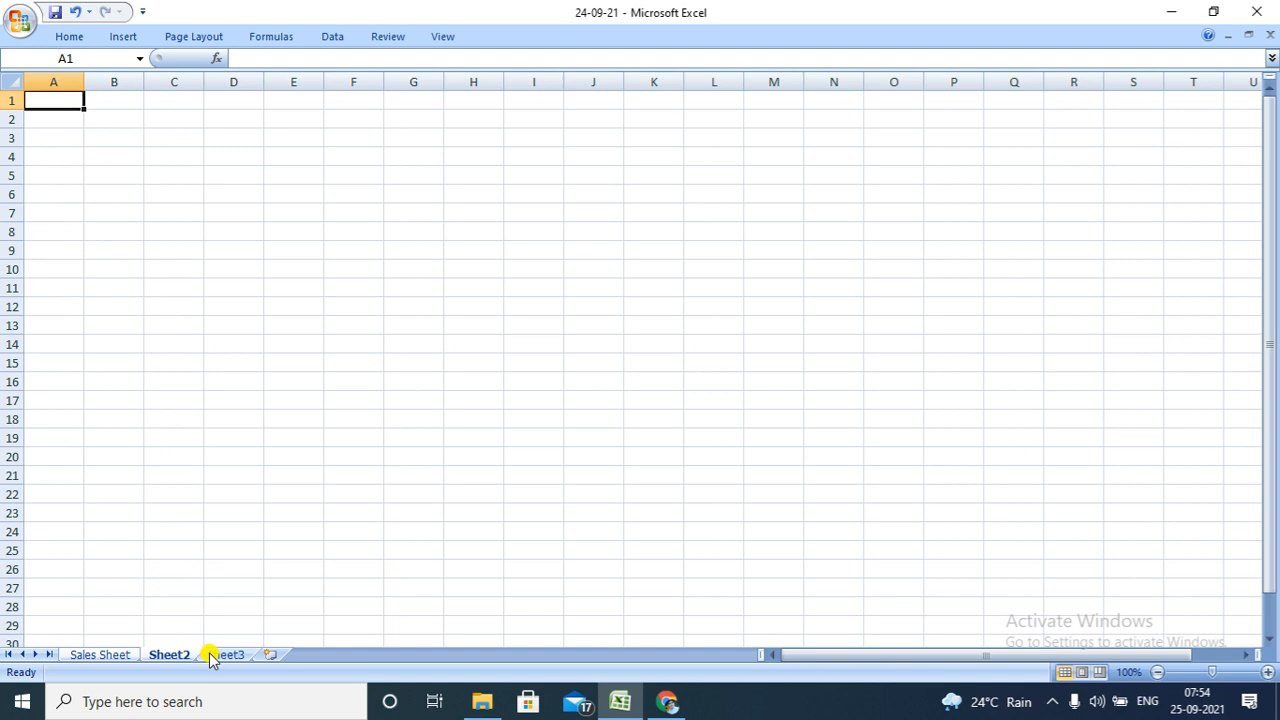
Rename Sheet2 as monthly_sales.
{"action": "right_click", "coordinate": [176, 655]}
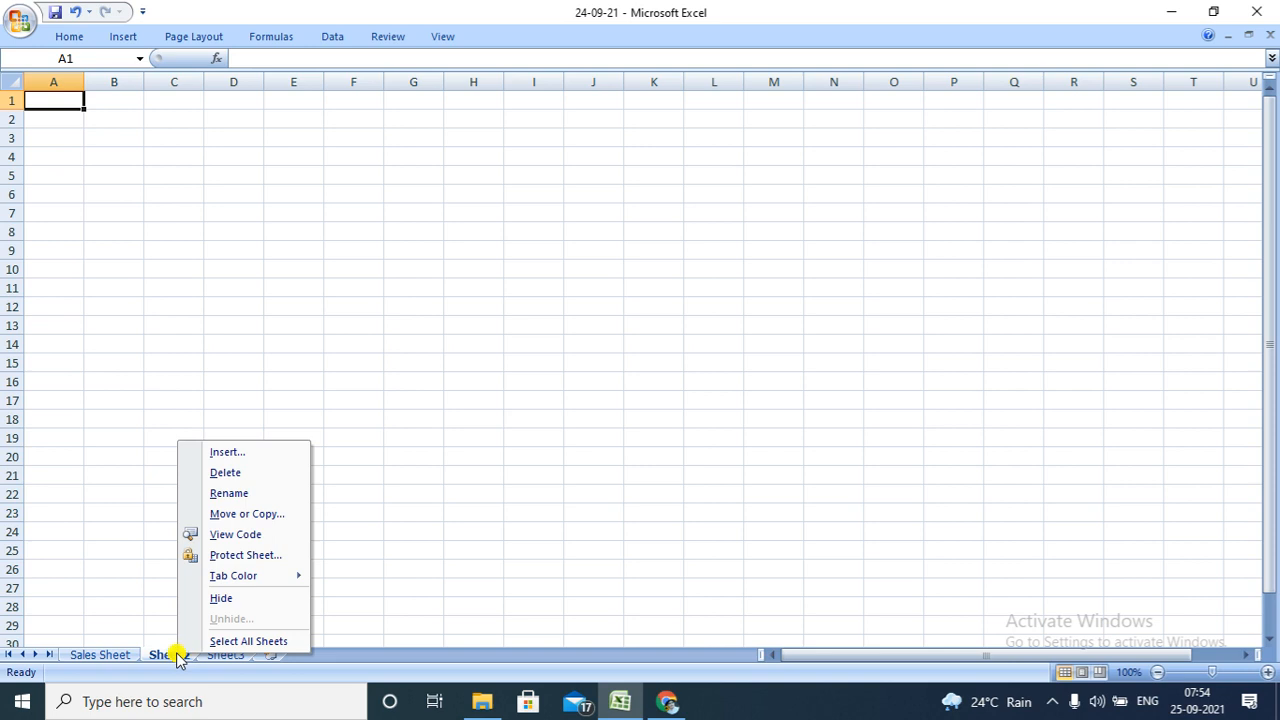
{"action": "left_click", "coordinate": [238, 497]}
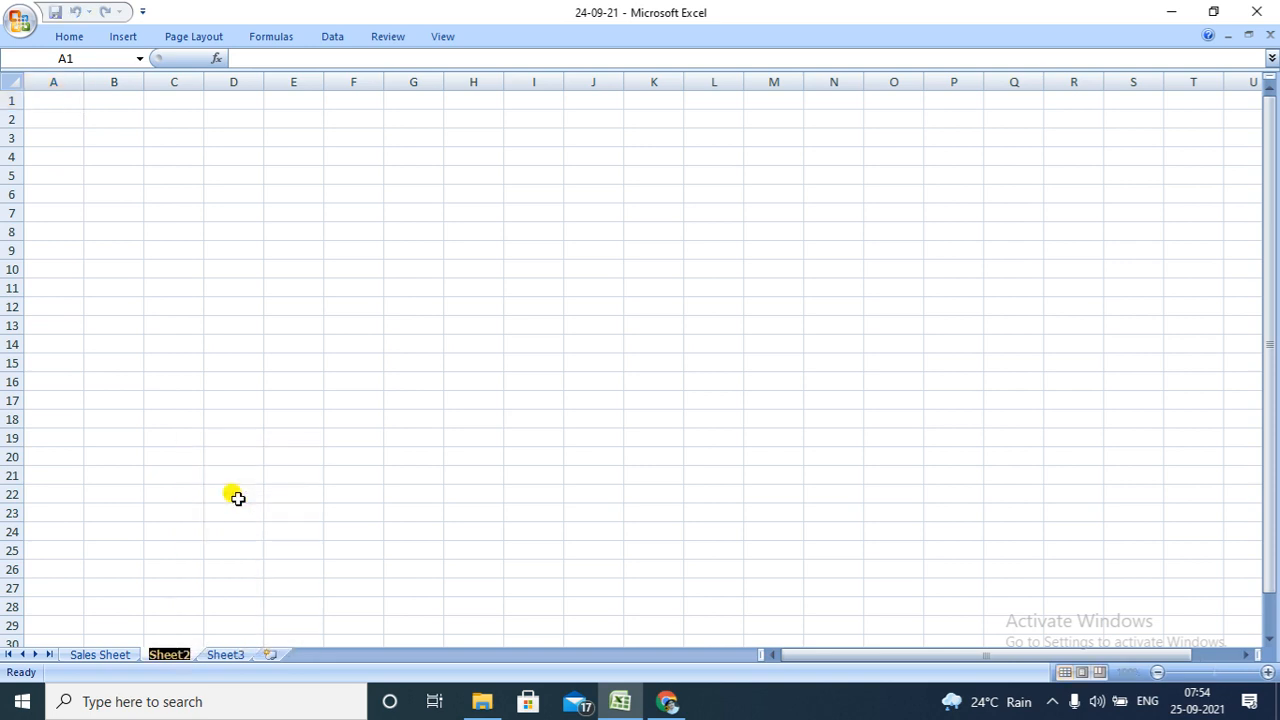
{"action": "type", "text": "mont"}
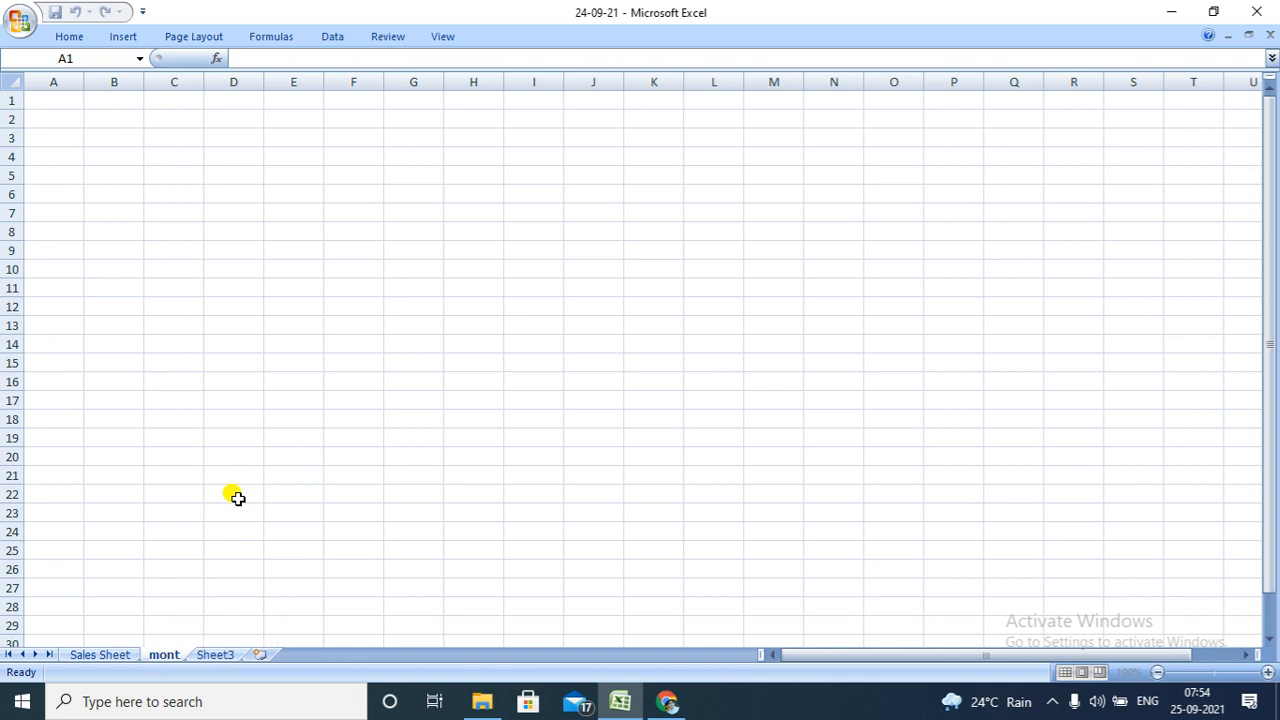
{"action": "type", "text": "h"}
{"action": "key", "text": "BackSpace"}
{"action": "type", "text": "hly"}
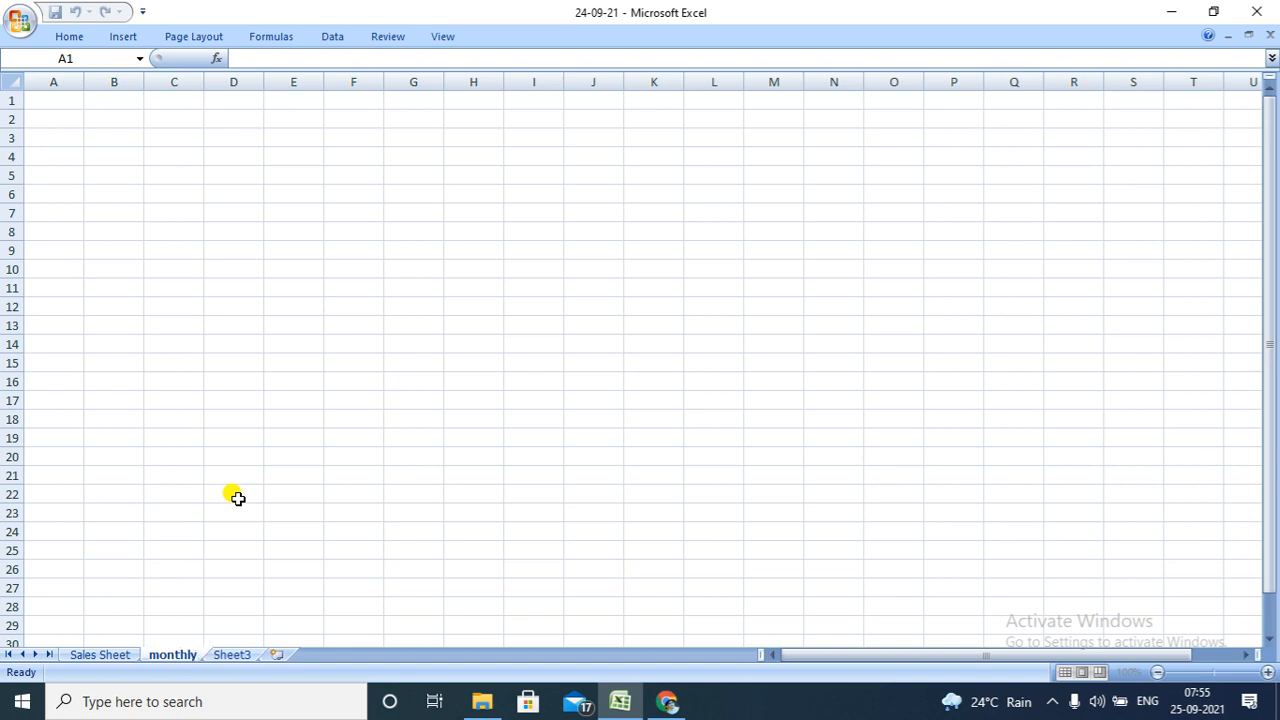
{"action": "type", "text": "_sales"}
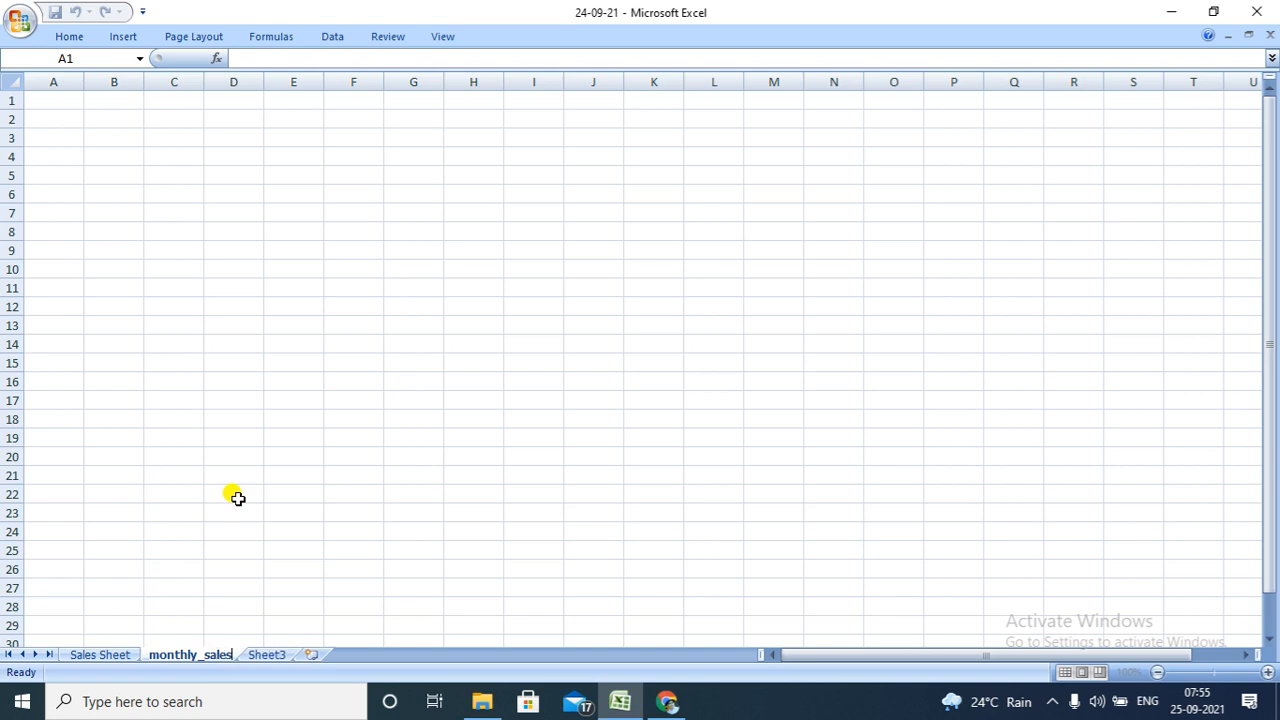
{"action": "key", "text": "Return"}
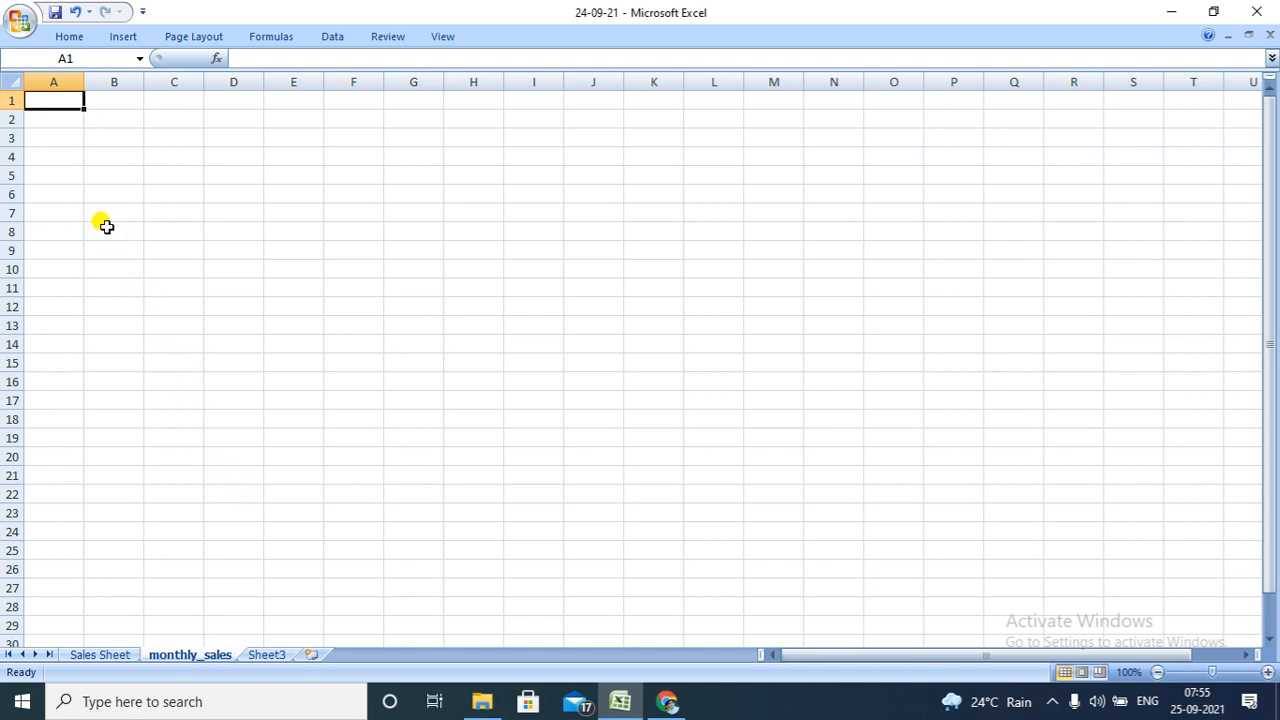
Enter the headers Months in A1 and Sales Value in B1 of the monthly_sales sheet.
{"action": "double_click", "coordinate": [53, 103]}
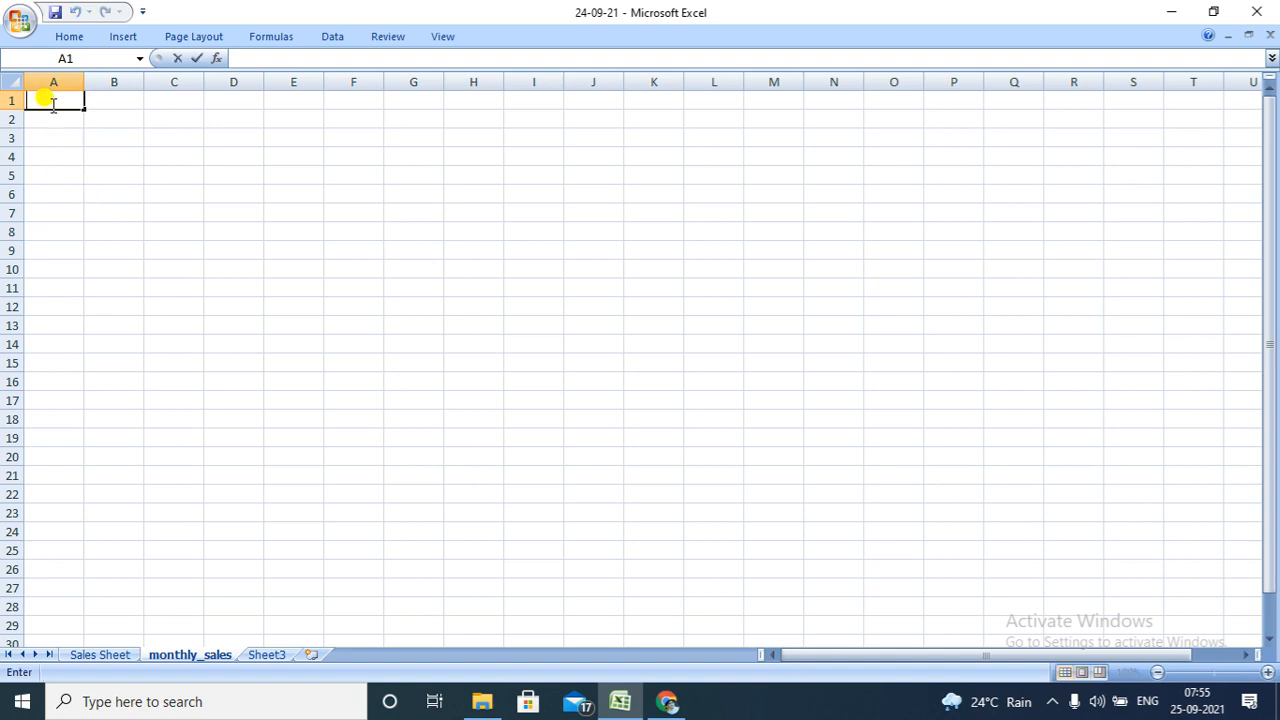
{"action": "type", "text": "Monr"}
{"action": "type", "text": "y"}
{"action": "key", "text": "BackSpace"}
{"action": "type", "text": "ths"}
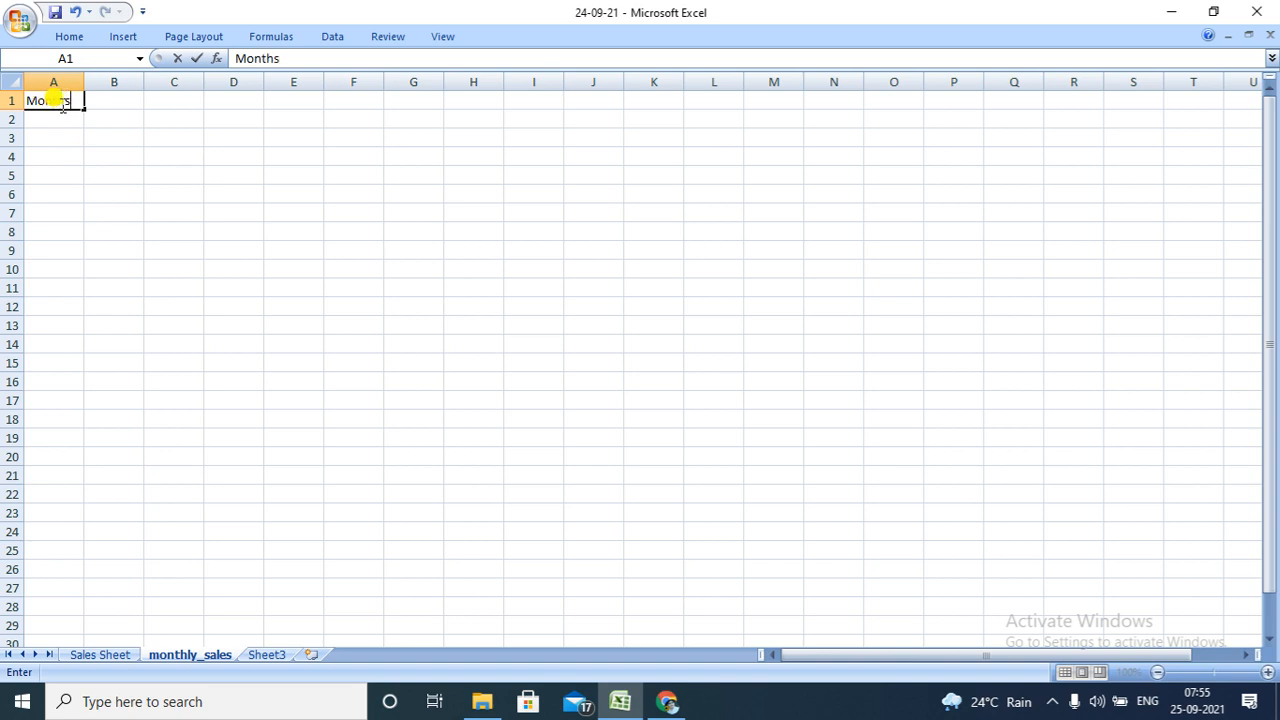
{"action": "left_click", "coordinate": [126, 101]}
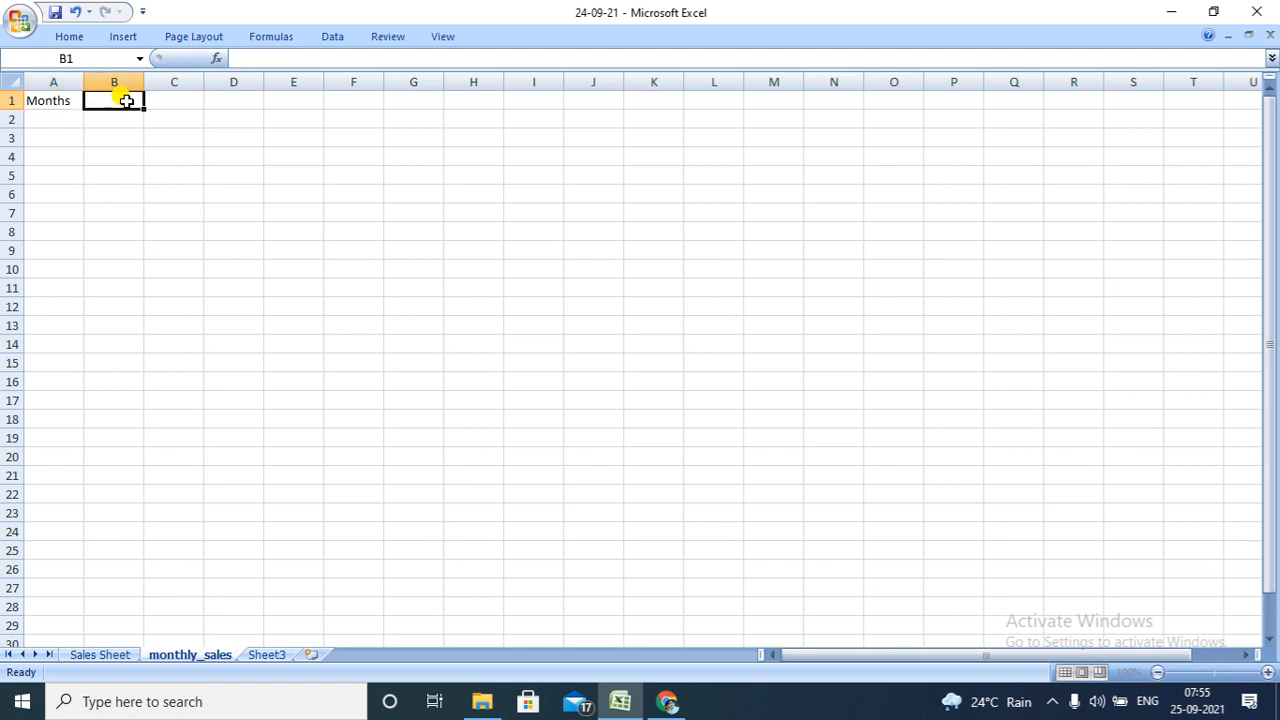
{"action": "type", "text": "Sa"}
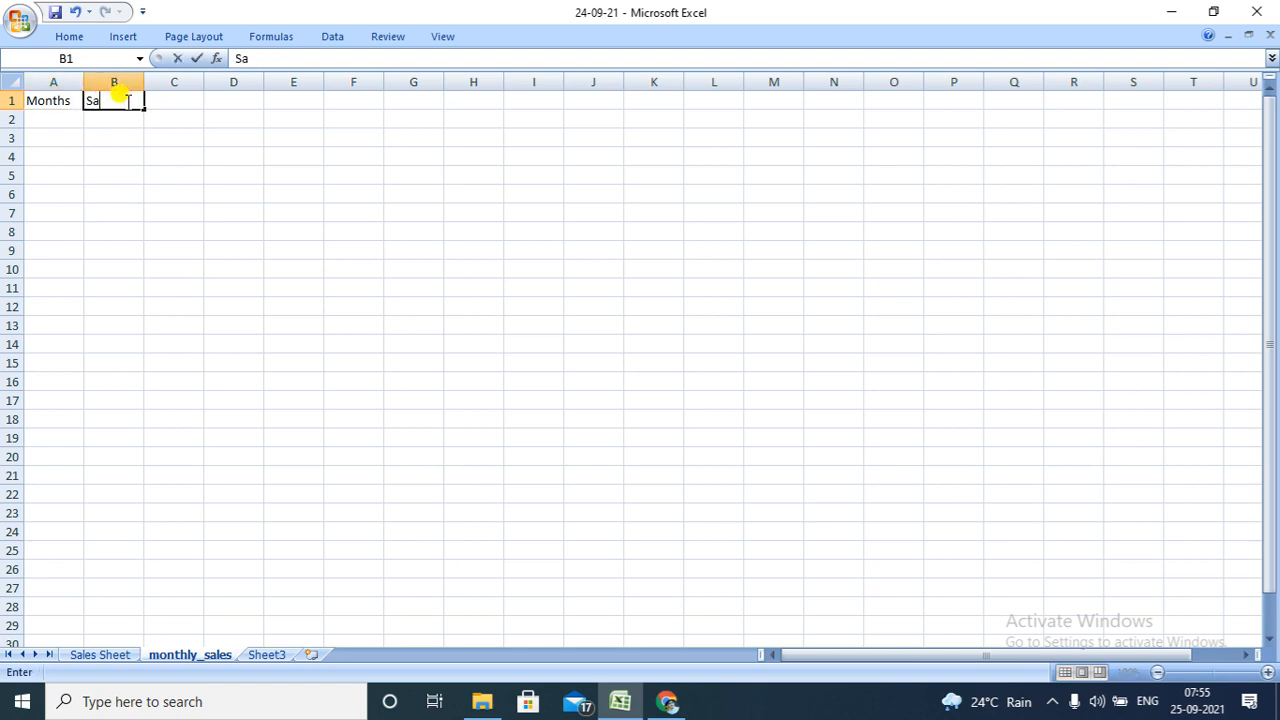
{"action": "type", "text": "les Value"}
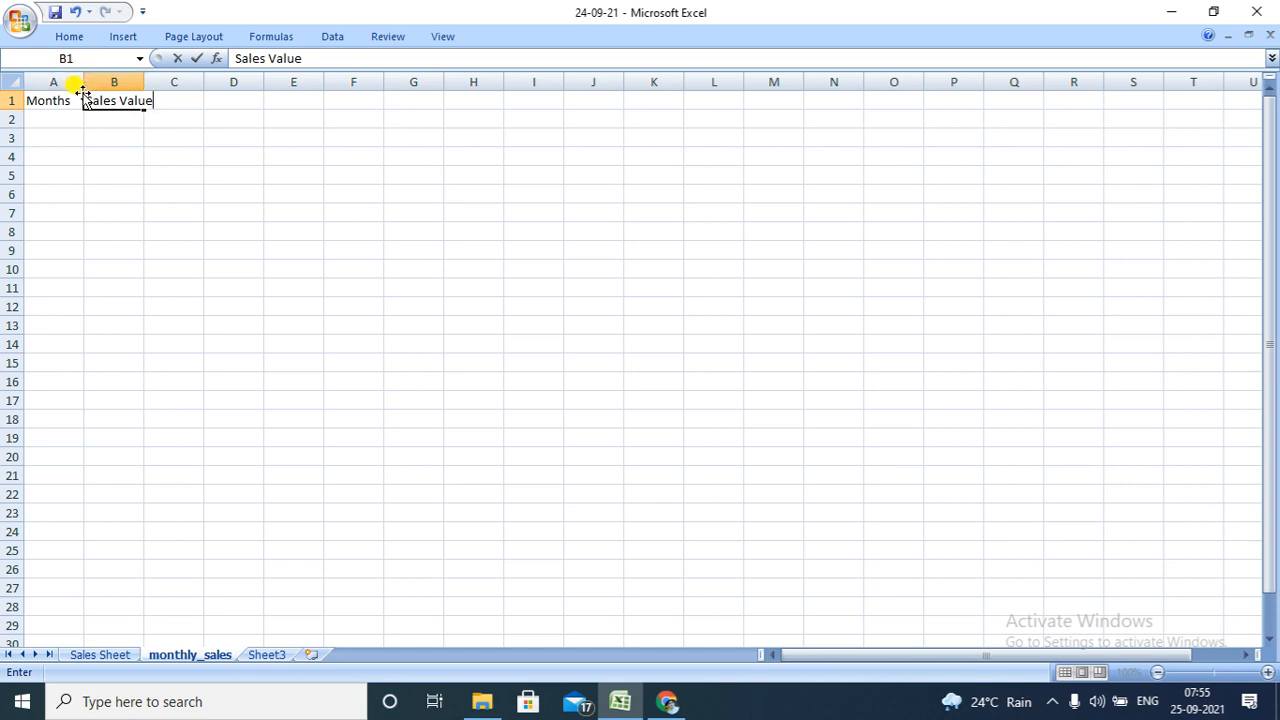
Widen columns A and B so both headers have ample room, making column B the wider one.
{"action": "left_click_drag", "start_coordinate": [62, 82], "coordinate": [136, 84]}
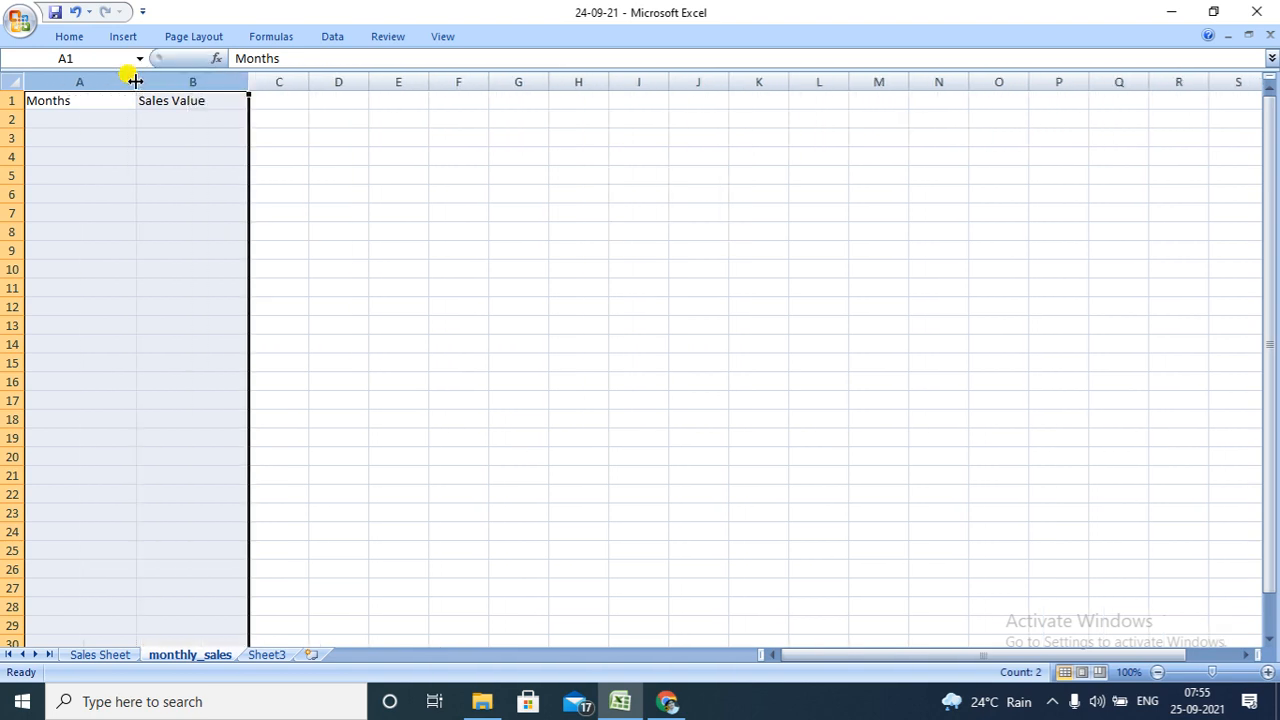
{"action": "left_click", "coordinate": [203, 83]}
{"action": "key", "text": "ctrl+c"}
{"action": "left_click_drag", "start_coordinate": [248, 82], "coordinate": [304, 80]}
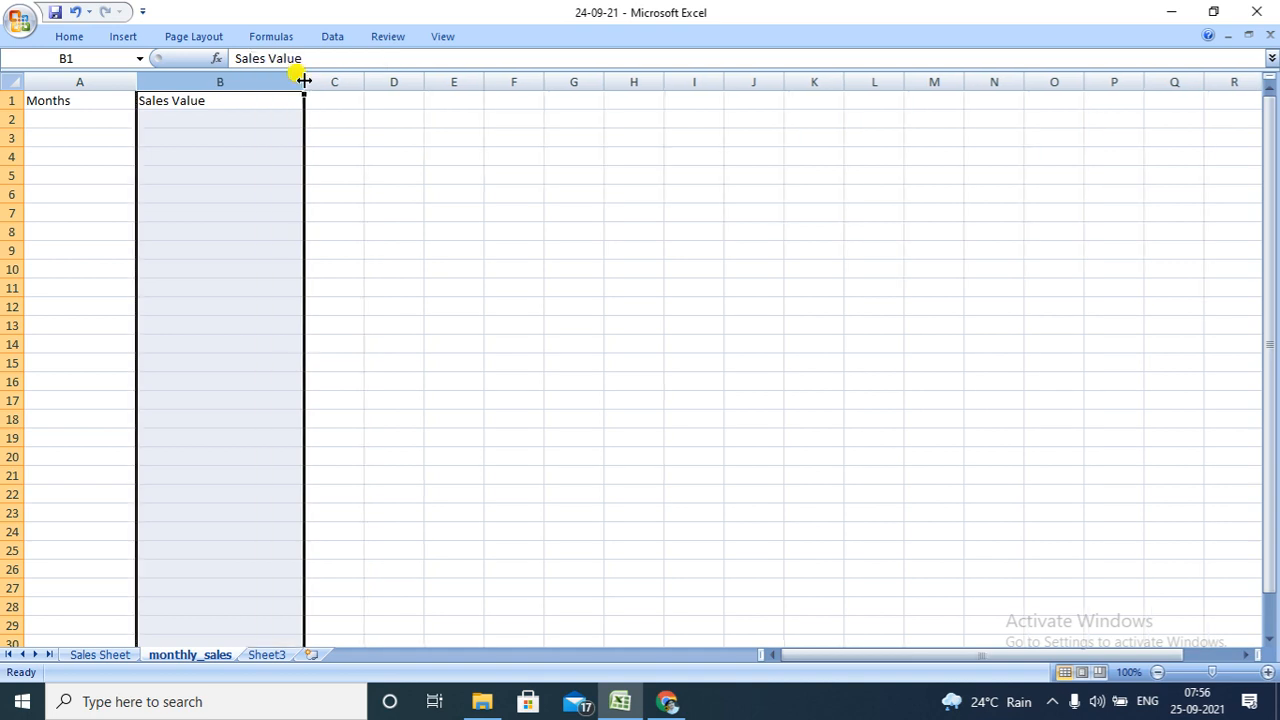
{"action": "left_click", "coordinate": [294, 102]}
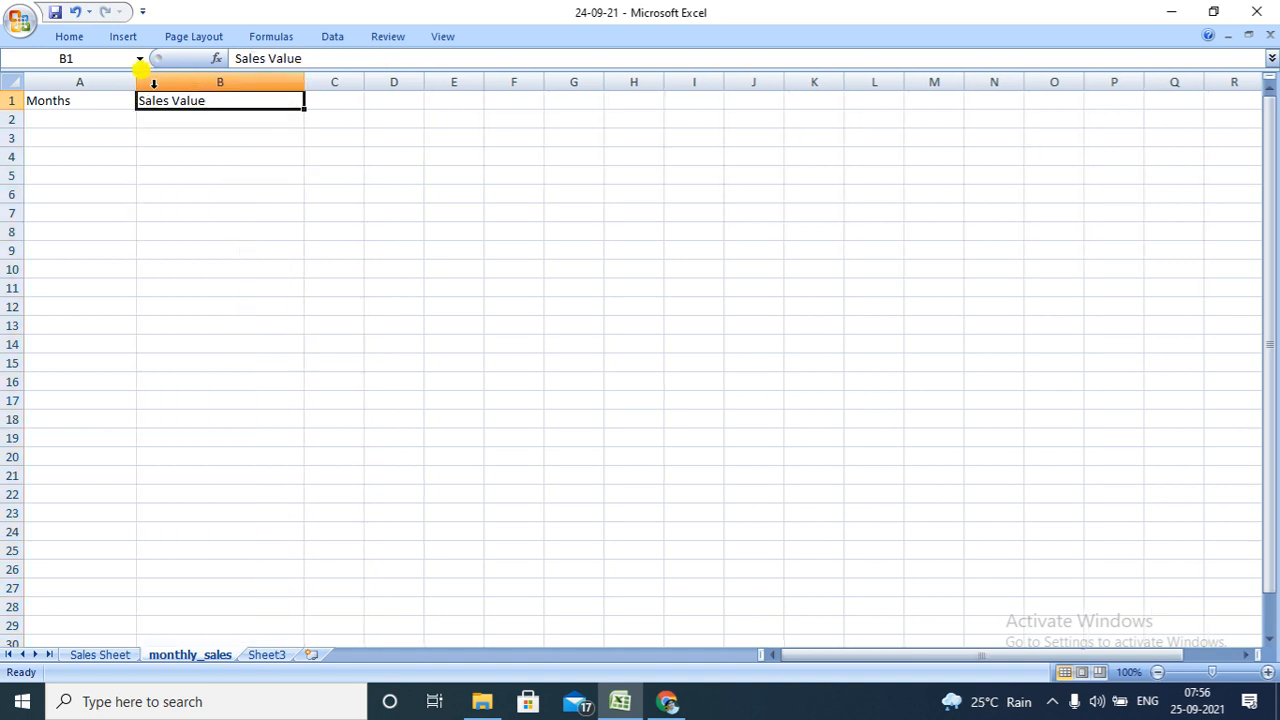
{"action": "left_click_drag", "start_coordinate": [136, 84], "coordinate": [164, 84]}
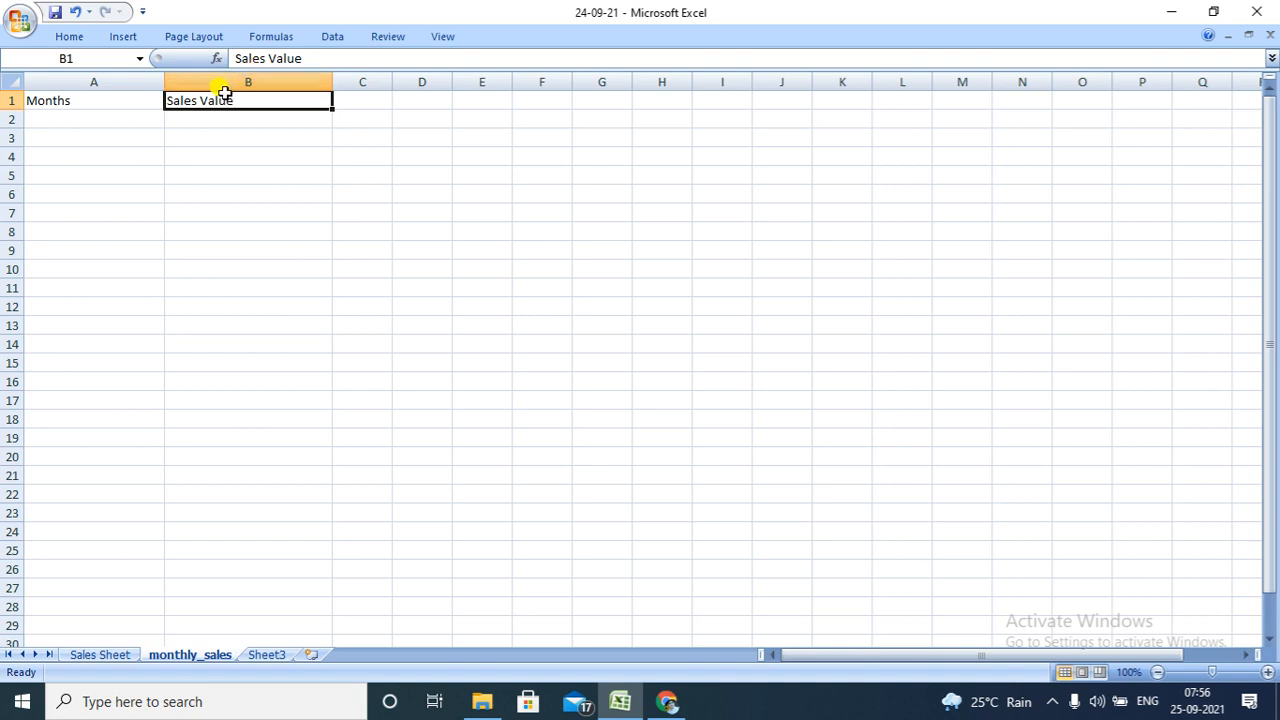
Enter Jan in A2 and Feb in A3 under the Months header.
{"action": "left_click", "coordinate": [108, 124]}
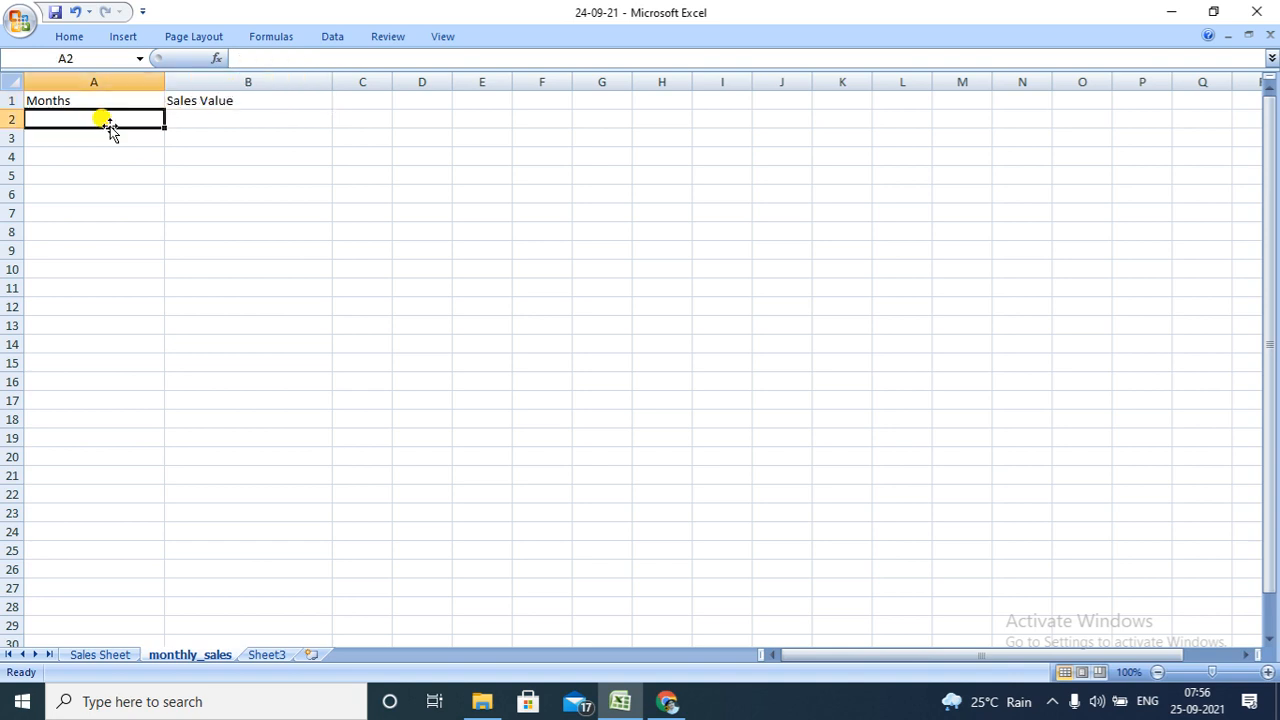
{"action": "type", "text": "Jan"}
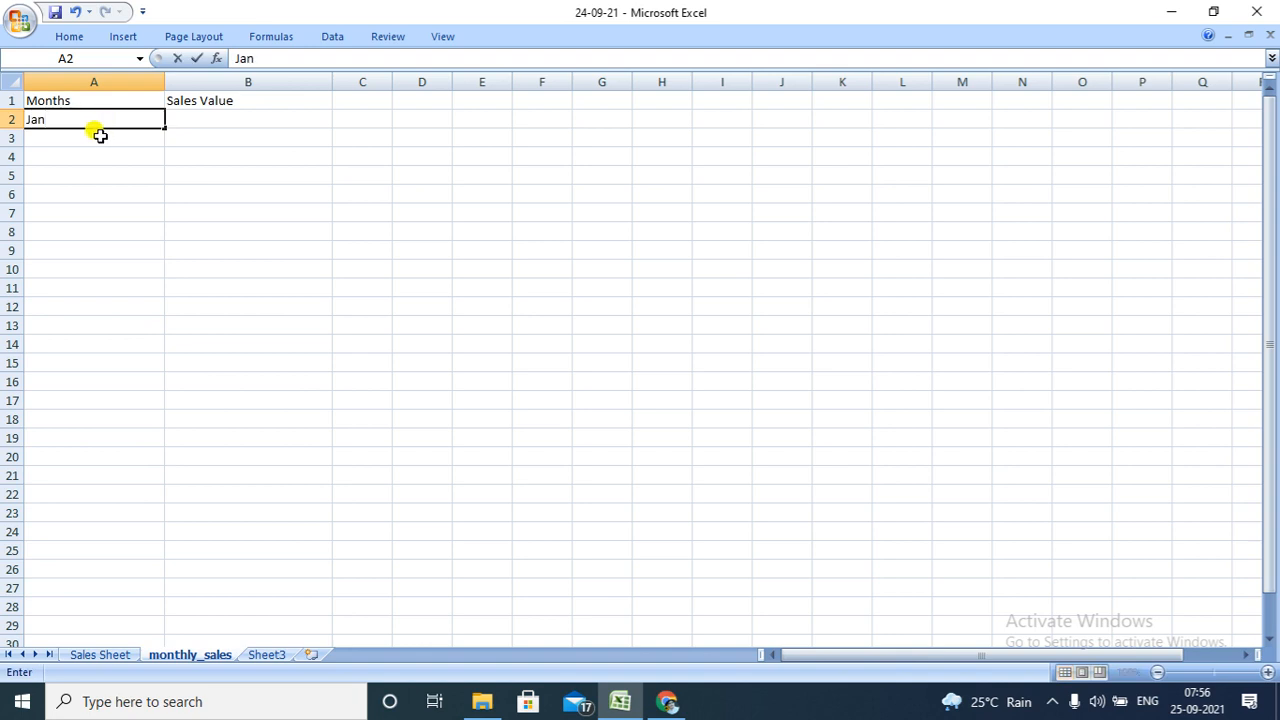
{"action": "left_click", "coordinate": [92, 137]}
{"action": "type", "text": "Fe"}
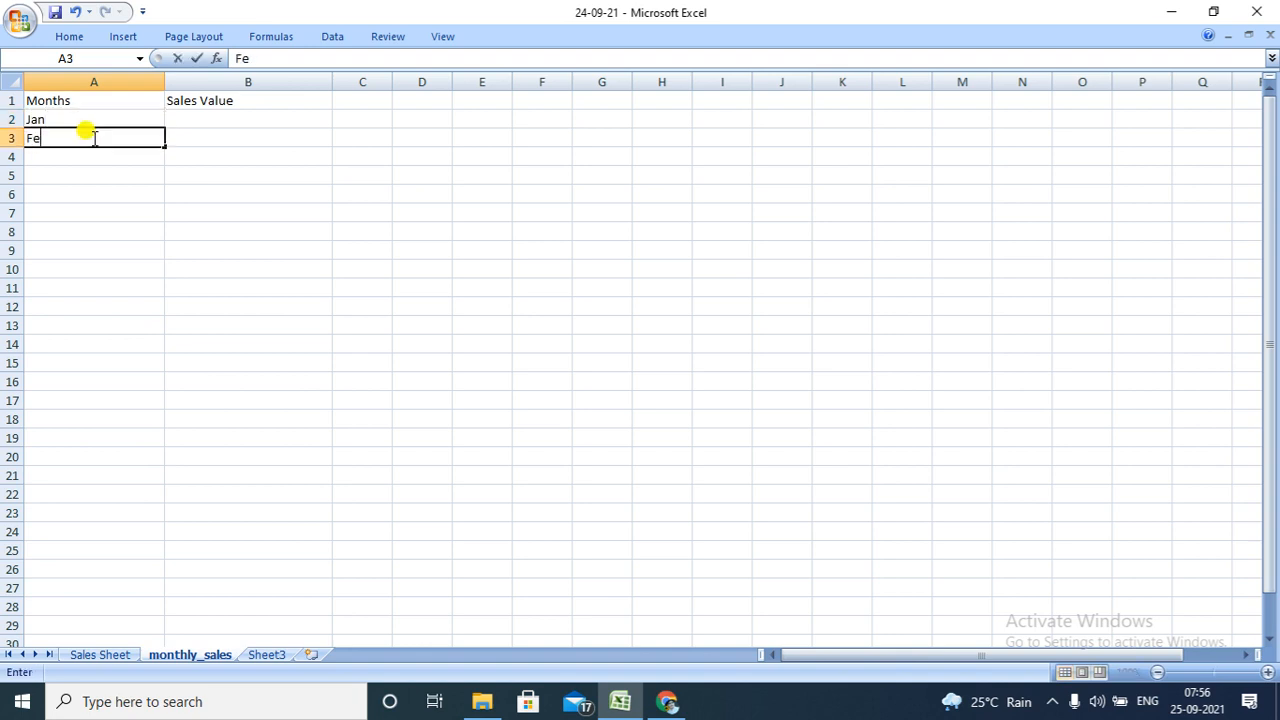
{"action": "type", "text": "b"}
Auto fill the months from the Jan and Feb cells down to Dec in A13.
{"action": "left_click", "coordinate": [114, 117]}
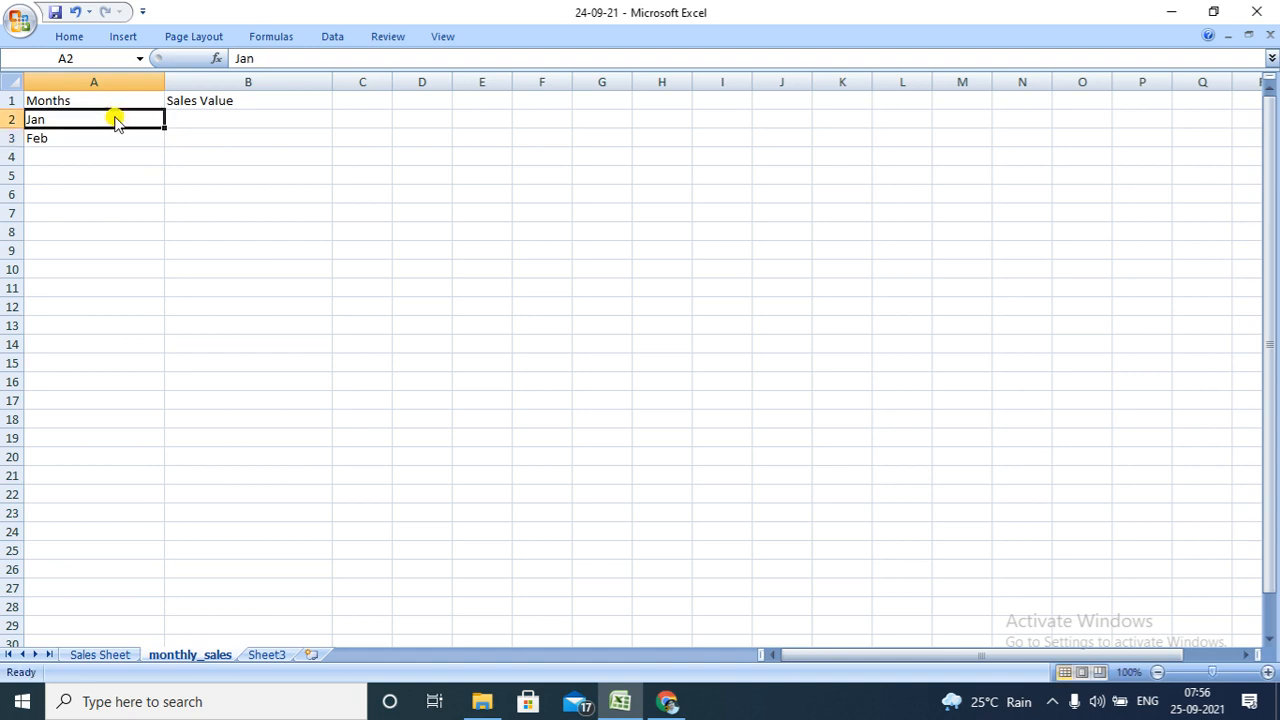
{"action": "key", "text": "shift+Down"}
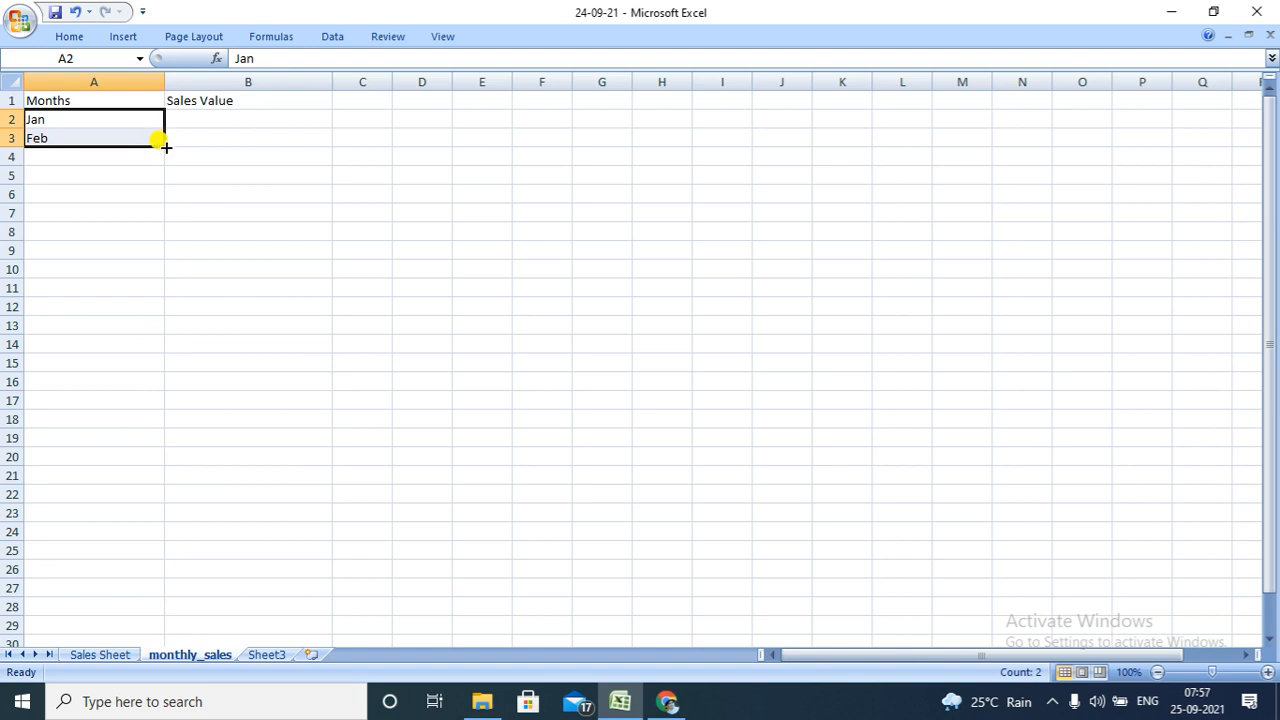
{"action": "left_click_drag", "start_coordinate": [165, 145], "coordinate": [150, 328]}
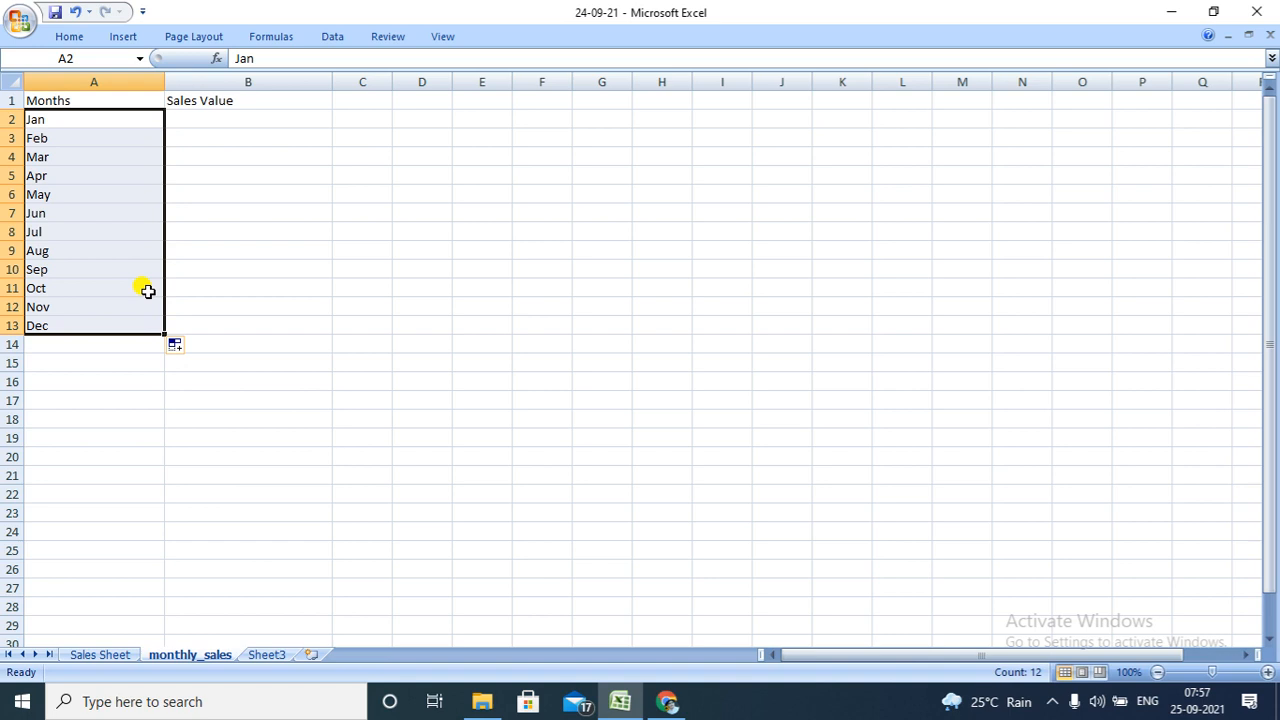
Try the Copy Cells fill option on the filled months, and undo the fill.
{"action": "left_click", "coordinate": [191, 352]}
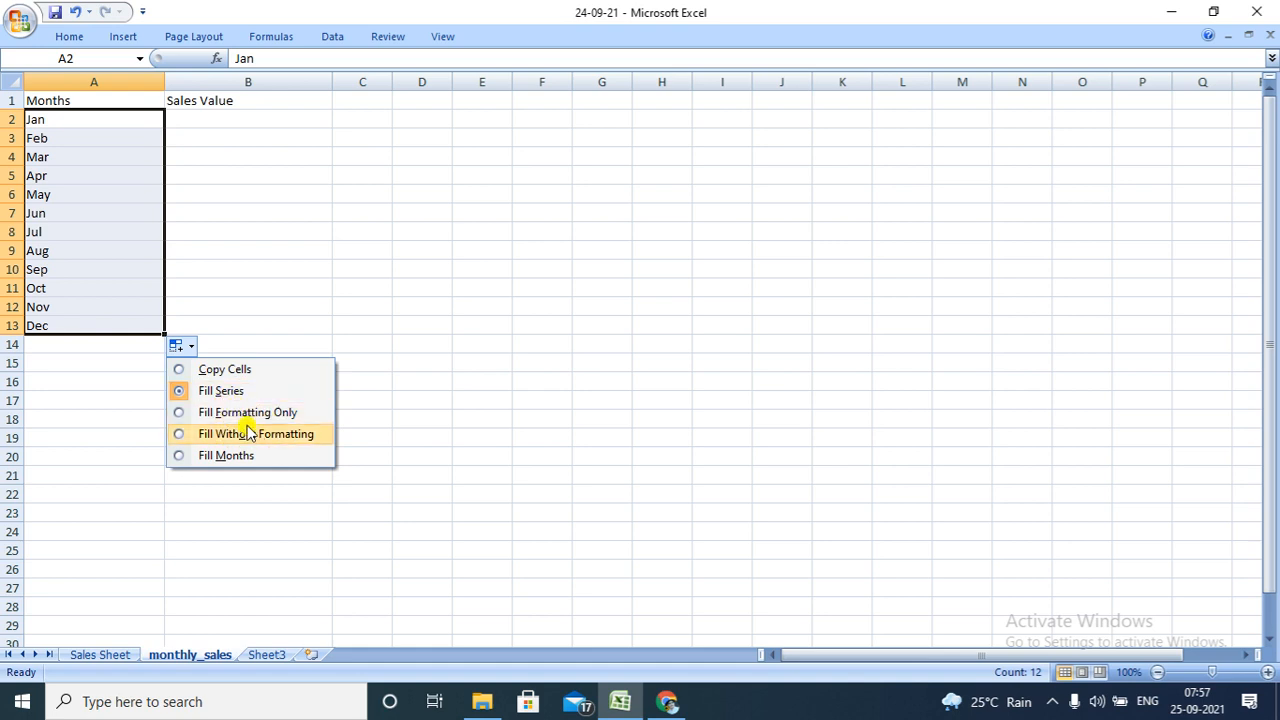
{"action": "left_click", "coordinate": [181, 371]}
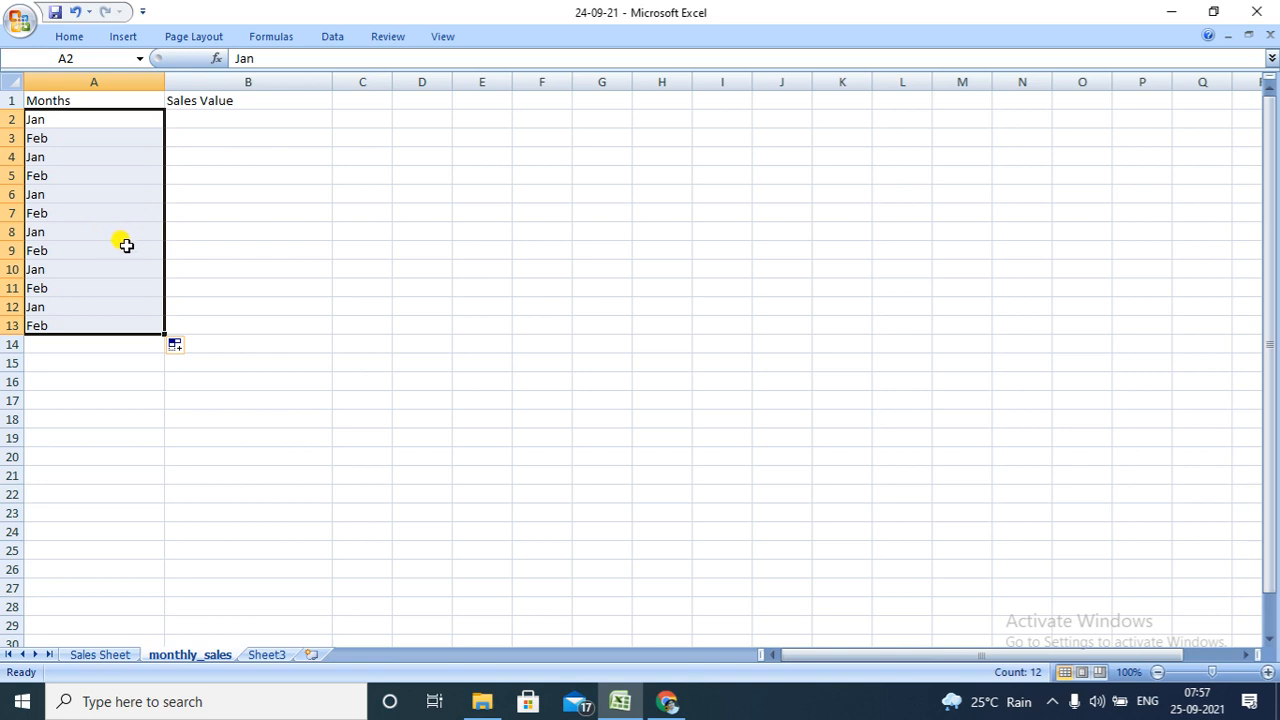
{"action": "key", "text": "ctrl+z"}
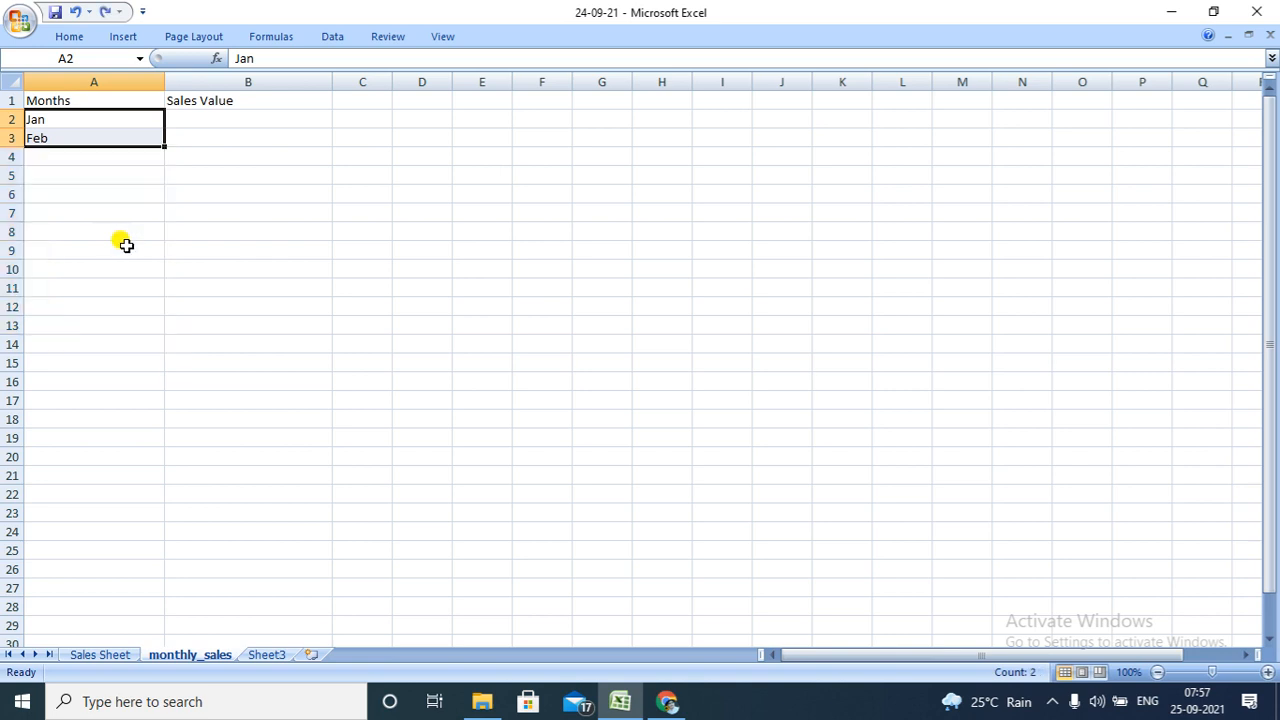
Clear Feb from A3 and auto fill the months from Jan in A2 alone down to Dec in A13.
{"action": "left_click", "coordinate": [104, 138]}
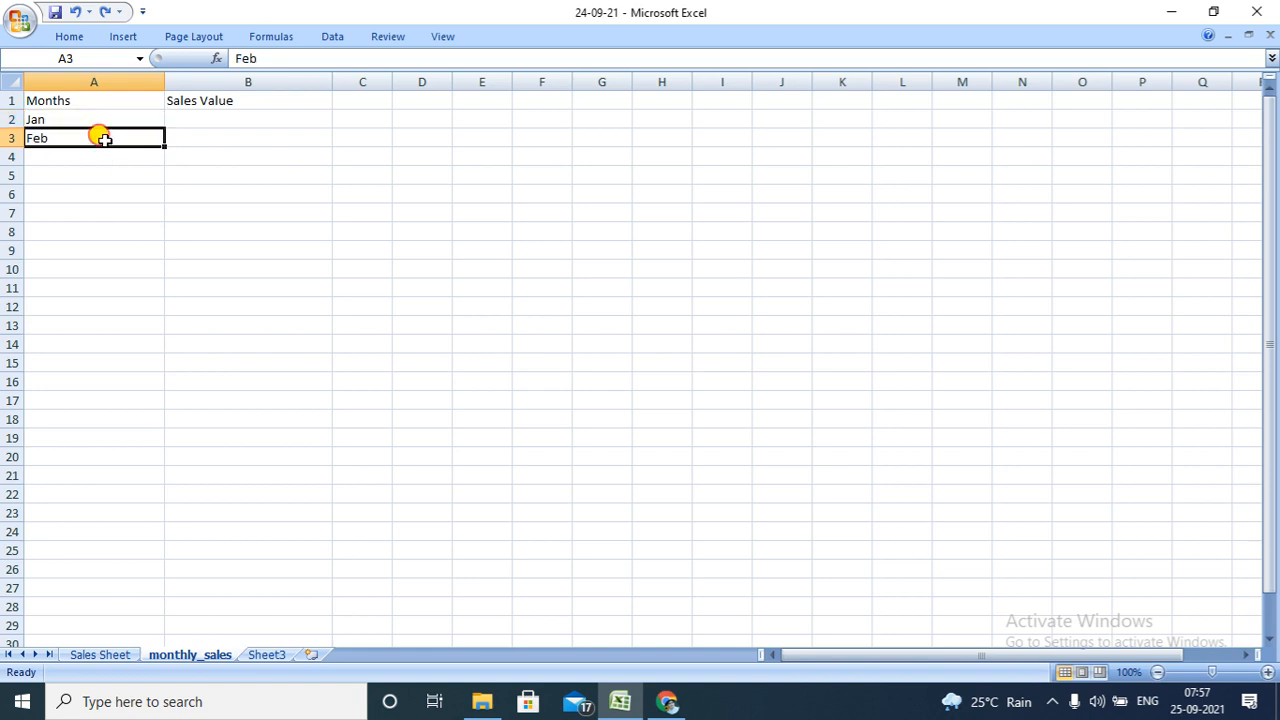
{"action": "key", "text": "BackSpace"}
{"action": "left_click", "coordinate": [90, 117]}
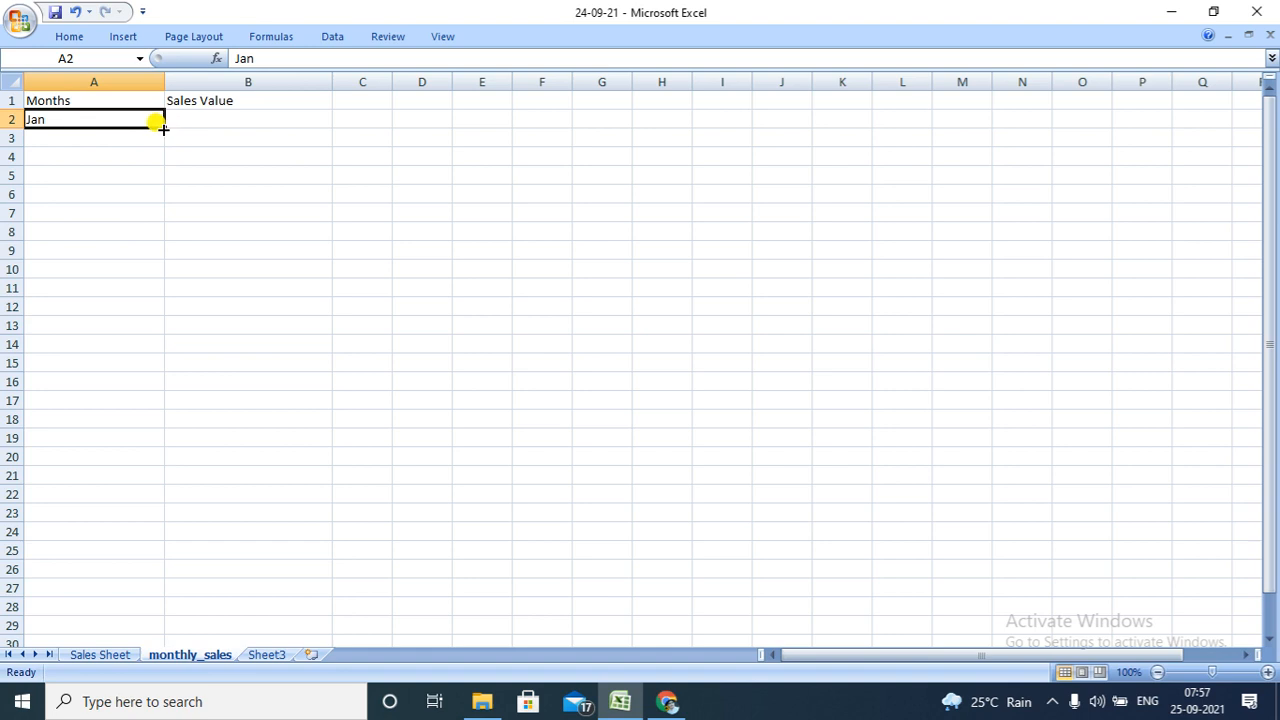
{"action": "left_click", "coordinate": [92, 140]}
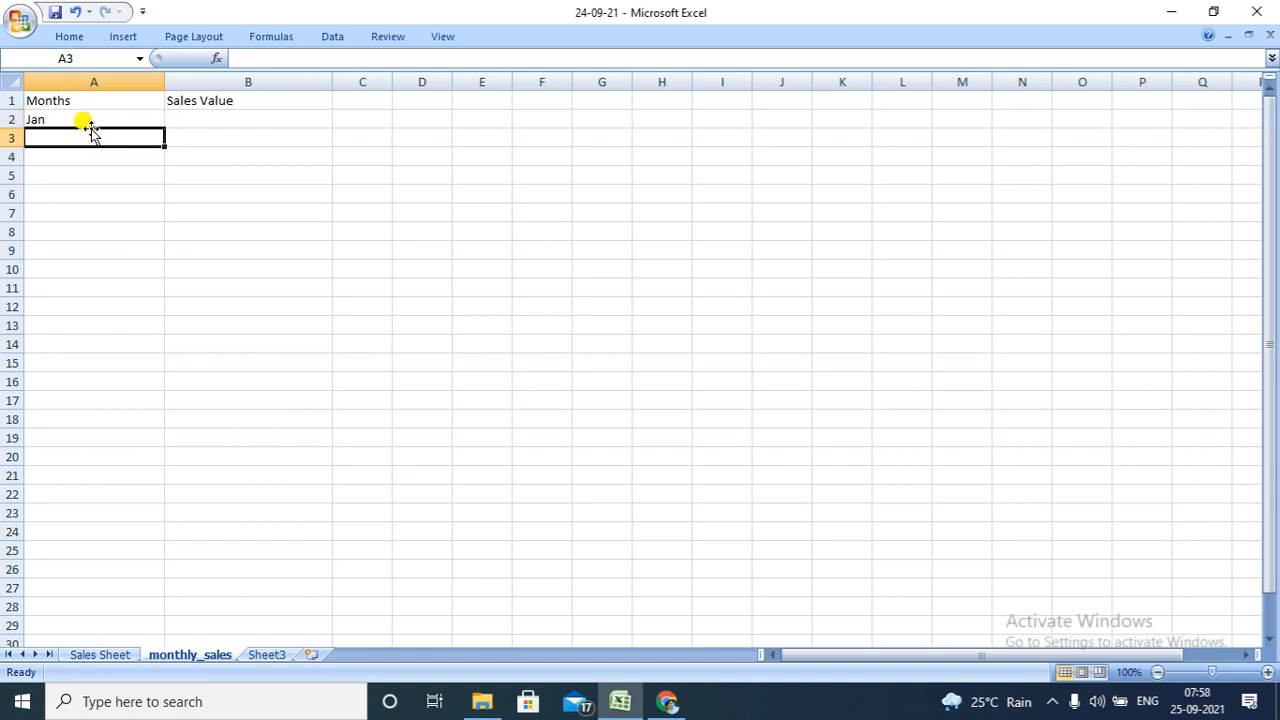
{"action": "left_click", "coordinate": [90, 117]}
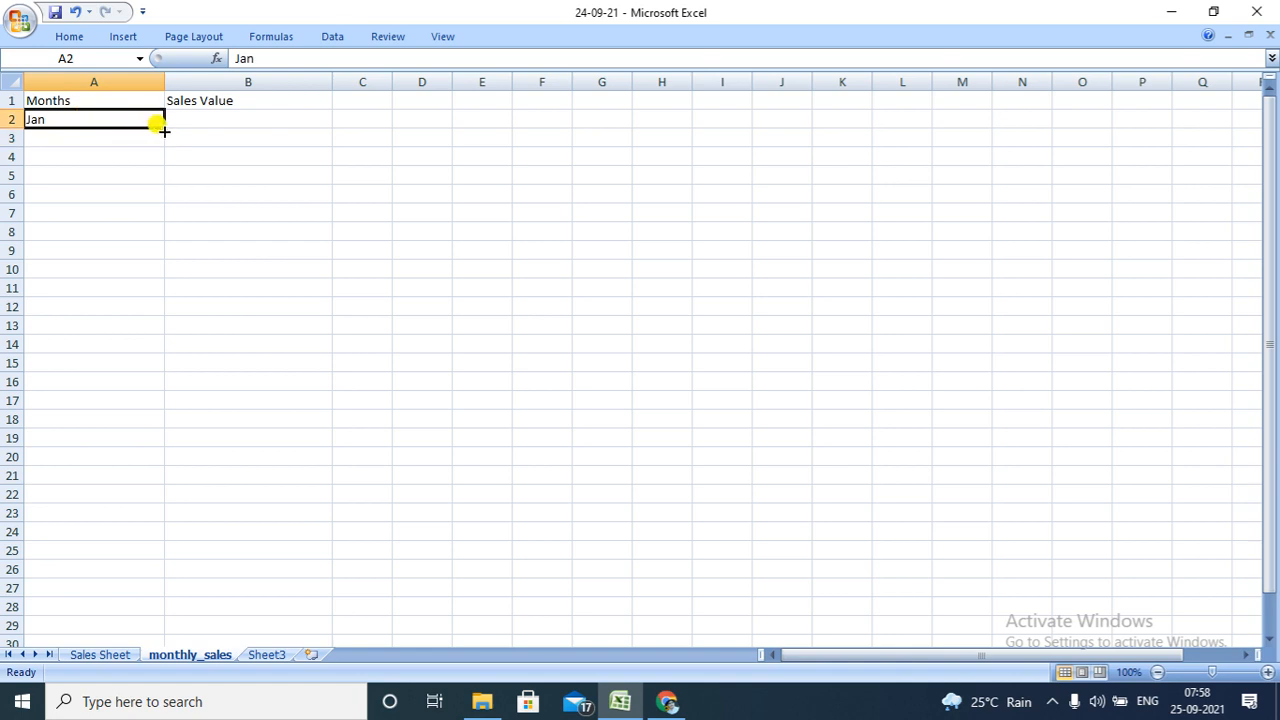
{"action": "left_click_drag", "start_coordinate": [163, 127], "coordinate": [146, 327]}
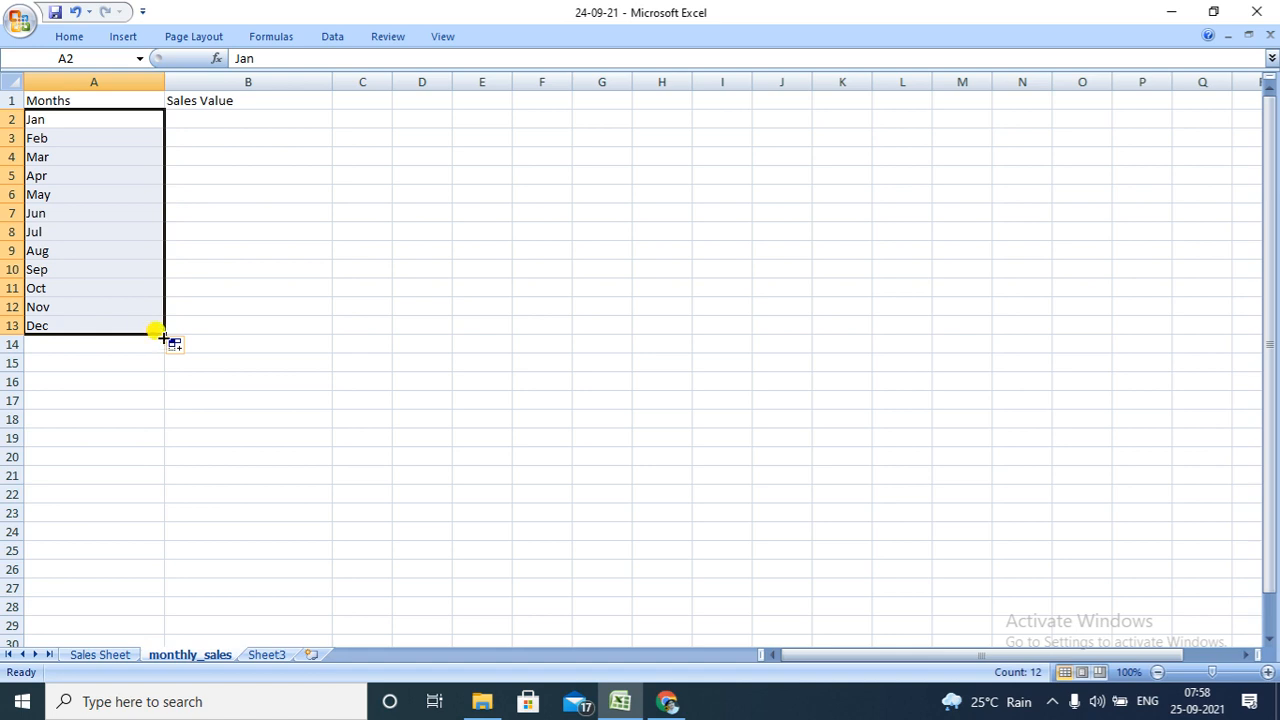
Try the Copy Cells option on the months filled from Jan alone, and undo the fill.
{"action": "left_click", "coordinate": [190, 350]}
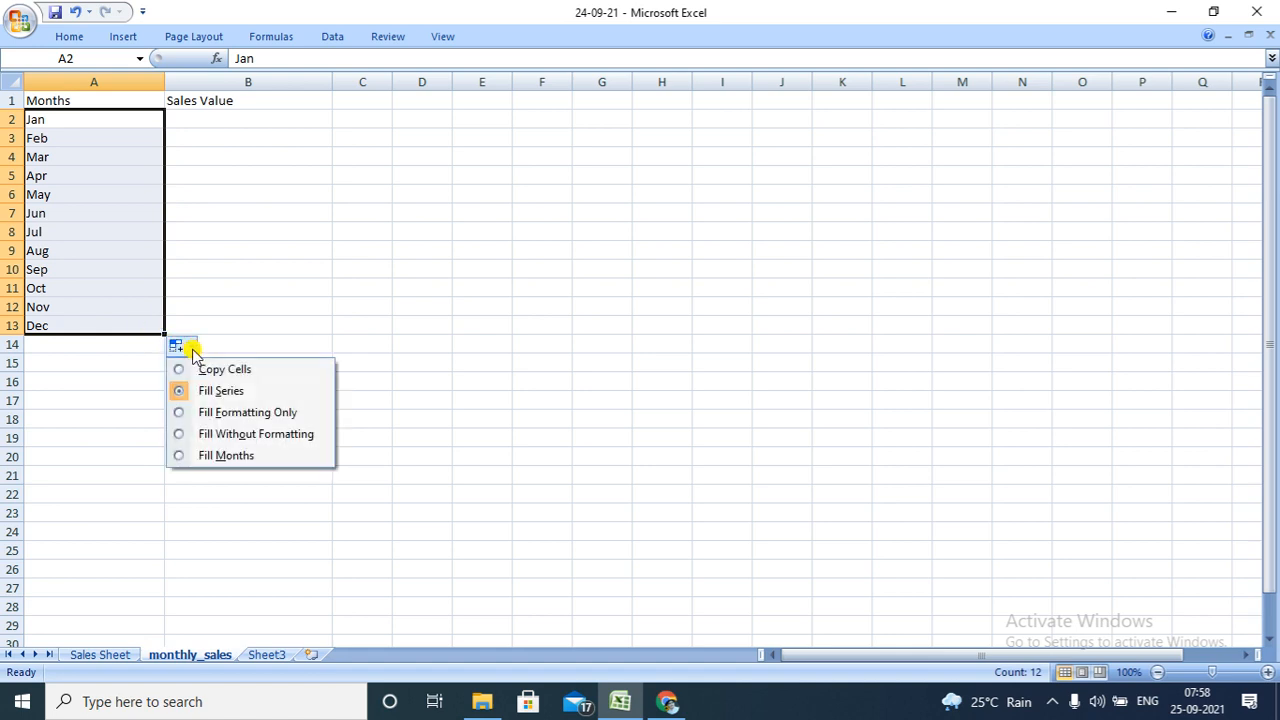
{"action": "left_click", "coordinate": [203, 369]}
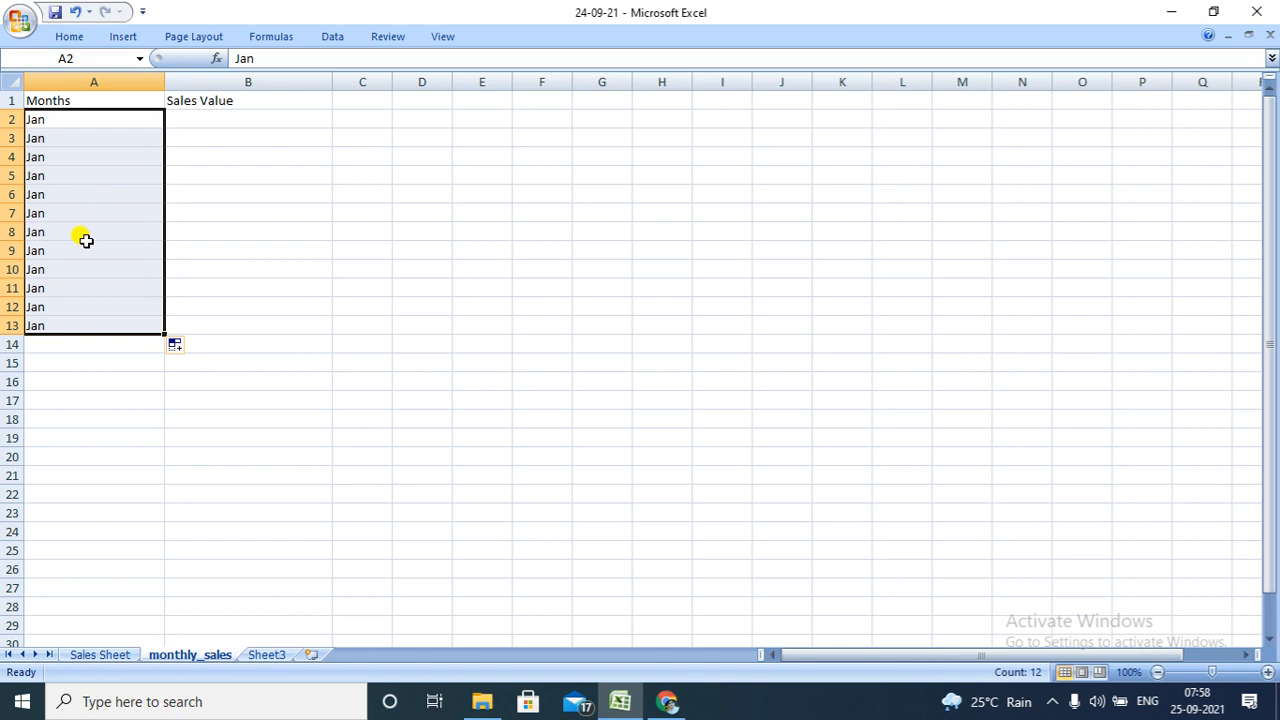
{"action": "key", "text": "ctrl+z"}
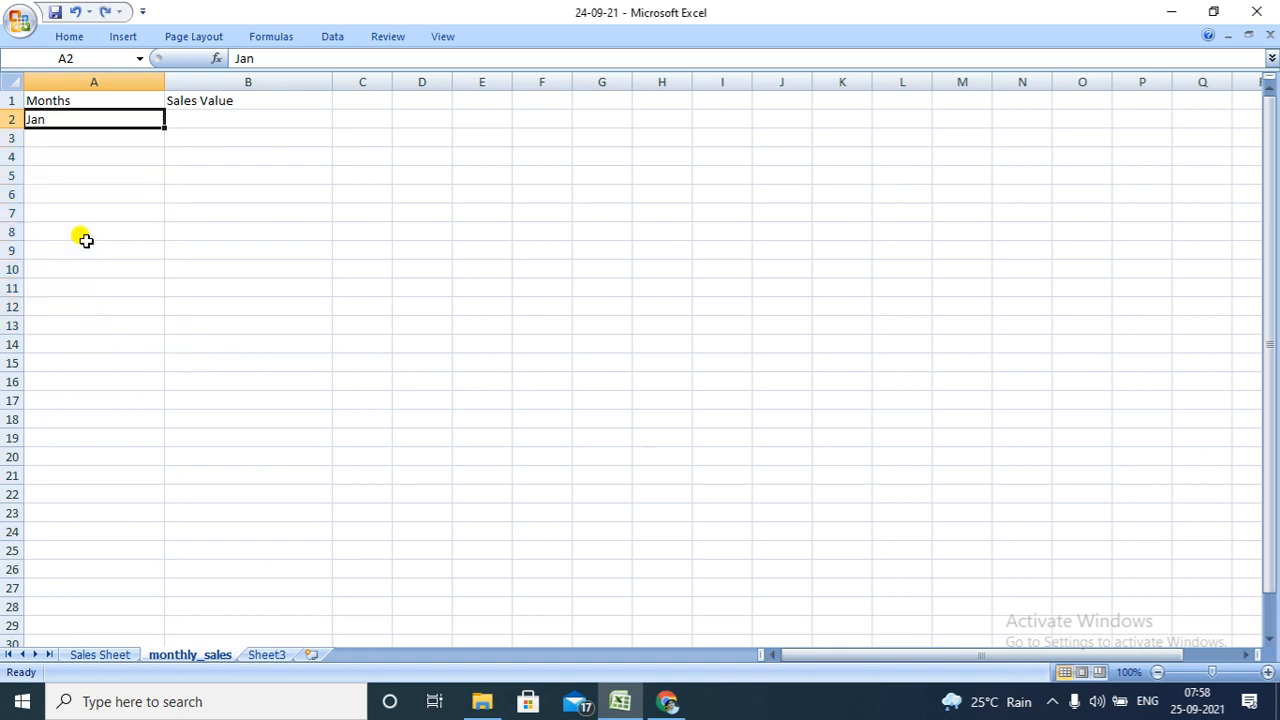
Enter Feb in A3 and auto fill the months down to Dec in A13.
{"action": "left_click", "coordinate": [64, 135]}
{"action": "type", "text": "Fev"}
{"action": "key", "text": "BackSpace"}
{"action": "type", "text": "b"}
{"action": "left_click", "coordinate": [128, 116]}
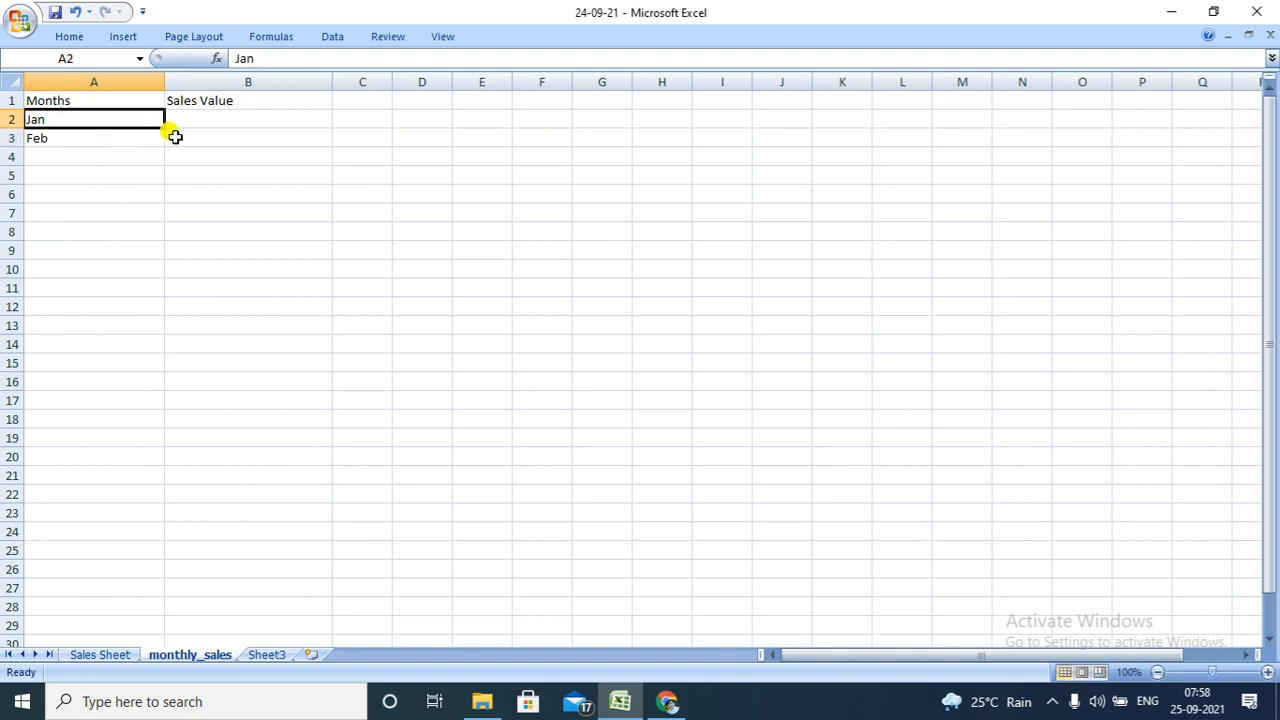
{"action": "left_click_drag", "start_coordinate": [163, 127], "coordinate": [148, 326]}
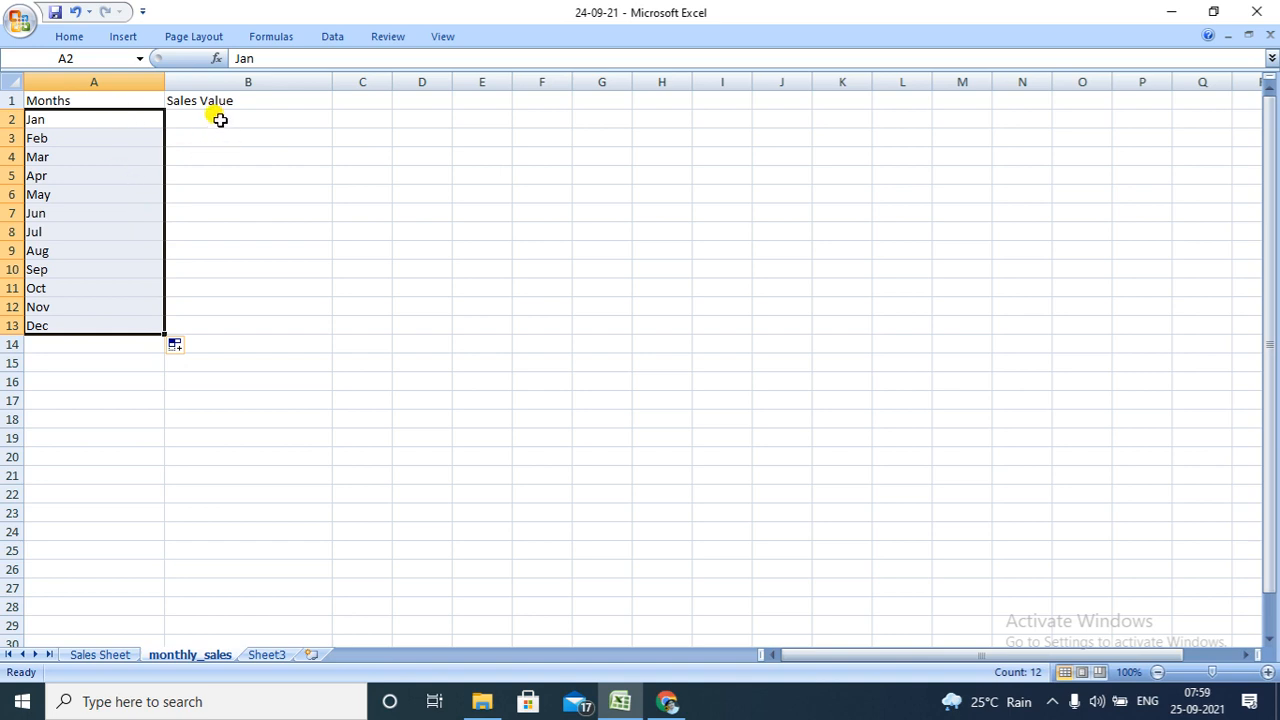
Enter 10 in B2 and 20 in B3 under the Sales Value header.
{"action": "left_click", "coordinate": [220, 119]}
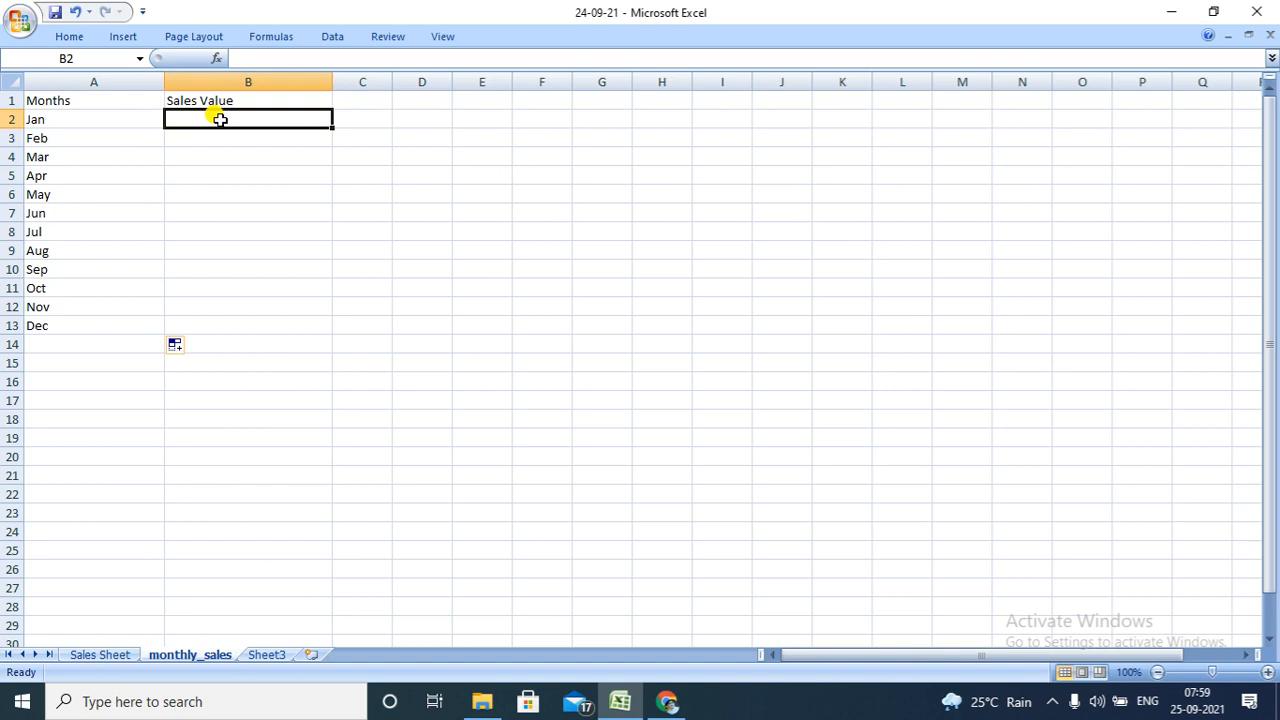
{"action": "type", "text": "10"}
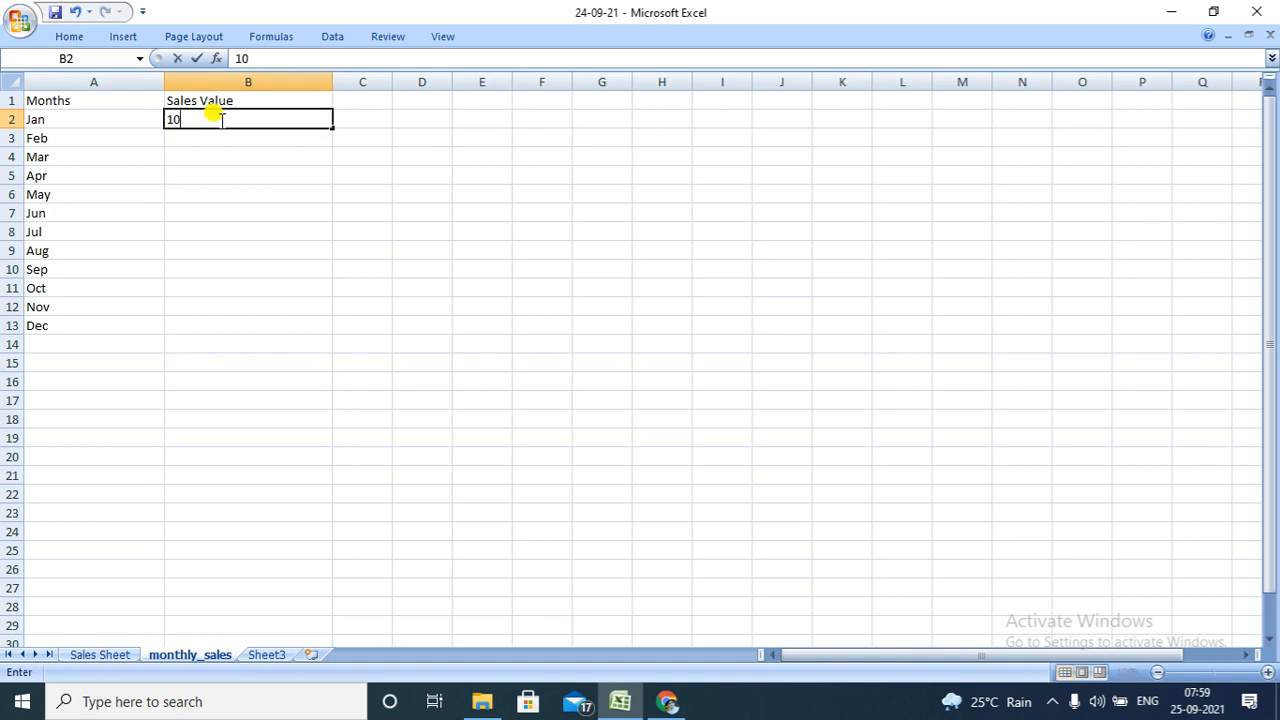
{"action": "left_click", "coordinate": [234, 144]}
{"action": "type", "text": "20"}
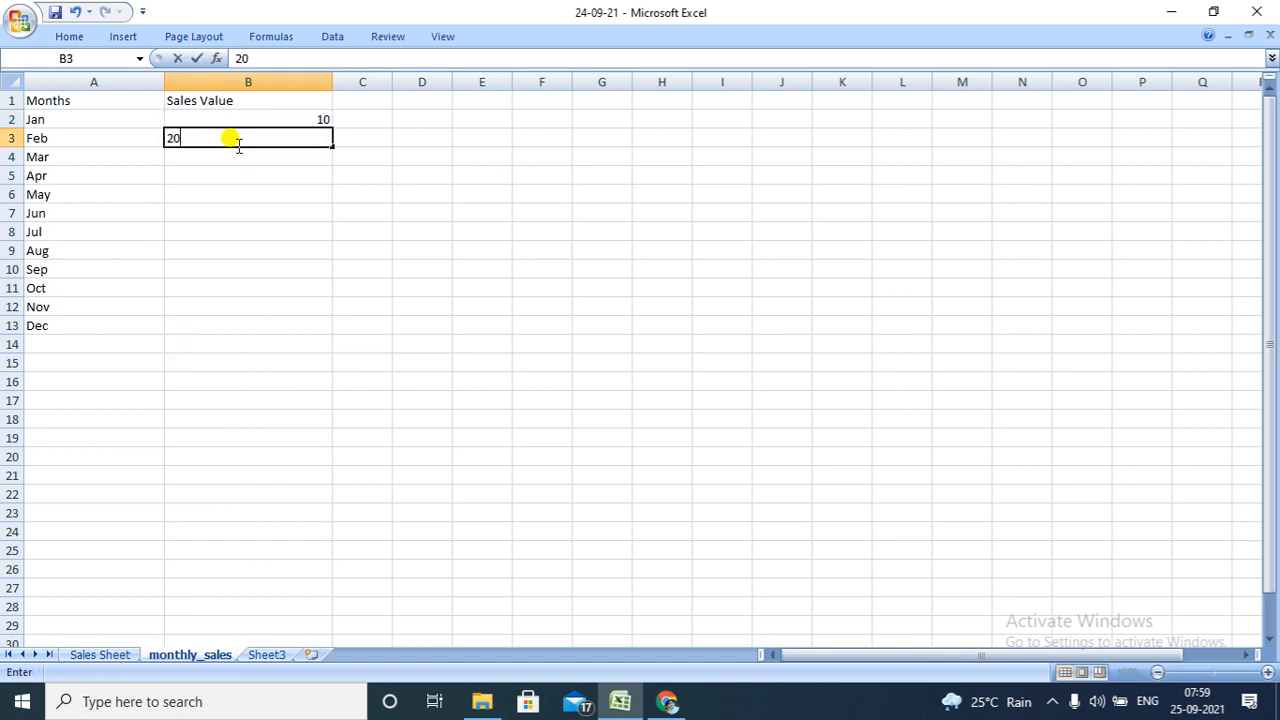
Auto fill the sales values from B2 and B3 down to 120 in B13, beside Dec.
{"action": "left_click", "coordinate": [277, 118]}
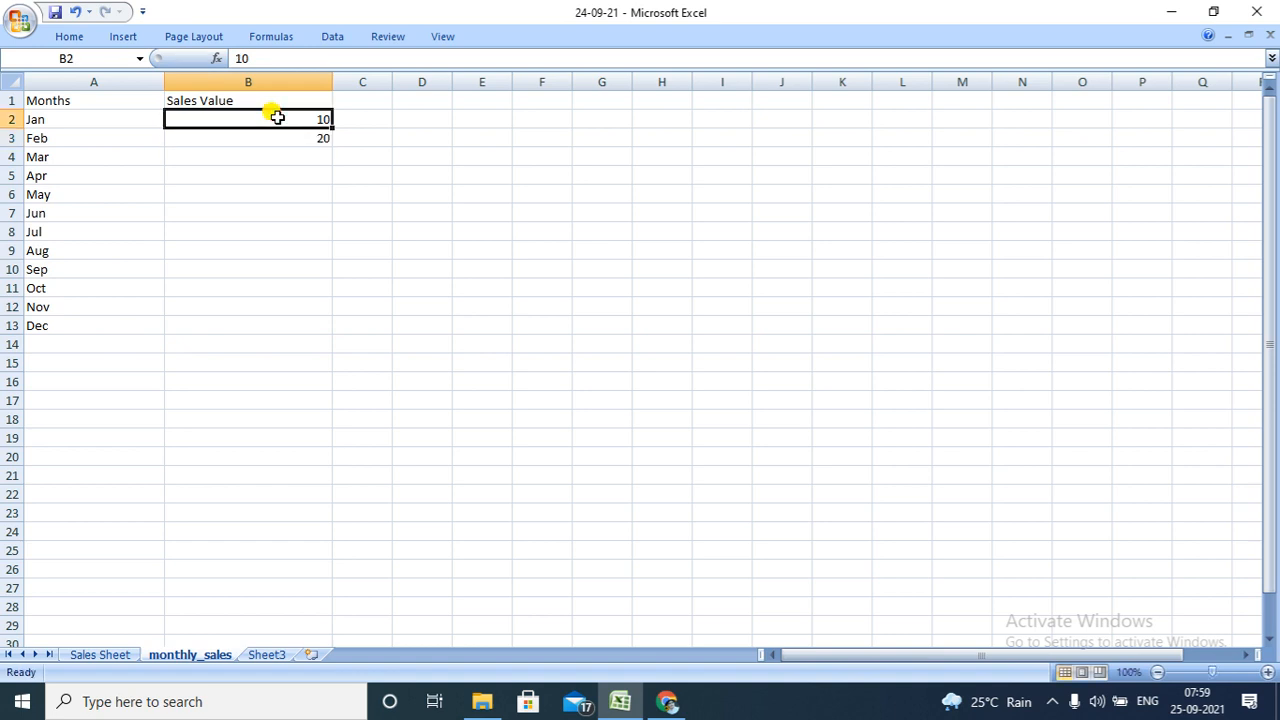
{"action": "left_click_drag", "start_coordinate": [277, 118], "coordinate": [322, 310]}
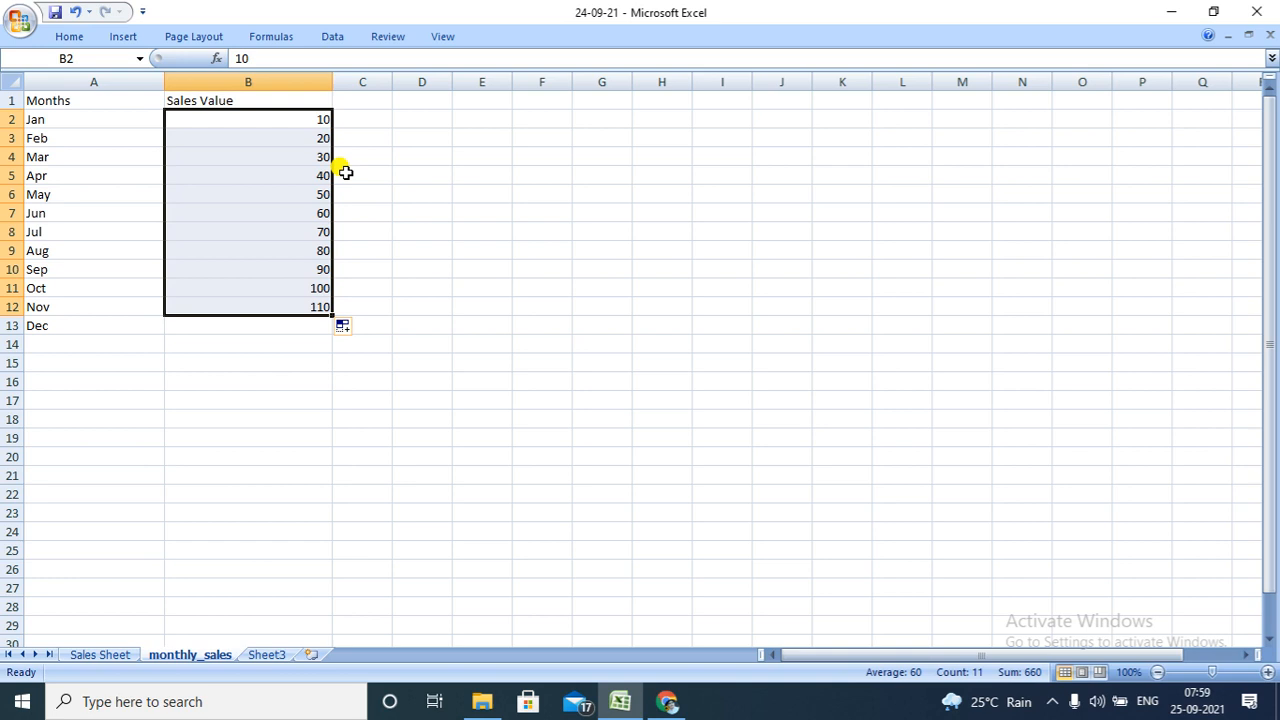
{"action": "left_click_drag", "start_coordinate": [331, 314], "coordinate": [331, 325]}
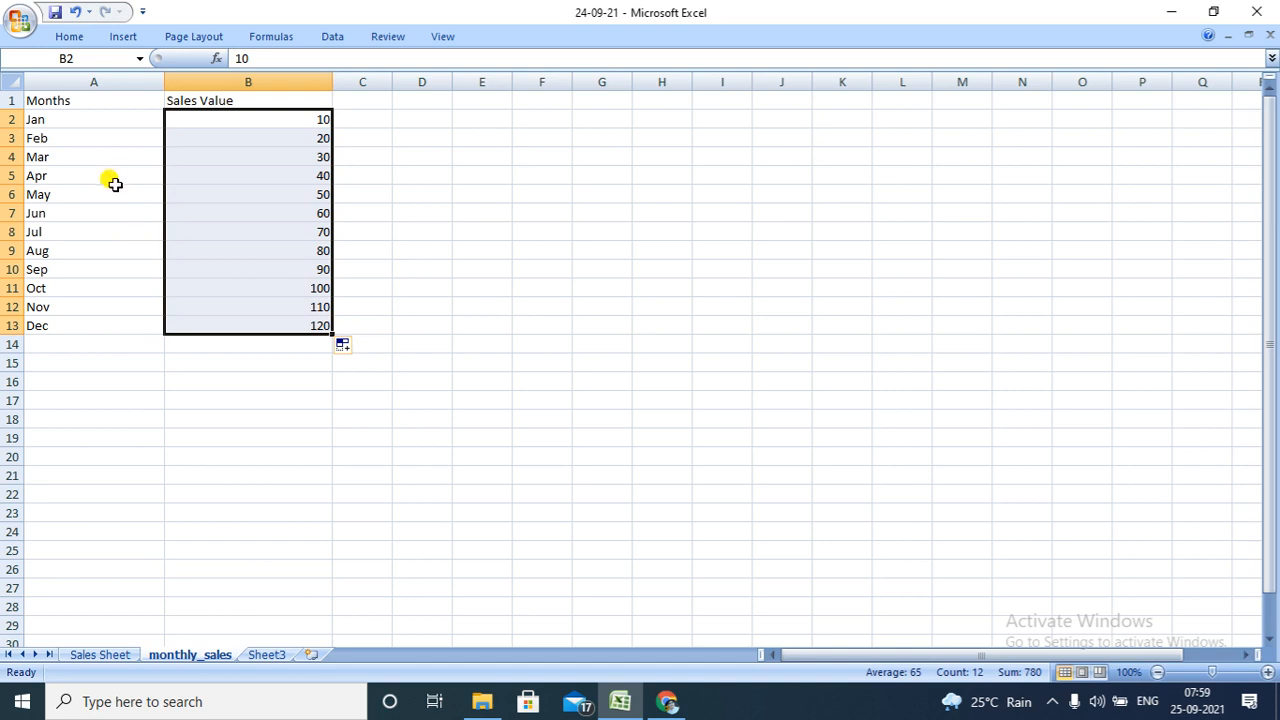
Apply All Borders to the whole Months and Sales Value table, A1 to B13.
{"action": "left_click", "coordinate": [58, 117]}
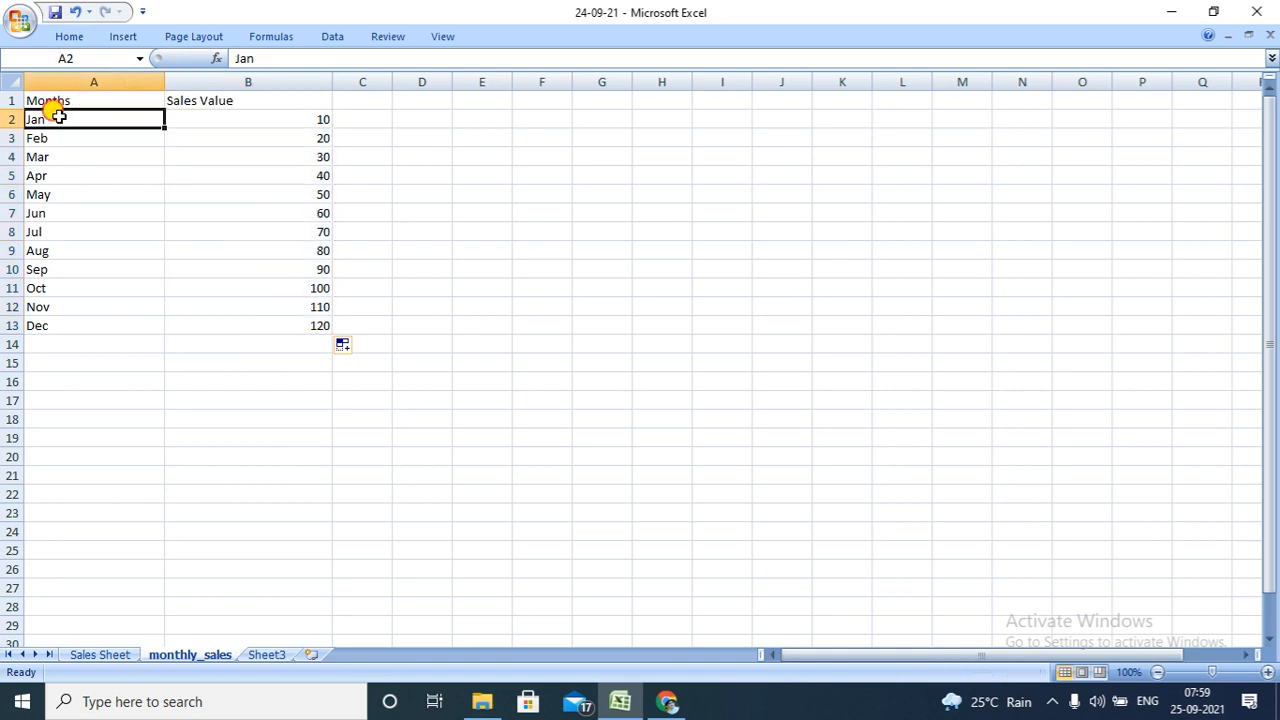
{"action": "key", "text": "ctrl+a"}
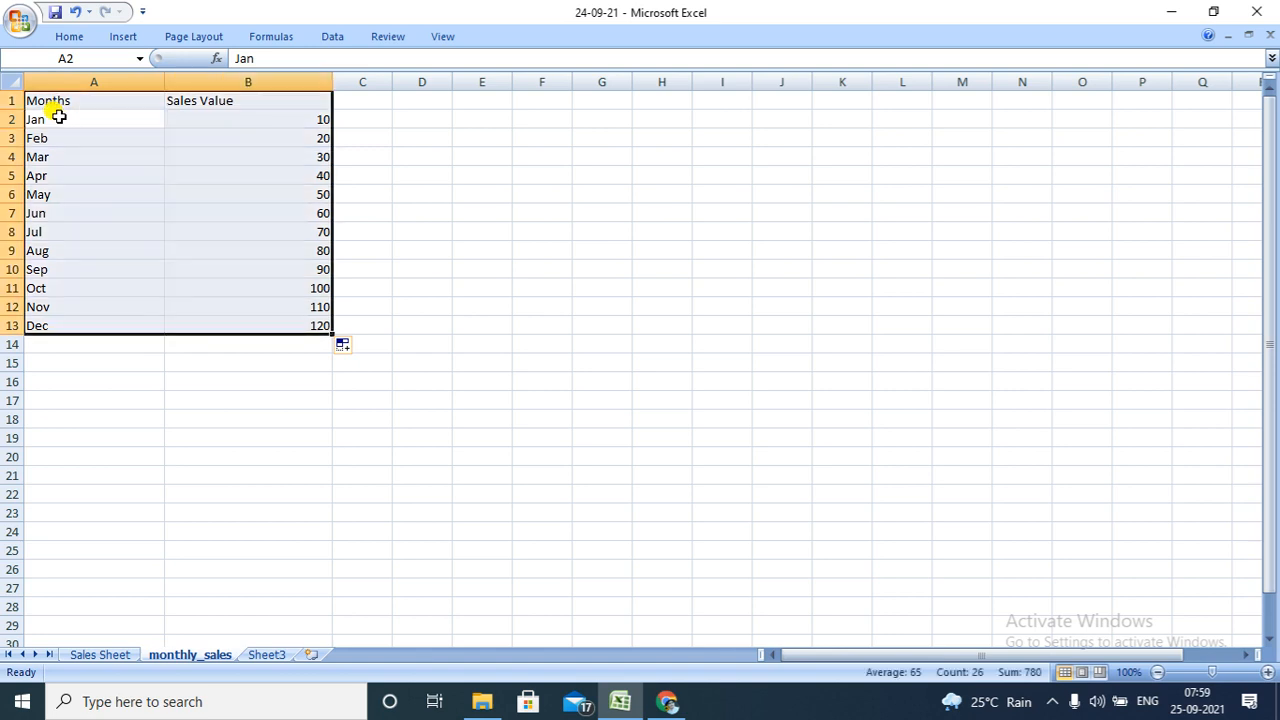
{"action": "left_click", "coordinate": [67, 40]}
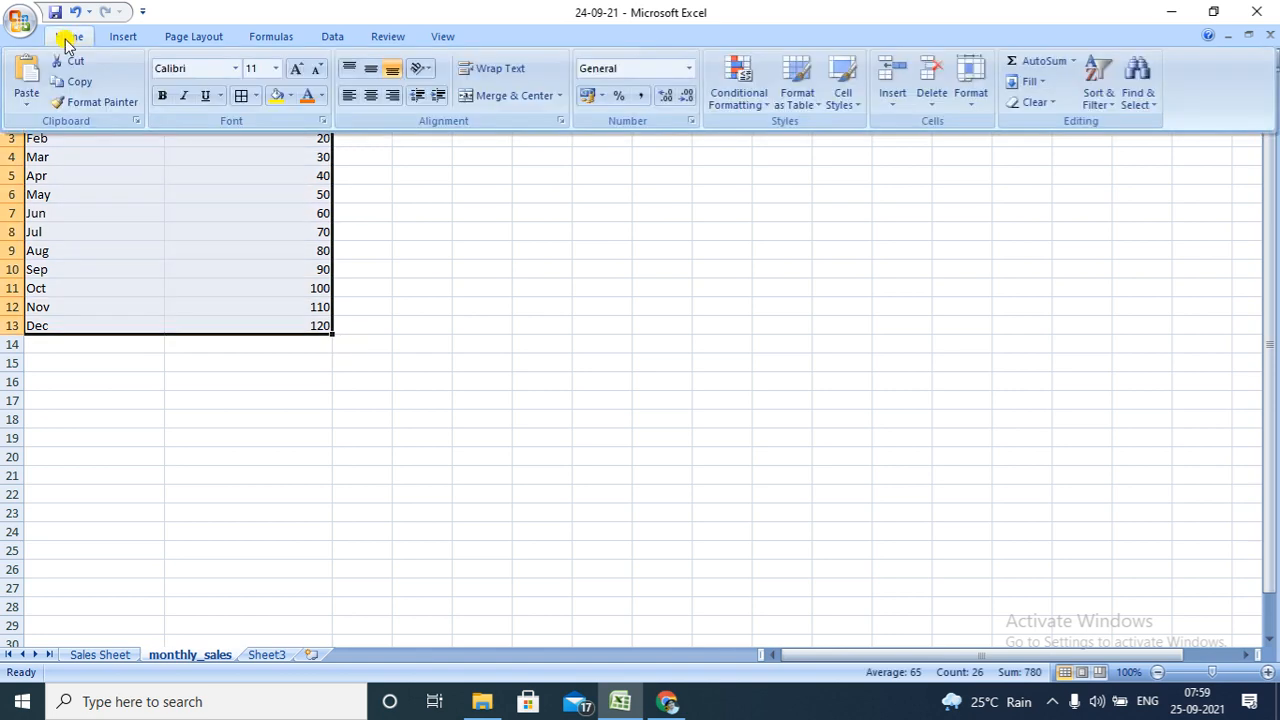
{"action": "left_click", "coordinate": [256, 96]}
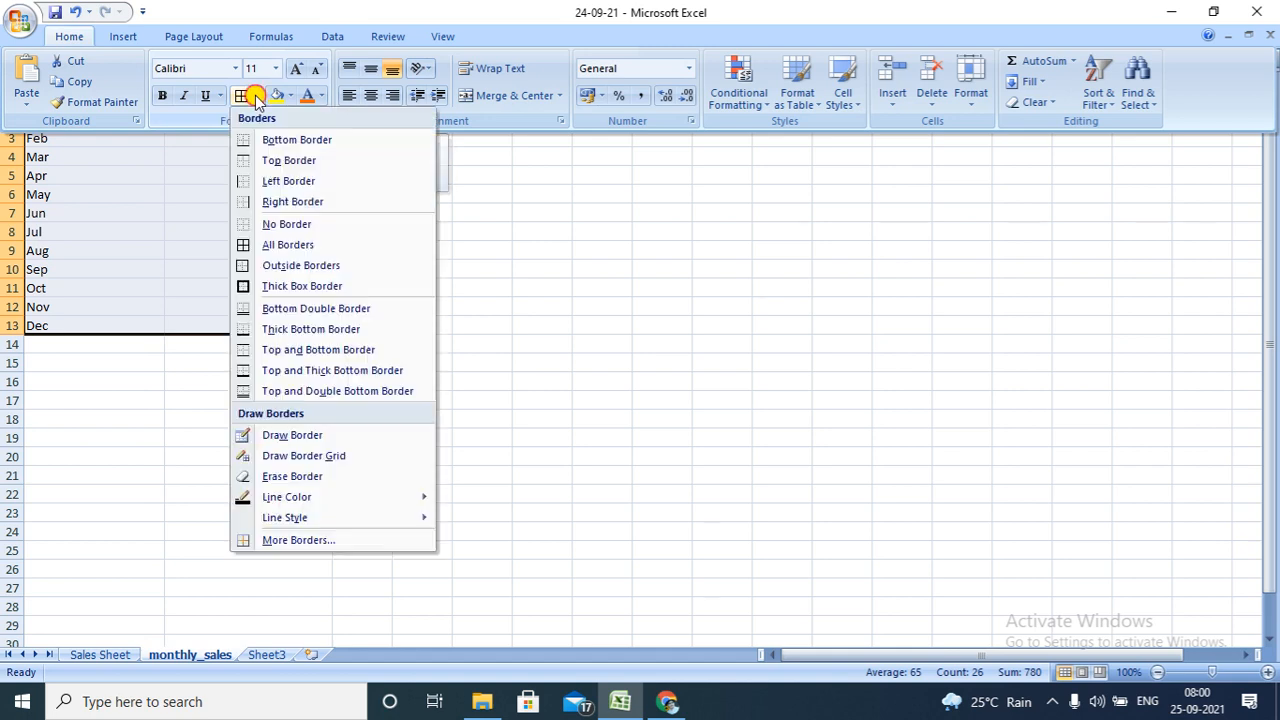
{"action": "left_click", "coordinate": [287, 250]}
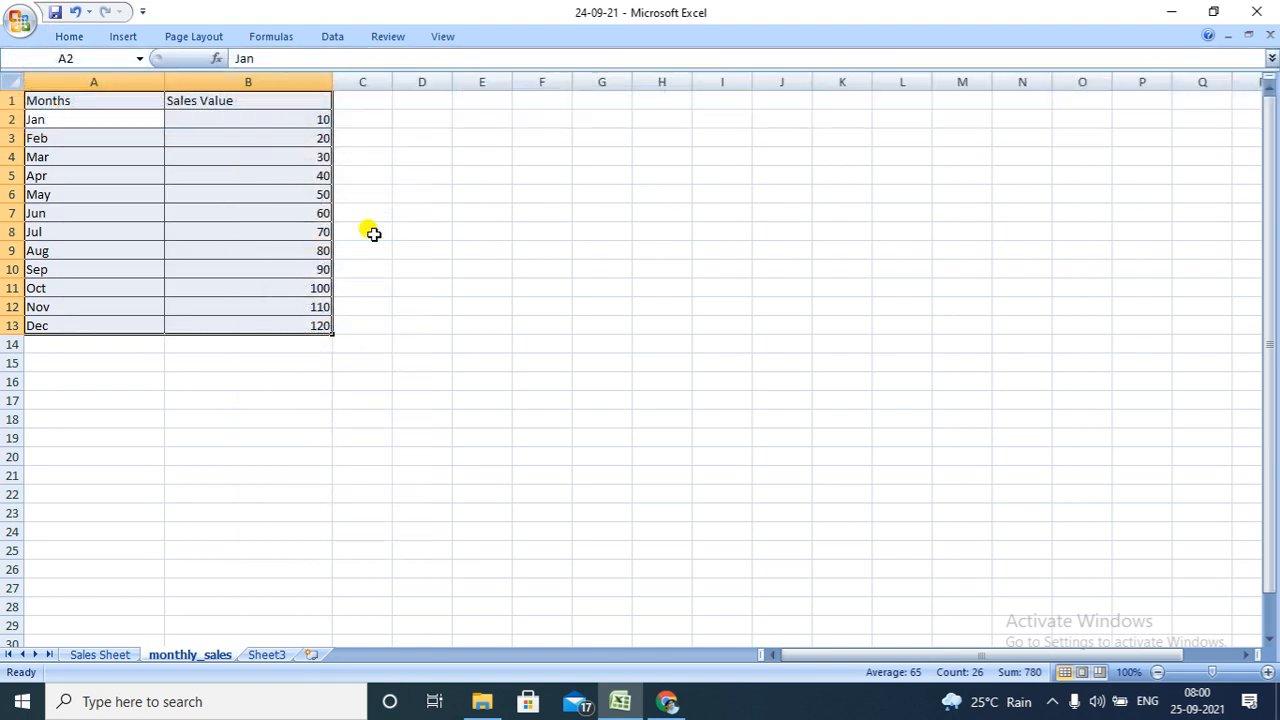
{"action": "left_click", "coordinate": [290, 456]}
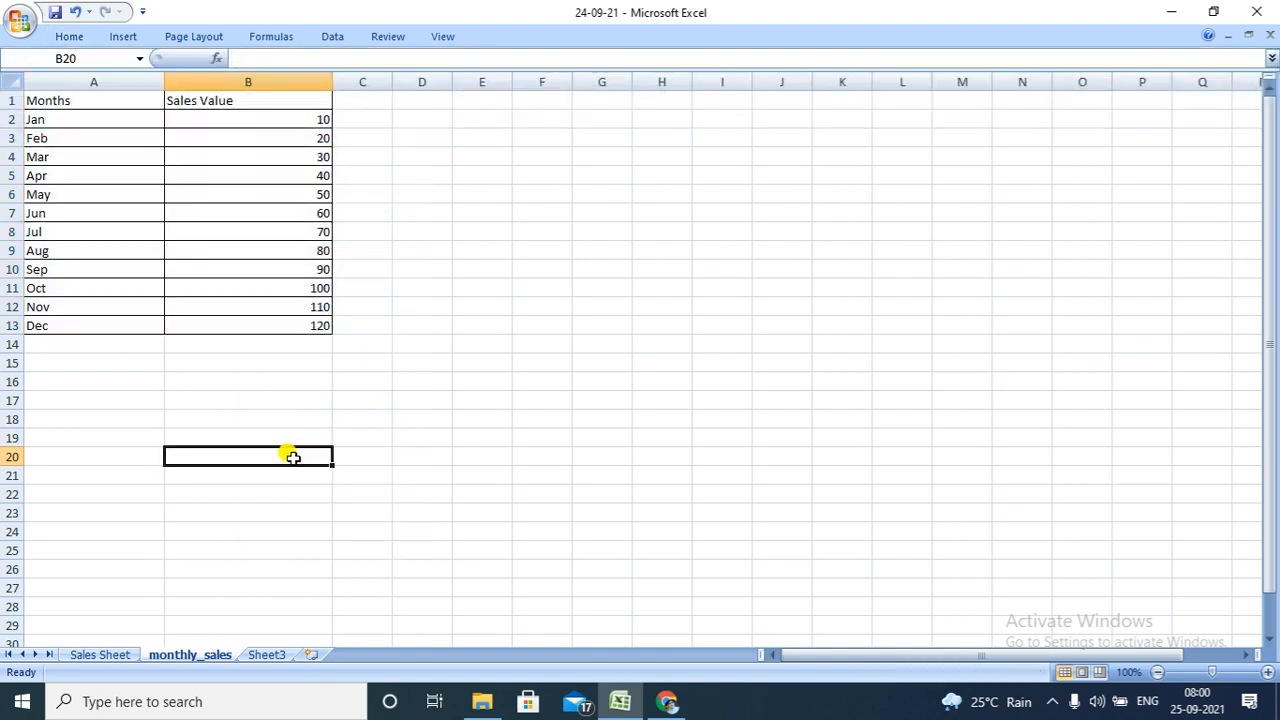
Select the Jan, Feb, Mar and Apr cells one by one as a multiple selection.
{"action": "left_click", "coordinate": [97, 117]}
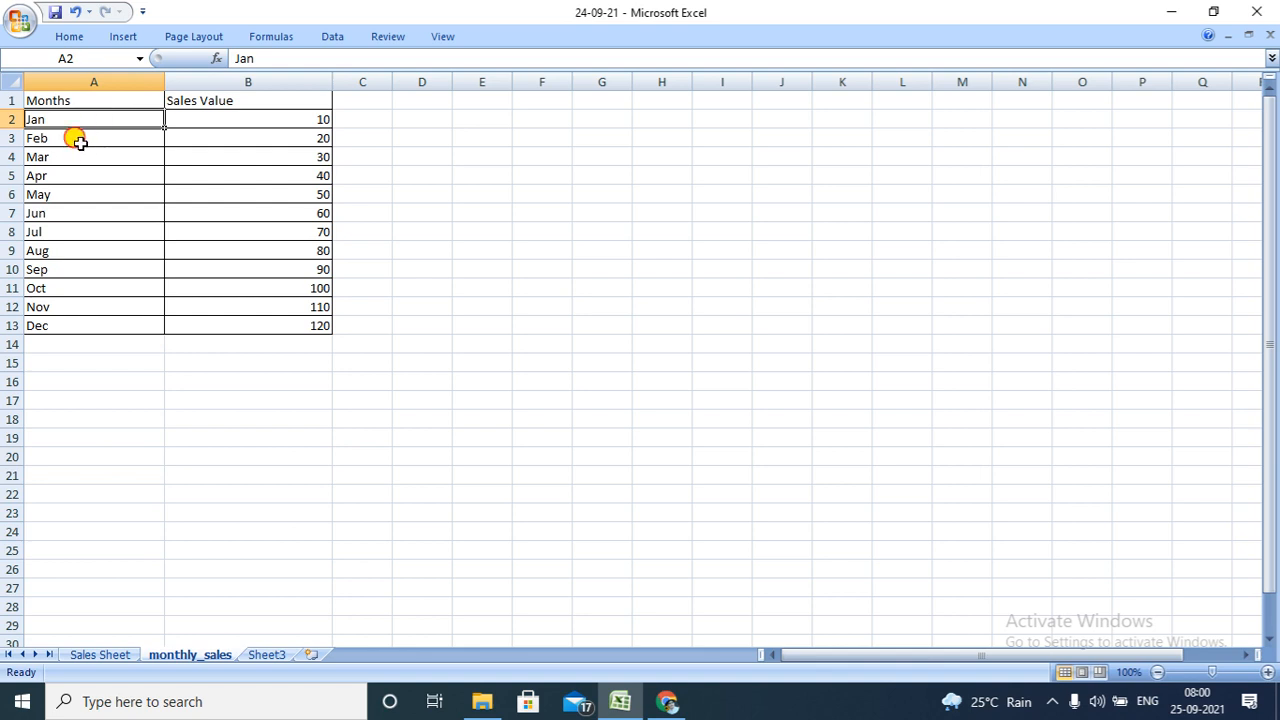
{"action": "left_click", "coordinate": [80, 143], "text": "ctrl"}
{"action": "left_click", "coordinate": [83, 162], "text": "ctrl"}
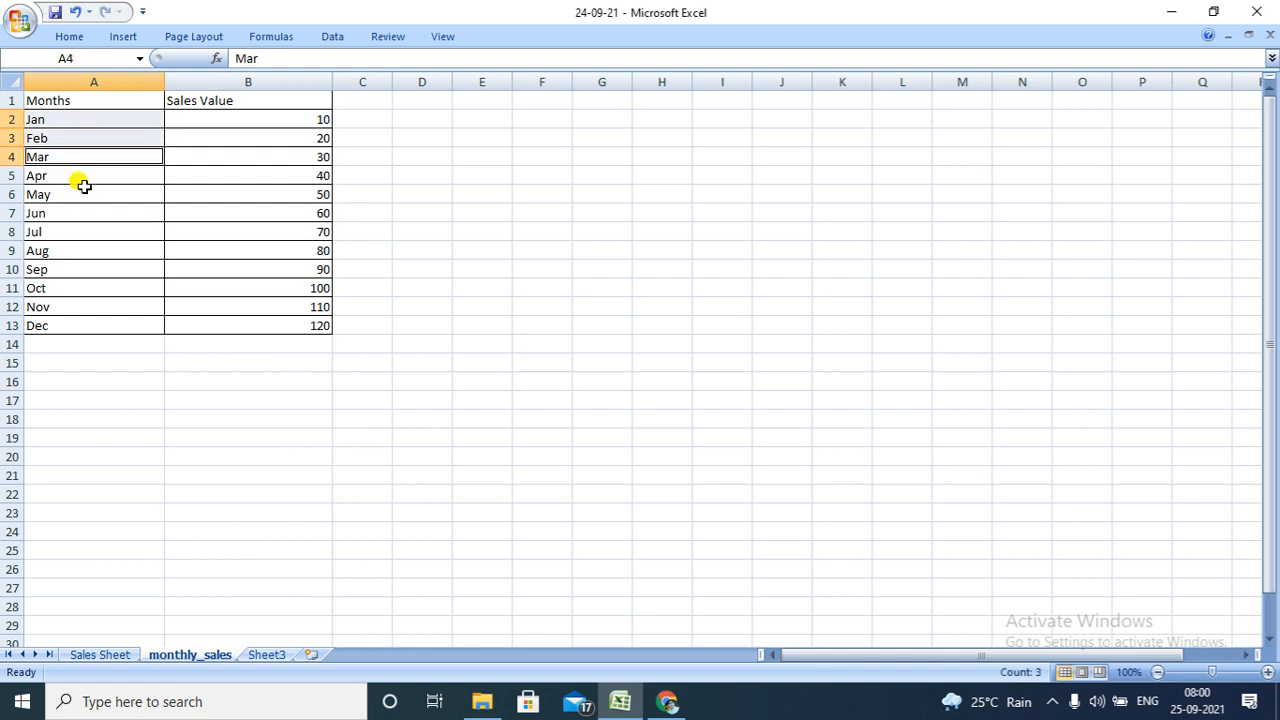
{"action": "left_click", "coordinate": [81, 176], "text": "ctrl"}
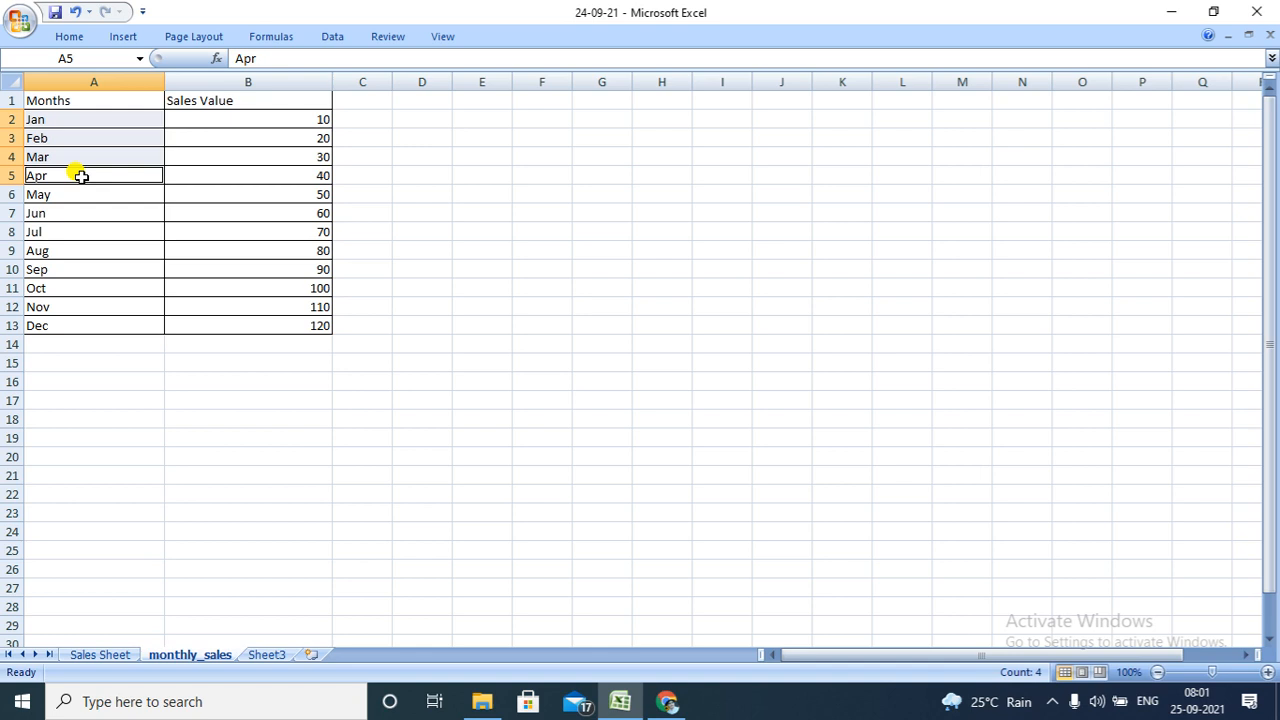
Select the Months data from A1 down to A13, and the sales values from B2 down to B13.
{"action": "left_click", "coordinate": [76, 102]}
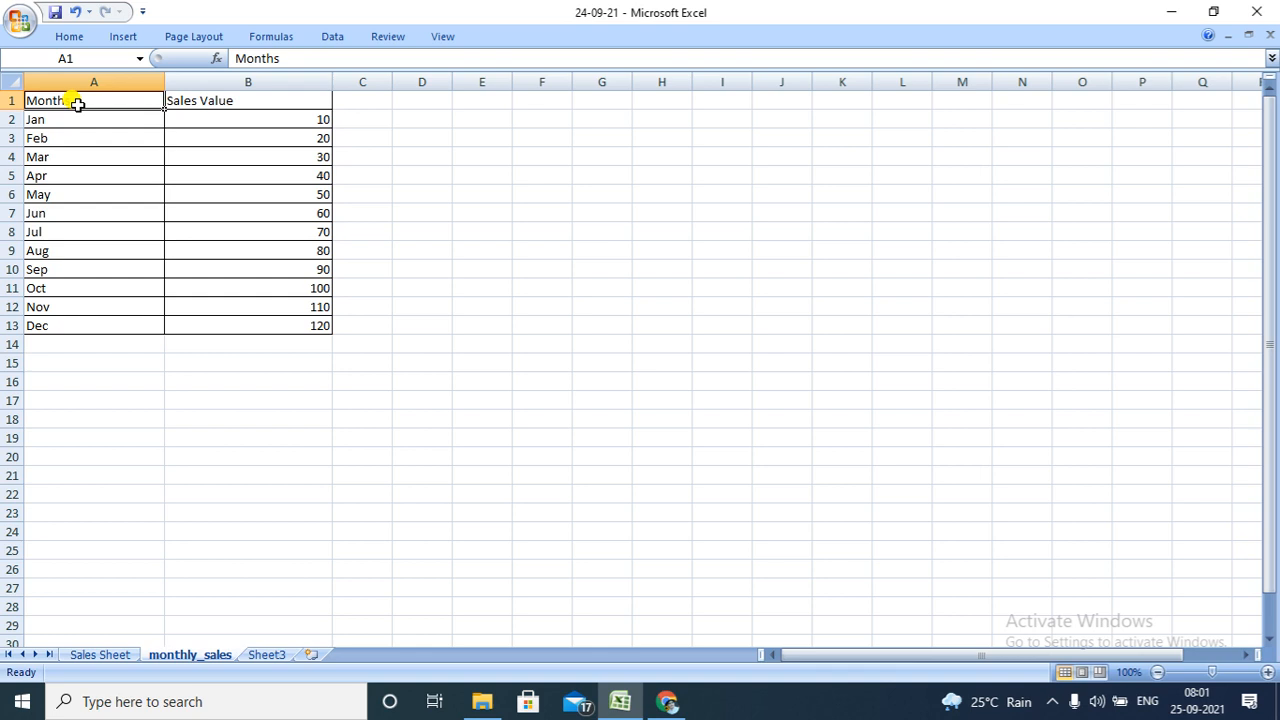
{"action": "key", "text": "ctrl+shift+Down"}
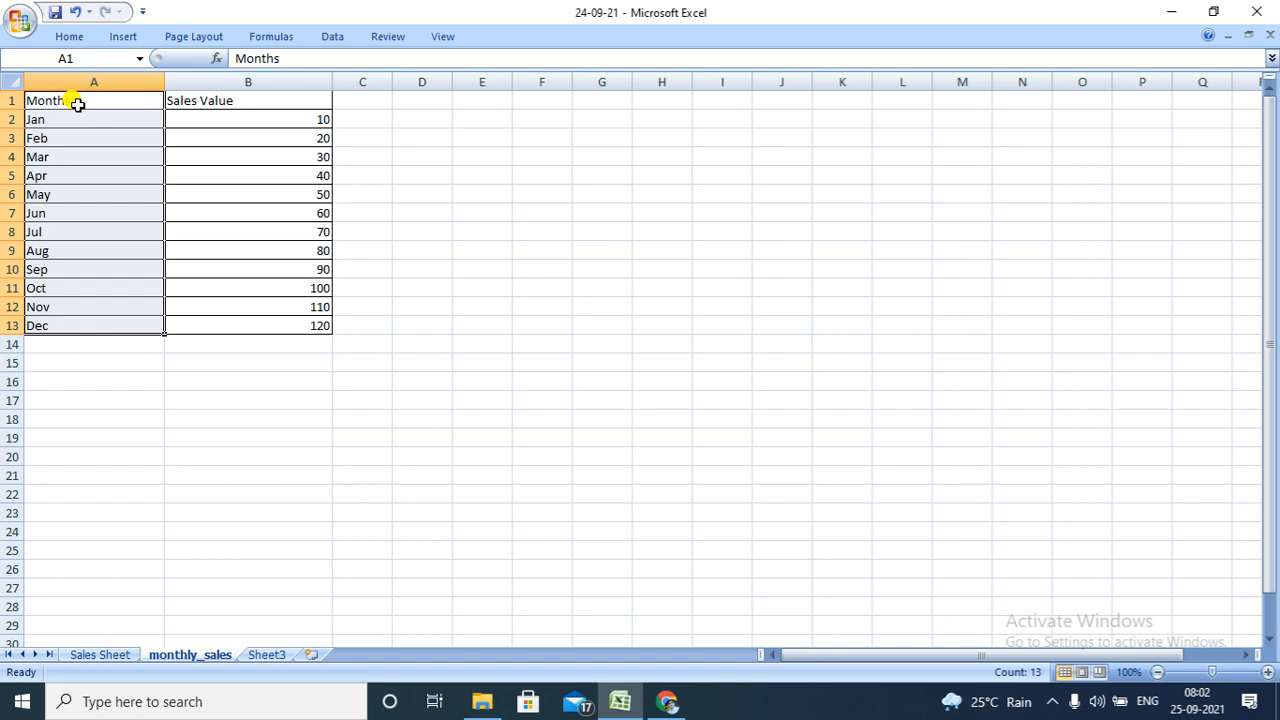
{"action": "left_click", "coordinate": [230, 112]}
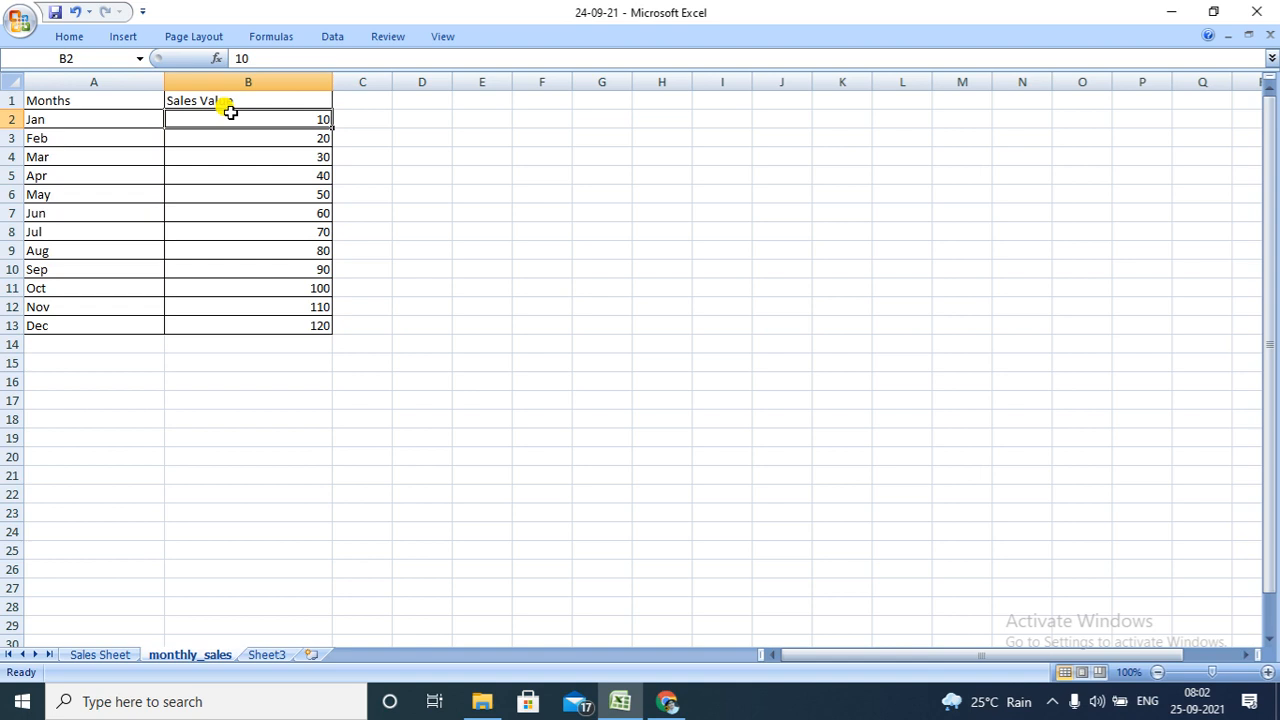
{"action": "key", "text": "ctrl+shift+Down"}
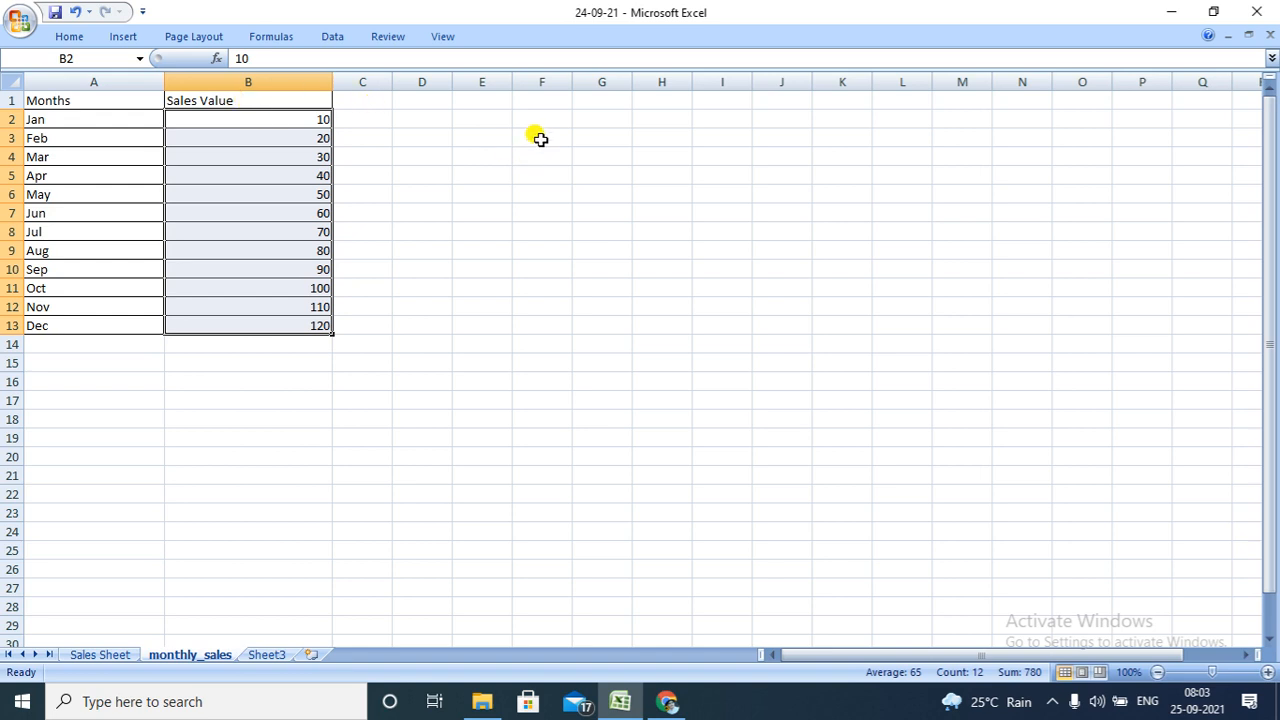
Enter the label Total Sales Vaue in E2 and widen column E to fit it.
{"action": "left_click", "coordinate": [480, 122]}
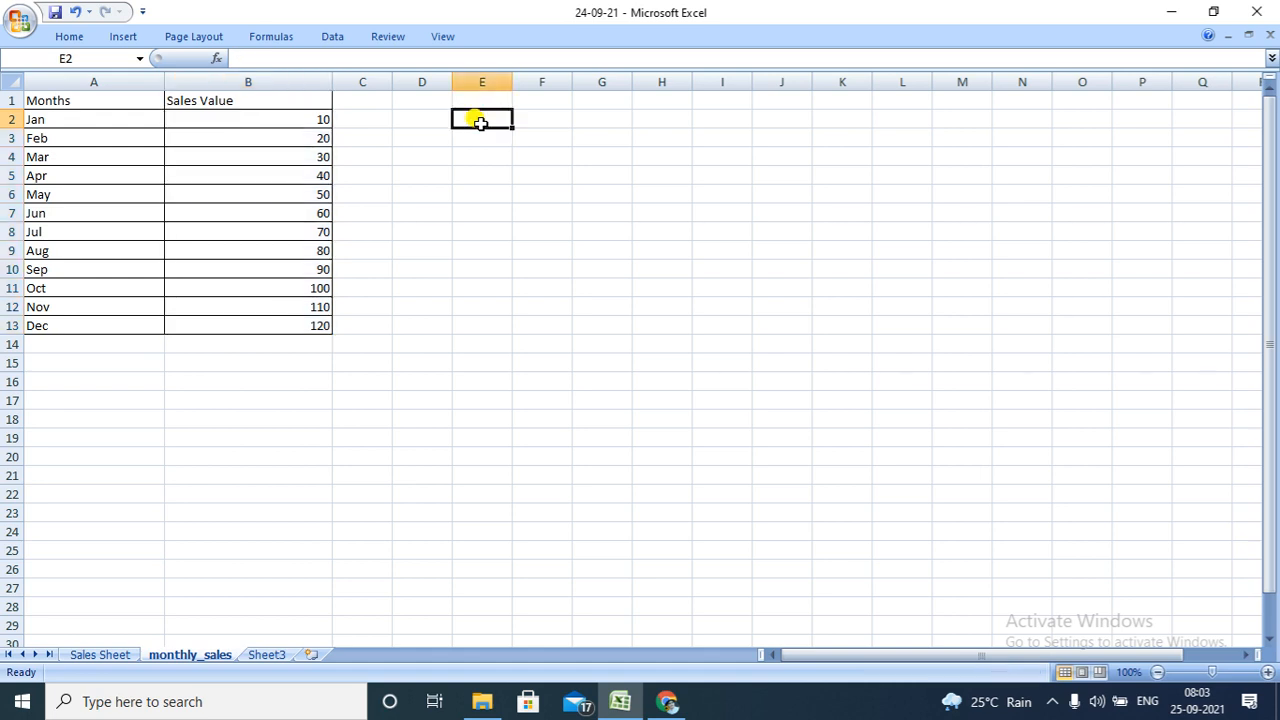
{"action": "double_click", "coordinate": [481, 121]}
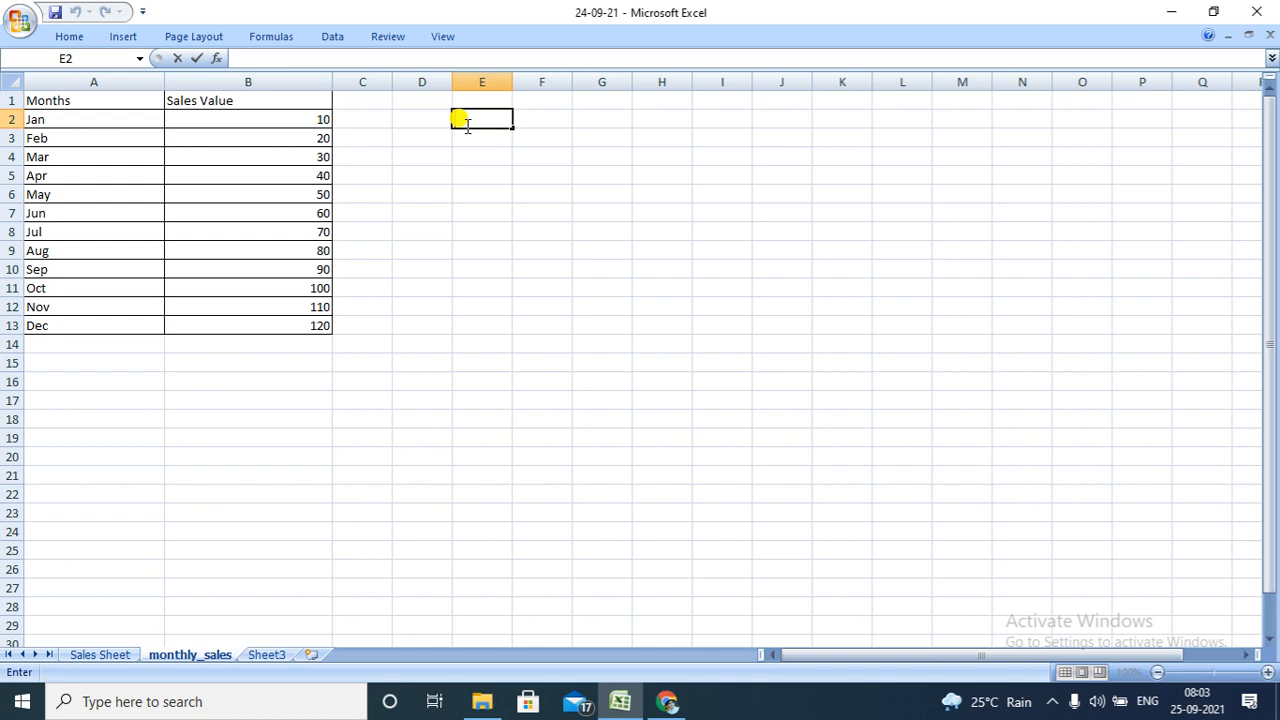
{"action": "type", "text": "Total Sales Va"}
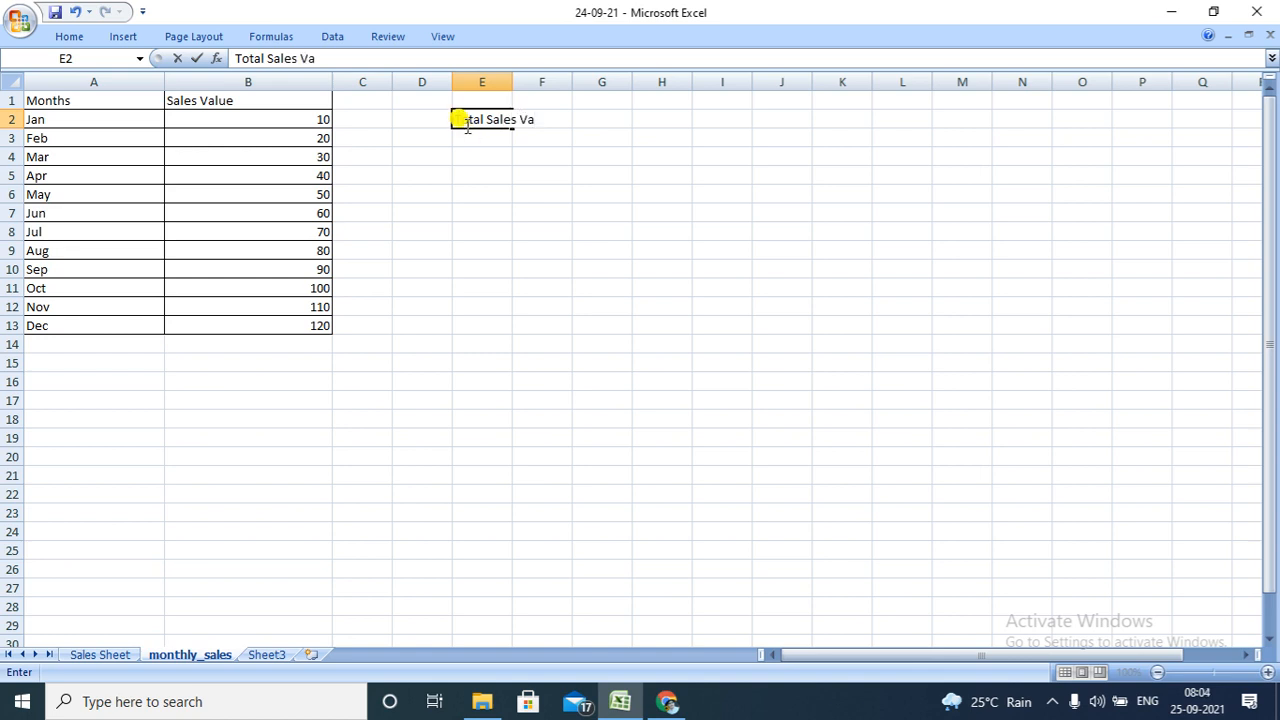
{"action": "type", "text": "ue"}
{"action": "left_click", "coordinate": [590, 119]}
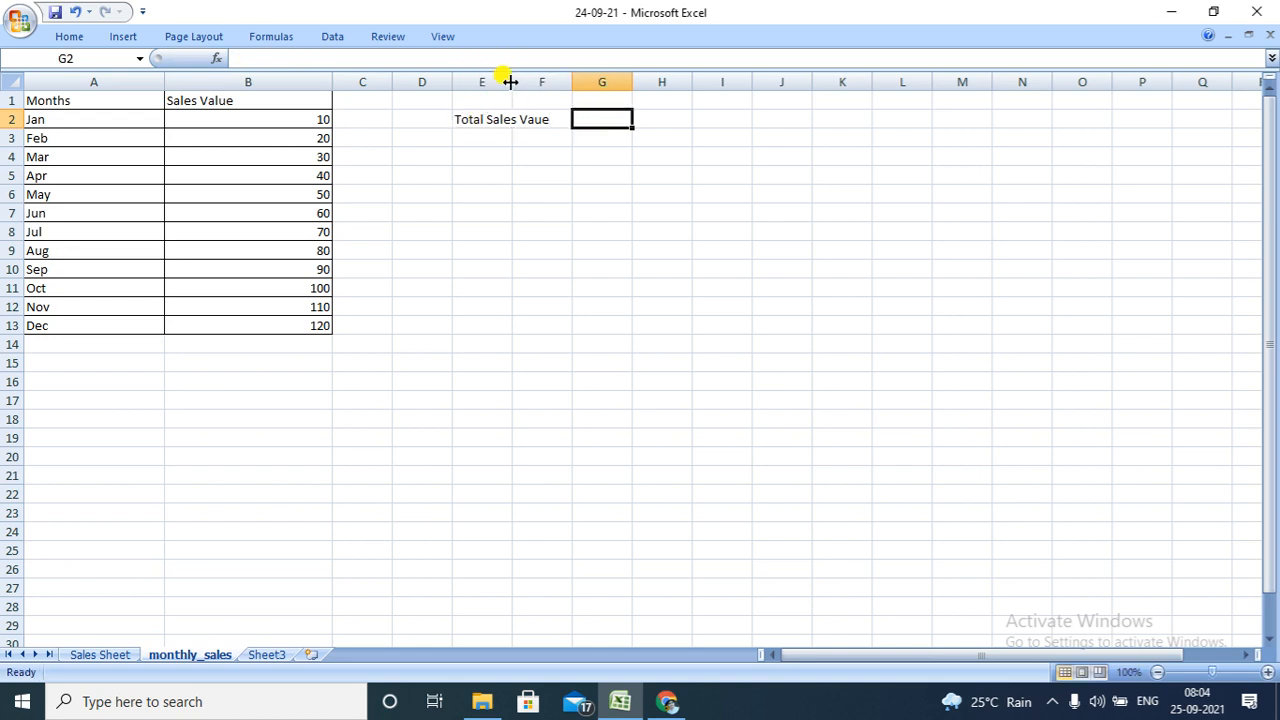
{"action": "left_click_drag", "start_coordinate": [510, 82], "coordinate": [572, 80]}
Calculate the total of the sales values in F2 with the formula =SUM(B2:B13).
{"action": "left_click", "coordinate": [582, 117]}
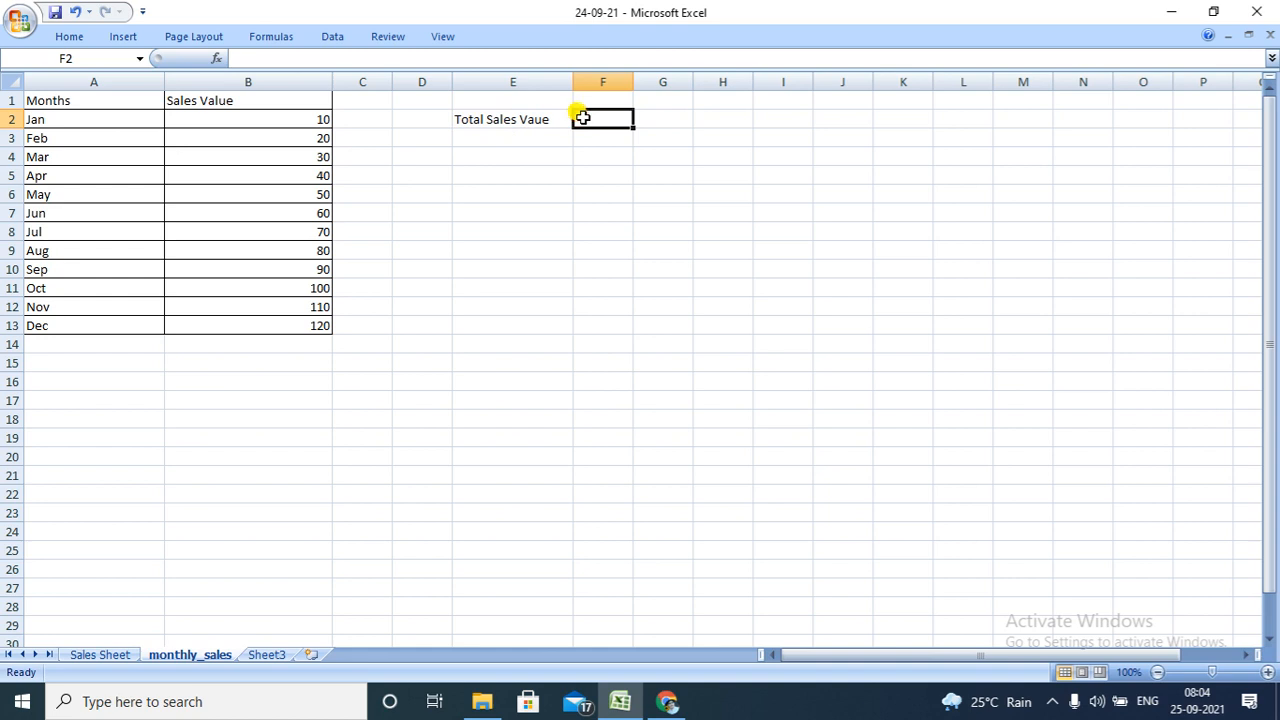
{"action": "double_click", "coordinate": [582, 117]}
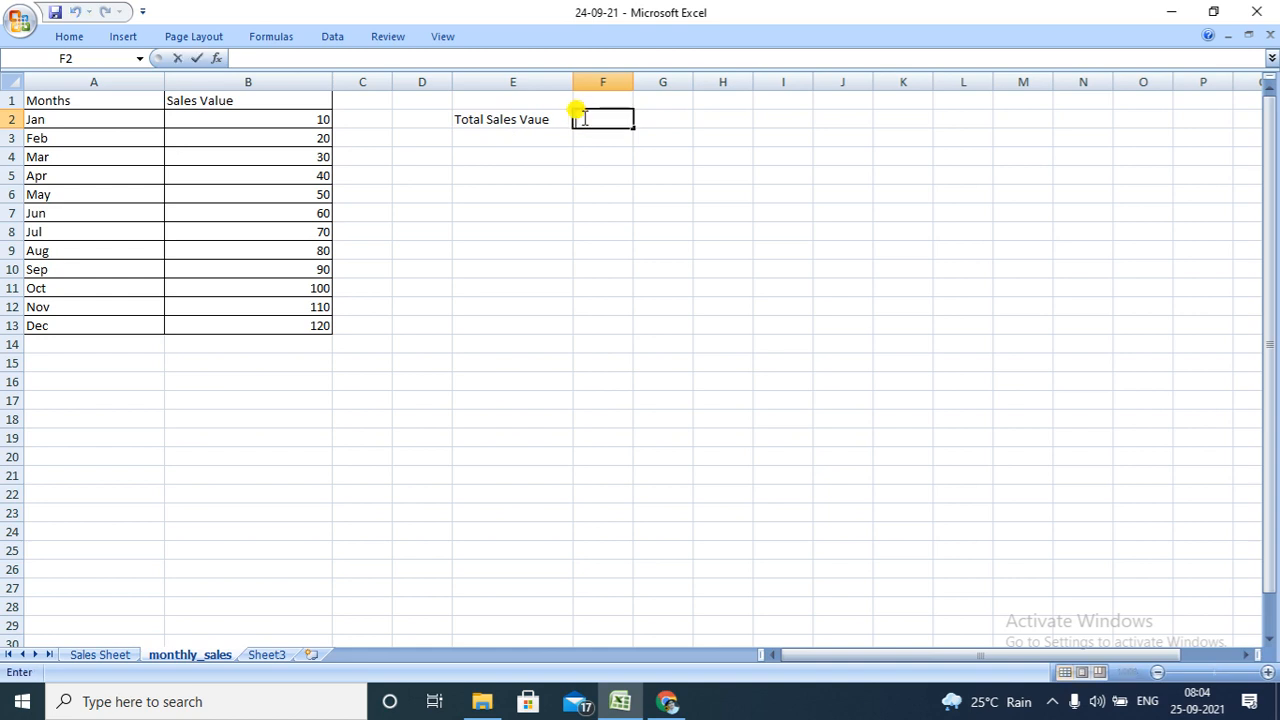
{"action": "type", "text": "=s"}
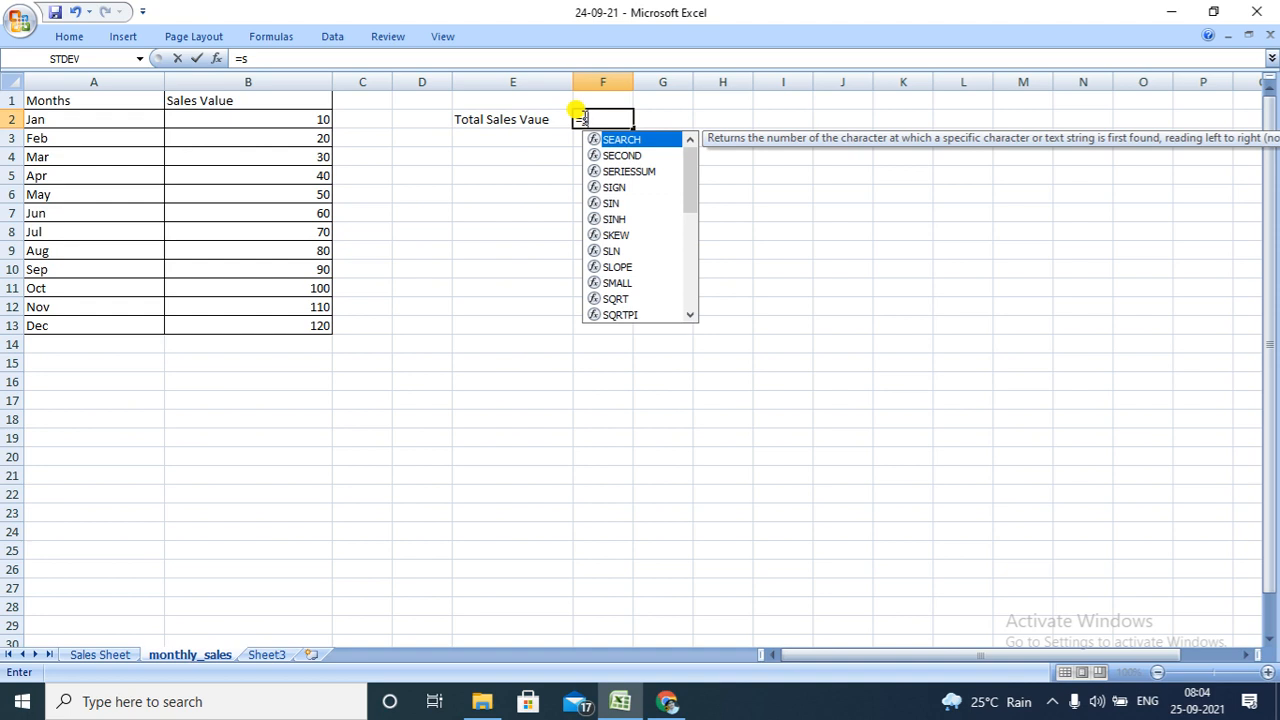
{"action": "type", "text": "u"}
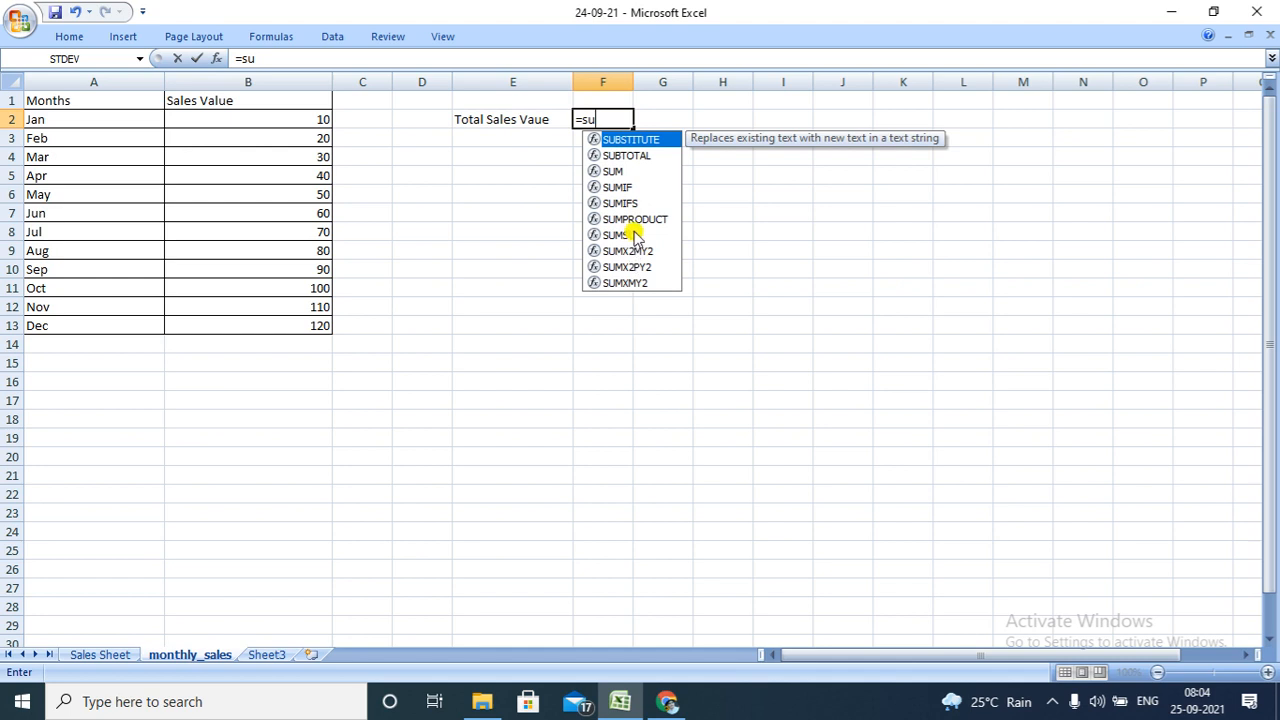
{"action": "left_click", "coordinate": [621, 174]}
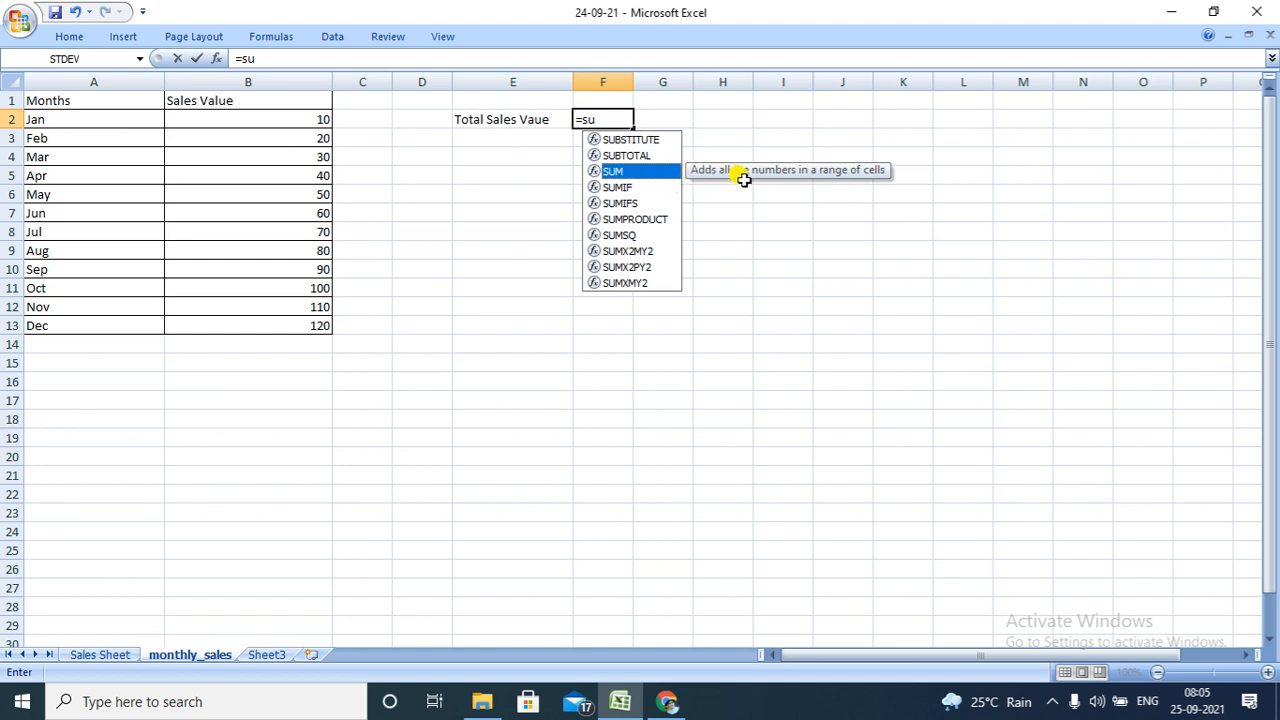
{"action": "double_click", "coordinate": [660, 176]}
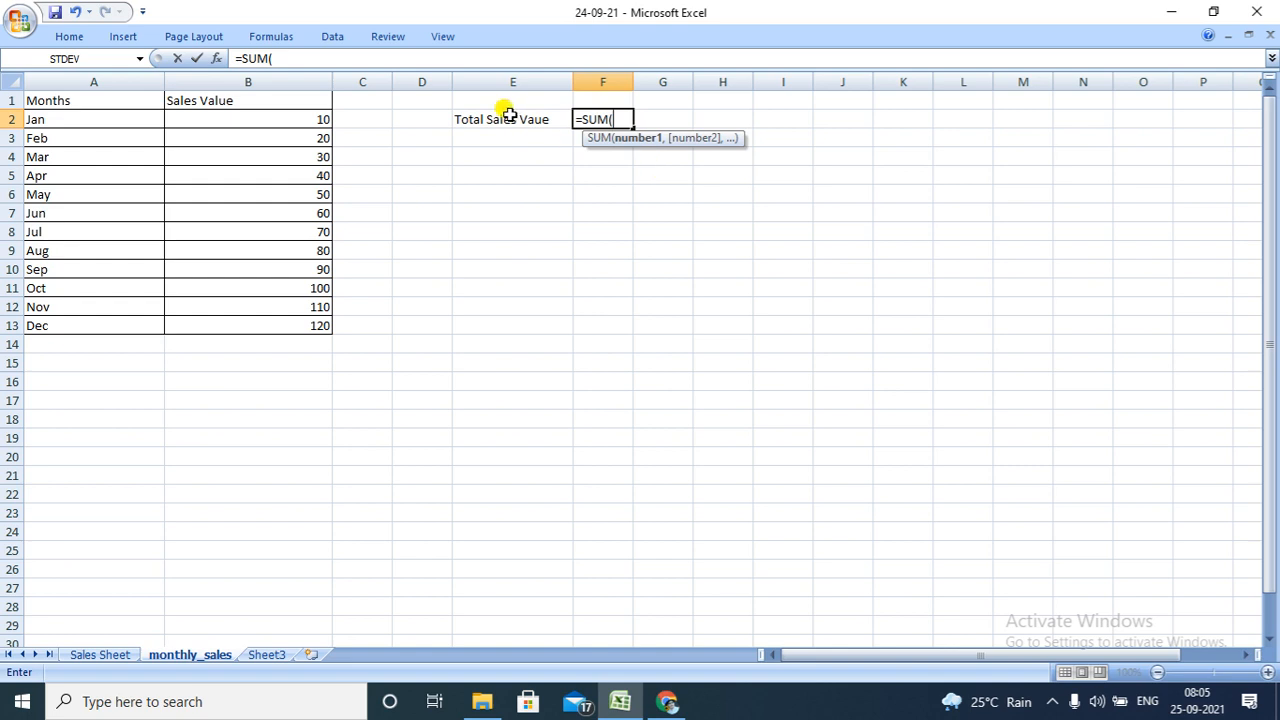
{"action": "left_click", "coordinate": [288, 122]}
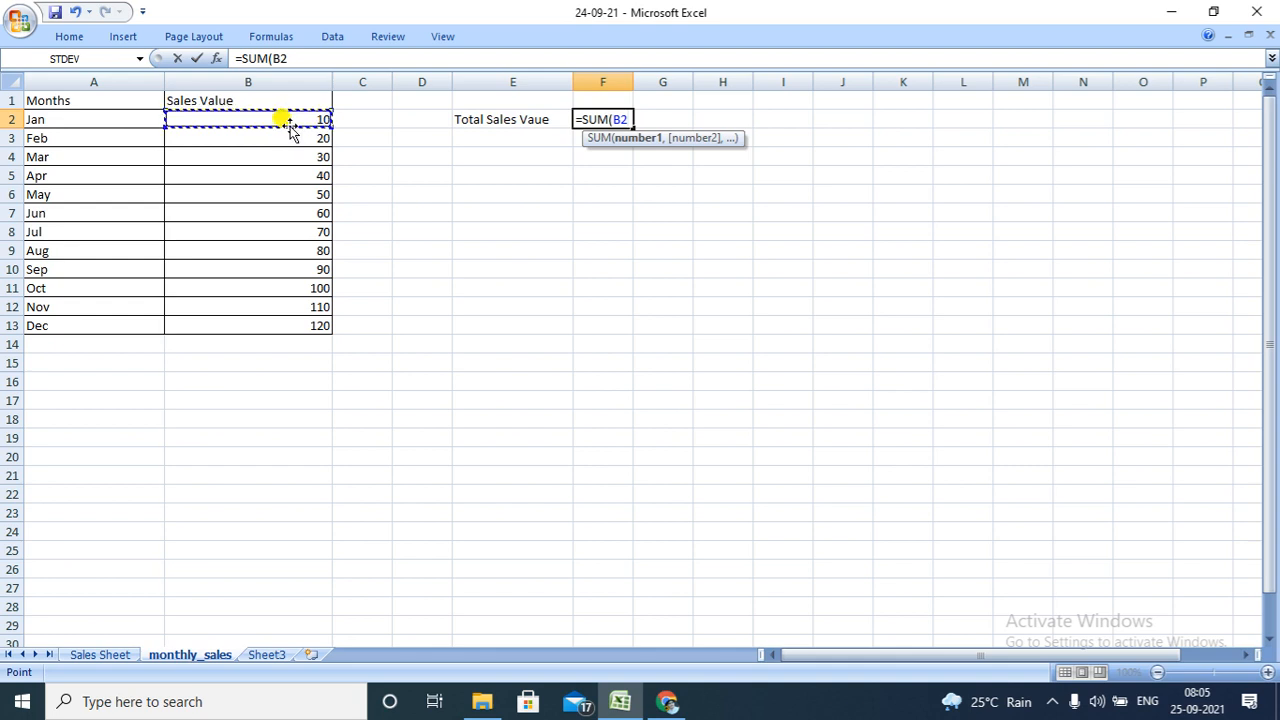
{"action": "left_click_drag", "start_coordinate": [291, 124], "coordinate": [292, 128]}
{"action": "key", "text": "ctrl+shift+Down"}
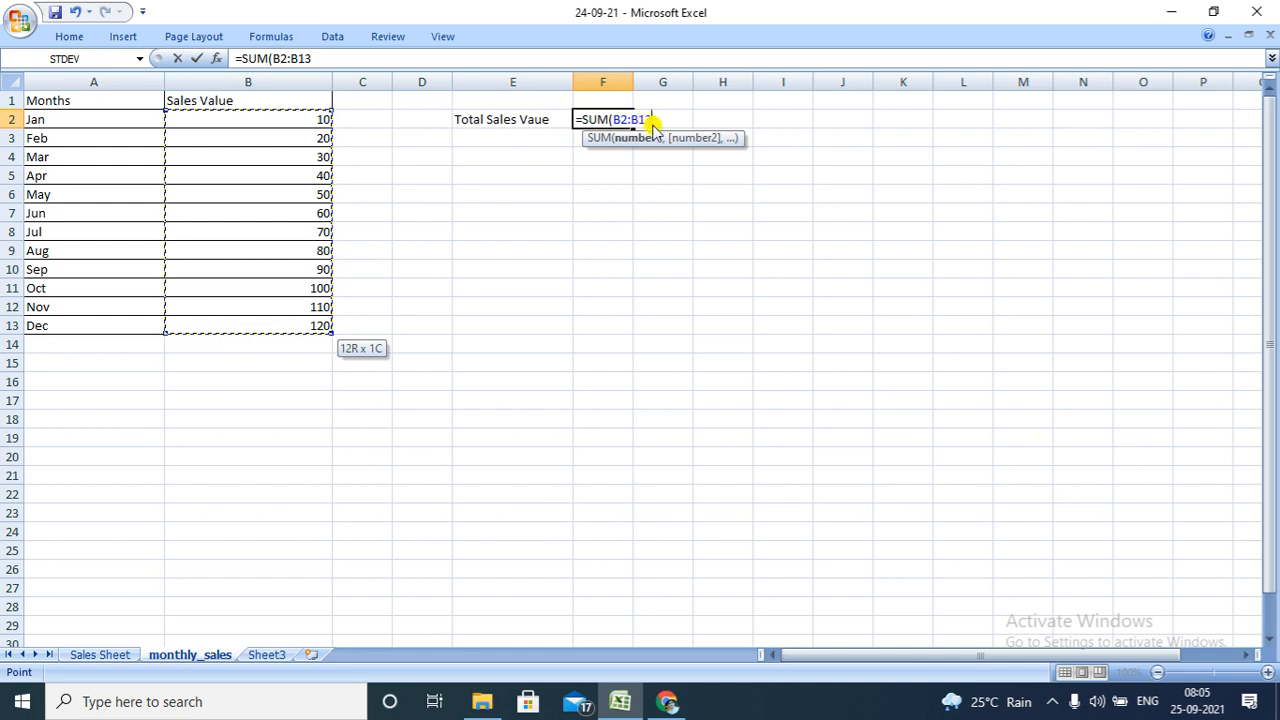
{"action": "type", "text": ")"}
{"action": "key", "text": "Return"}
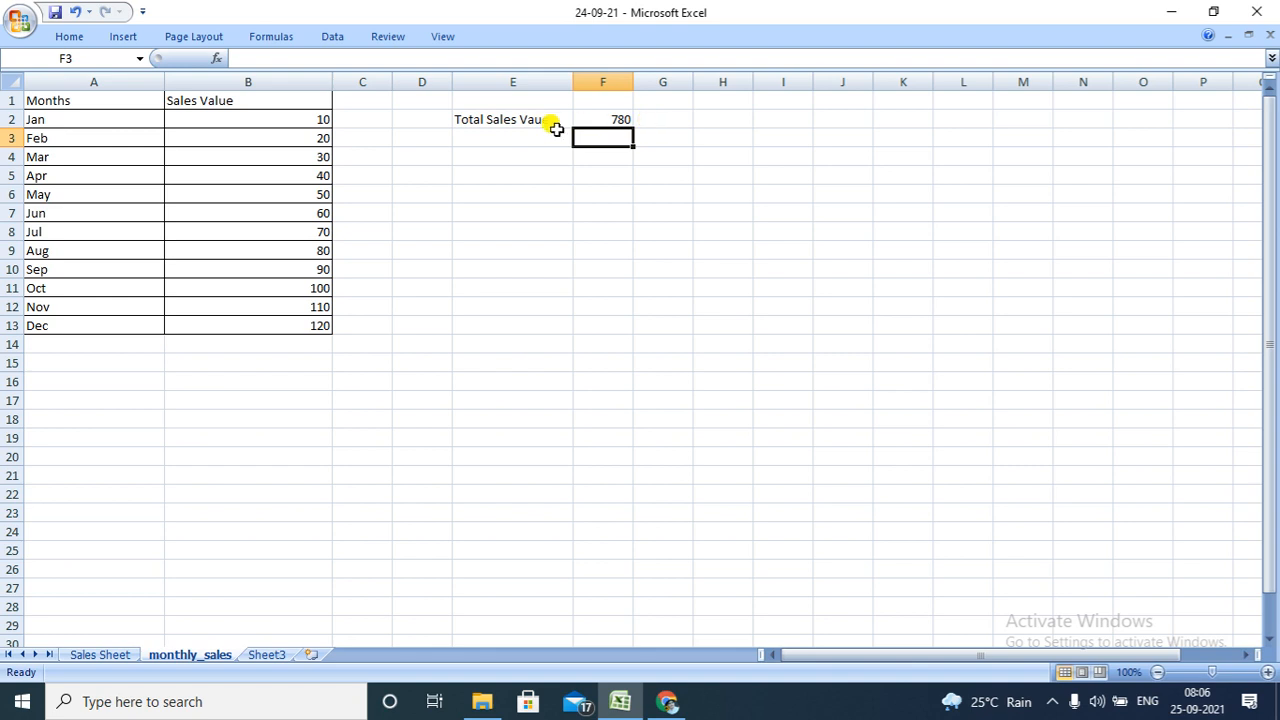
Enter the label Min Sales Value in E3, below the total sales label.
{"action": "left_click", "coordinate": [519, 132]}
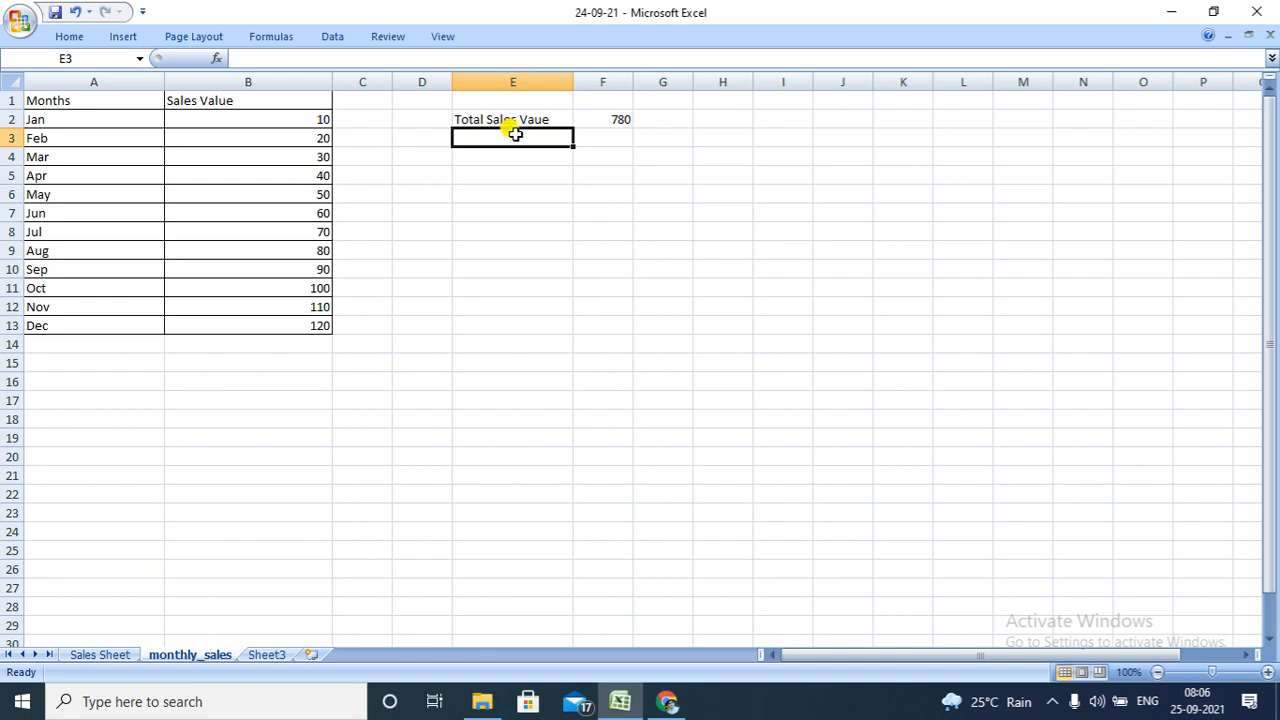
{"action": "double_click", "coordinate": [512, 135]}
{"action": "type", "text": "M"}
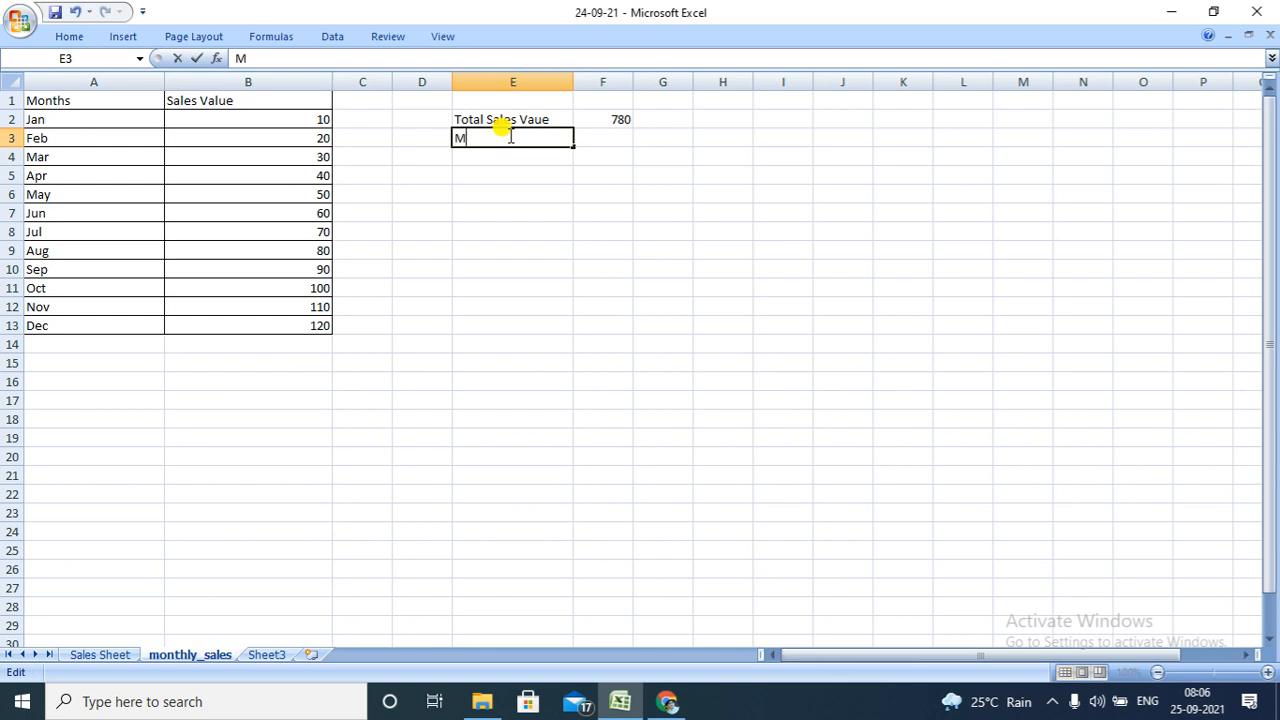
{"action": "type", "text": "in Sales Value"}
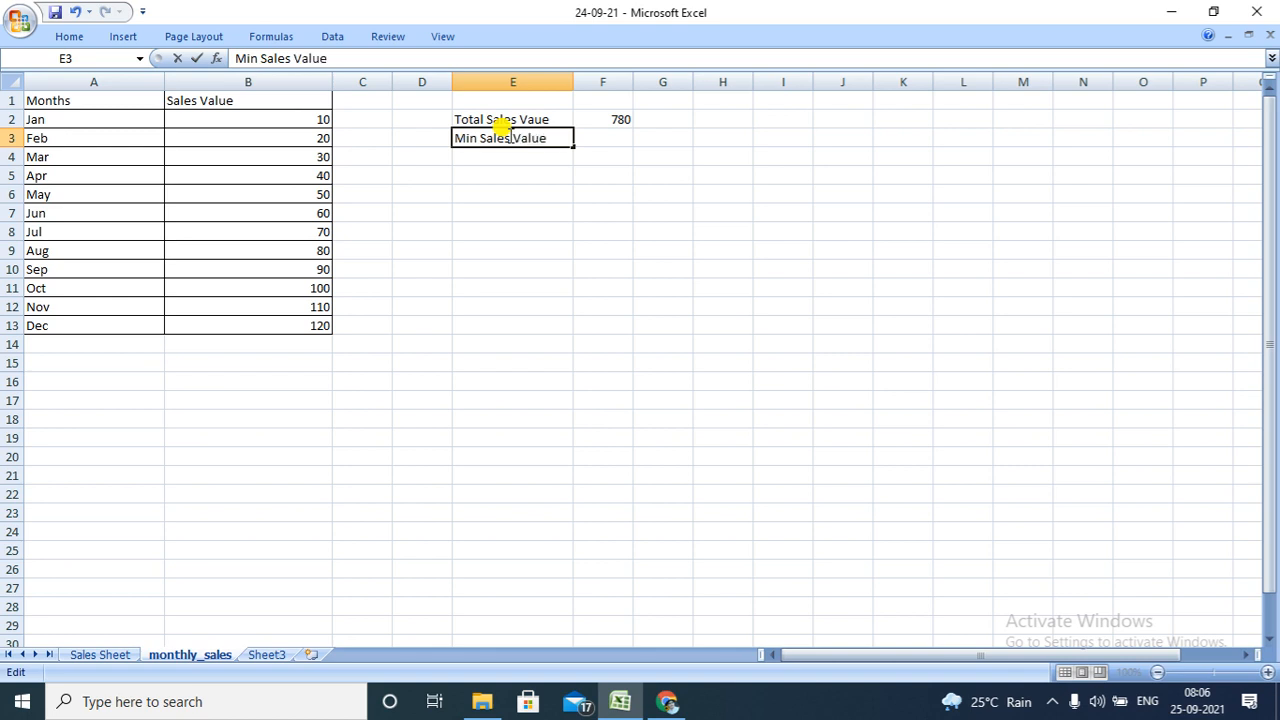
Calculate the smallest sales value in F3 with the formula =MIN(B2:B13).
{"action": "left_click", "coordinate": [592, 136]}
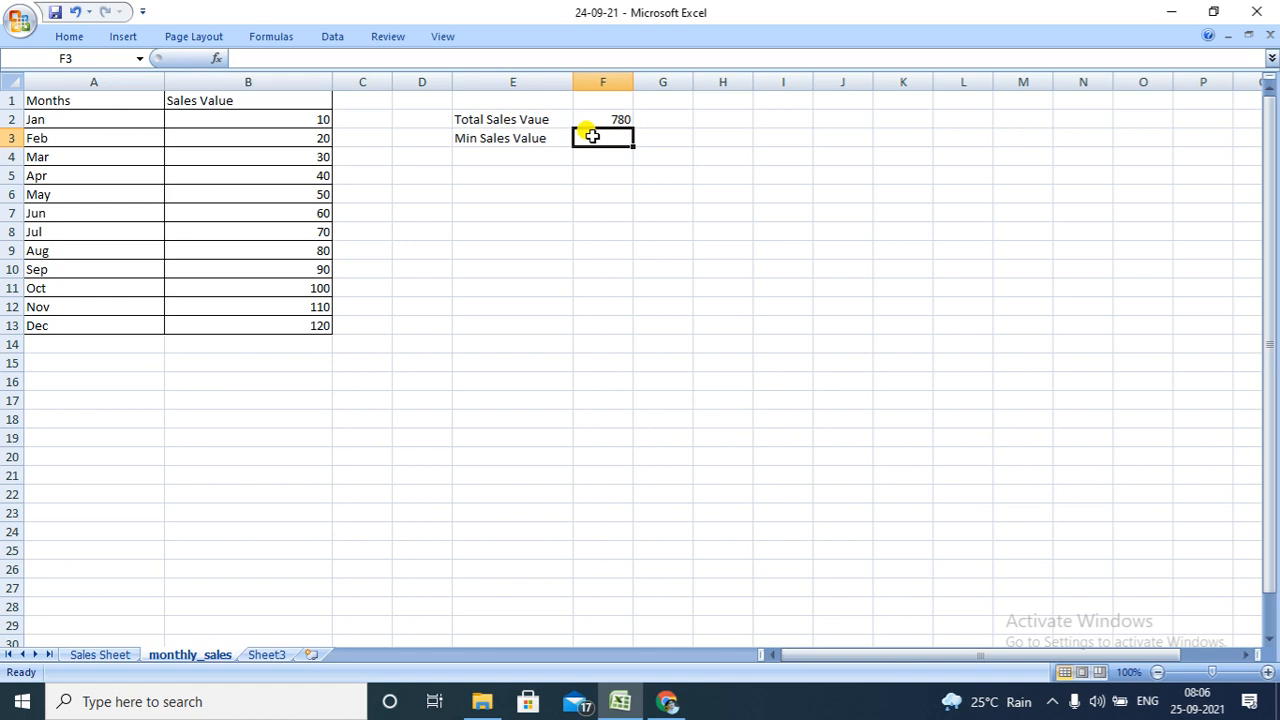
{"action": "type", "text": "="}
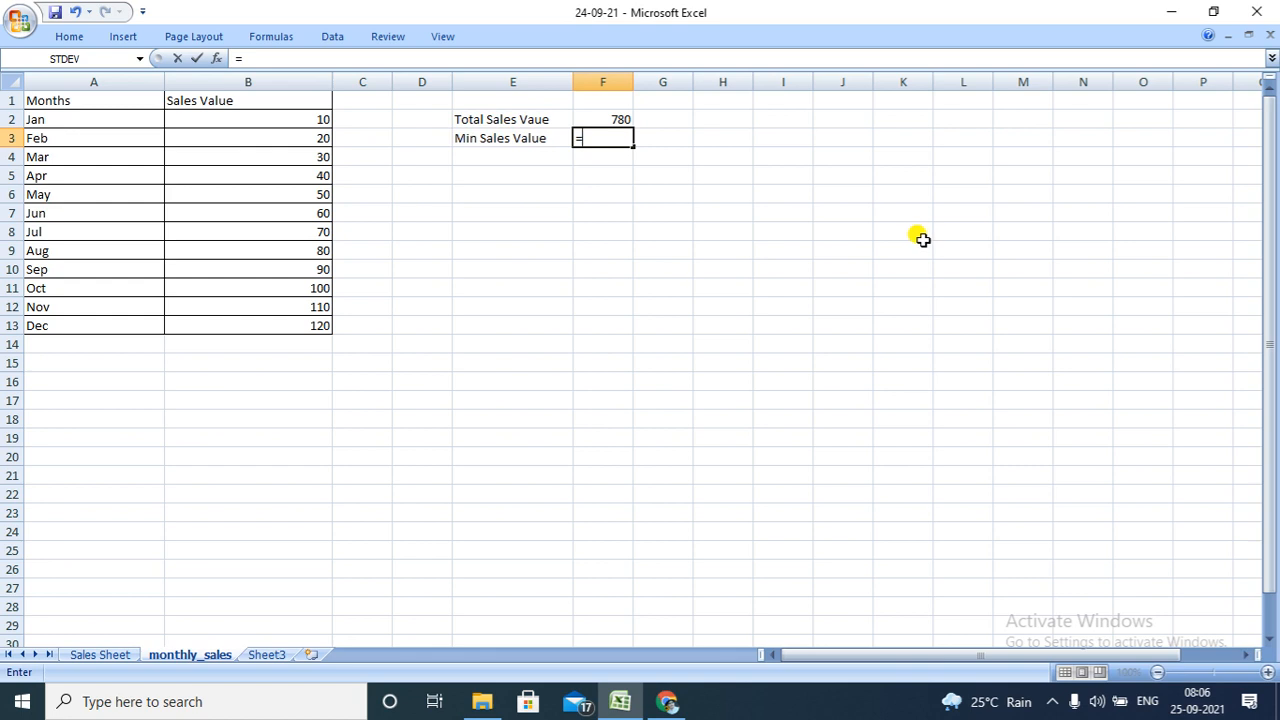
{"action": "type", "text": "mi"}
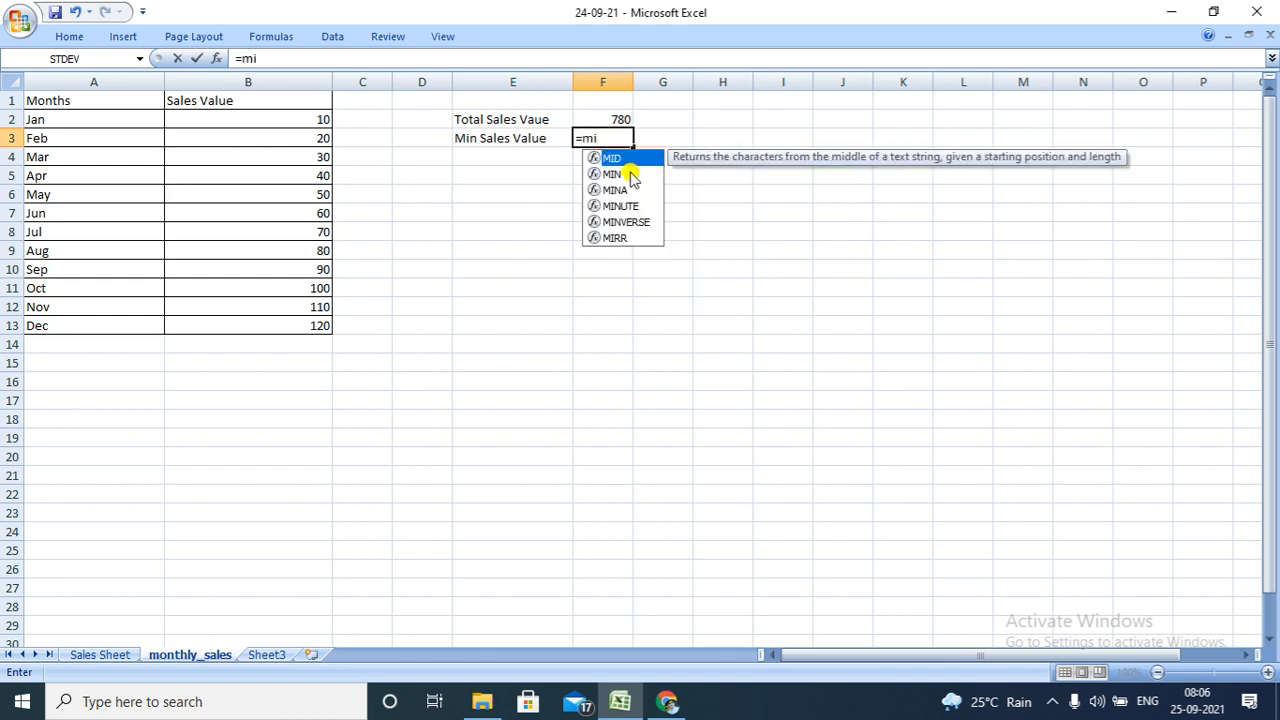
{"action": "left_click", "coordinate": [625, 175]}
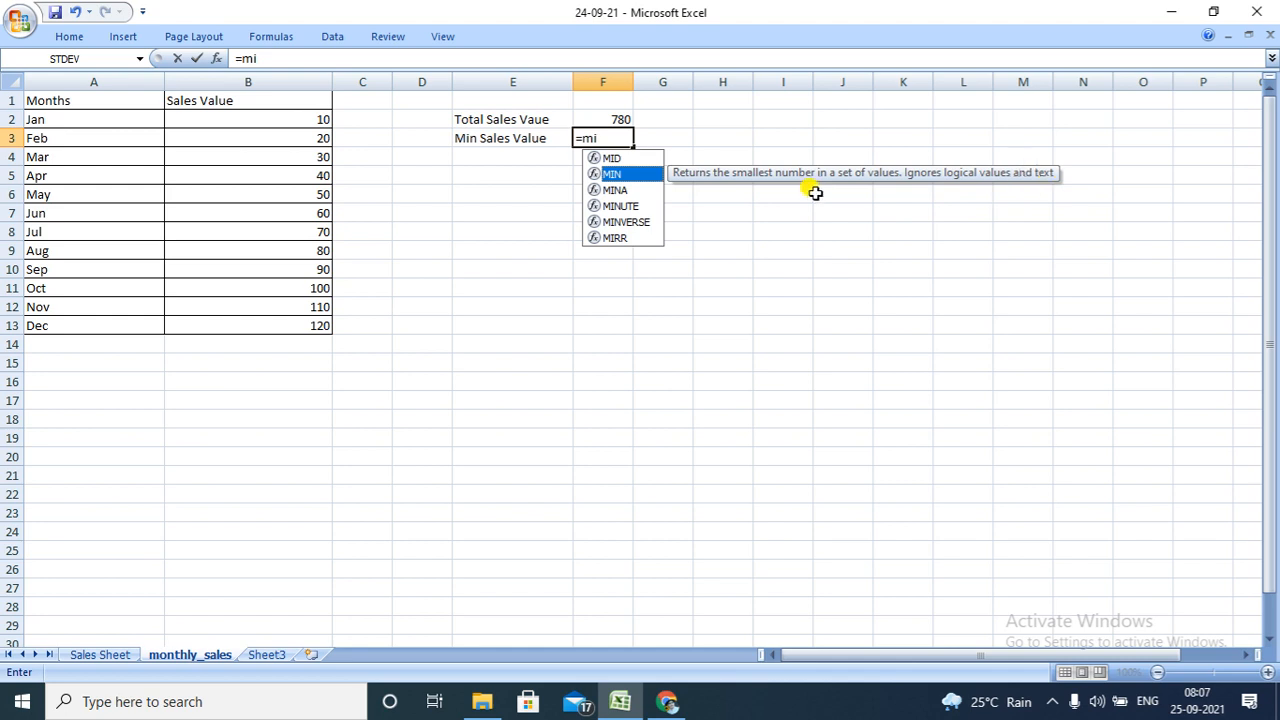
{"action": "double_click", "coordinate": [622, 177]}
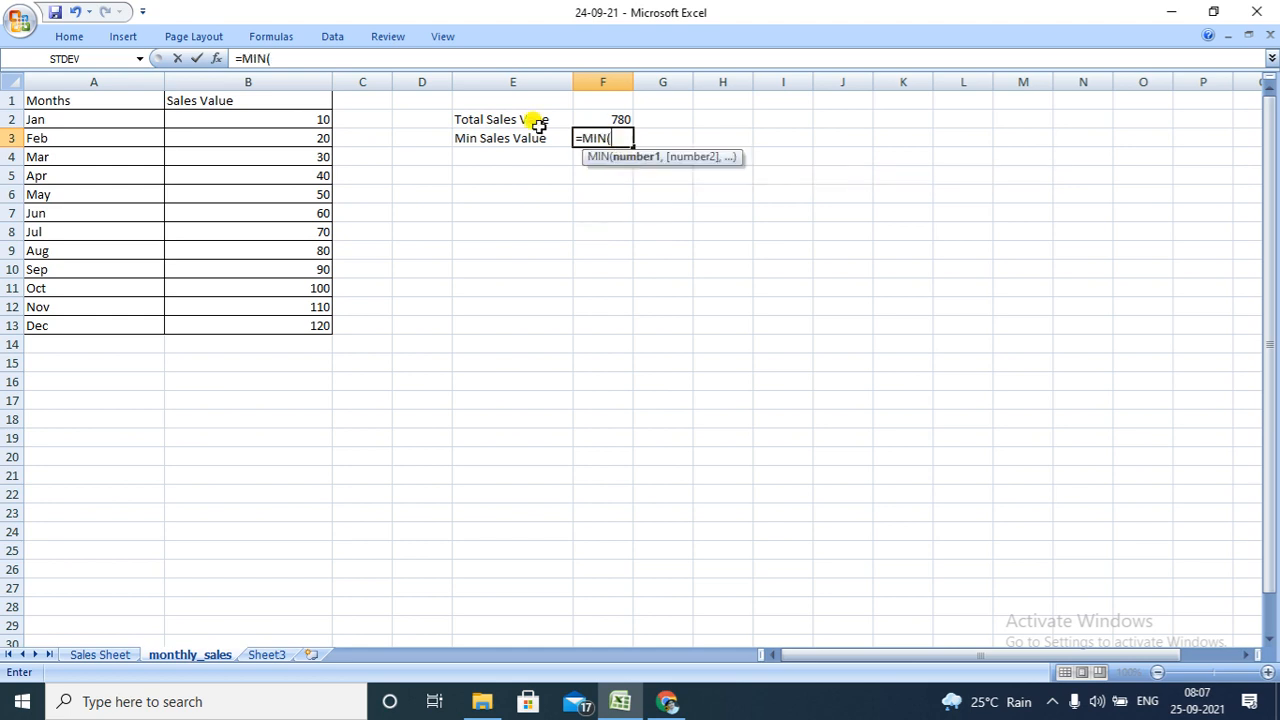
{"action": "left_click", "coordinate": [302, 119]}
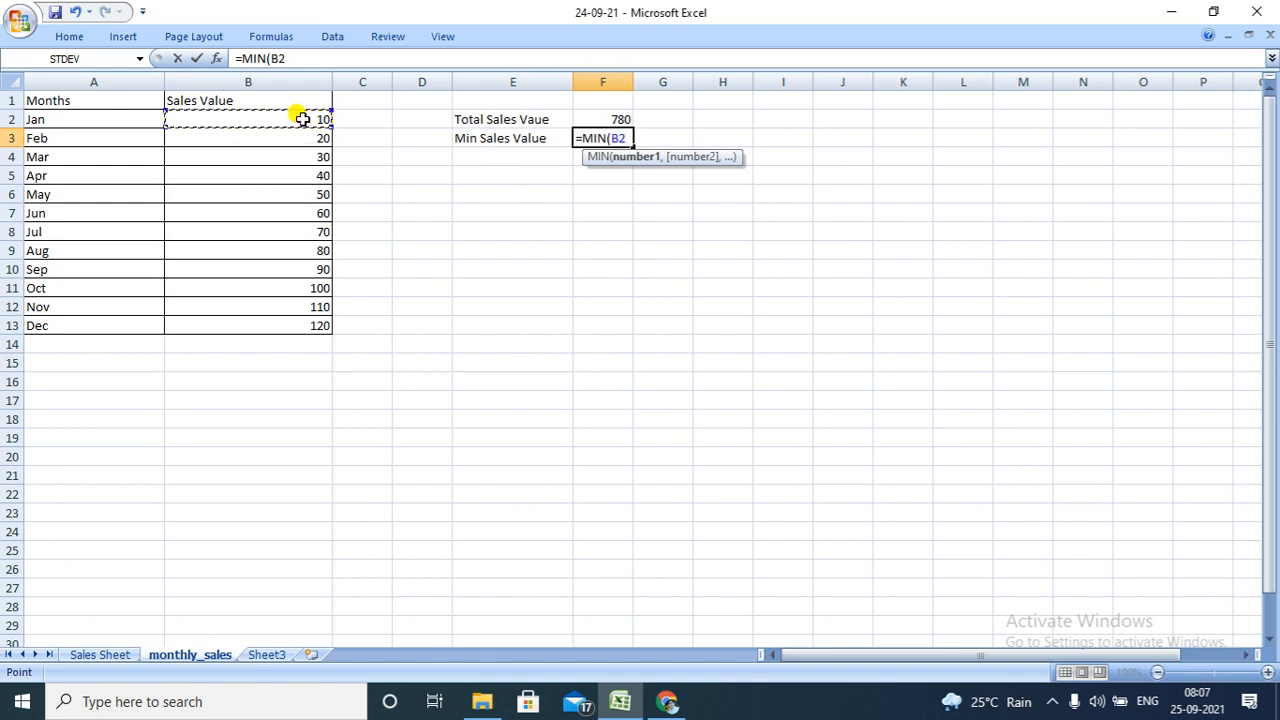
{"action": "key", "text": "ctrl+shift+Down"}
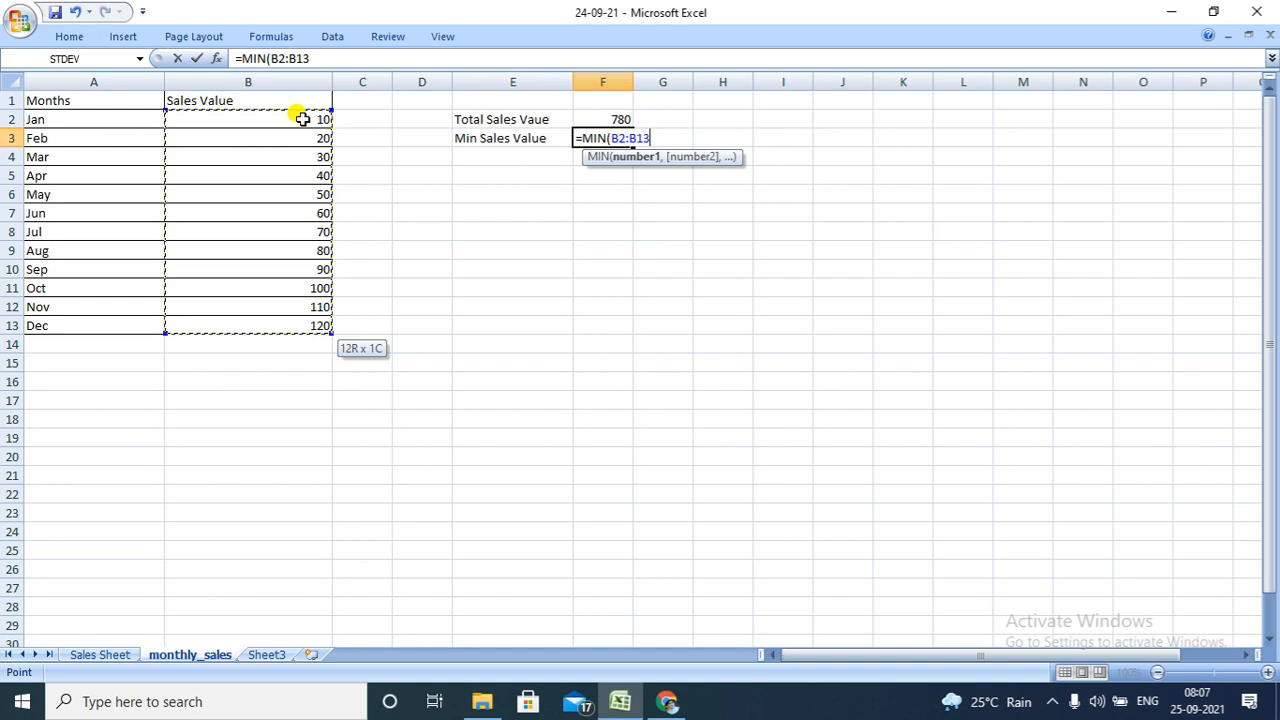
{"action": "type", "text": ")"}
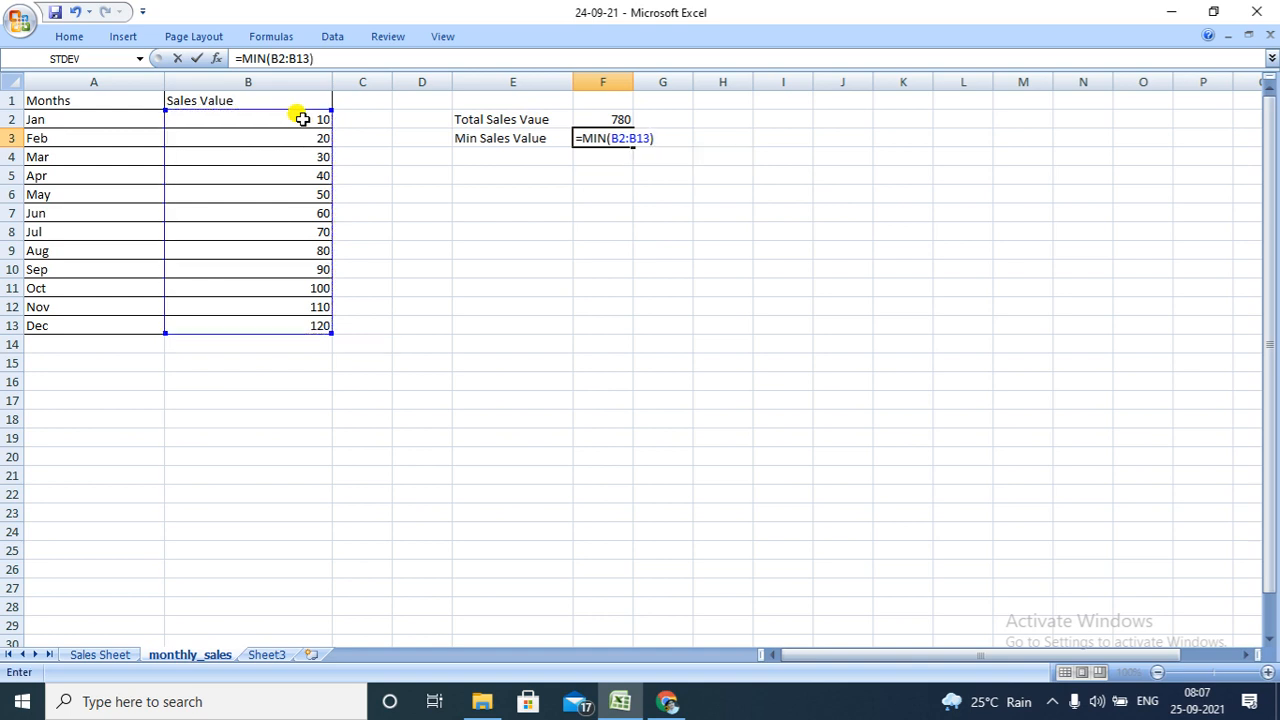
{"action": "key", "text": "Return"}
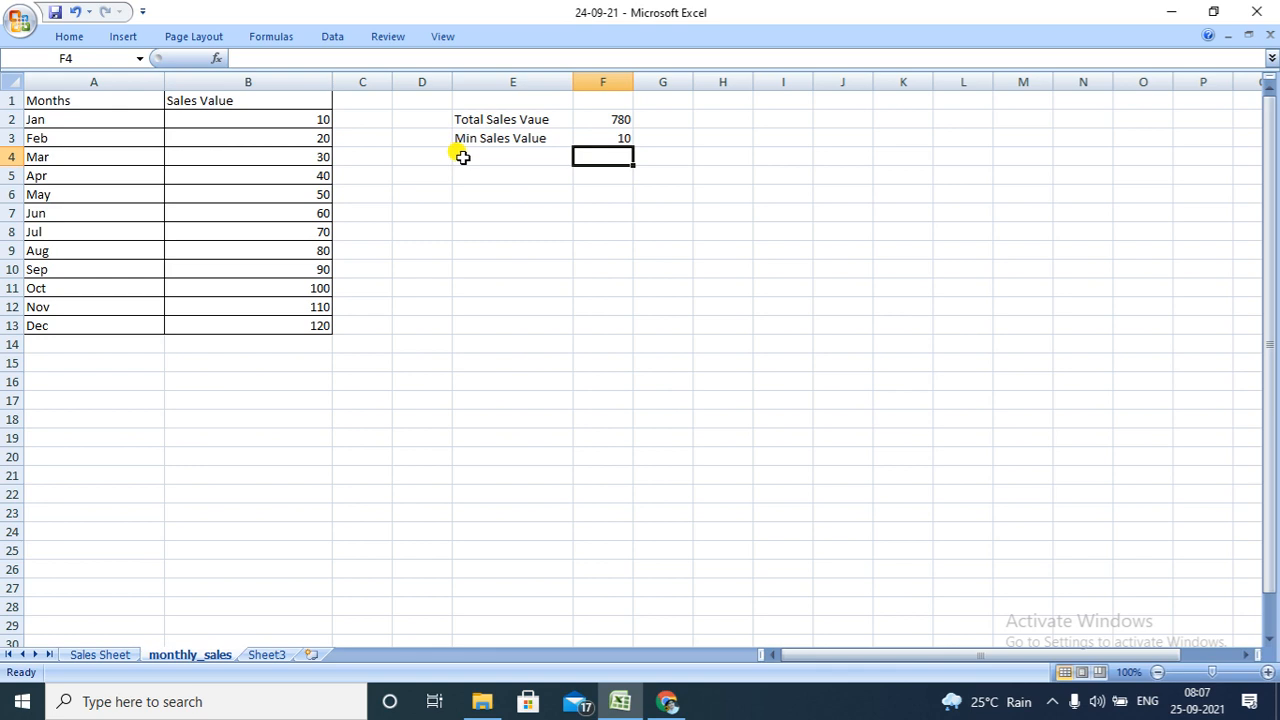
Enter the label Max Sales Value in E4, below the minimum sales label.
{"action": "left_click", "coordinate": [477, 157]}
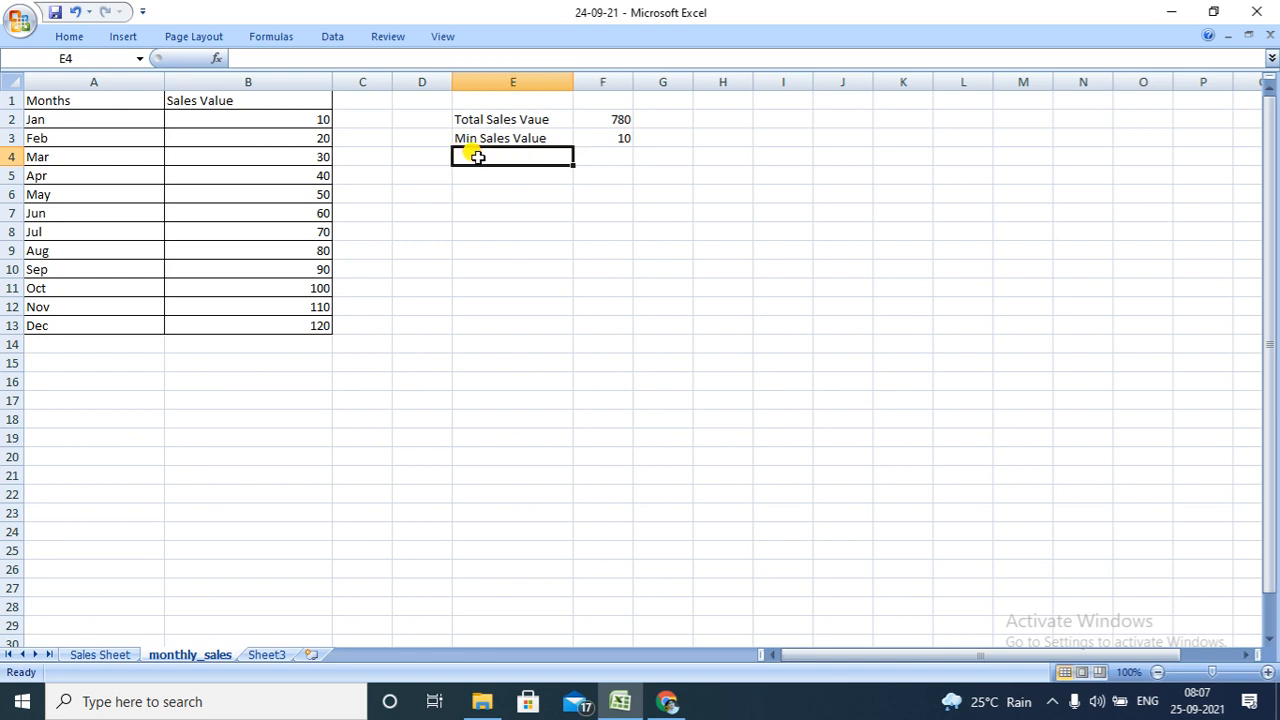
{"action": "type", "text": "Max"}
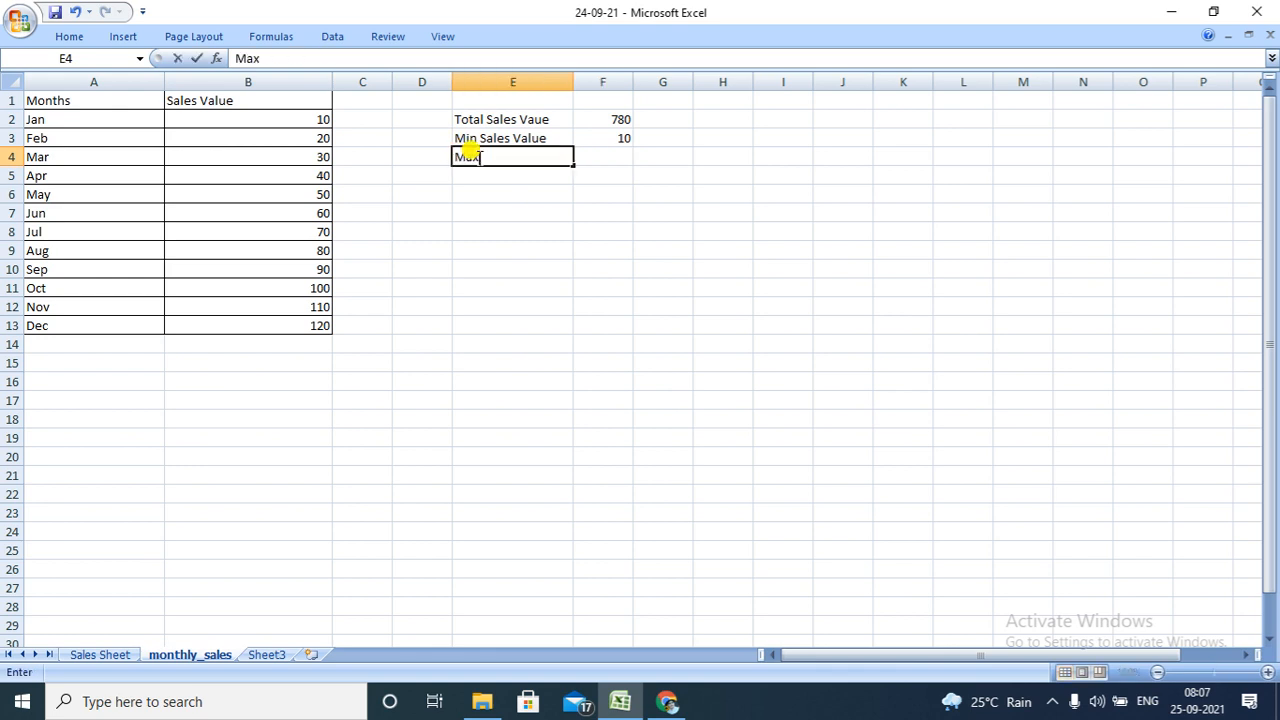
{"action": "type", "text": " Sales Value"}
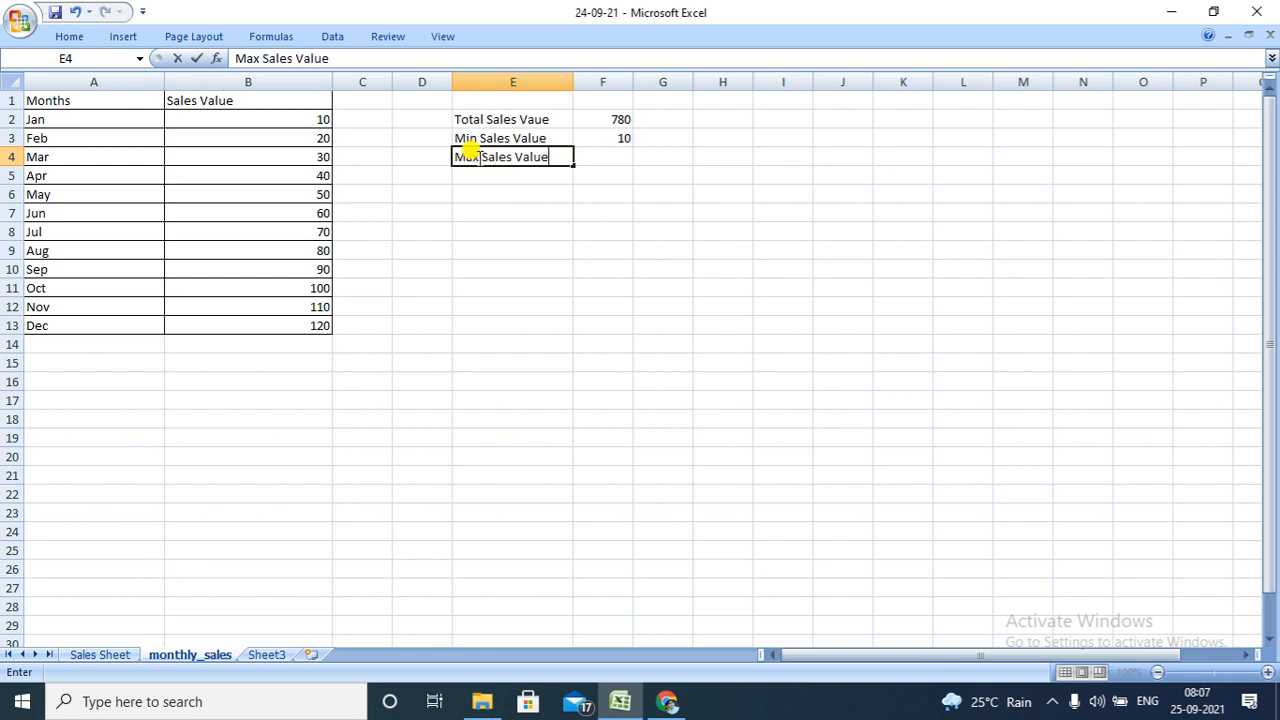
Calculate the largest sales value in F4 with the formula =MAX(B2:B13).
{"action": "left_click", "coordinate": [610, 155]}
{"action": "type", "text": "="}
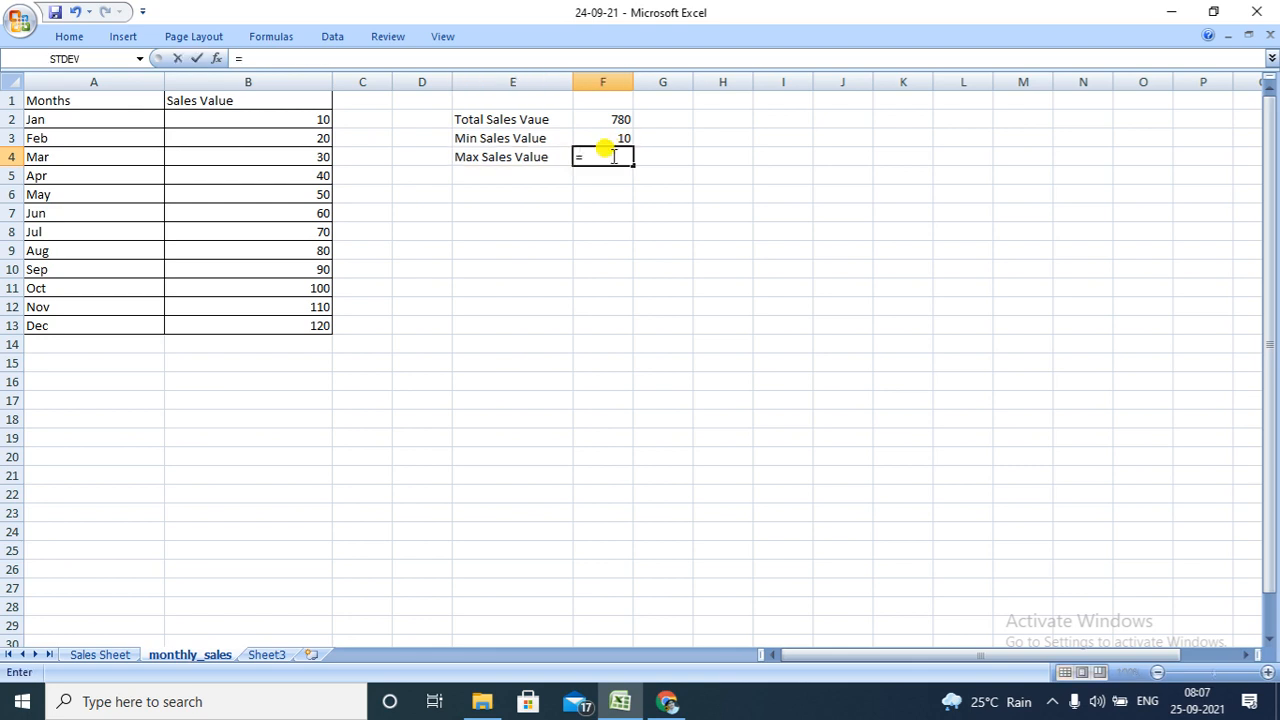
{"action": "type", "text": "ma"}
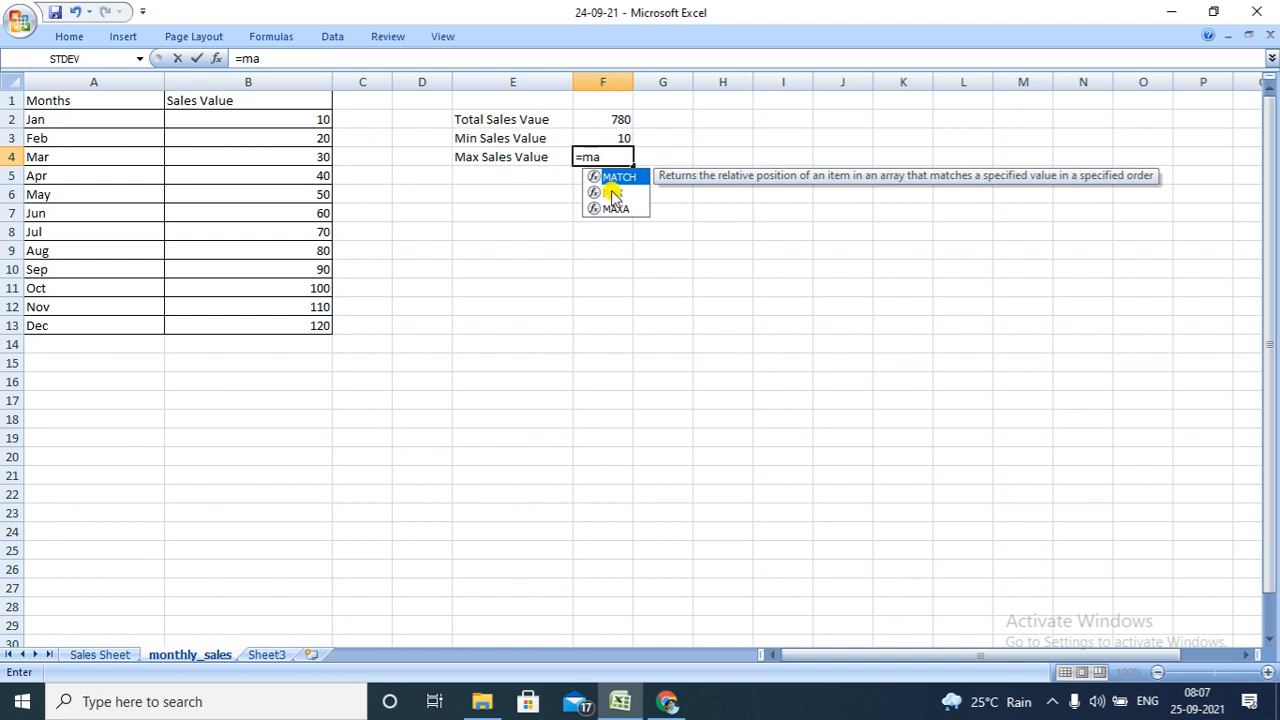
{"action": "left_click", "coordinate": [613, 193]}
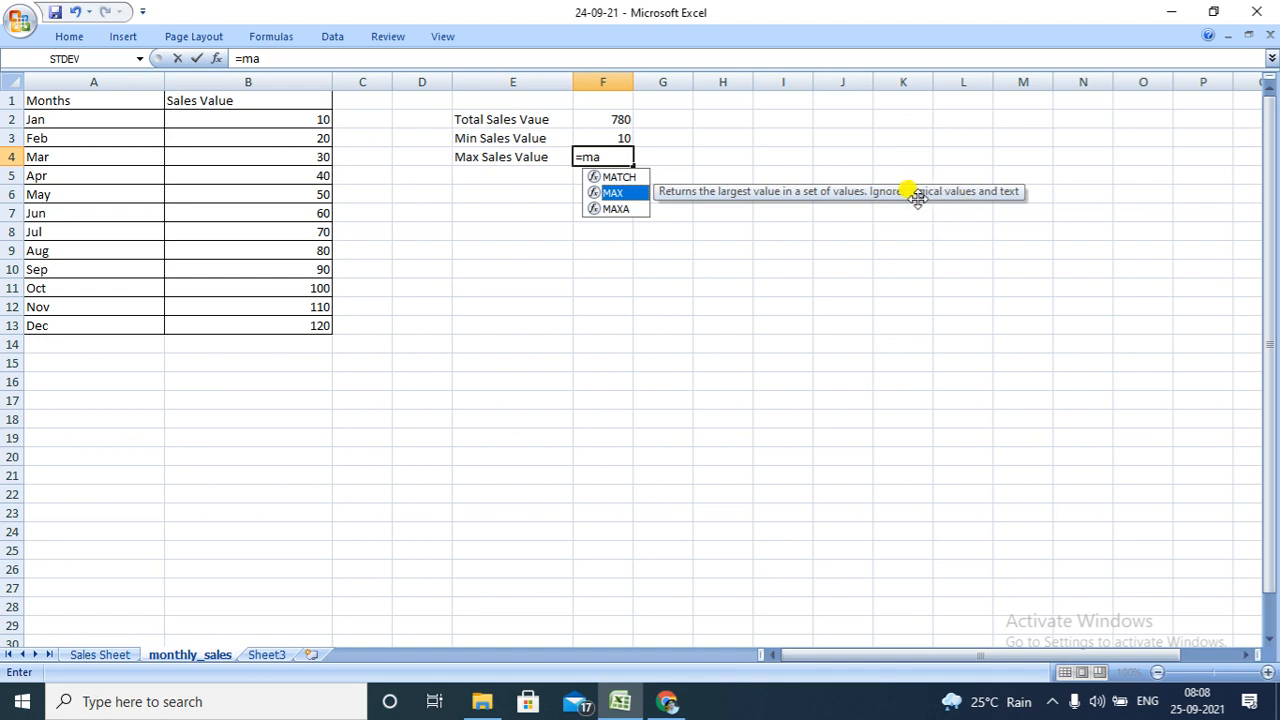
{"action": "double_click", "coordinate": [617, 194]}
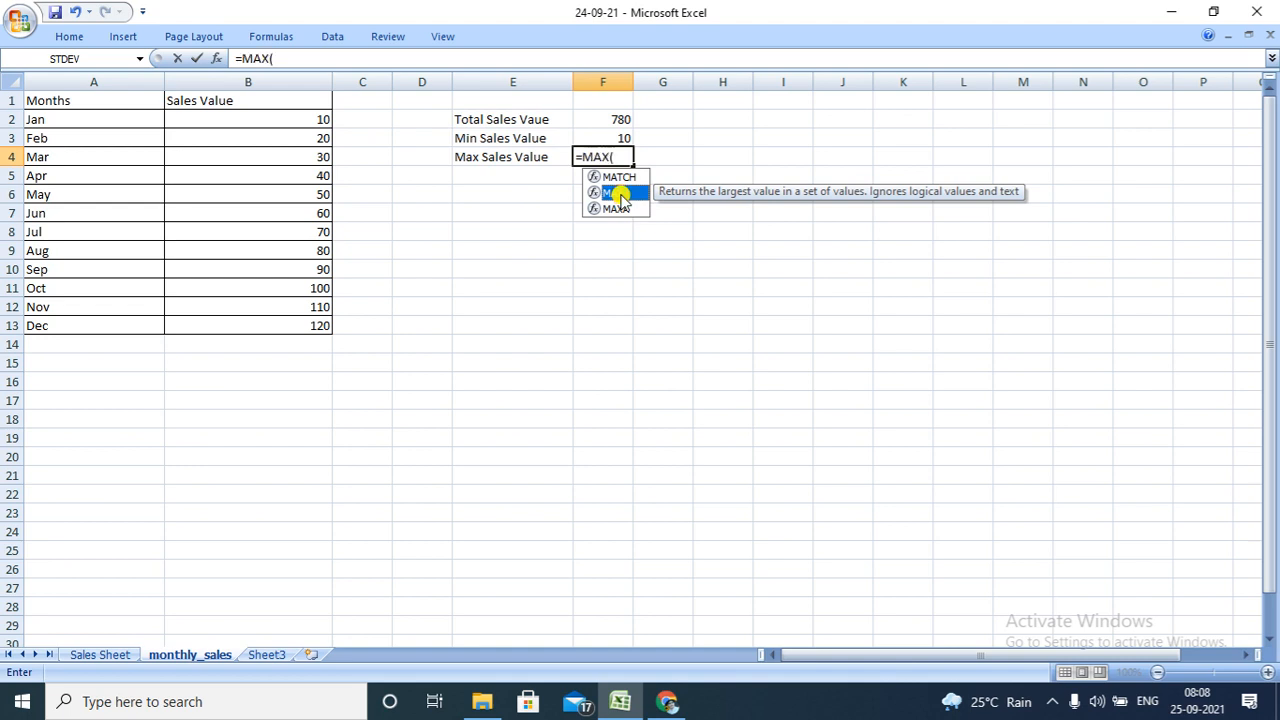
{"action": "left_click", "coordinate": [307, 119]}
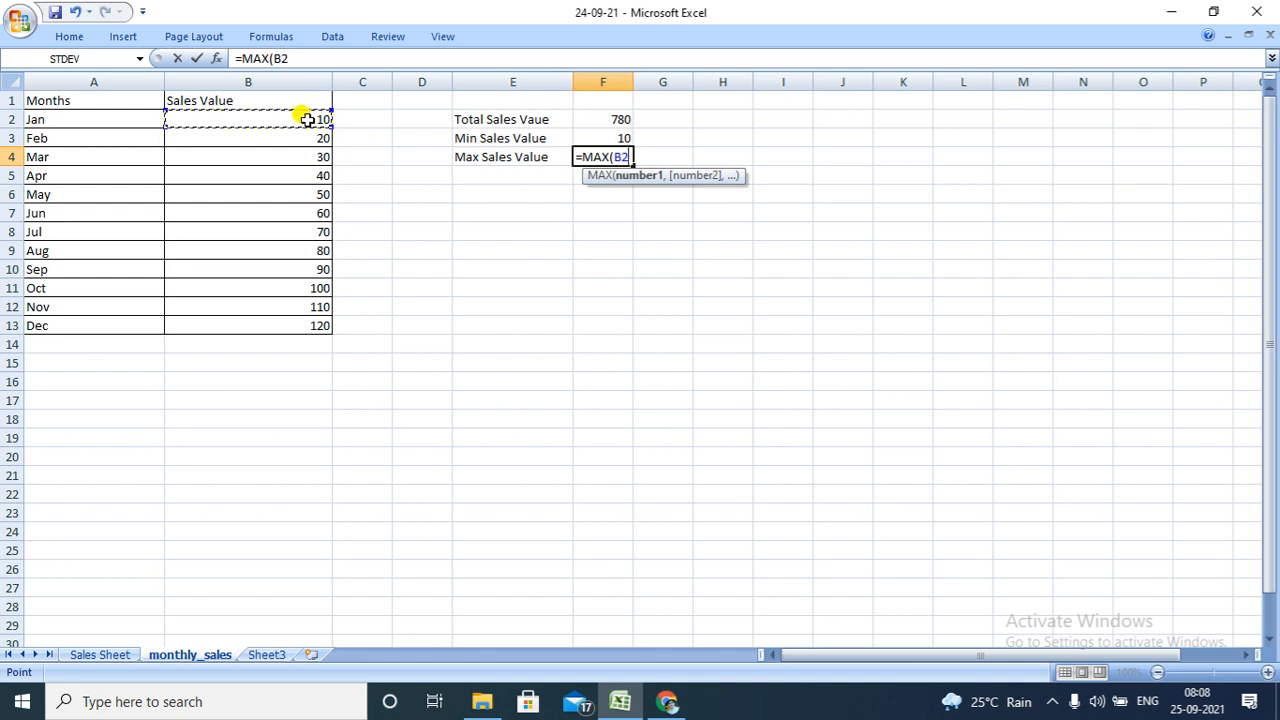
{"action": "key", "text": "ctrl+shift+Down"}
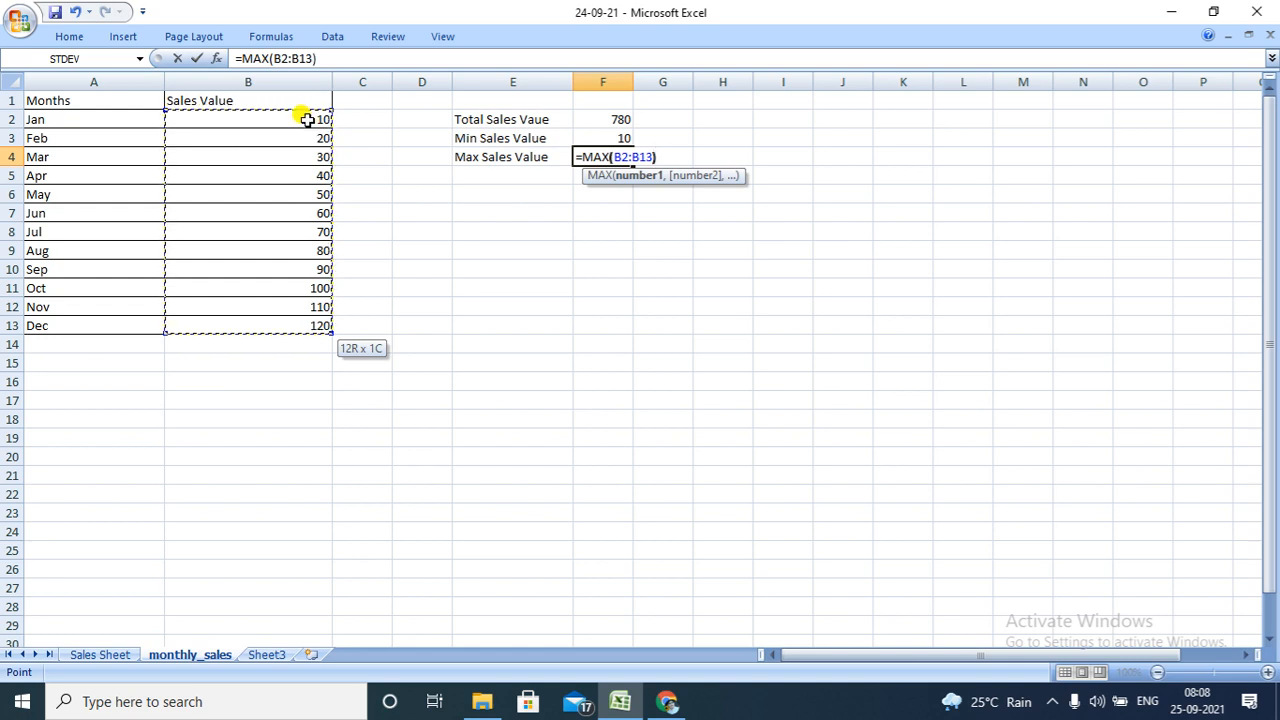
{"action": "type", "text": ")"}
{"action": "key", "text": "Return"}
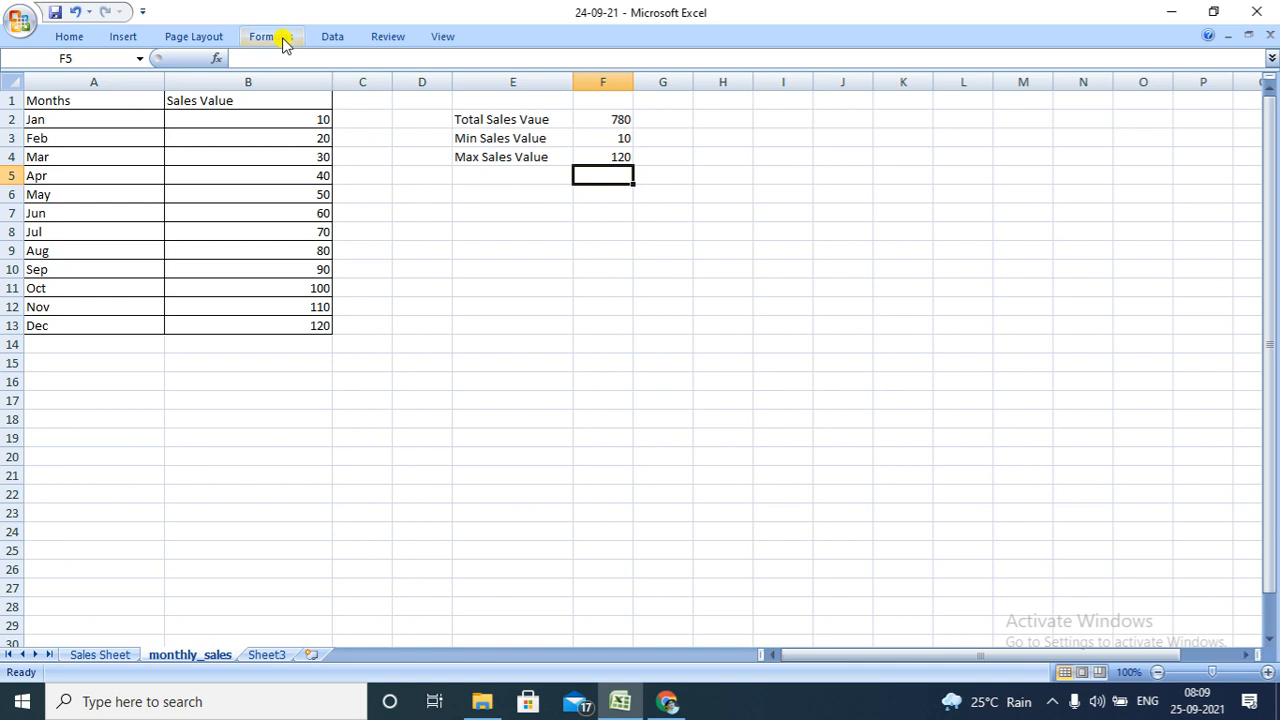
Enter the header Value in C1, next to Sales Value, and widen column C.
{"action": "left_click", "coordinate": [373, 103]}
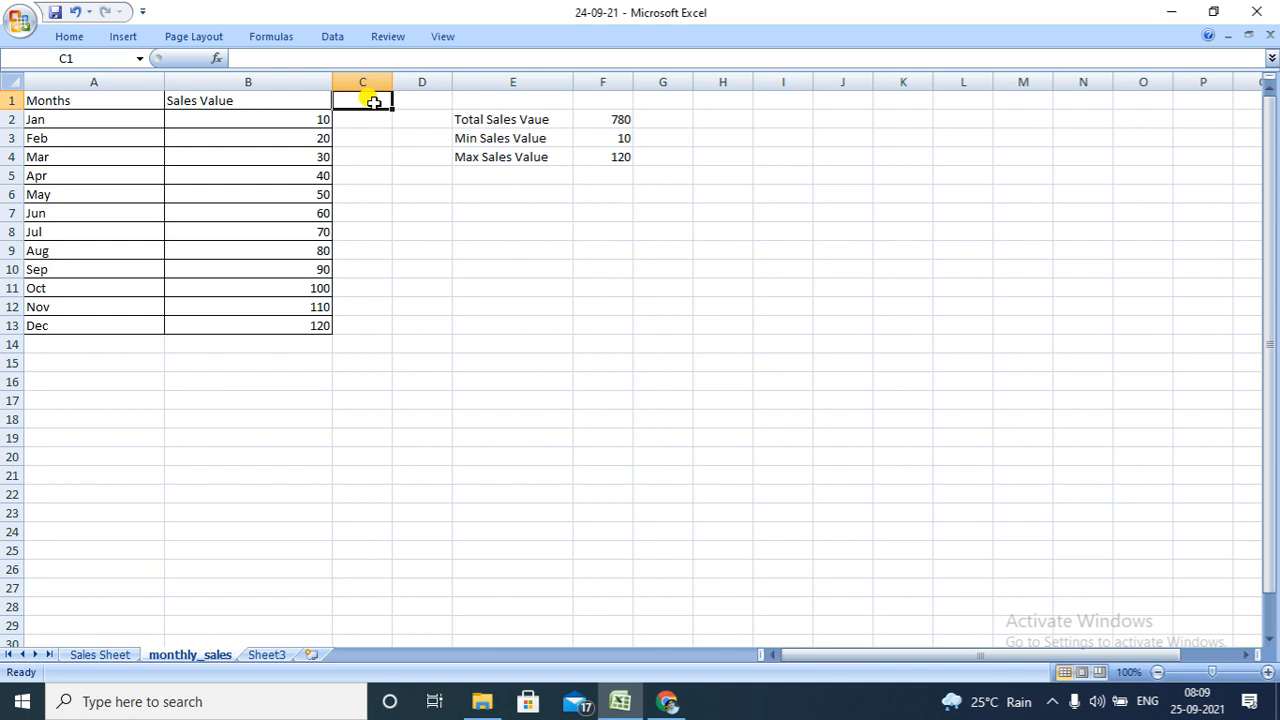
{"action": "type", "text": "Value"}
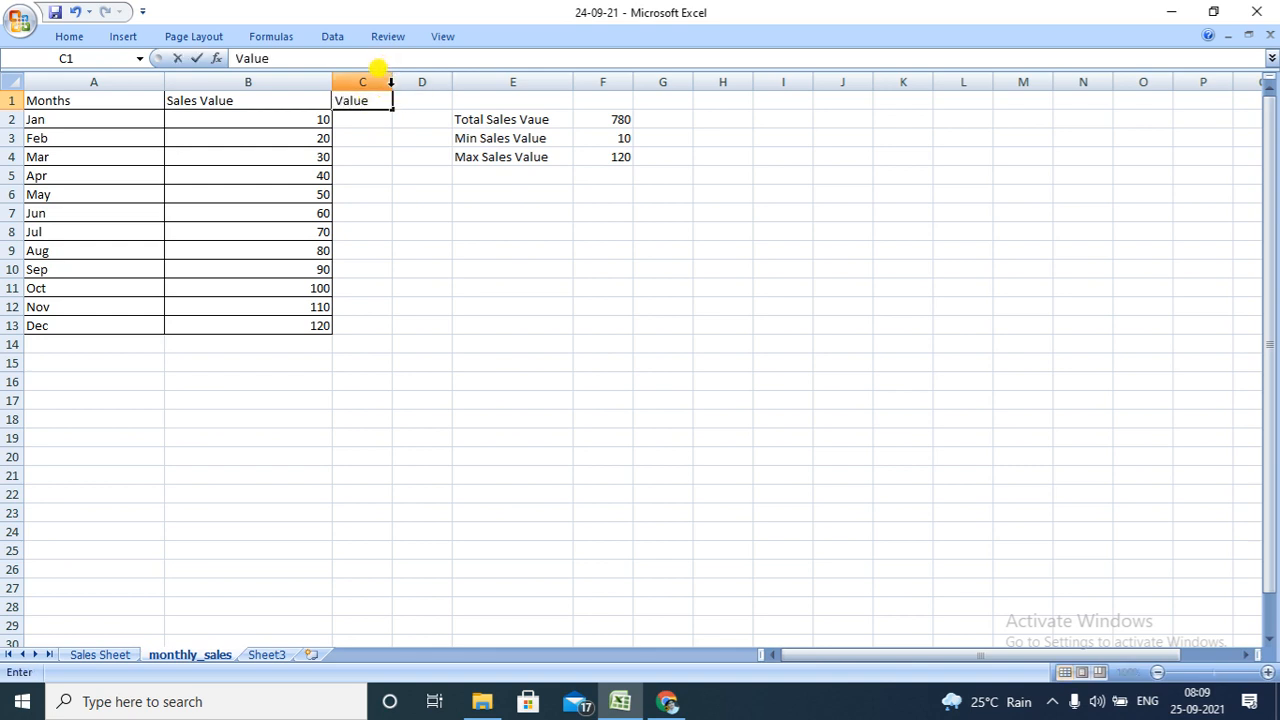
{"action": "left_click", "coordinate": [396, 80]}
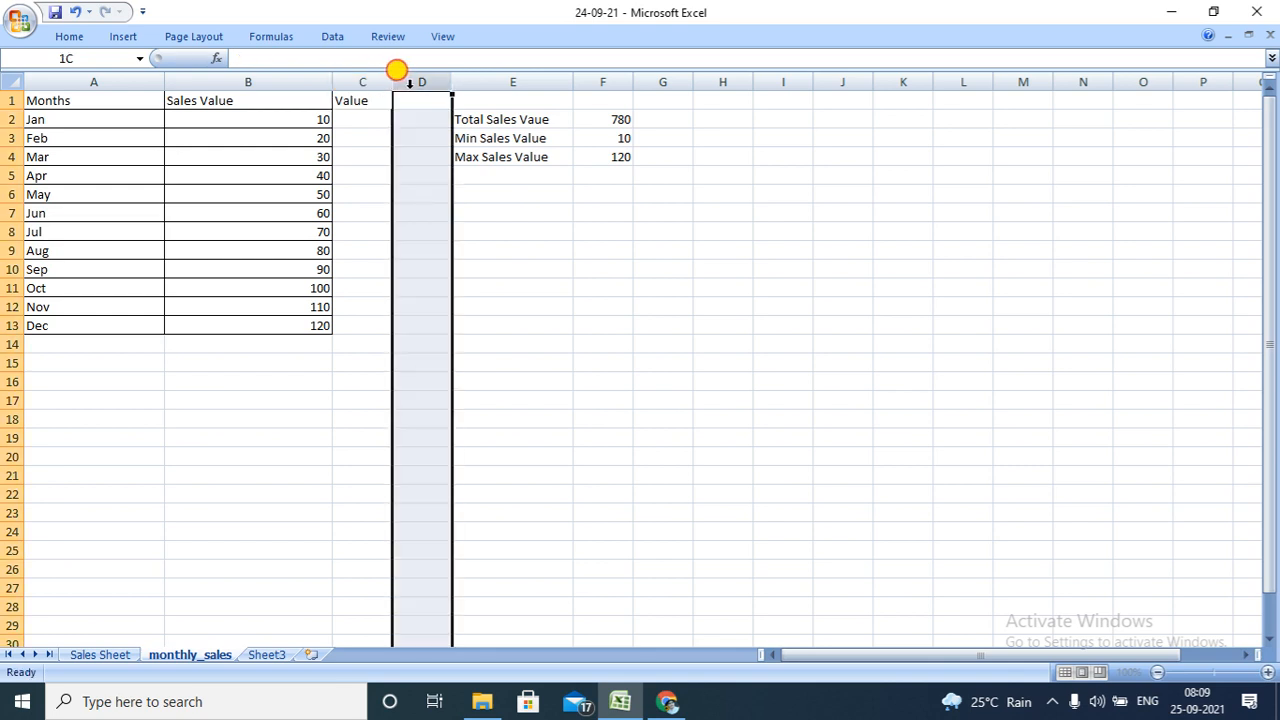
{"action": "left_click_drag", "start_coordinate": [390, 88], "coordinate": [464, 80]}
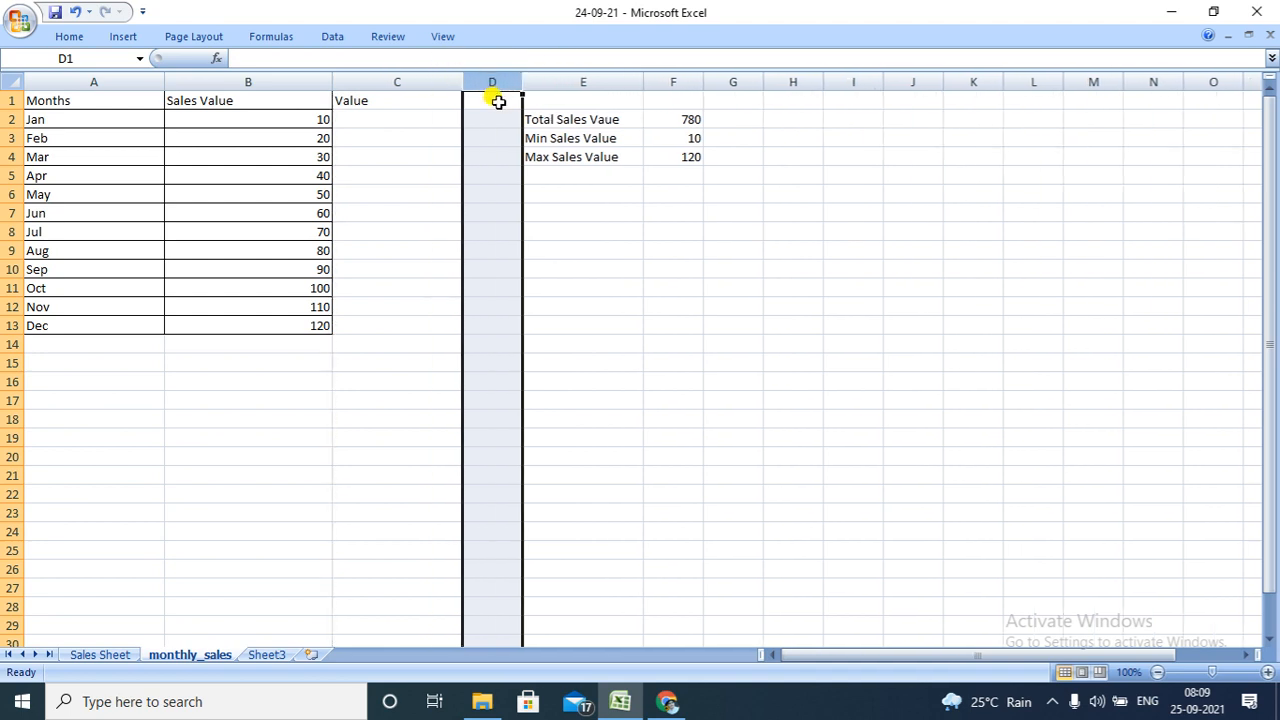
Enter the header Multiplication in D1, next to Value, and widen column D to fit it.
{"action": "left_click", "coordinate": [497, 101]}
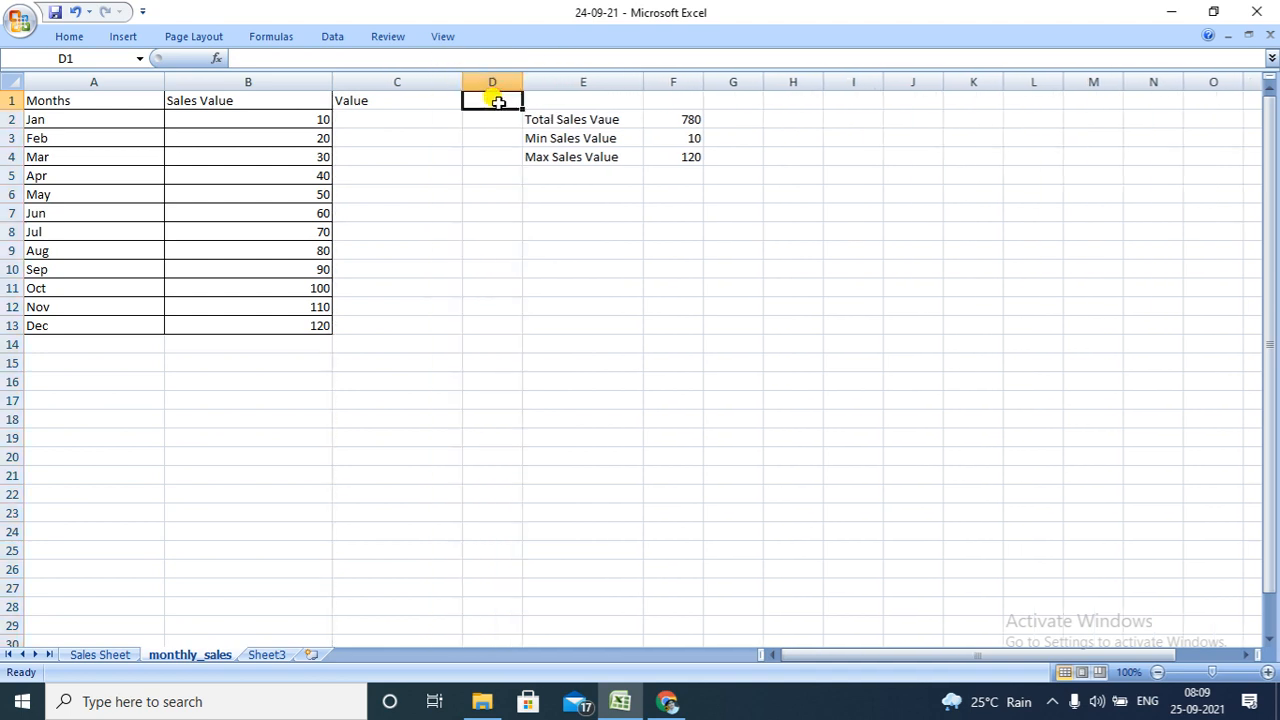
{"action": "type", "text": "Multi"}
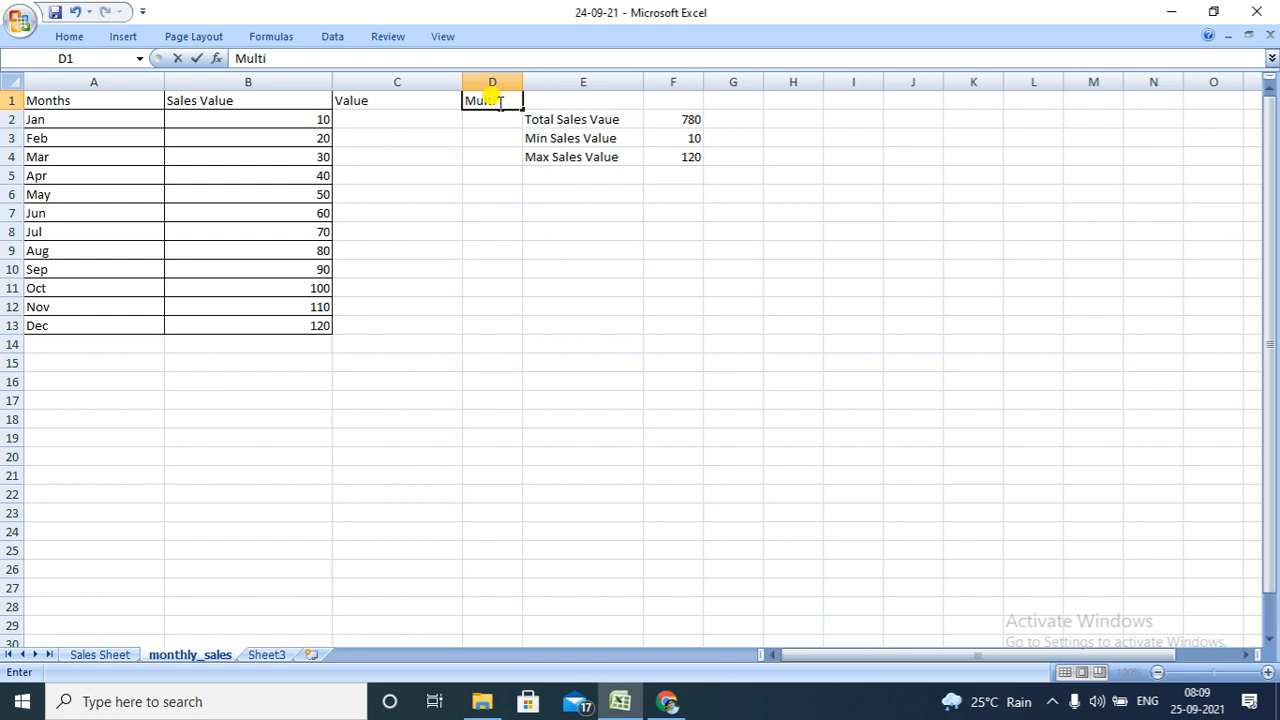
{"action": "type", "text": "plication"}
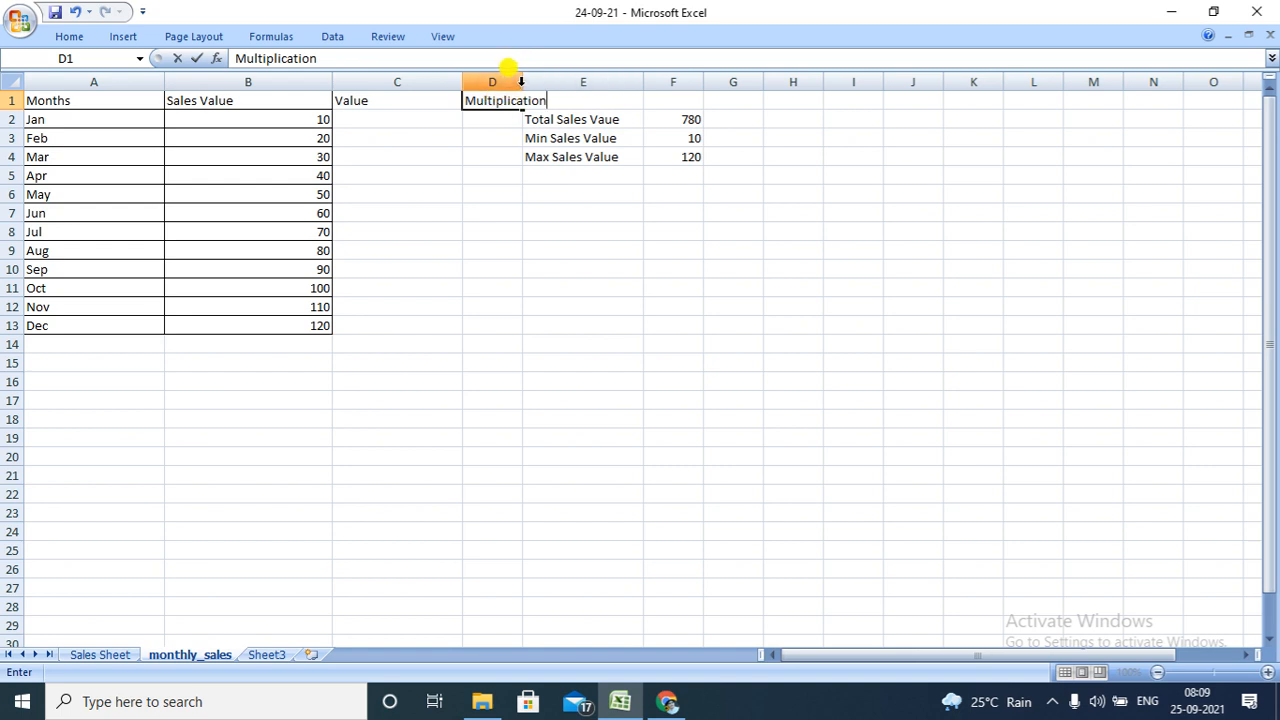
{"action": "left_click", "coordinate": [518, 82]}
{"action": "left_click_drag", "start_coordinate": [521, 82], "coordinate": [616, 80]}
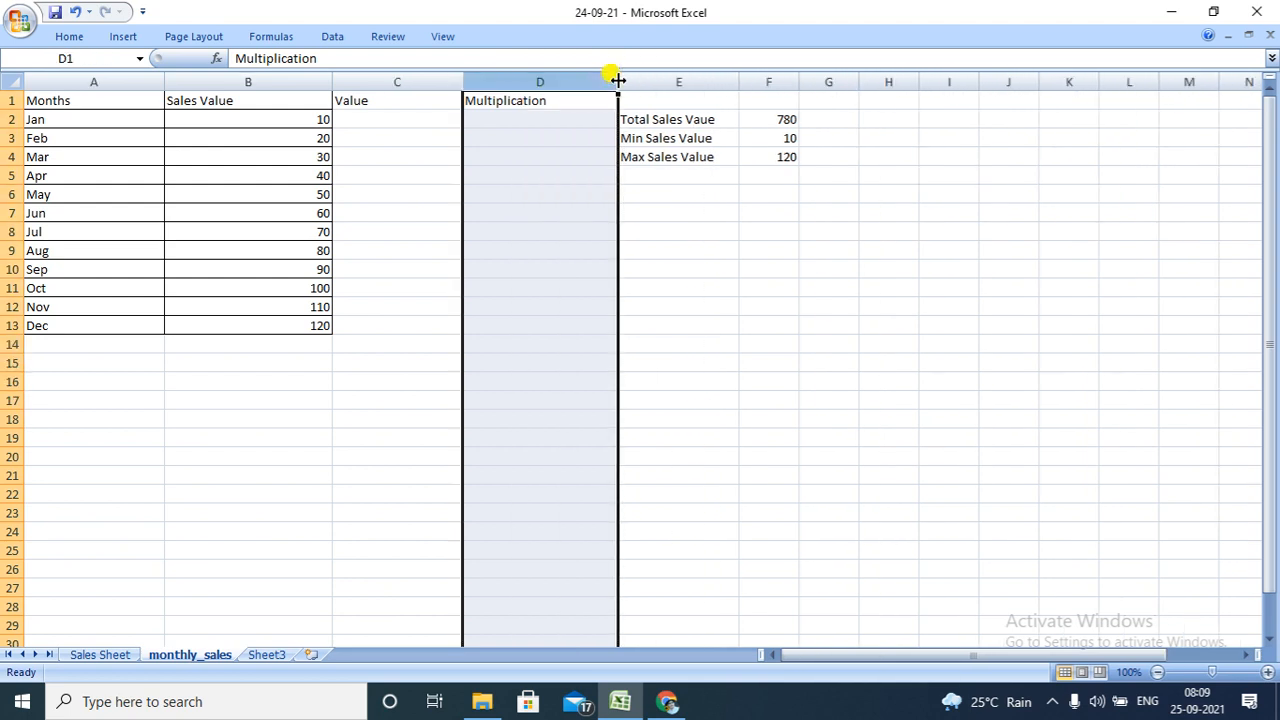
Enter 10,000 in C2 and 20,000 in C3, and extend the series down the Value column to C13.
{"action": "left_click", "coordinate": [395, 117]}
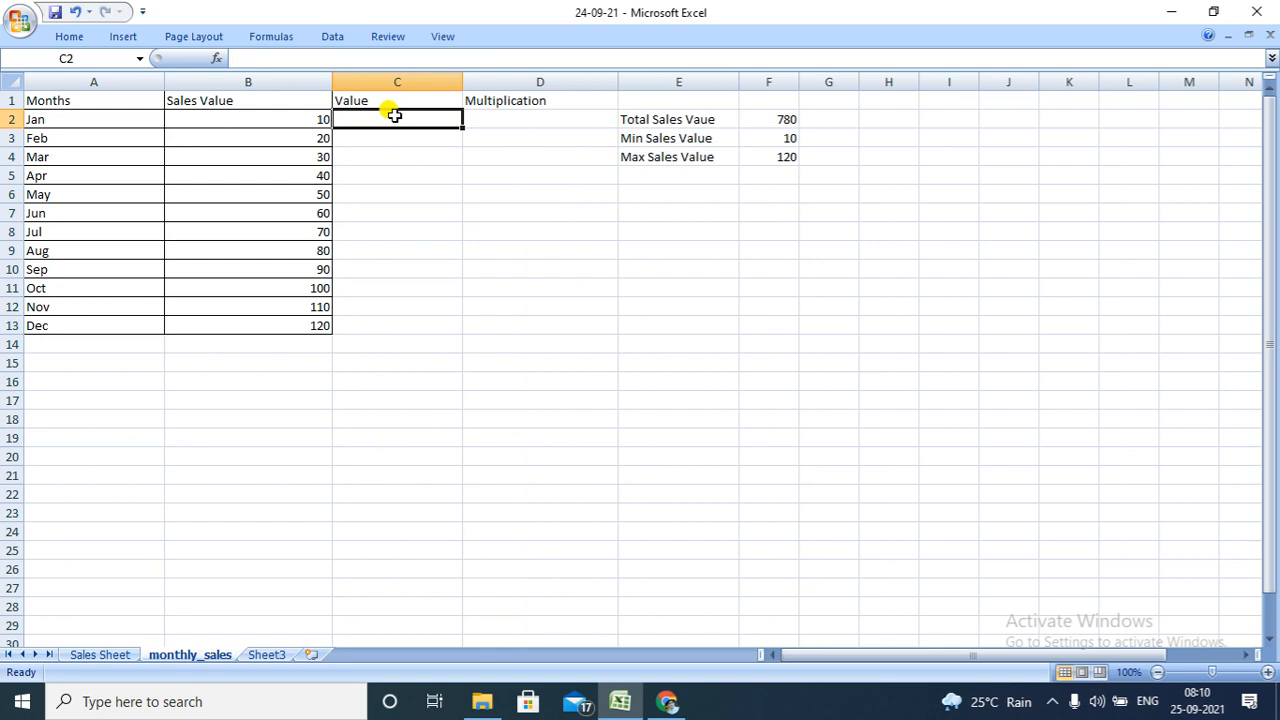
{"action": "double_click", "coordinate": [395, 117]}
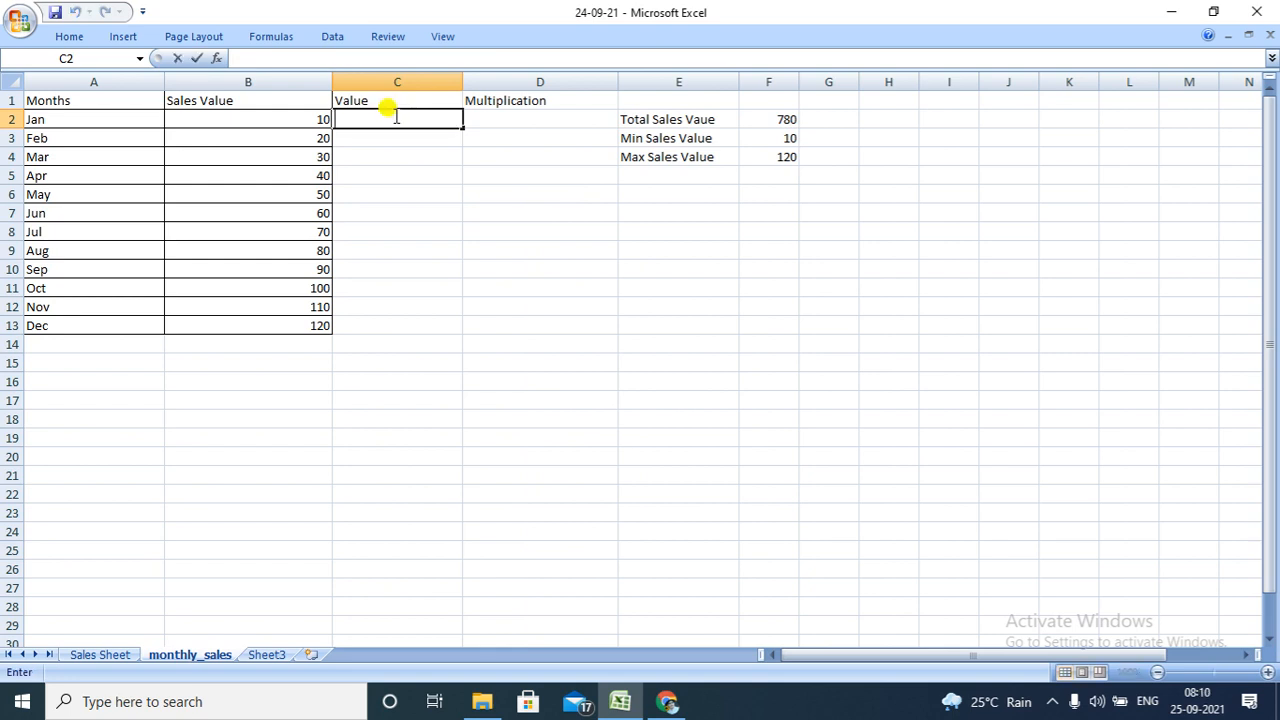
{"action": "type", "text": "1"}
{"action": "type", "text": ",000"}
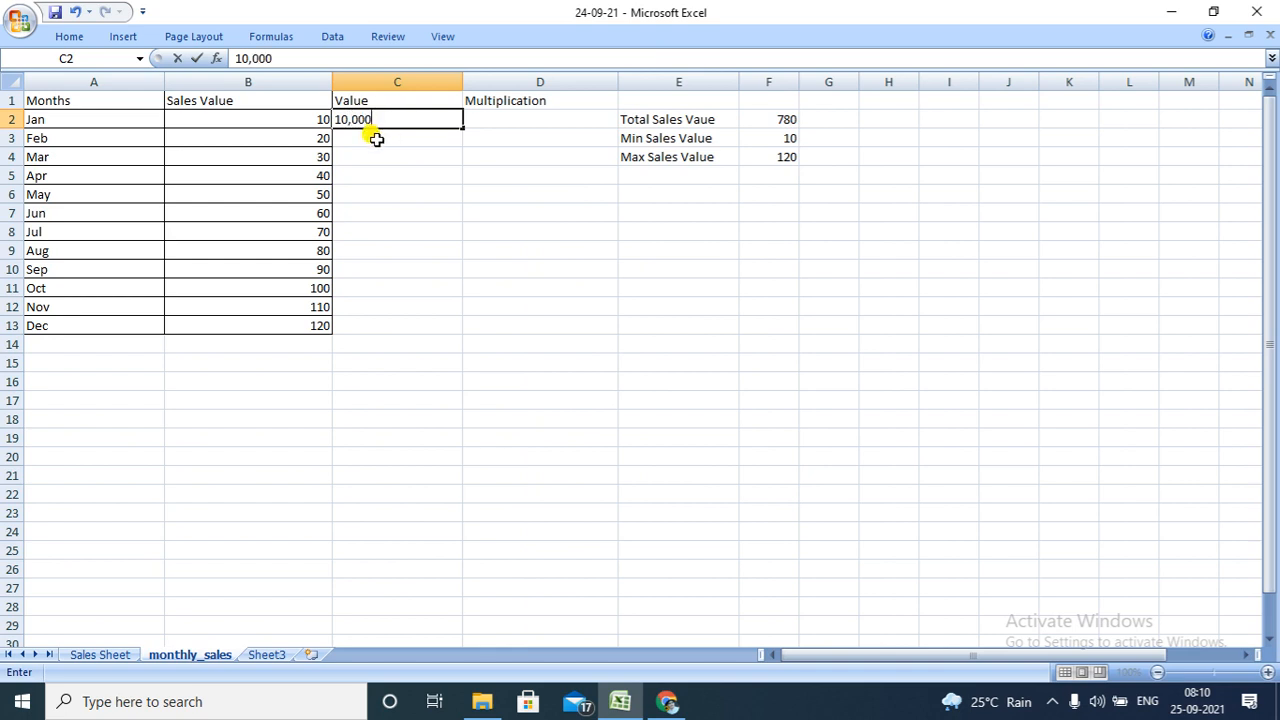
{"action": "key", "text": "Return"}
{"action": "type", "text": "20,000"}
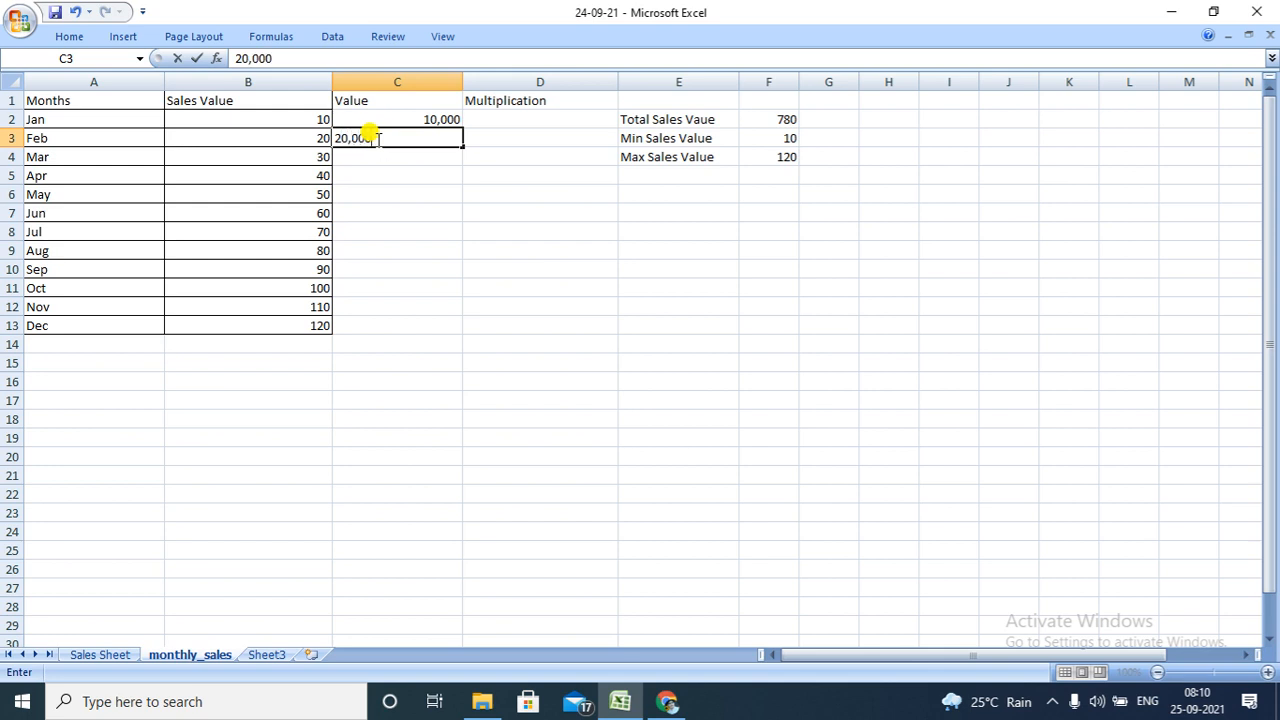
{"action": "key", "text": "Return"}
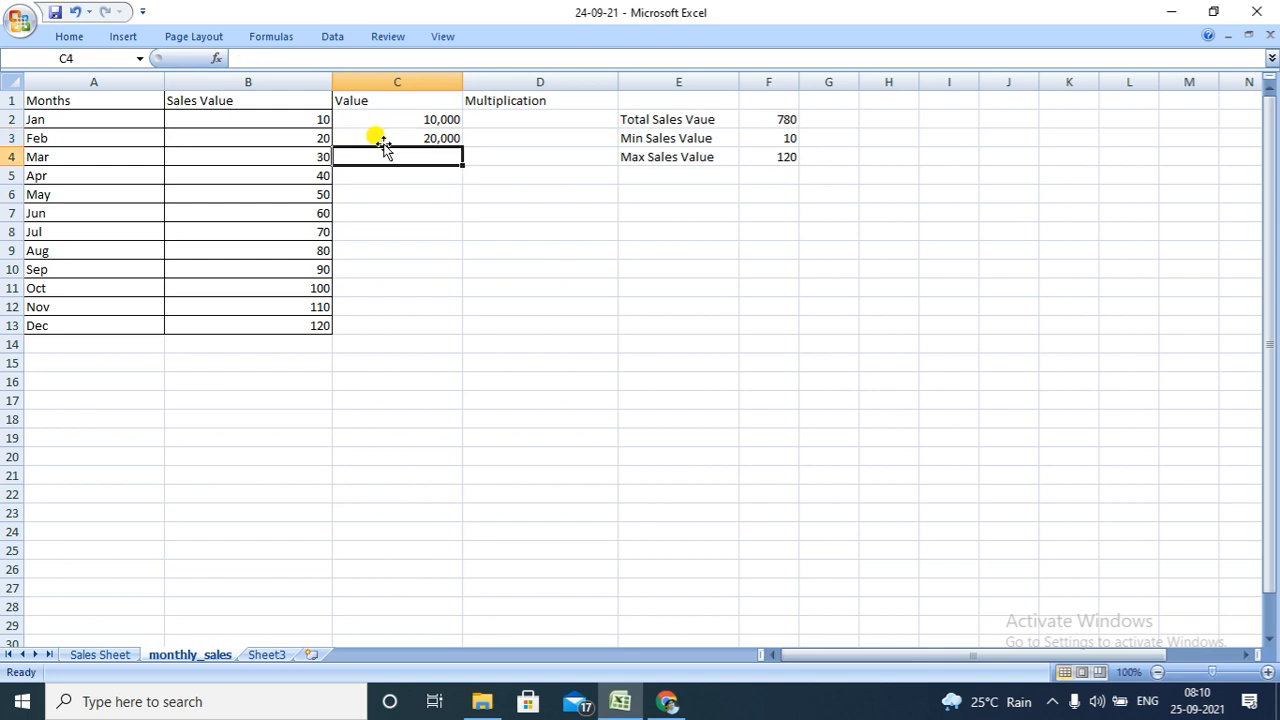
{"action": "left_click", "coordinate": [437, 117]}
{"action": "left_click_drag", "start_coordinate": [437, 117], "coordinate": [460, 330]}
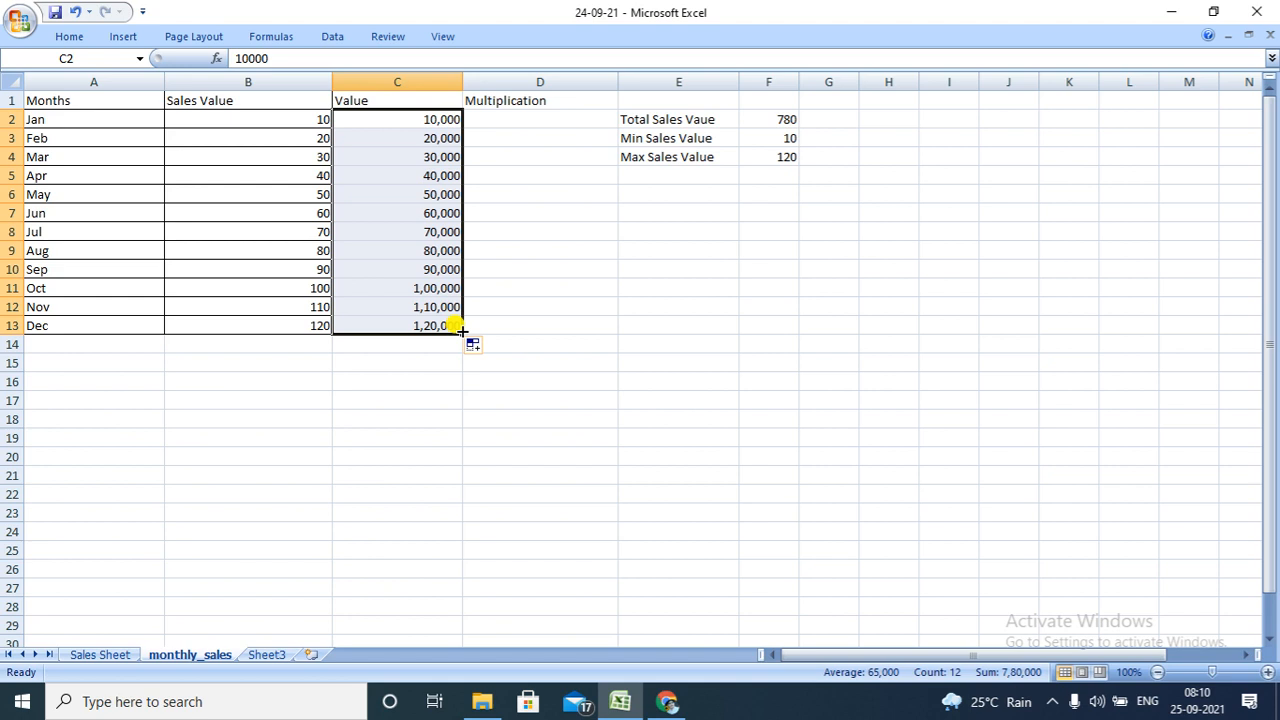
Multiply sales value by value in D2 with the formula =B2*C2 and copy it down to D13.
{"action": "left_click", "coordinate": [511, 120]}
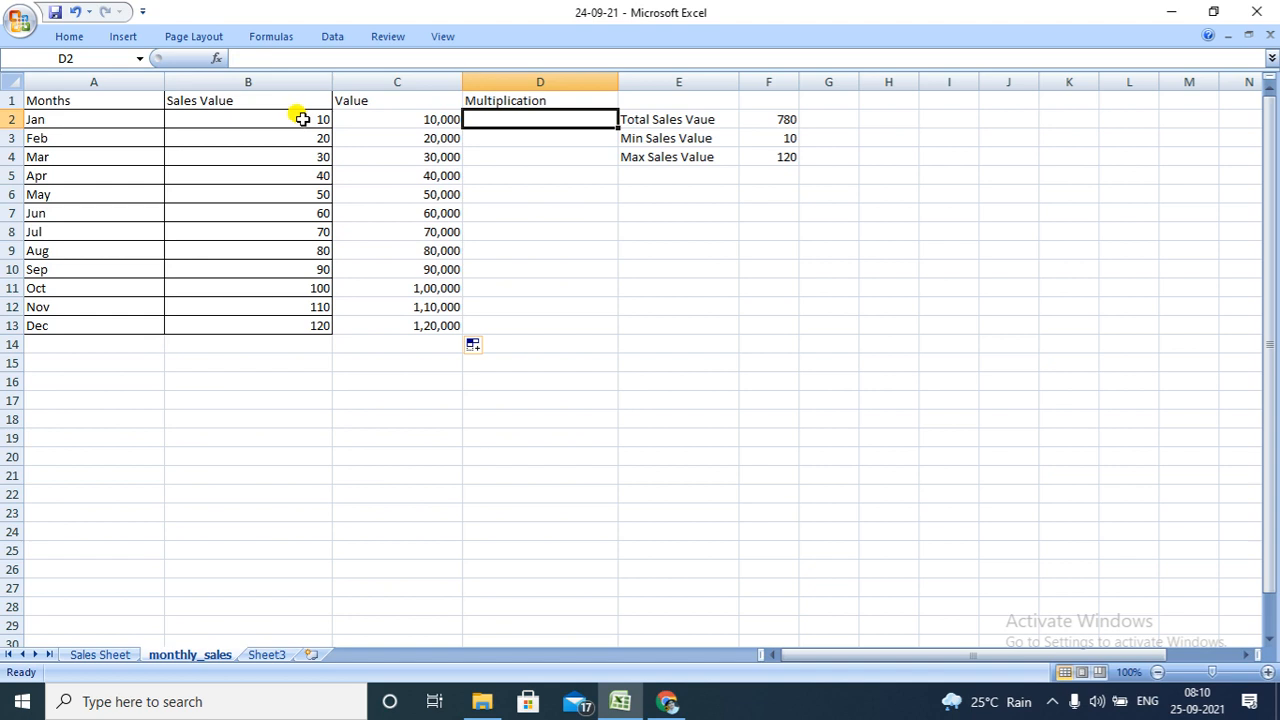
{"action": "double_click", "coordinate": [504, 119]}
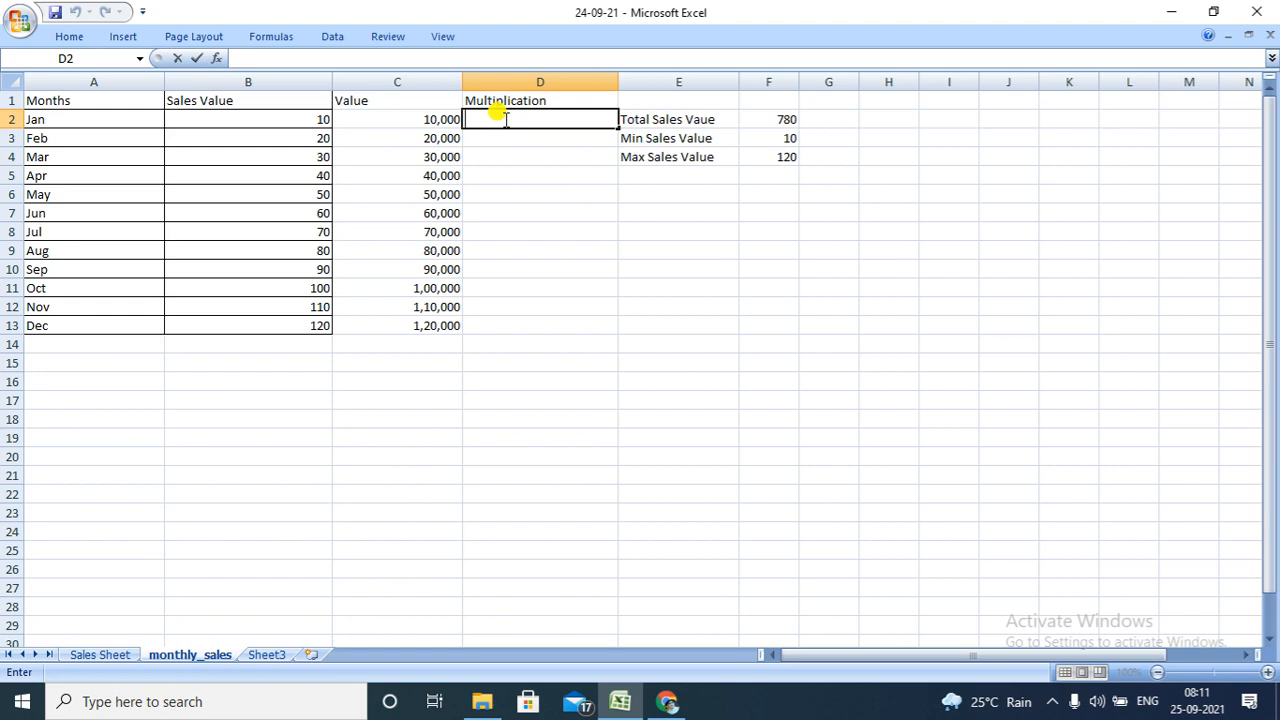
{"action": "type", "text": "="}
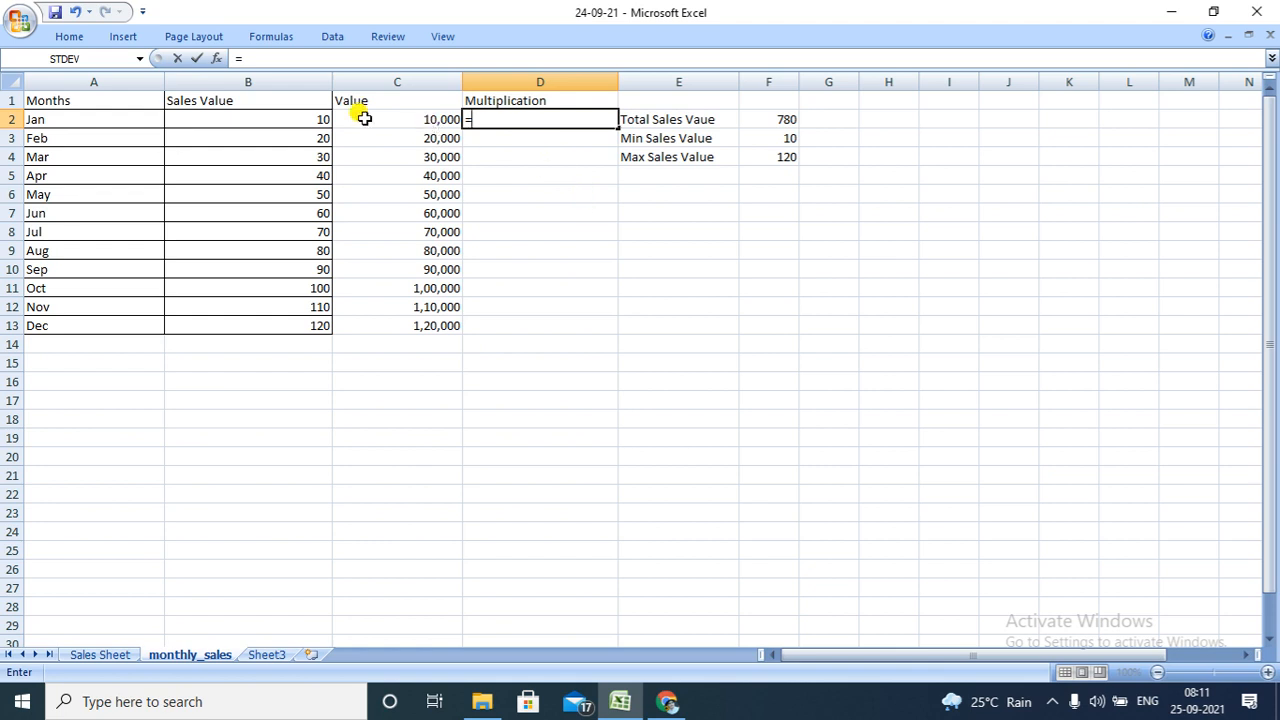
{"action": "left_click", "coordinate": [270, 120]}
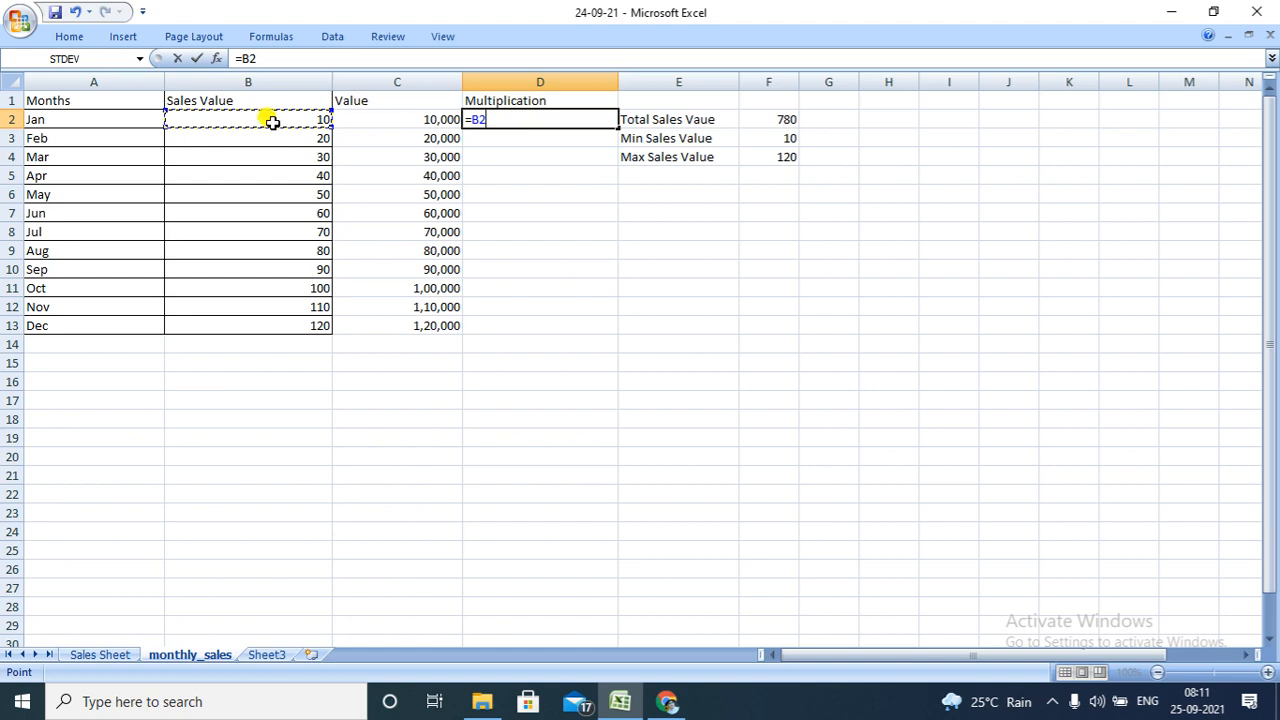
{"action": "type", "text": "*"}
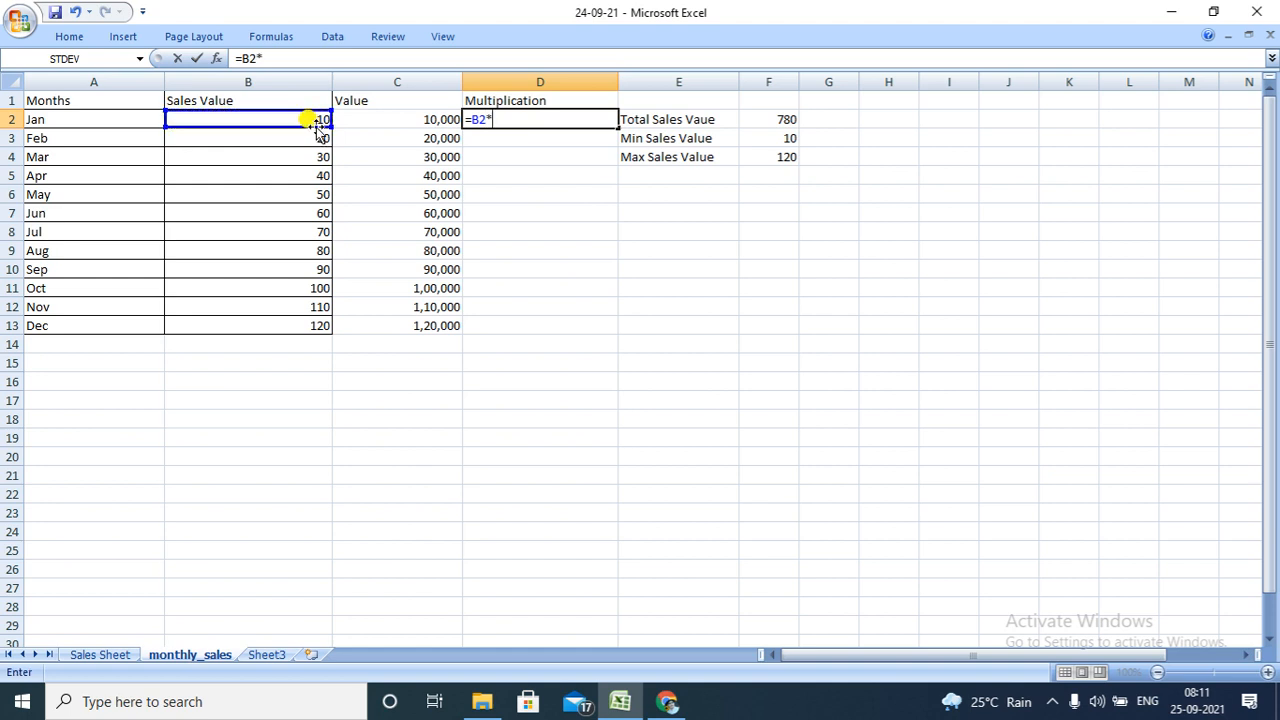
{"action": "left_click", "coordinate": [396, 117]}
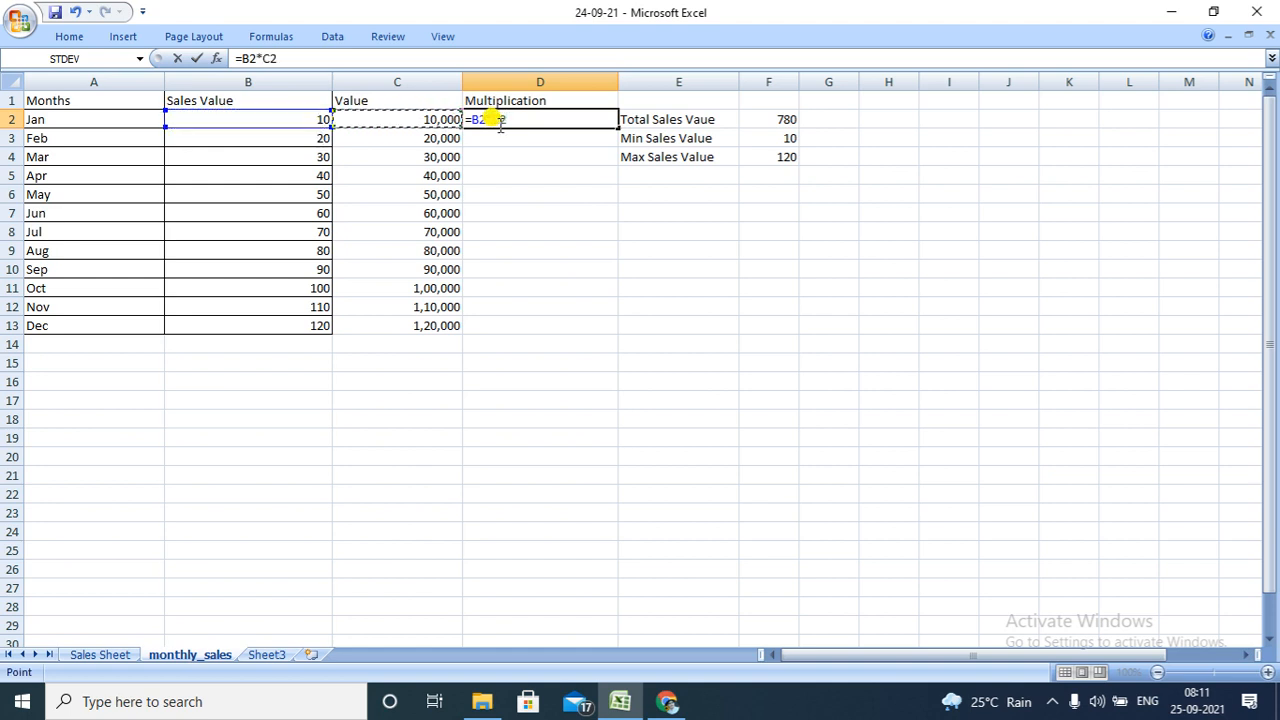
{"action": "key", "text": "Return"}
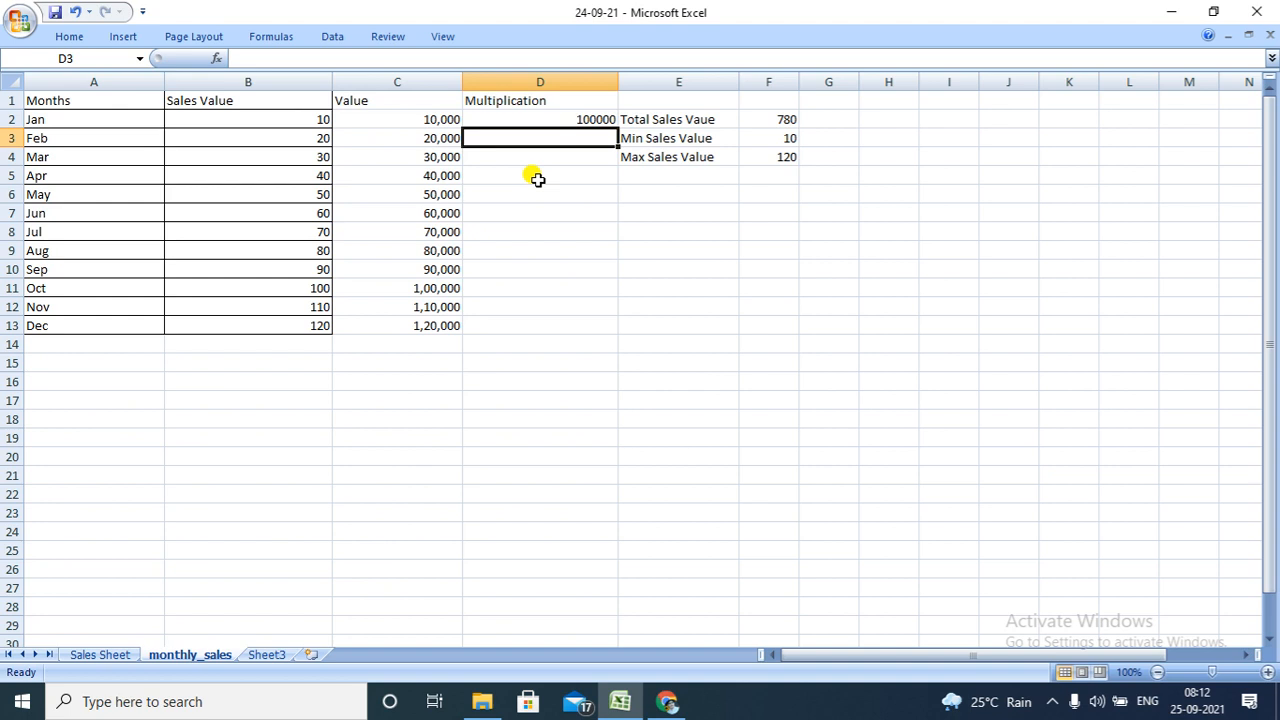
{"action": "left_click", "coordinate": [558, 118]}
{"action": "left_click_drag", "start_coordinate": [617, 126], "coordinate": [595, 330]}
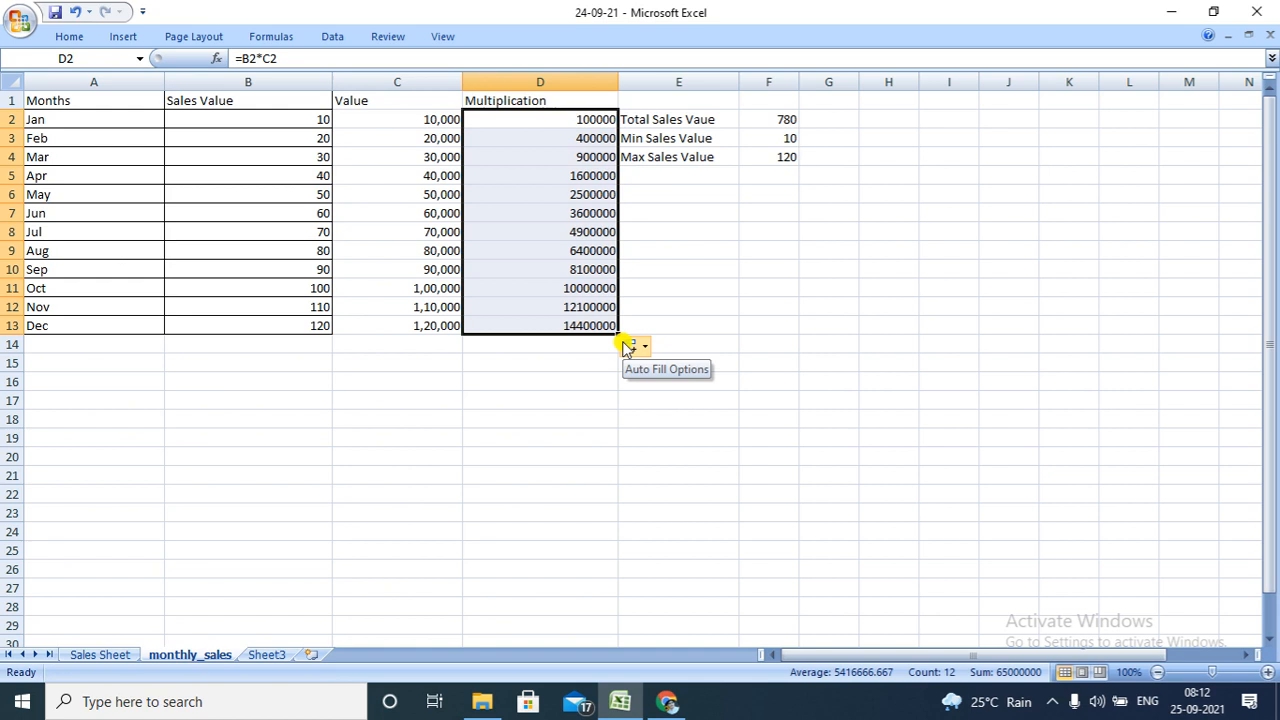
Apply All Borders to the Value and Multiplication columns, C1:D13.
{"action": "left_click", "coordinate": [394, 95]}
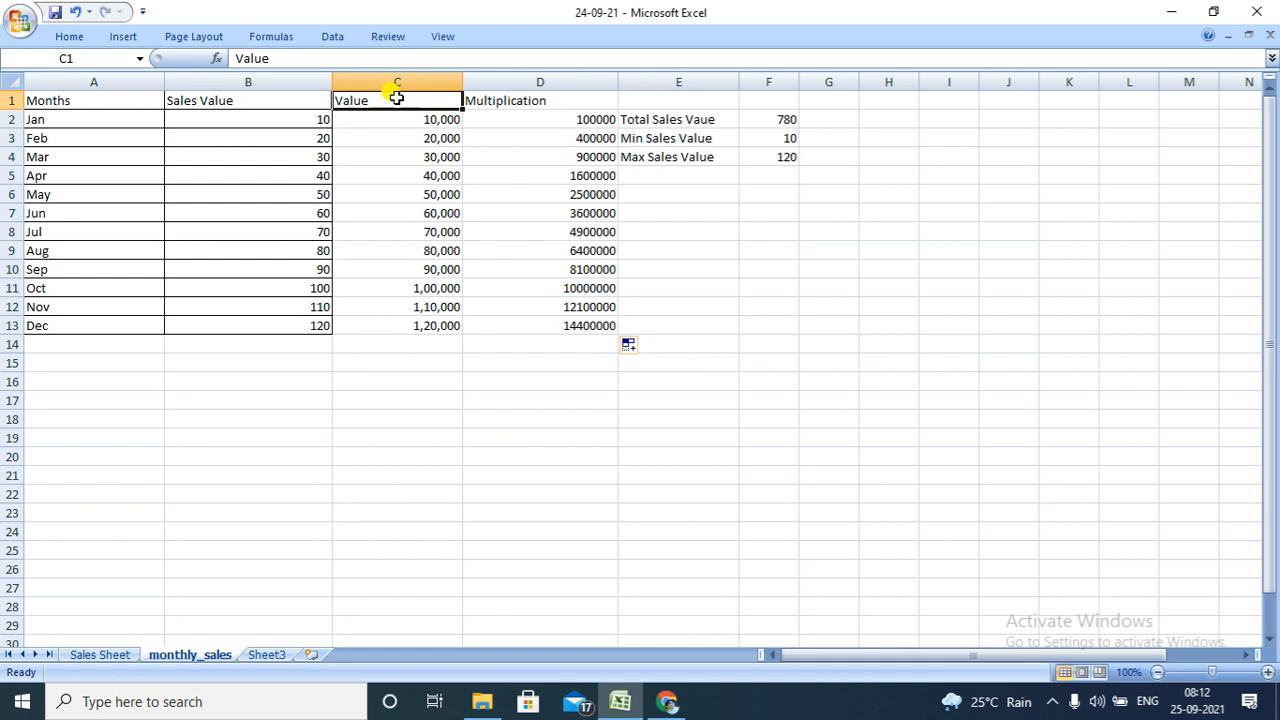
{"action": "key", "text": "ctrl+shift+Down"}
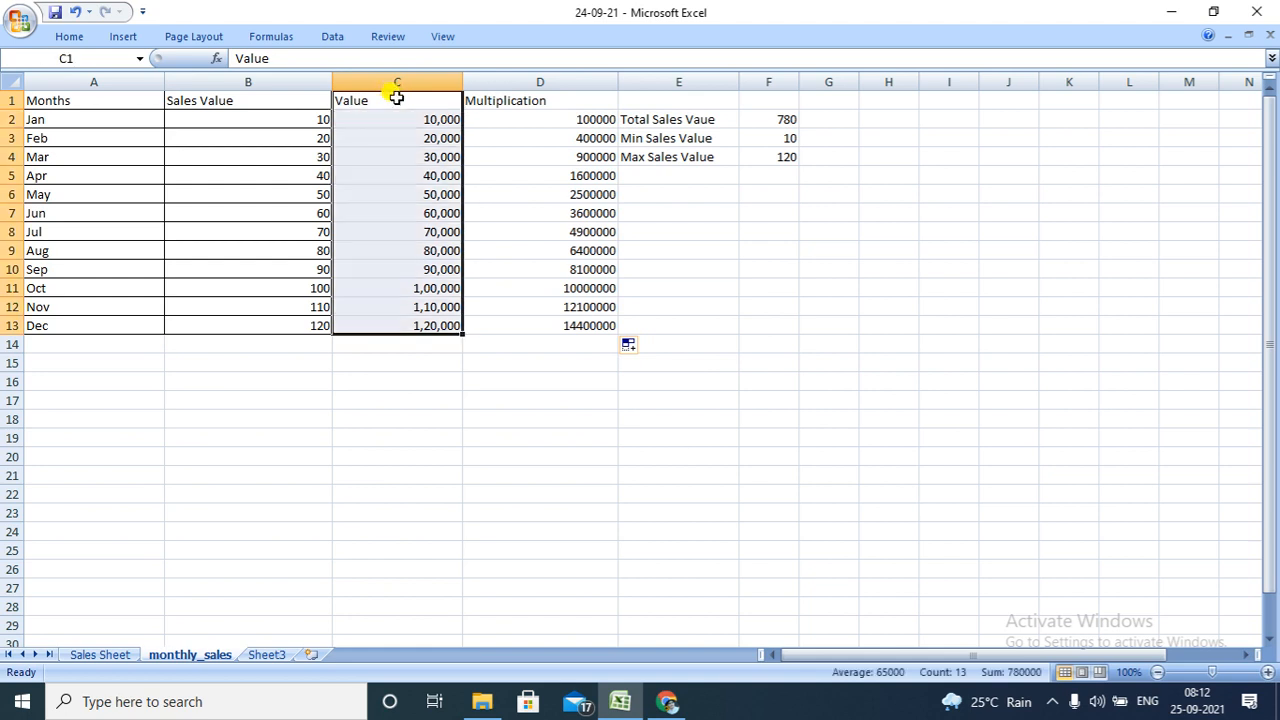
{"action": "key", "text": "shift+Right"}
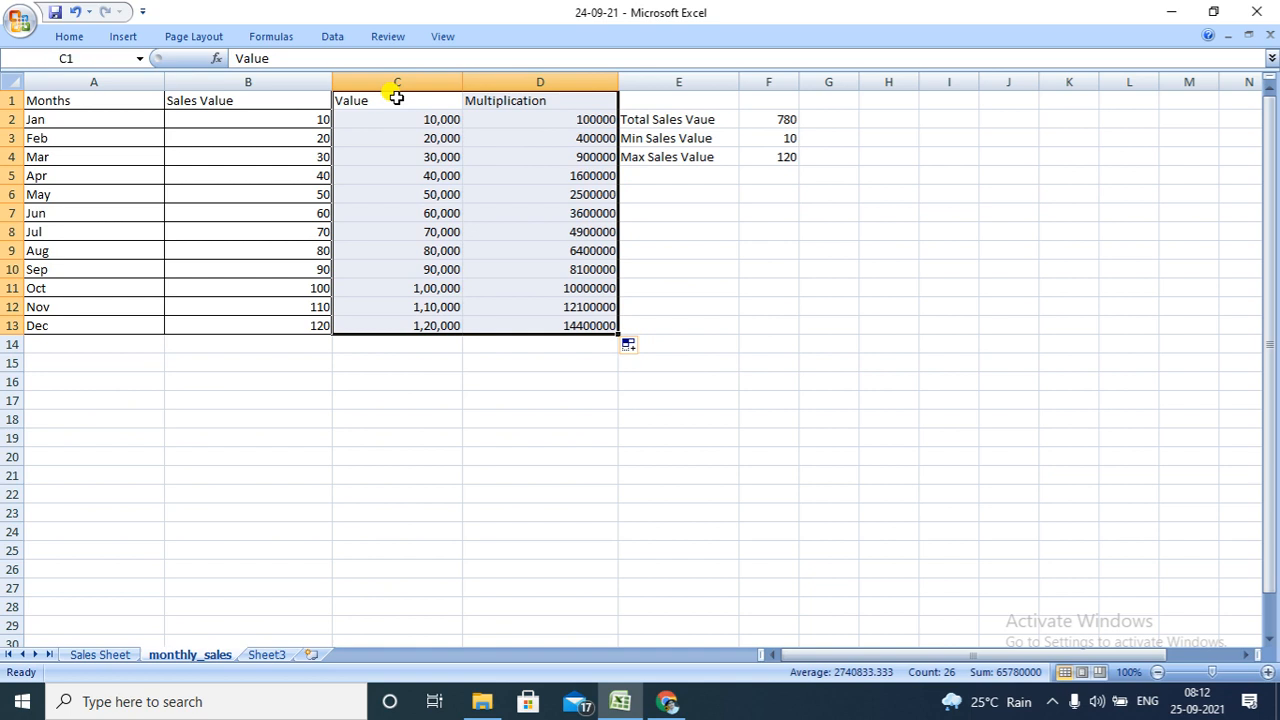
{"action": "left_click", "coordinate": [78, 36]}
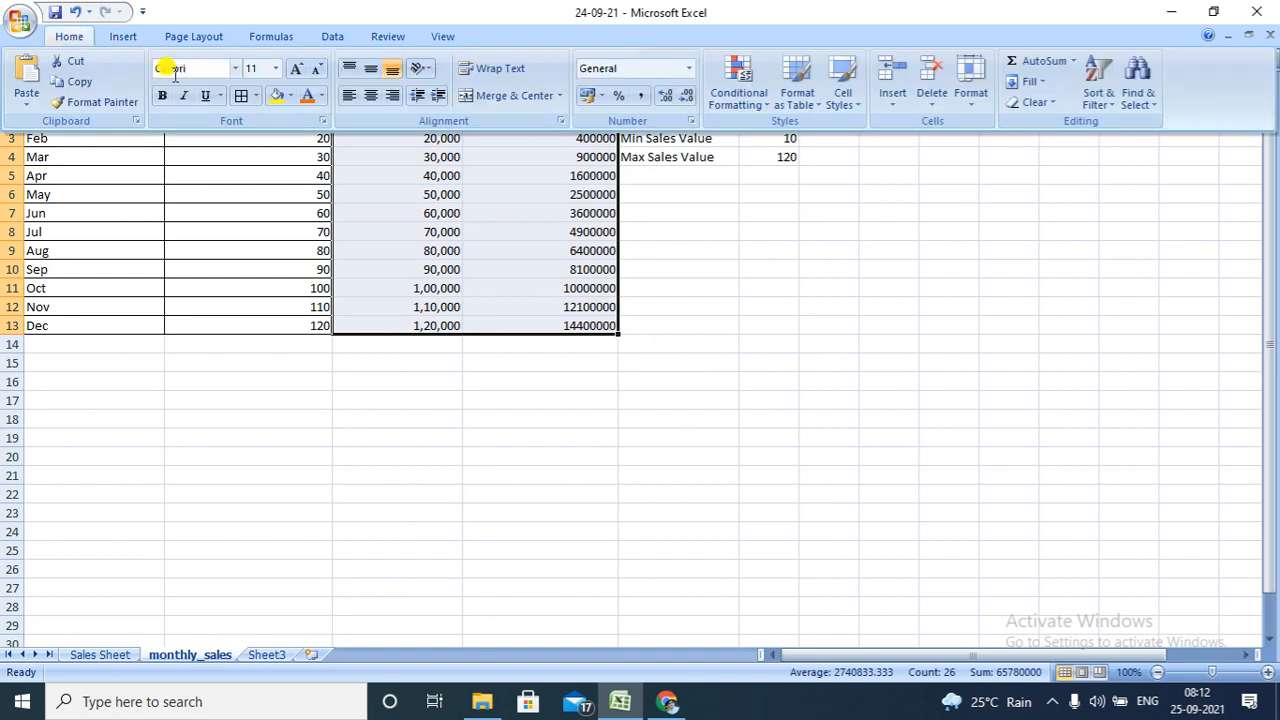
{"action": "left_click", "coordinate": [257, 98]}
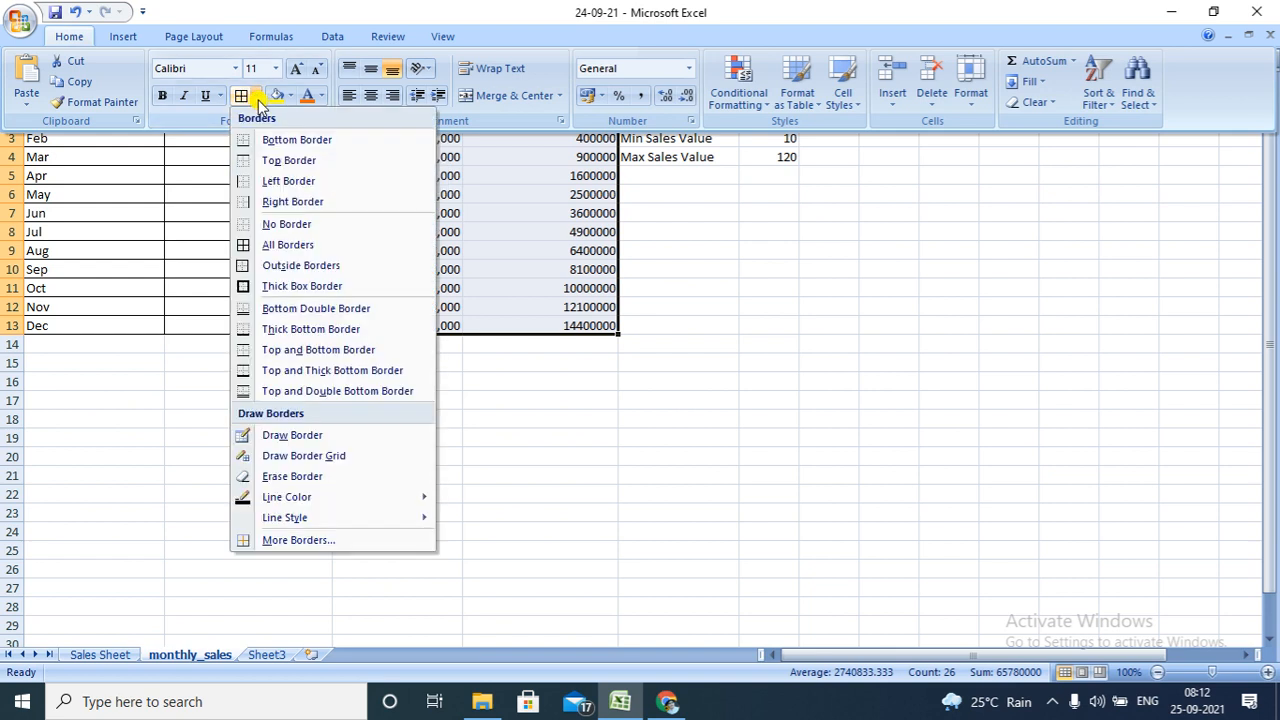
{"action": "left_click", "coordinate": [316, 245]}
{"action": "key", "text": "ctrl+F1"}
{"action": "left_click", "coordinate": [471, 418]}
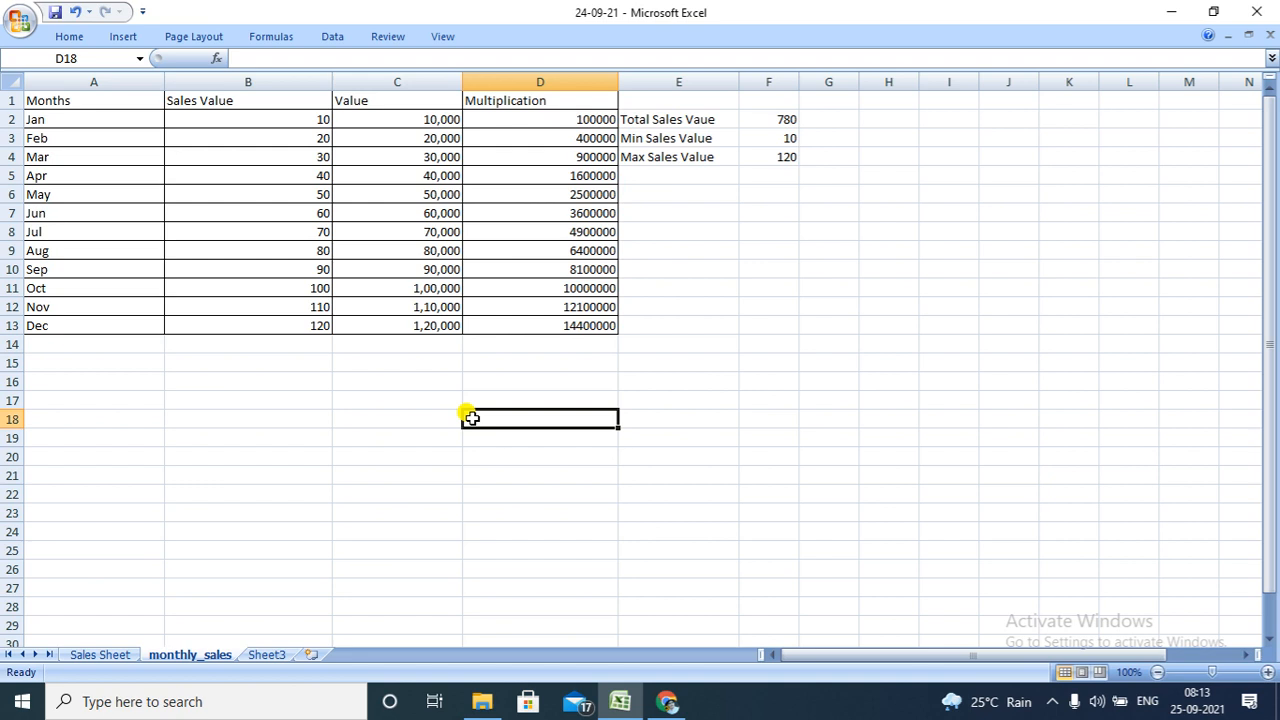
Insert a blank cell at D8 with the existing cells shifted right, and undo the insertion.
{"action": "left_click", "coordinate": [604, 234]}
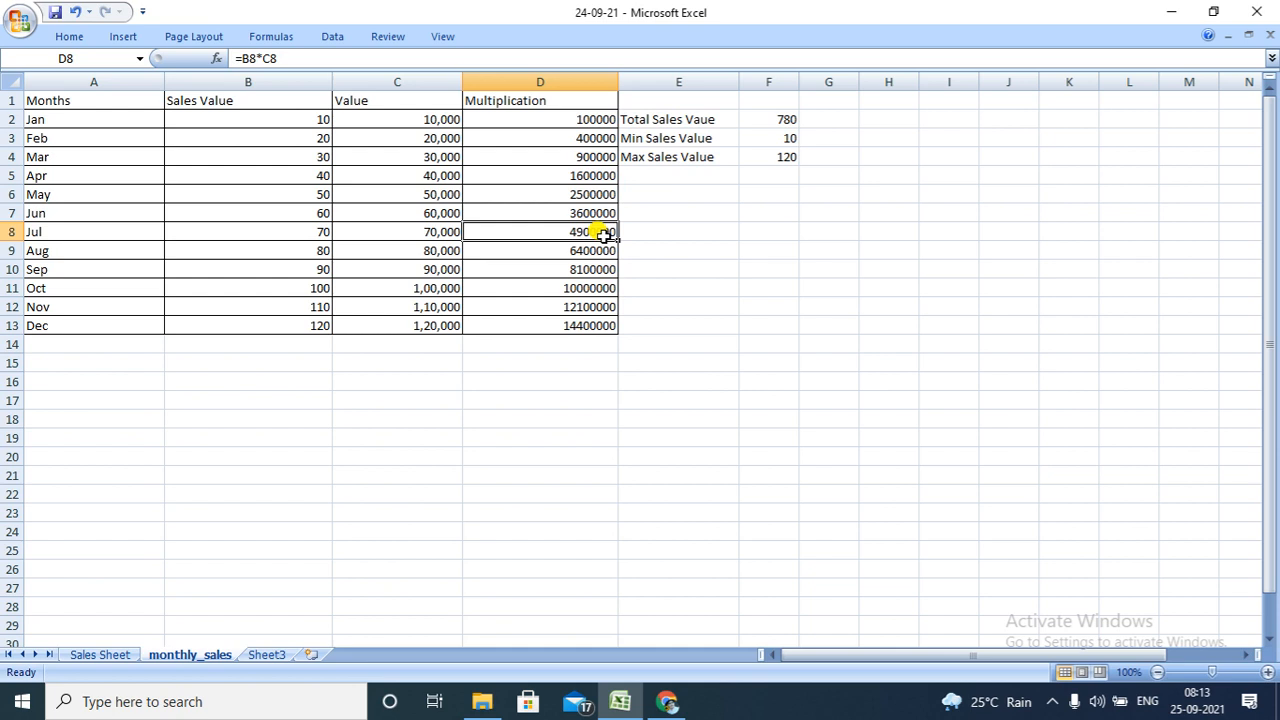
{"action": "right_click", "coordinate": [605, 234]}
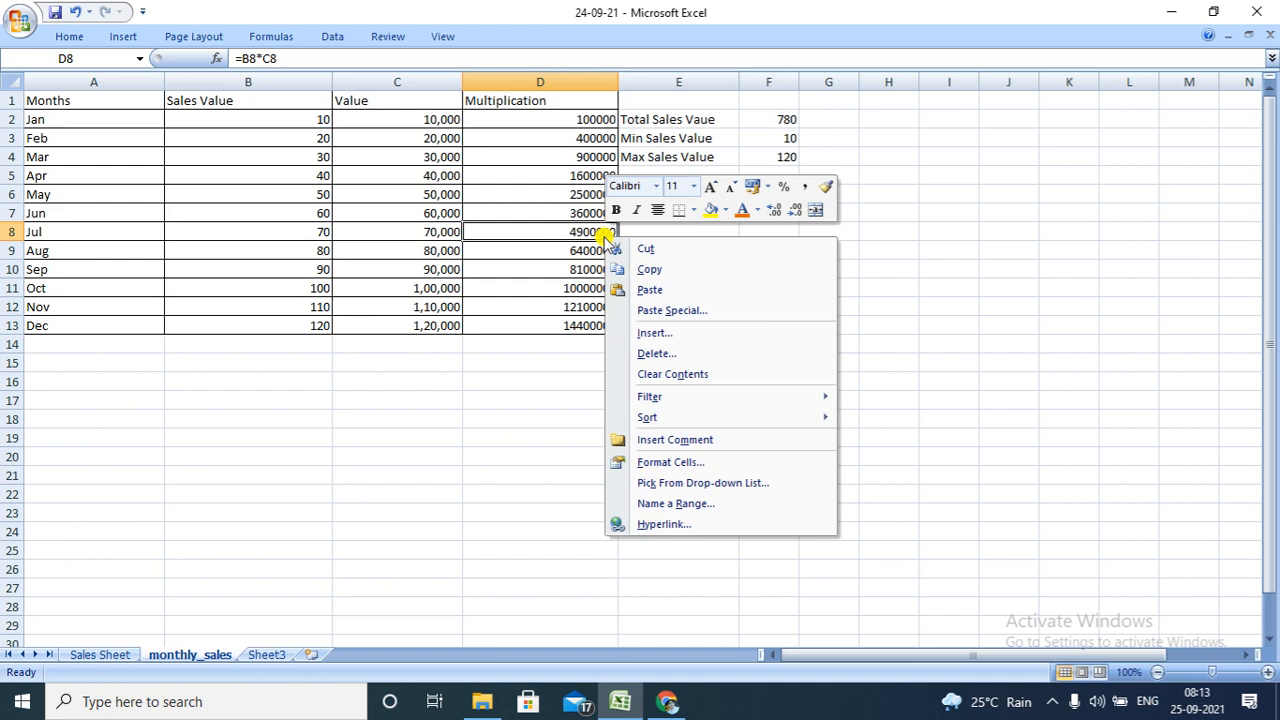
{"action": "left_click", "coordinate": [702, 334]}
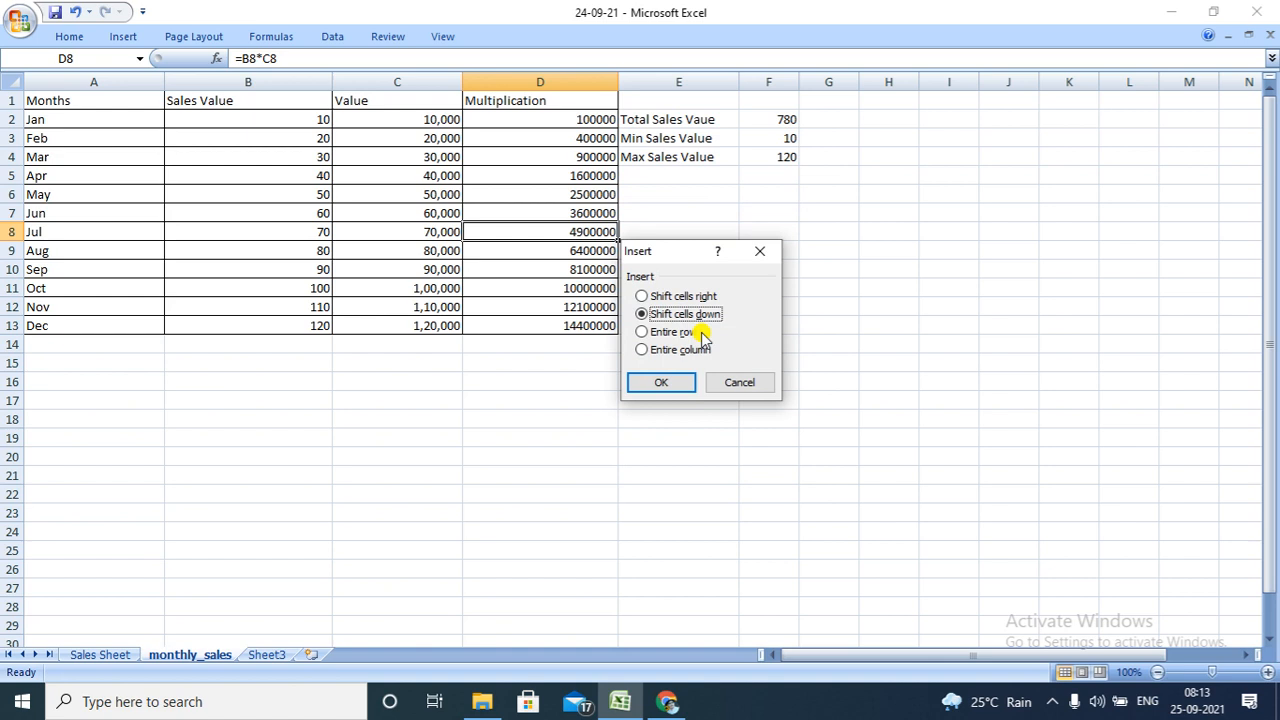
{"action": "left_click", "coordinate": [641, 298]}
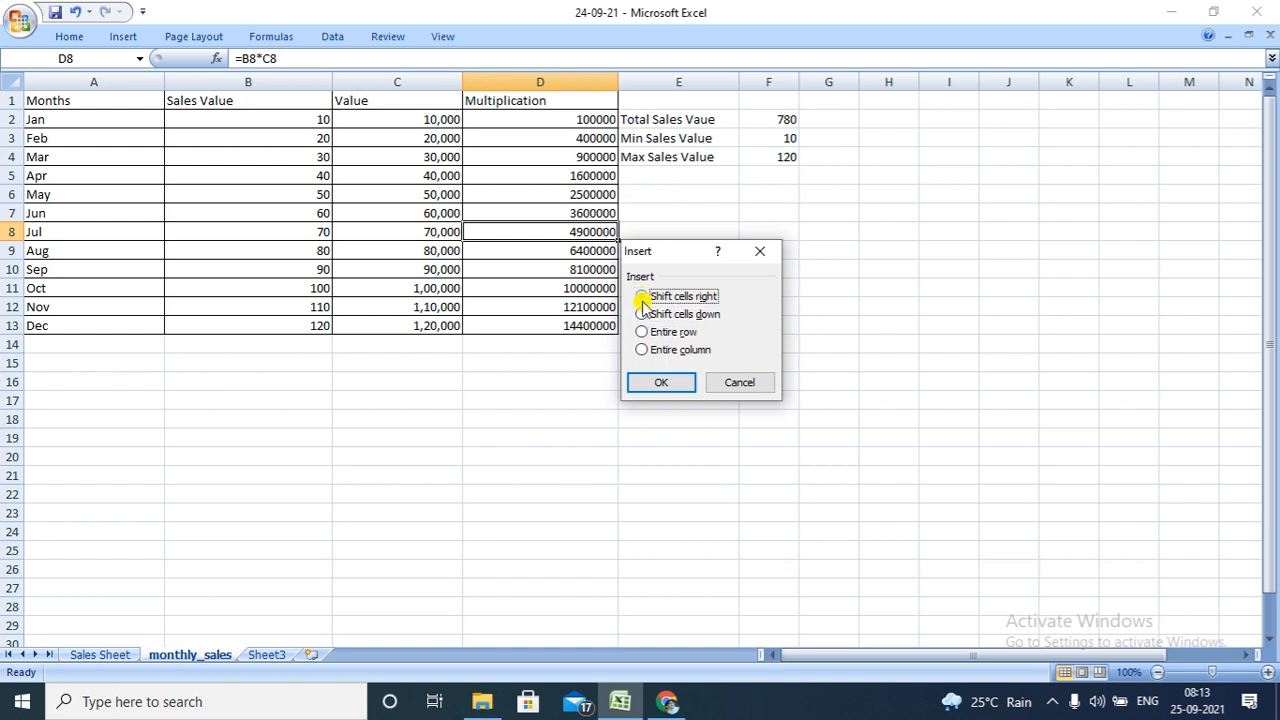
{"action": "left_click", "coordinate": [661, 381]}
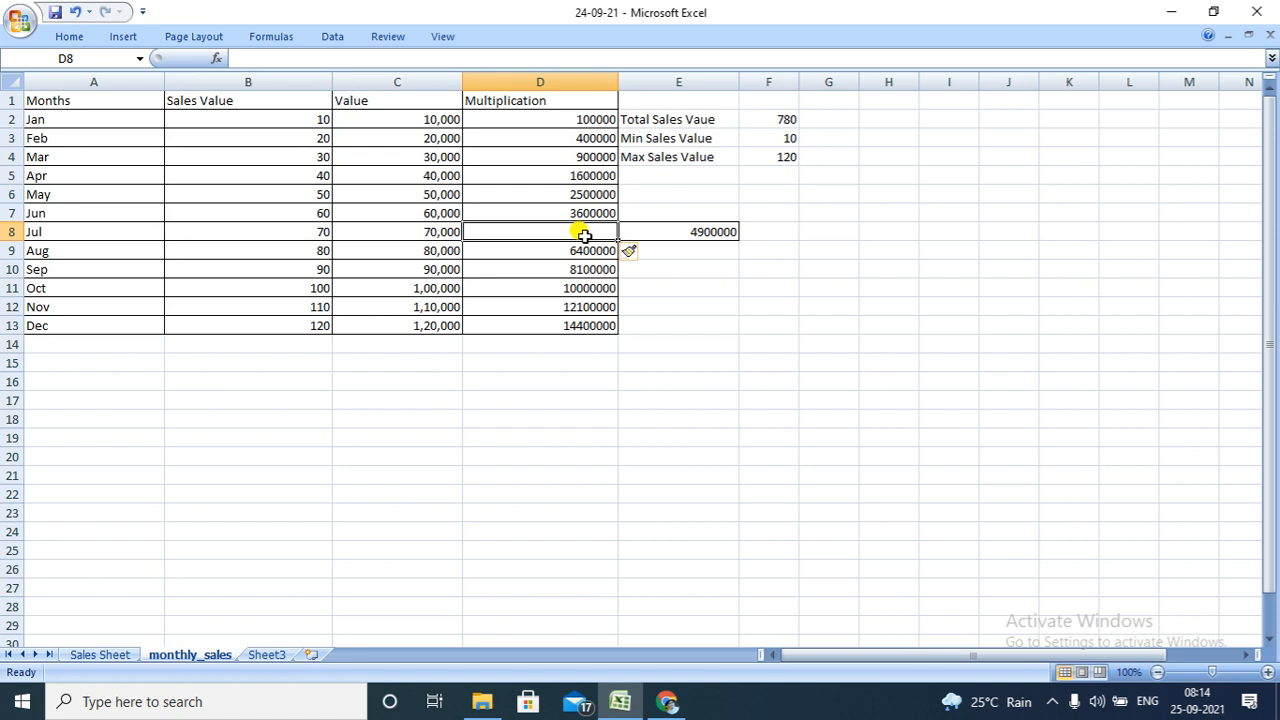
{"action": "key", "text": "ctrl+z"}
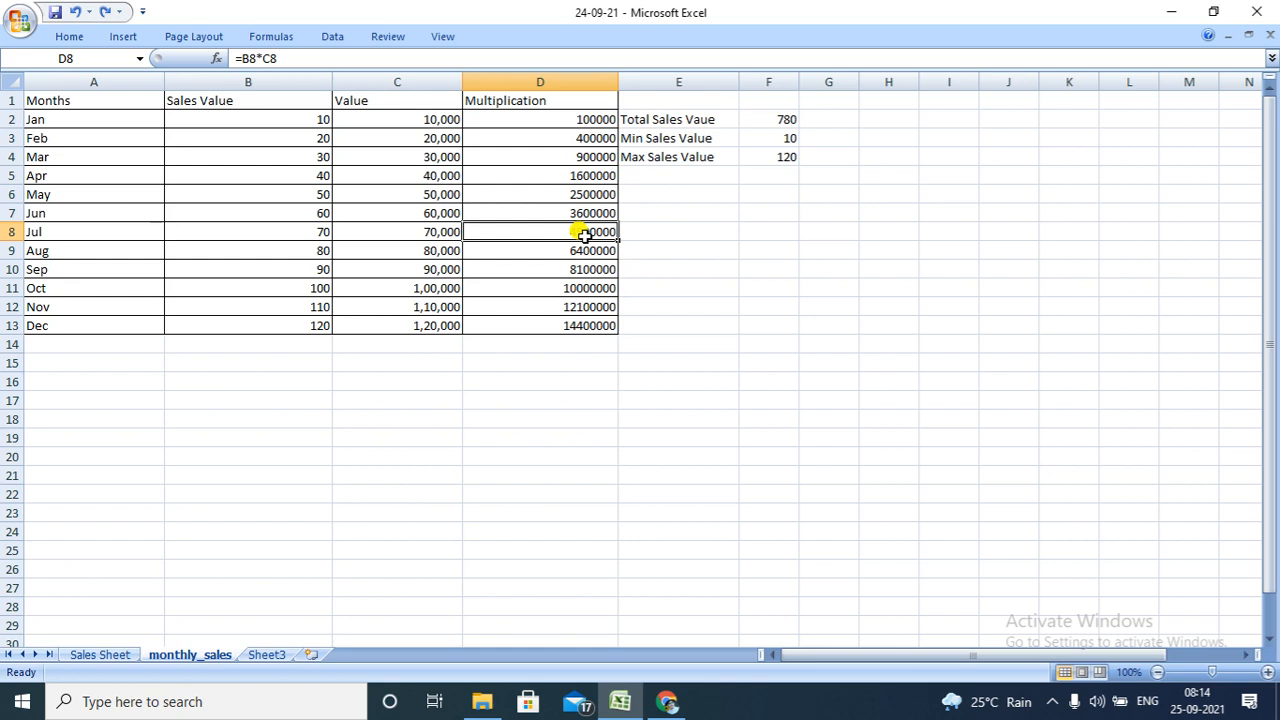
Insert a blank cell at D13 with the existing cells shifted down, and undo the insertion.
{"action": "left_click", "coordinate": [590, 329]}
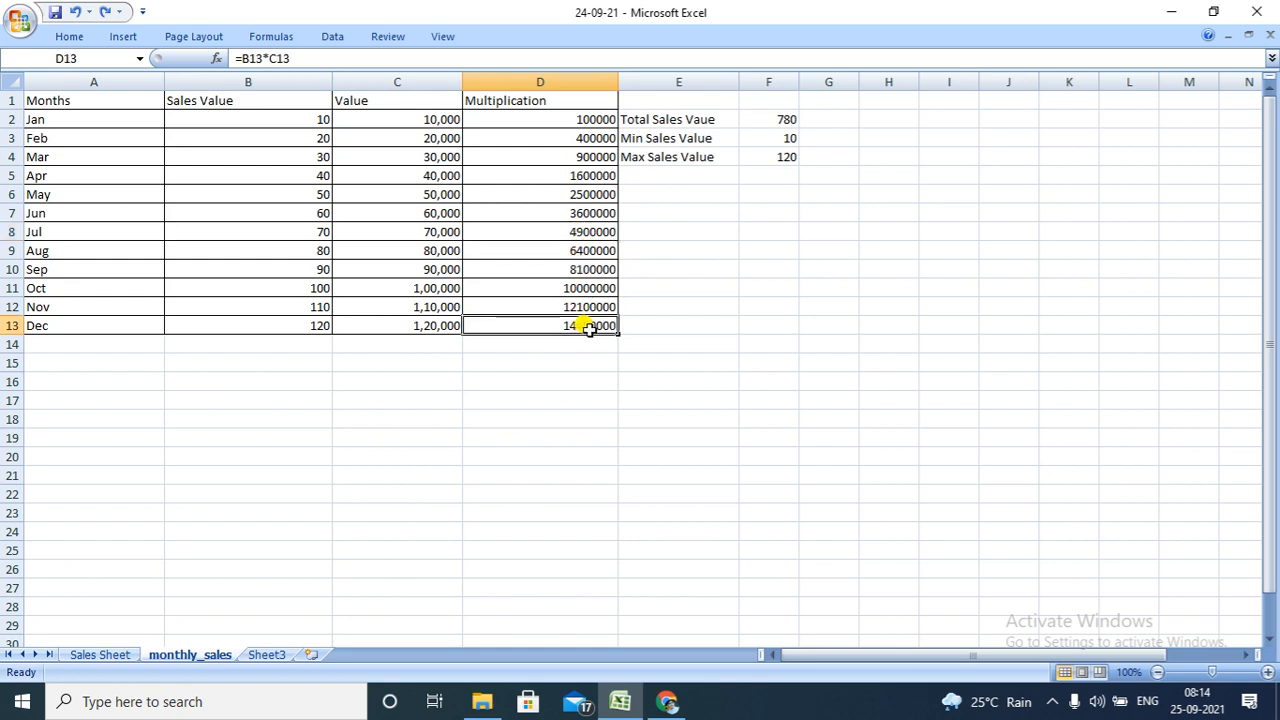
{"action": "right_click", "coordinate": [592, 333]}
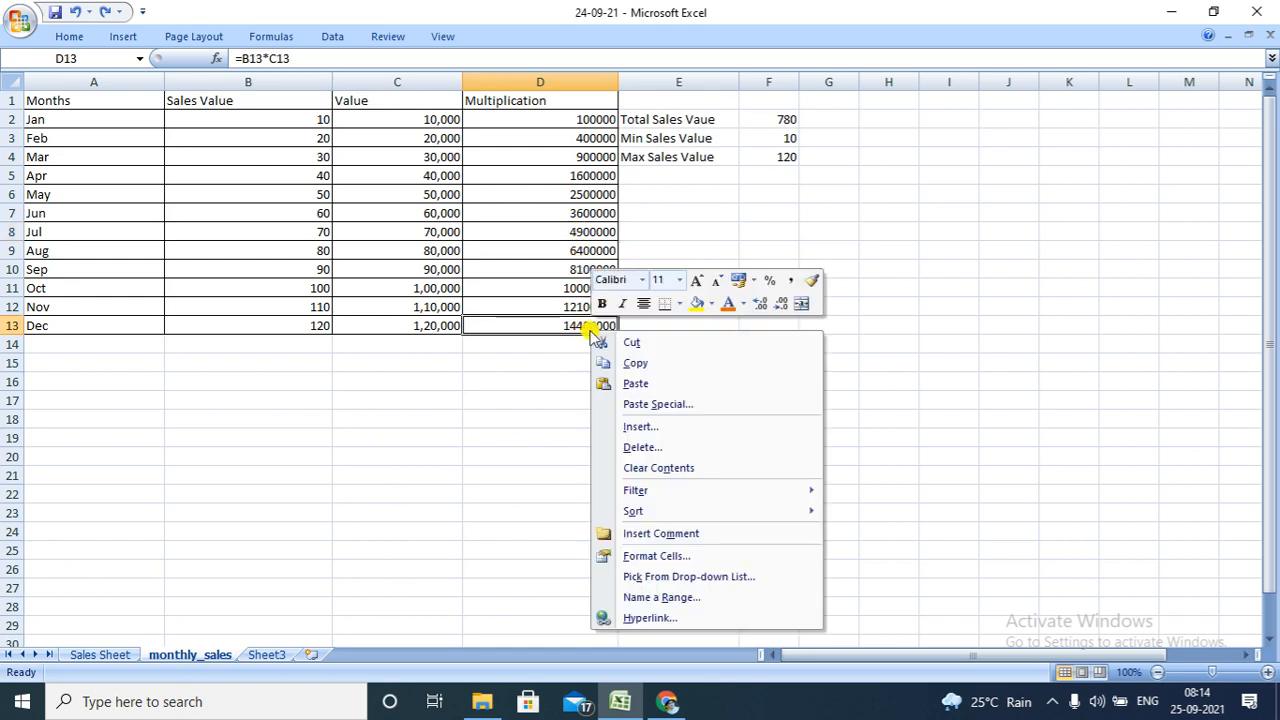
{"action": "left_click", "coordinate": [672, 426]}
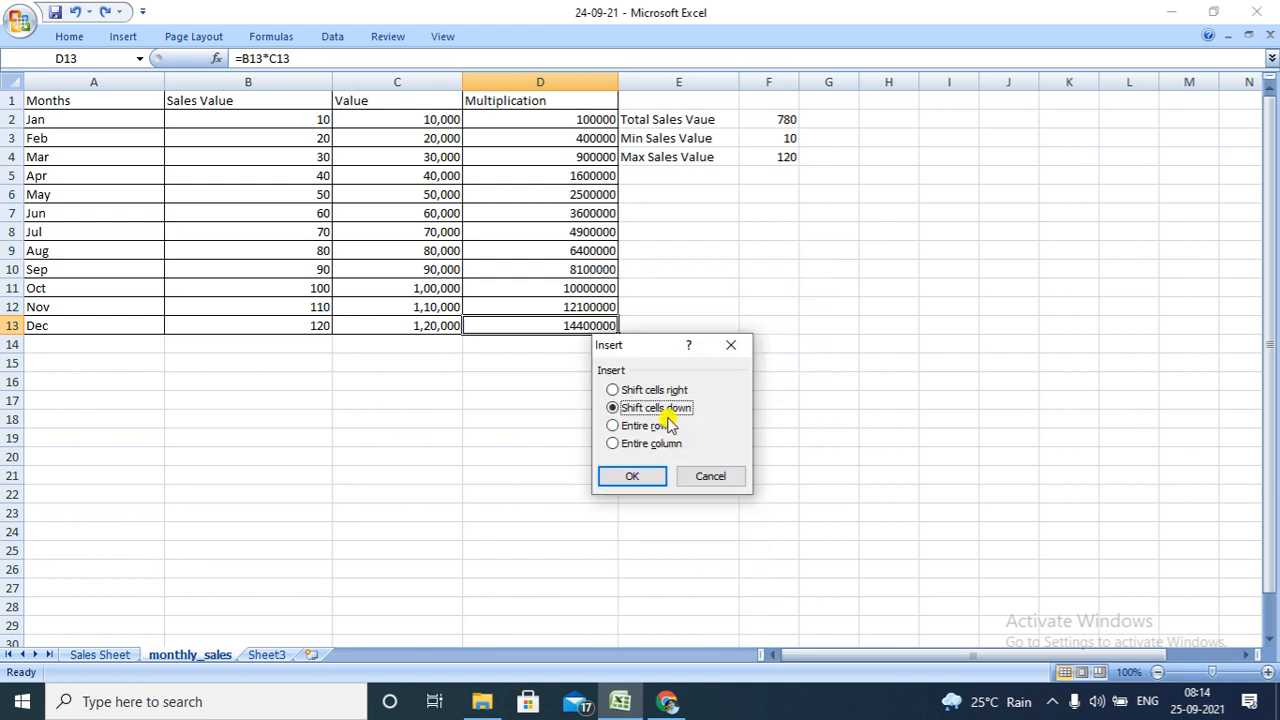
{"action": "left_click", "coordinate": [637, 477]}
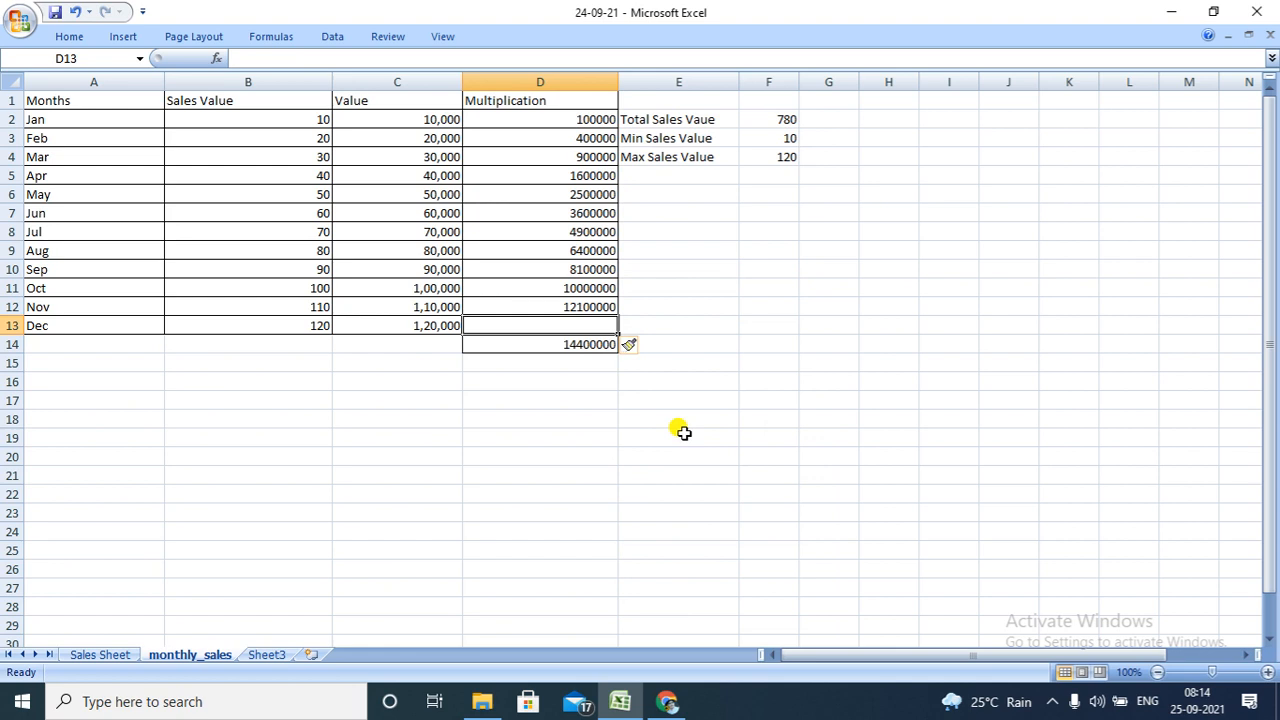
{"action": "key", "text": "ctrl+z"}
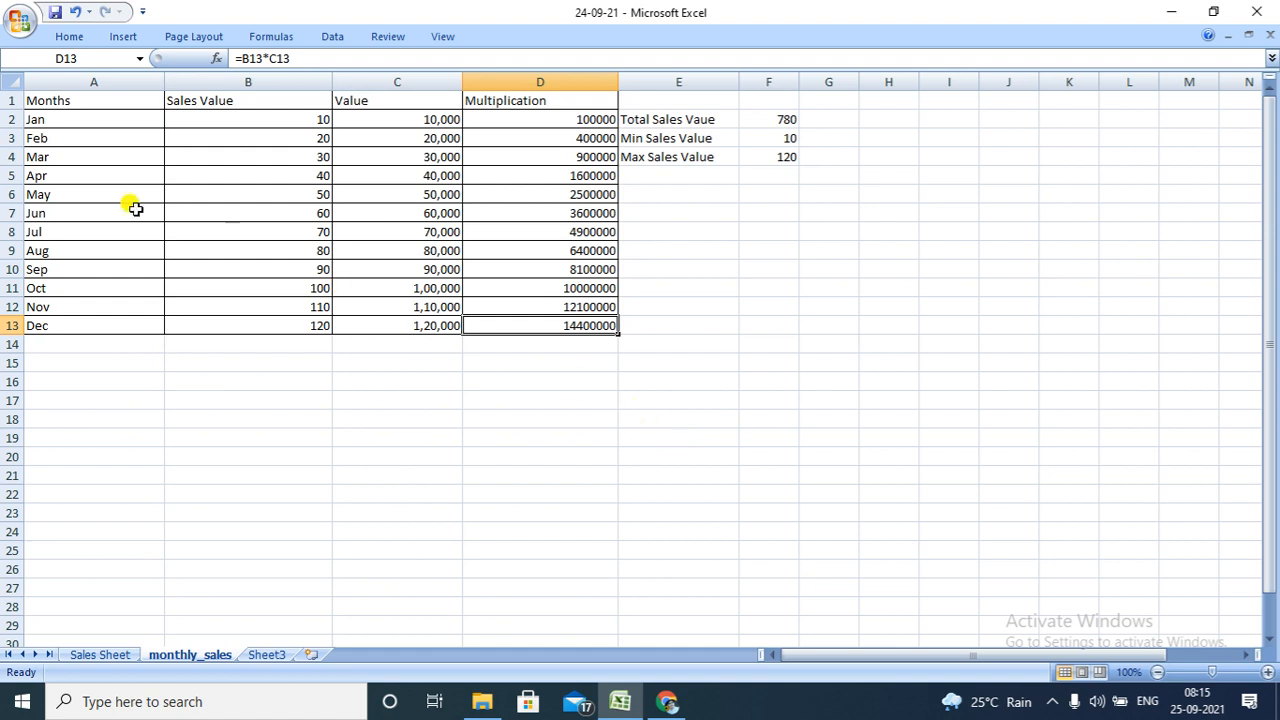
Insert the comment "Cell Of May Month." on the May cell A6 and view it from its marker.
{"action": "left_click", "coordinate": [99, 194]}
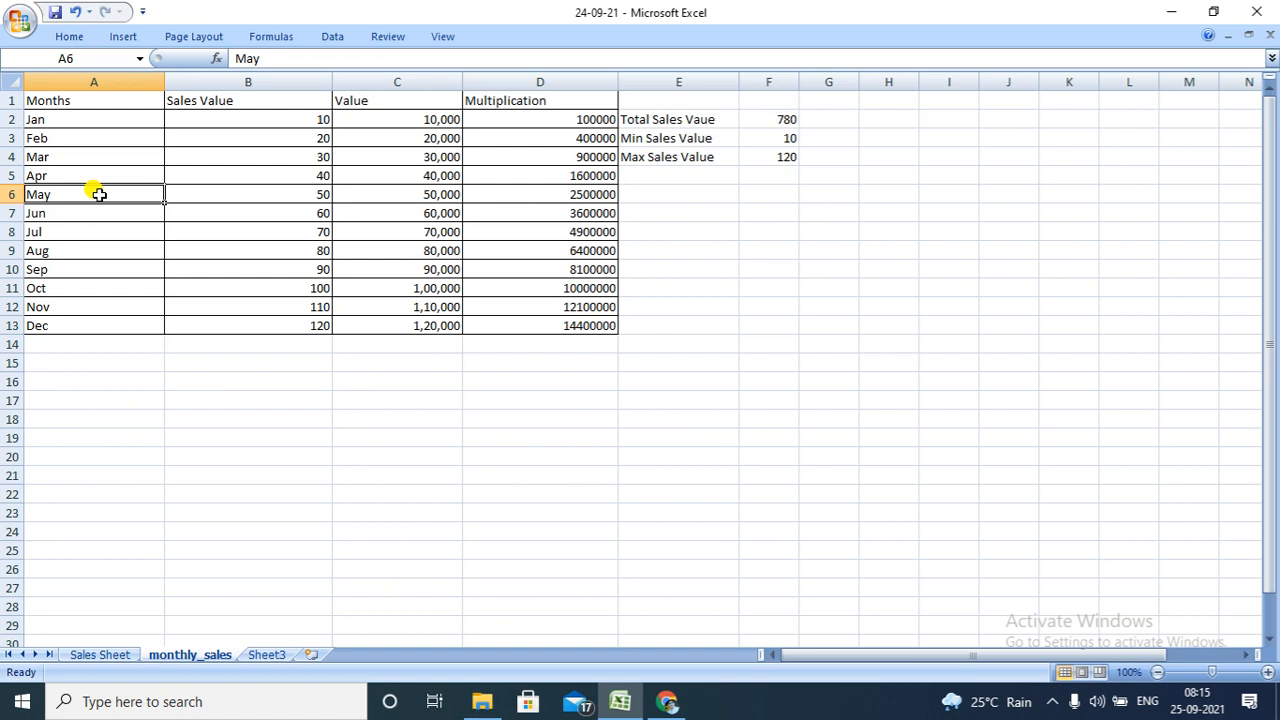
{"action": "right_click", "coordinate": [100, 196]}
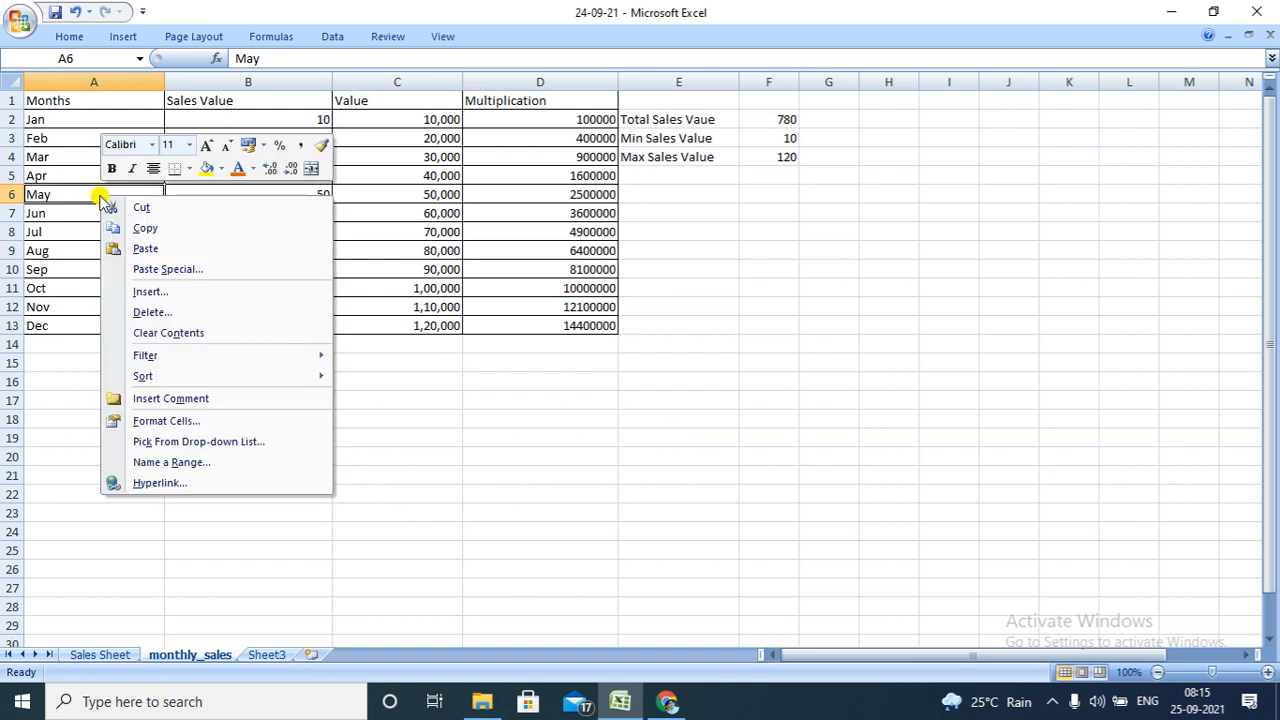
{"action": "left_click", "coordinate": [185, 400]}
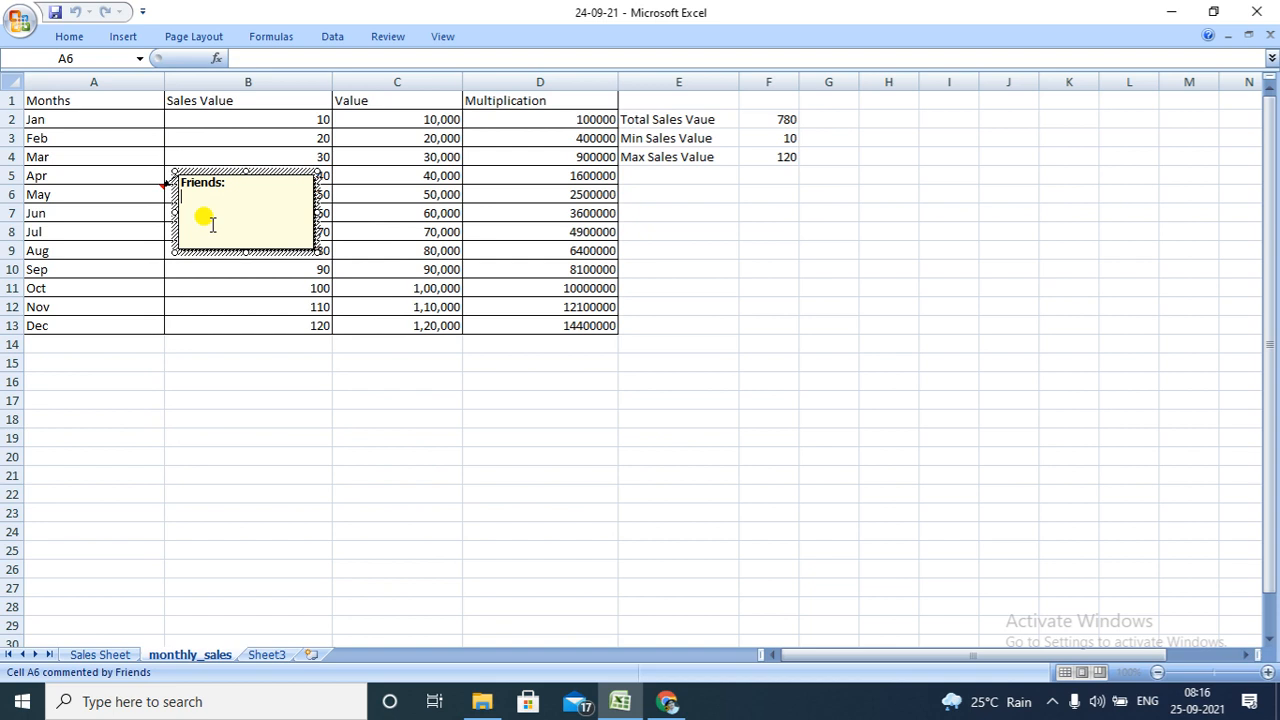
{"action": "type", "text": "Cell Of May Month."}
{"action": "left_click", "coordinate": [199, 488]}
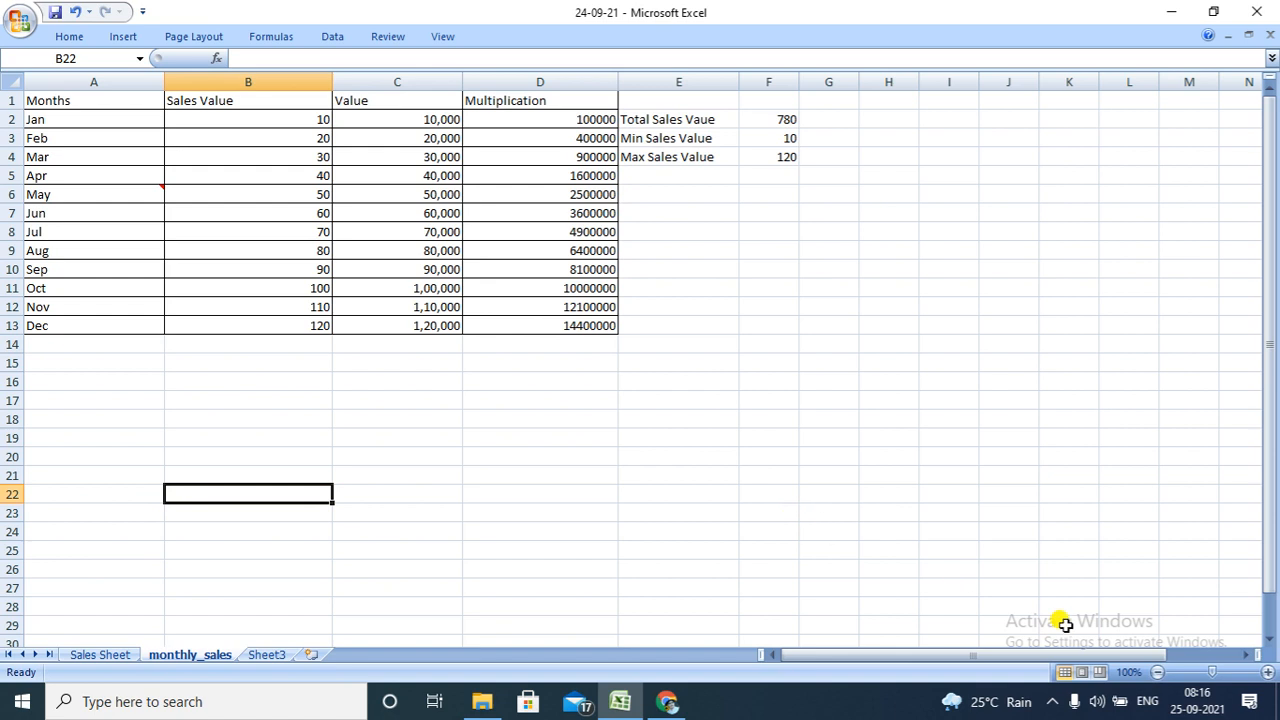
{"action": "left_click", "coordinate": [1267, 673]}
{"action": "left_click", "coordinate": [1267, 673]}
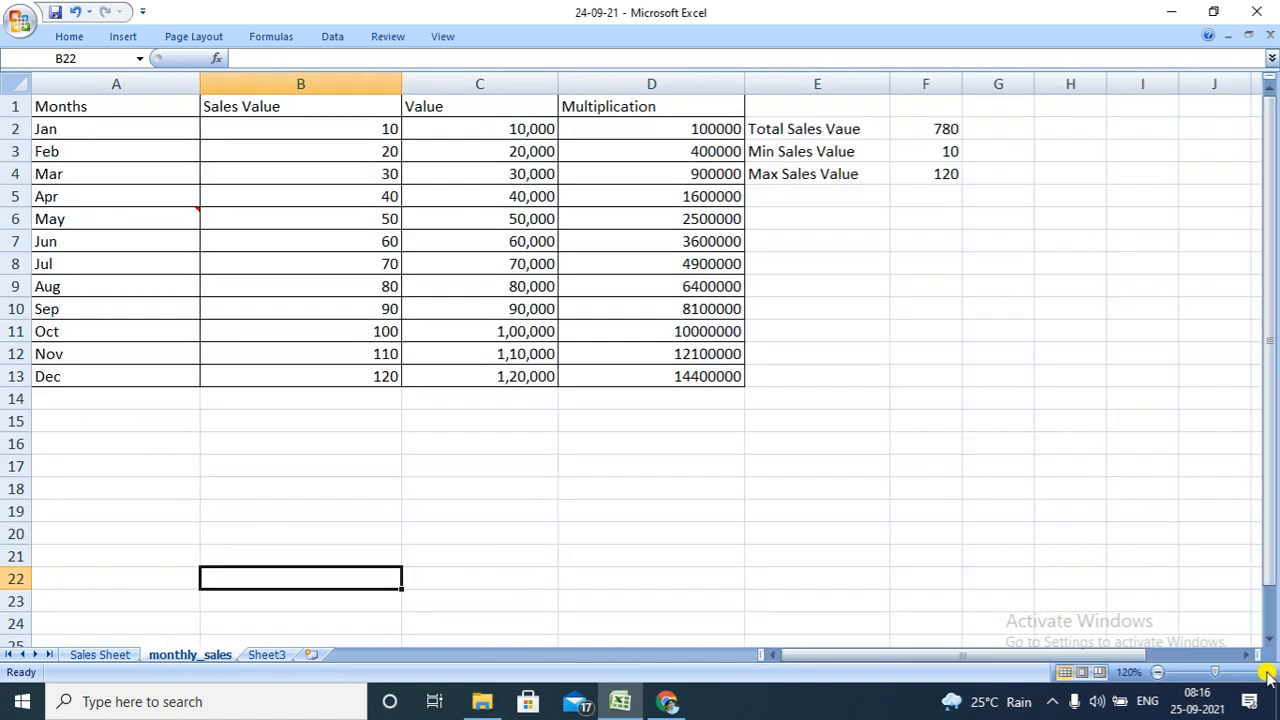
{"action": "left_click", "coordinate": [1267, 673]}
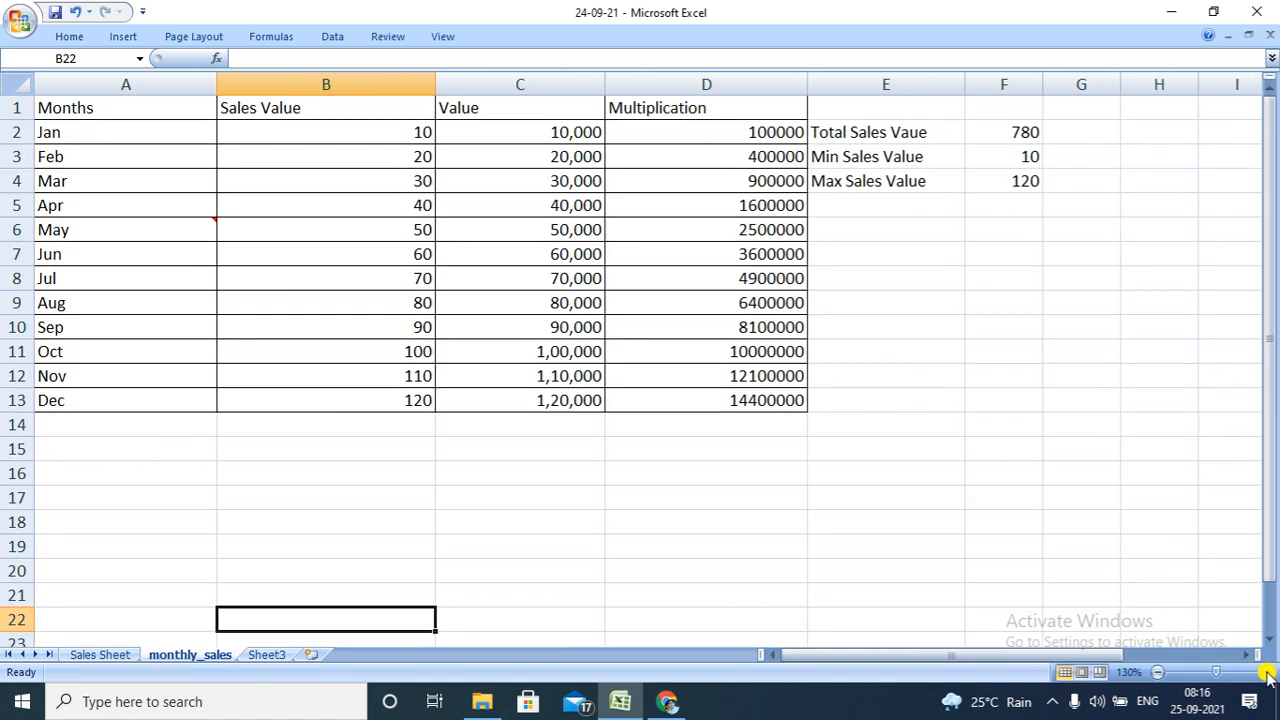
{"action": "left_click", "coordinate": [1267, 673]}
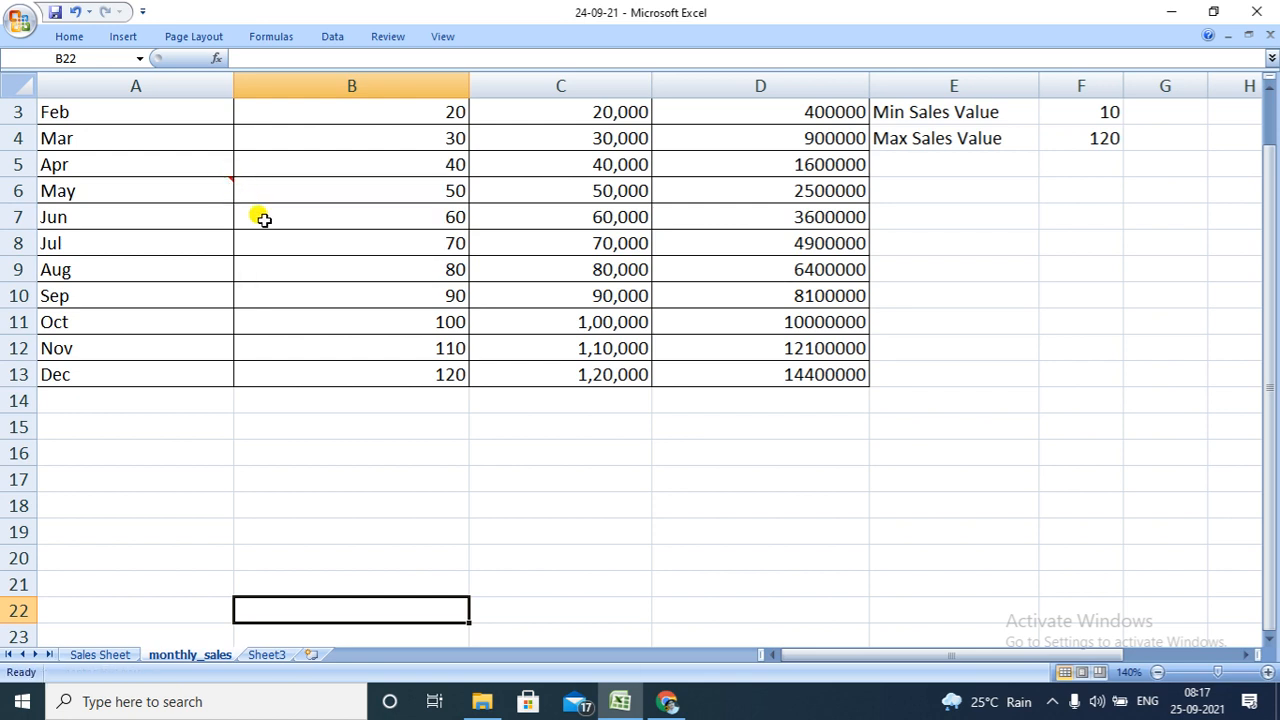
{"action": "mouse_move", "coordinate": [230, 178]}
Insert the comment "Figure of May Month." on the May multiplication value in D6.
{"action": "left_click", "coordinate": [828, 193]}
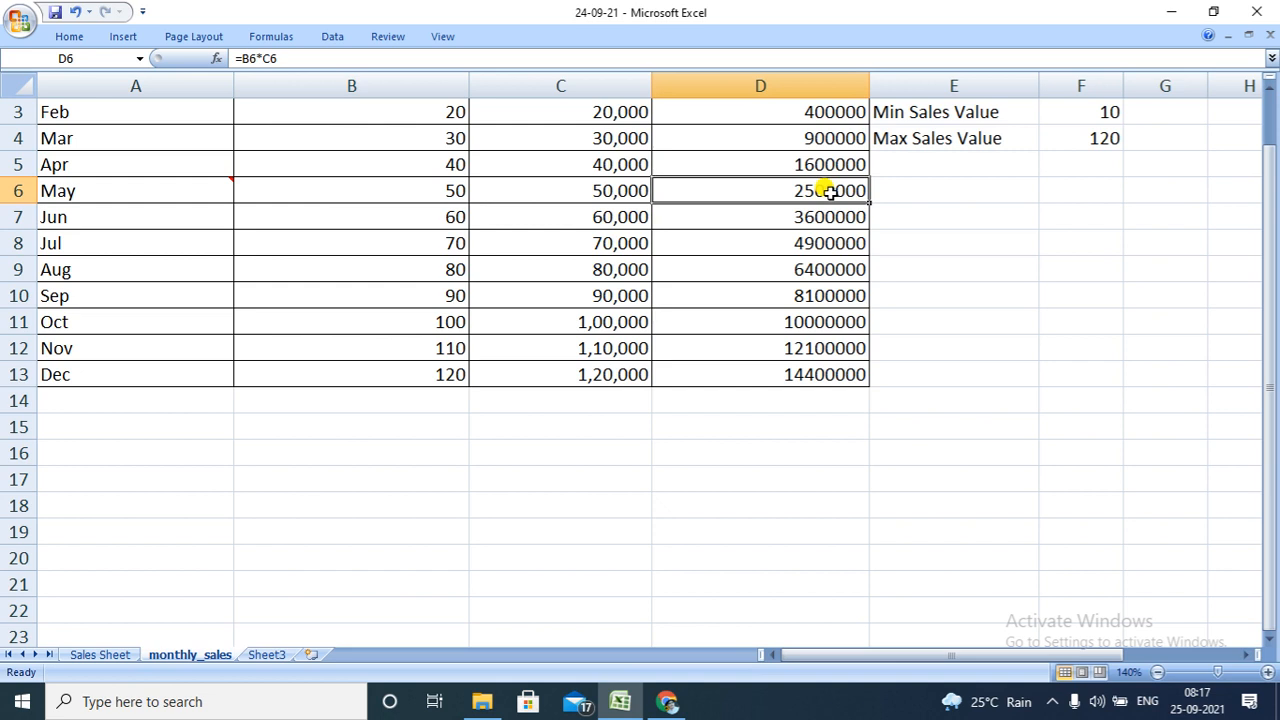
{"action": "right_click", "coordinate": [828, 193]}
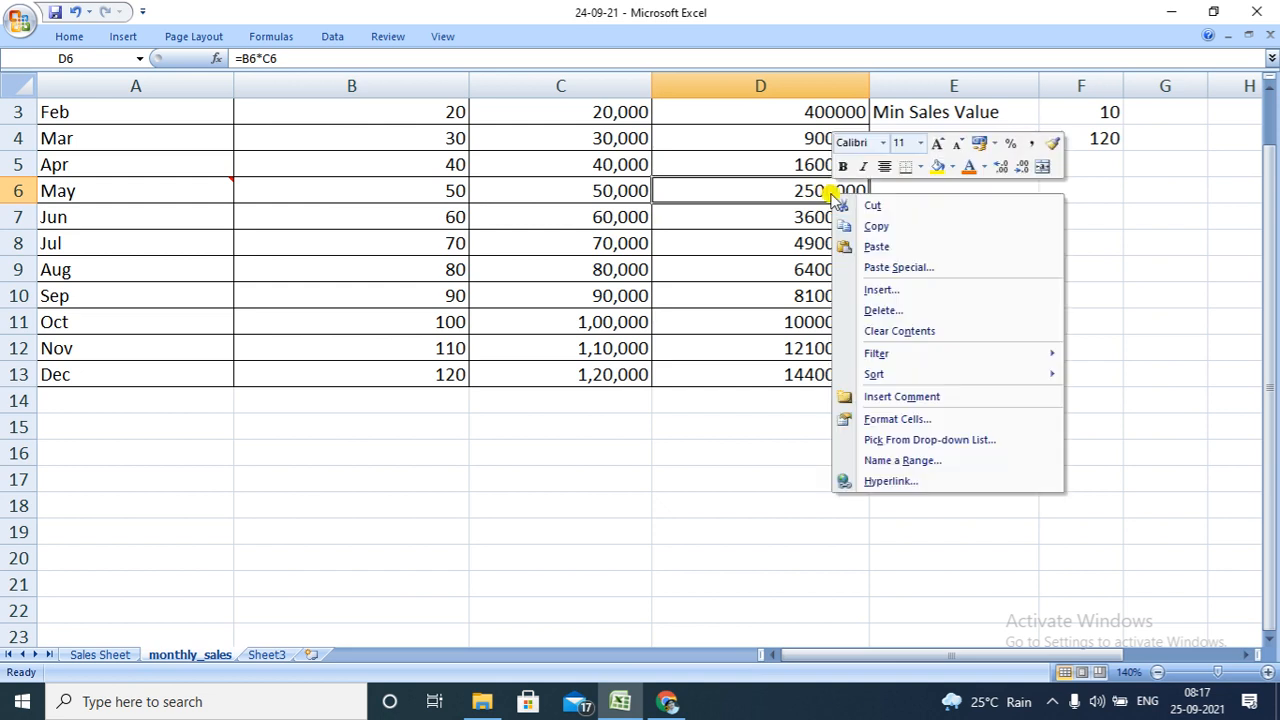
{"action": "left_click", "coordinate": [903, 398]}
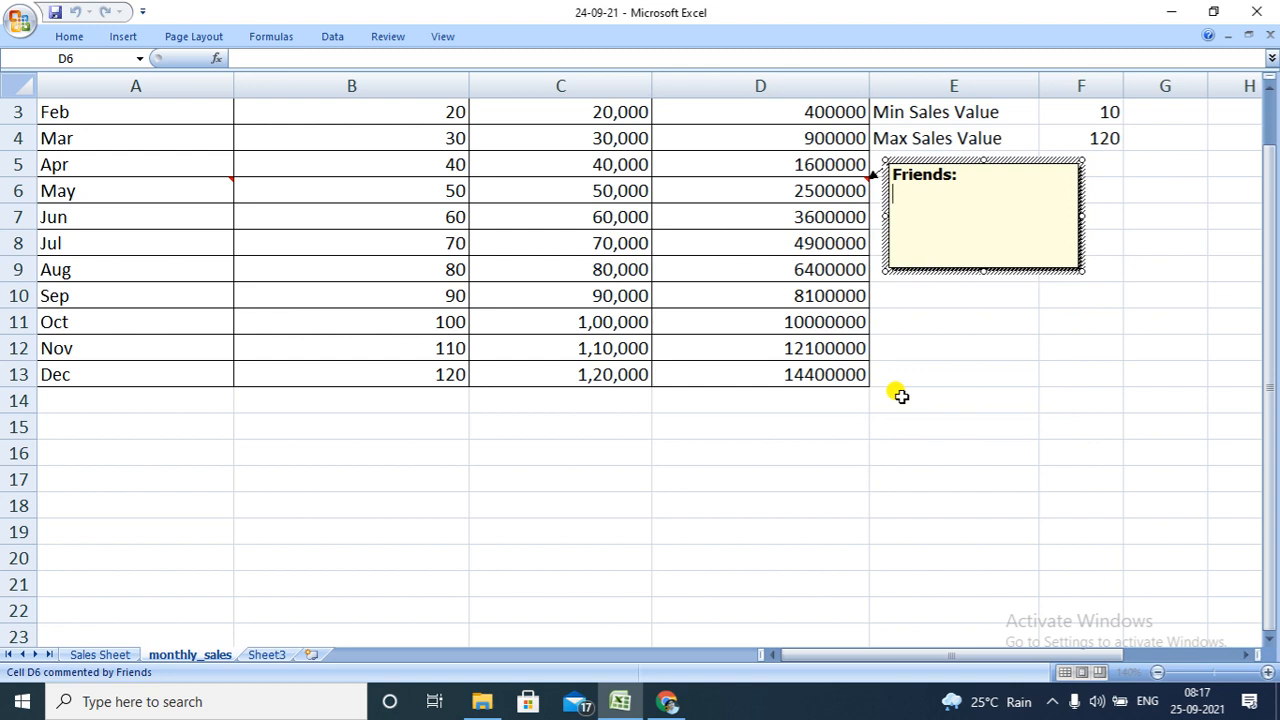
{"action": "type", "text": "Figure of May "}
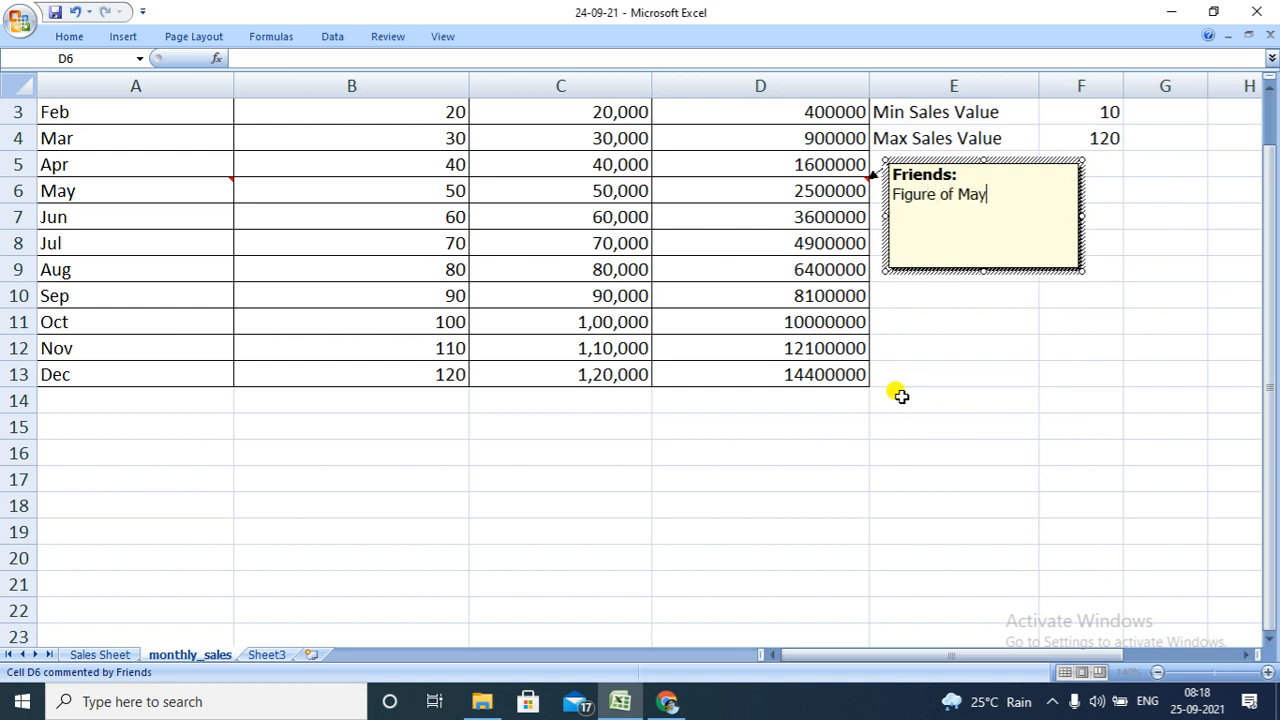
{"action": "type", "text": "Month."}
{"action": "left_click", "coordinate": [840, 452]}
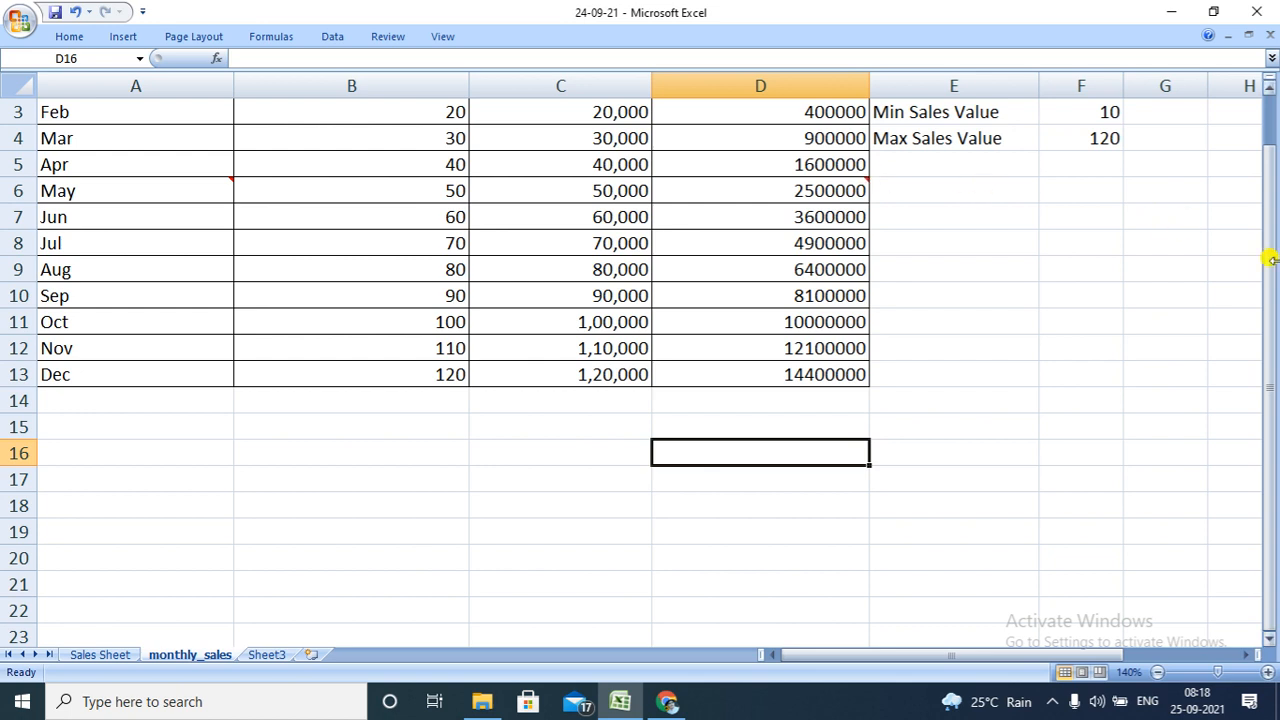
Copy the table A1:D13 from monthly_sales and paste it into Sheet3 starting at A1.
{"action": "left_click_drag", "start_coordinate": [1272, 271], "coordinate": [1270, 224]}
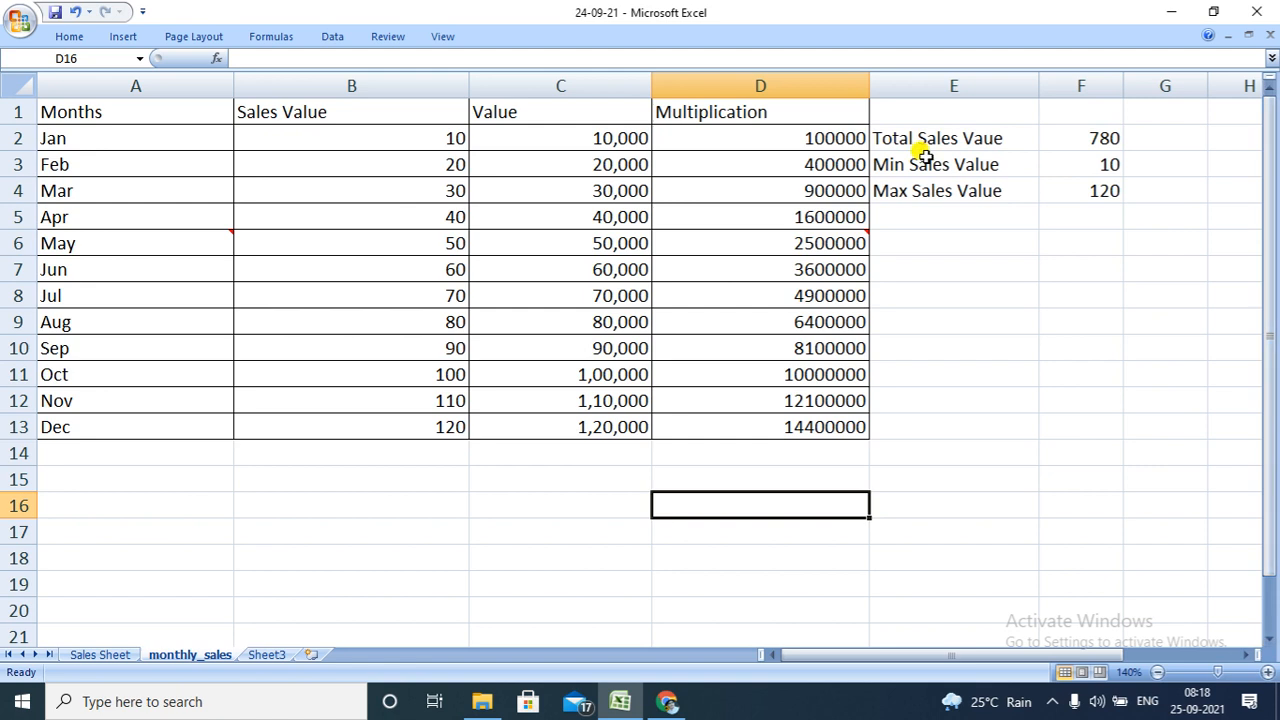
{"action": "left_click", "coordinate": [189, 116]}
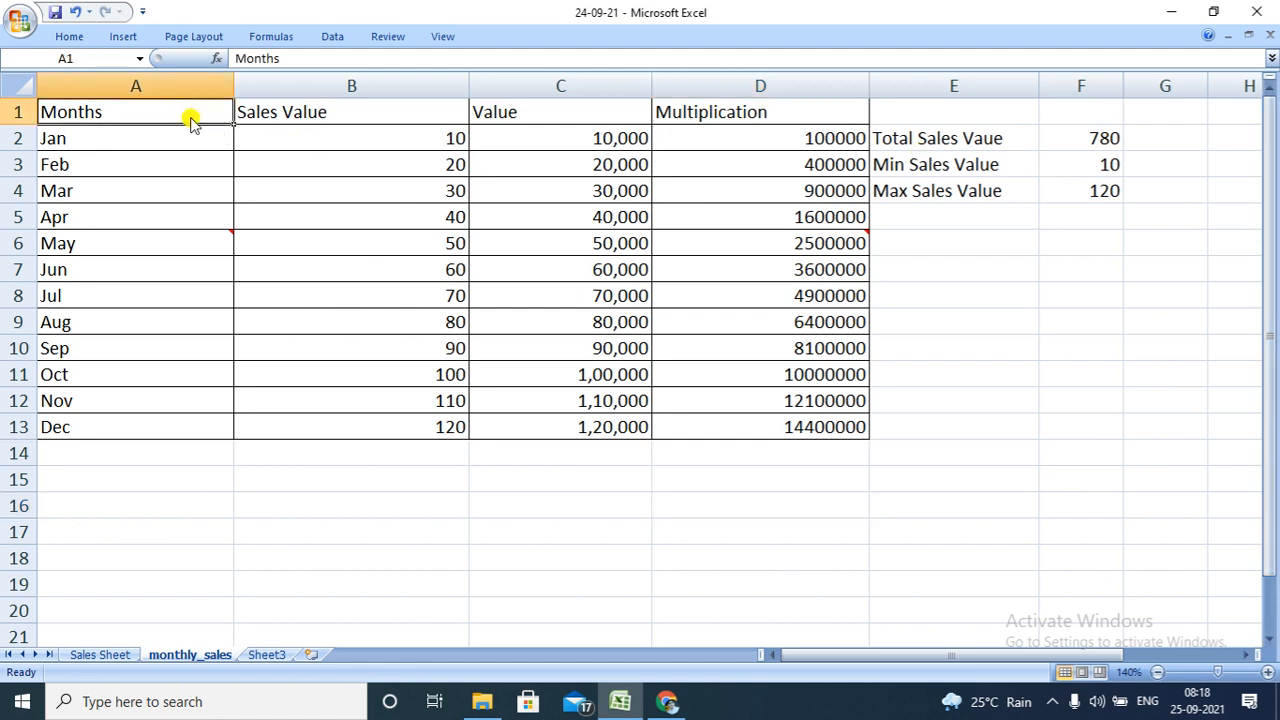
{"action": "key", "text": "ctrl+shift+Down"}
{"action": "key", "text": "ctrl+shift+Right"}
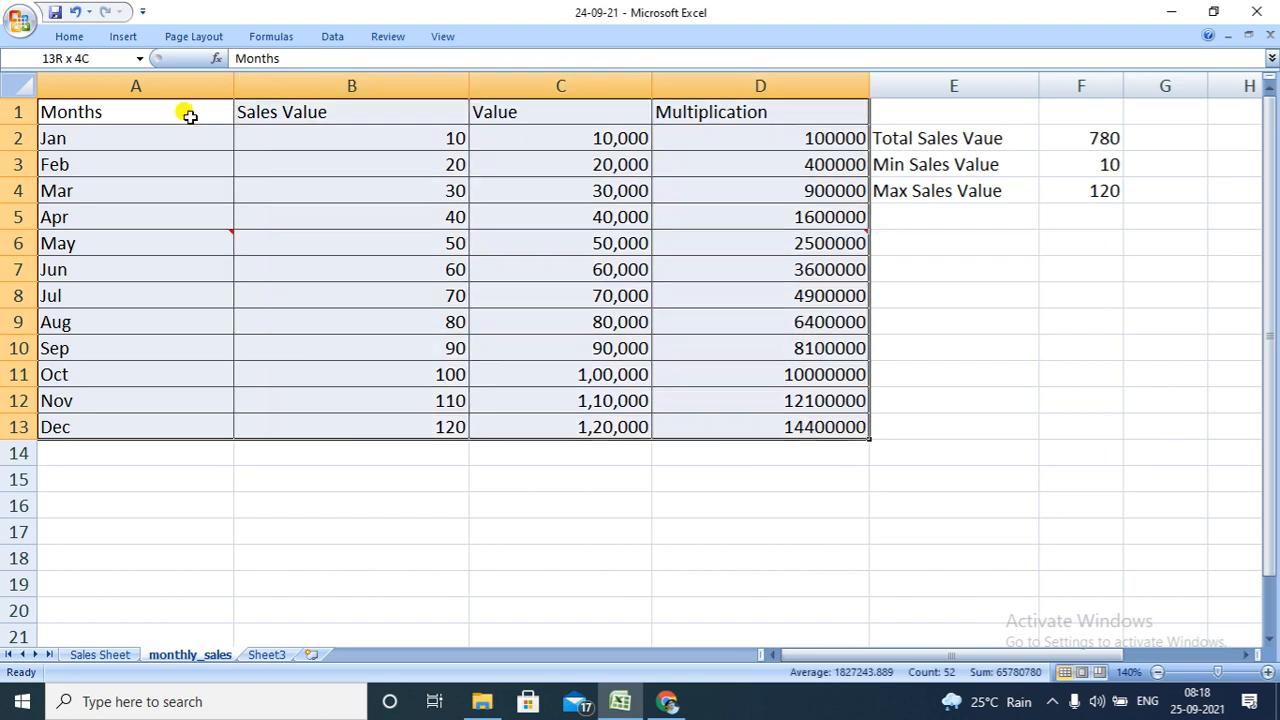
{"action": "key", "text": "ctrl+c"}
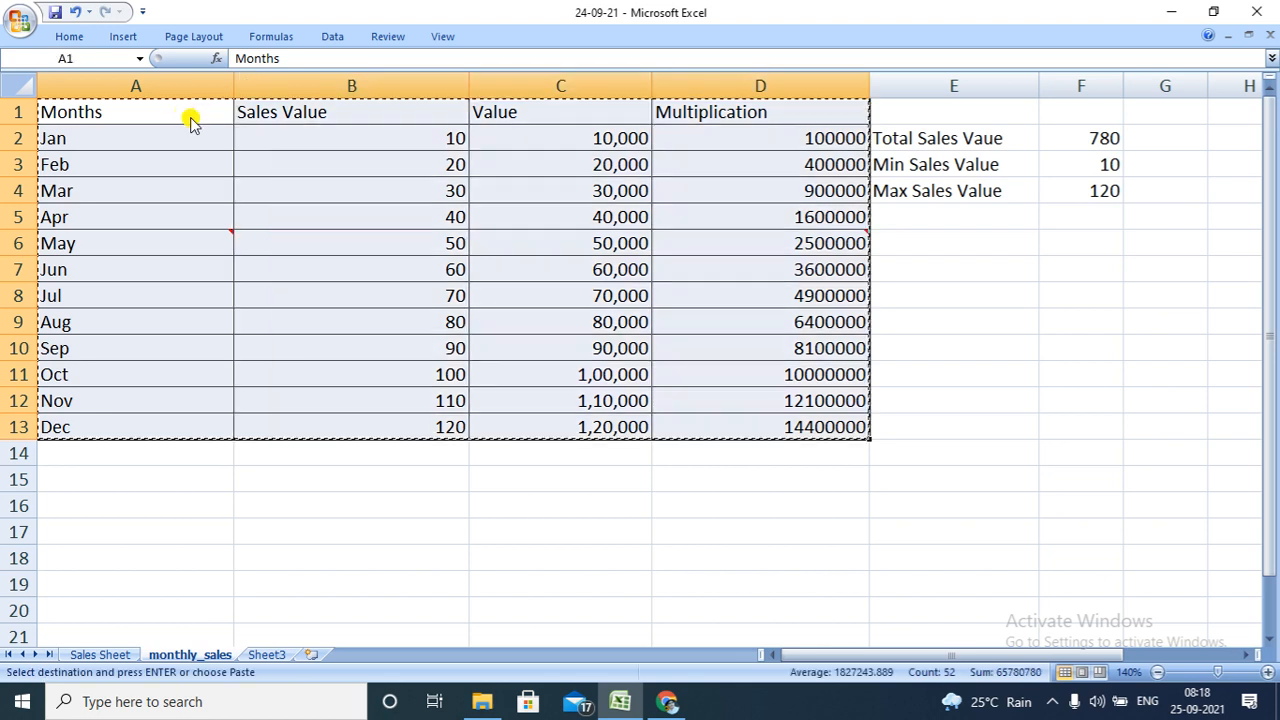
{"action": "left_click", "coordinate": [266, 654]}
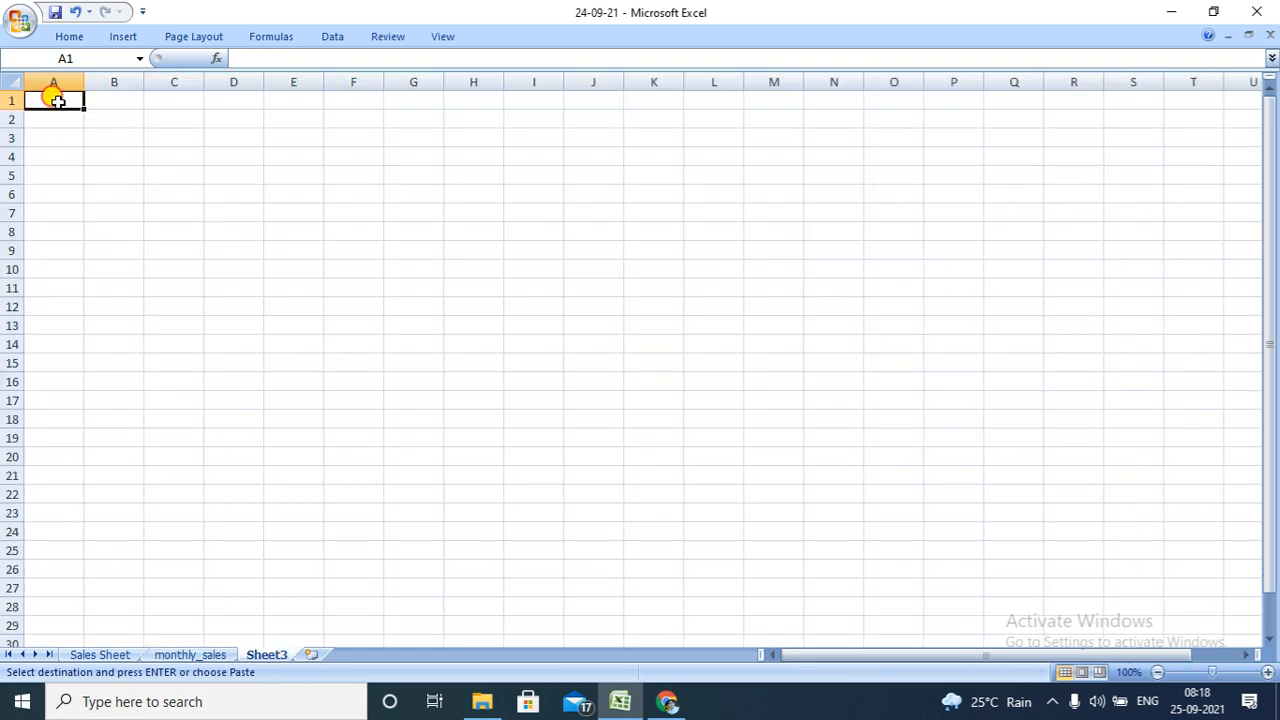
{"action": "key", "text": "ctrl+v"}
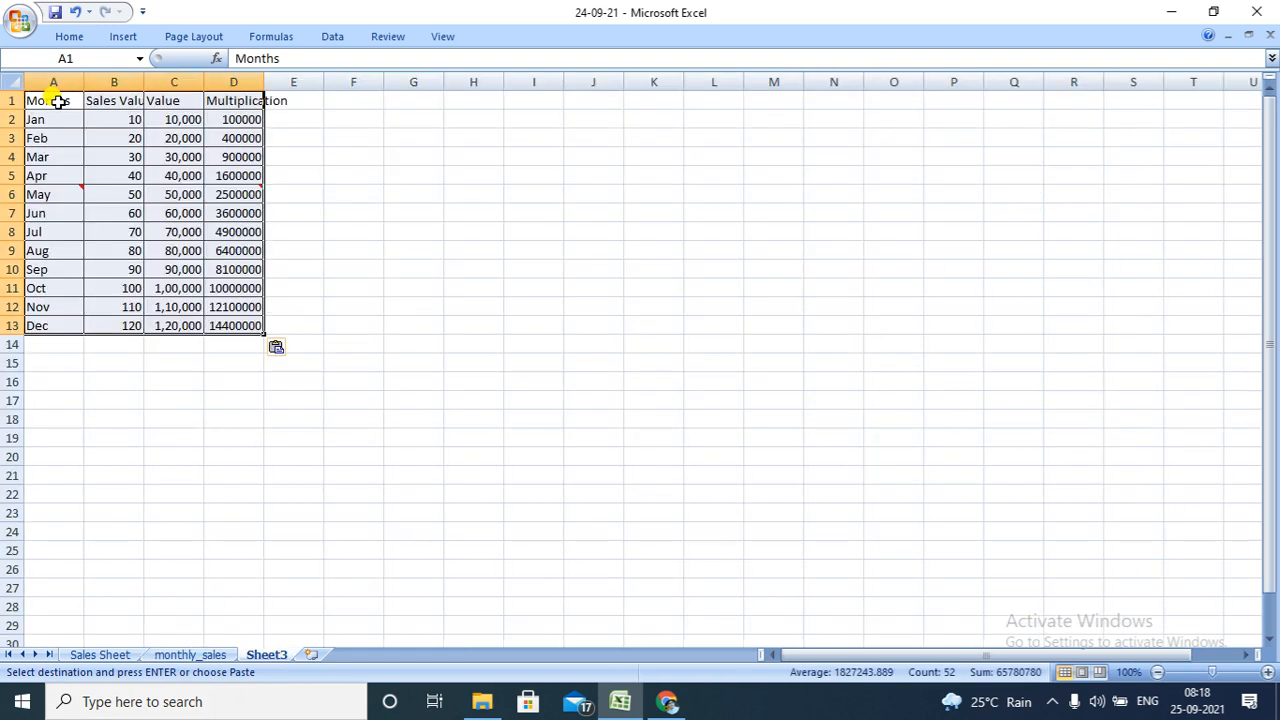
Widen columns A to D of the pasted table on Sheet3 so all headings and values fit.
{"action": "left_click", "coordinate": [1266, 673]}
{"action": "left_click", "coordinate": [1266, 673]}
{"action": "left_click", "coordinate": [1267, 673]}
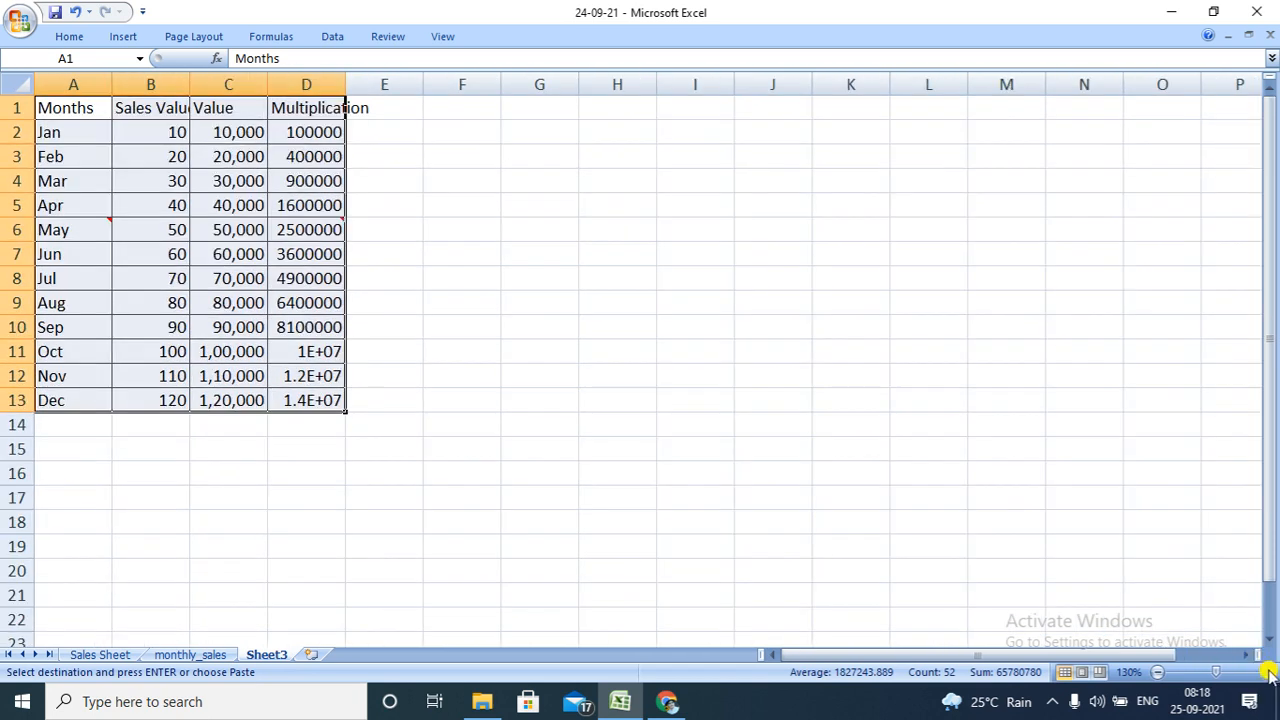
{"action": "left_click", "coordinate": [1267, 673]}
{"action": "left_click", "coordinate": [1267, 673]}
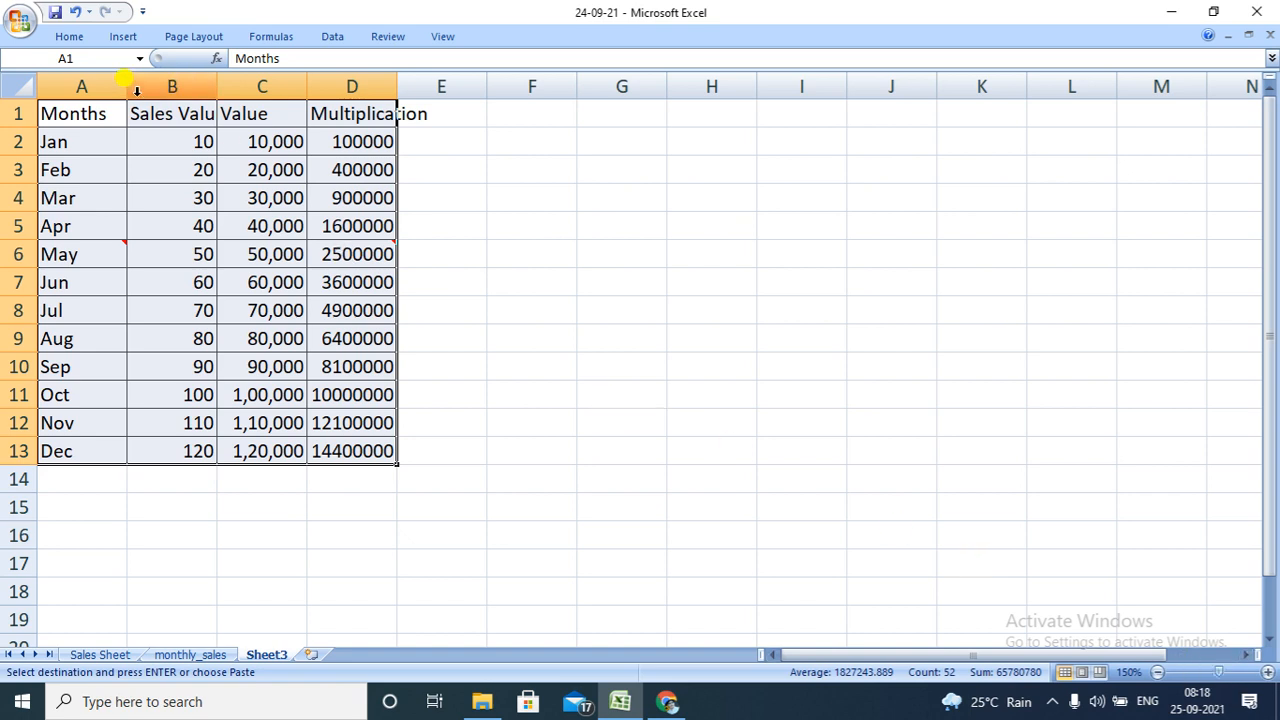
{"action": "left_click_drag", "start_coordinate": [124, 88], "coordinate": [145, 88]}
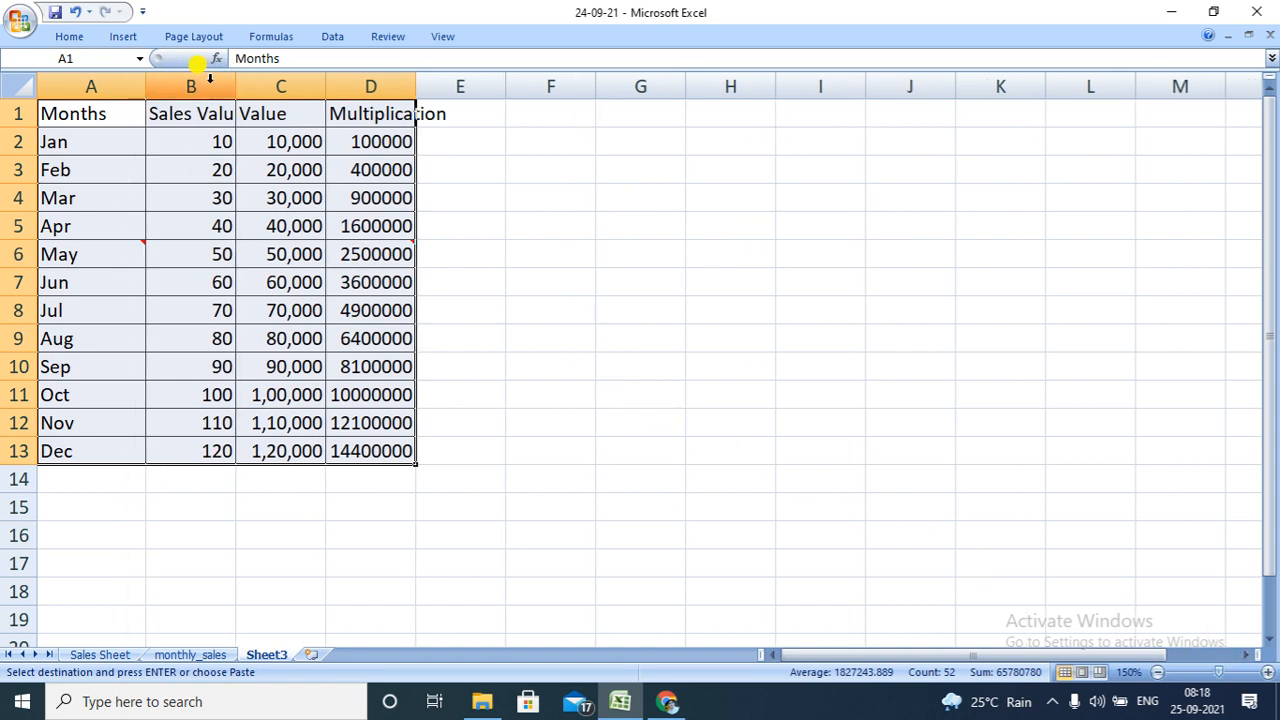
{"action": "left_click_drag", "start_coordinate": [236, 87], "coordinate": [274, 86]}
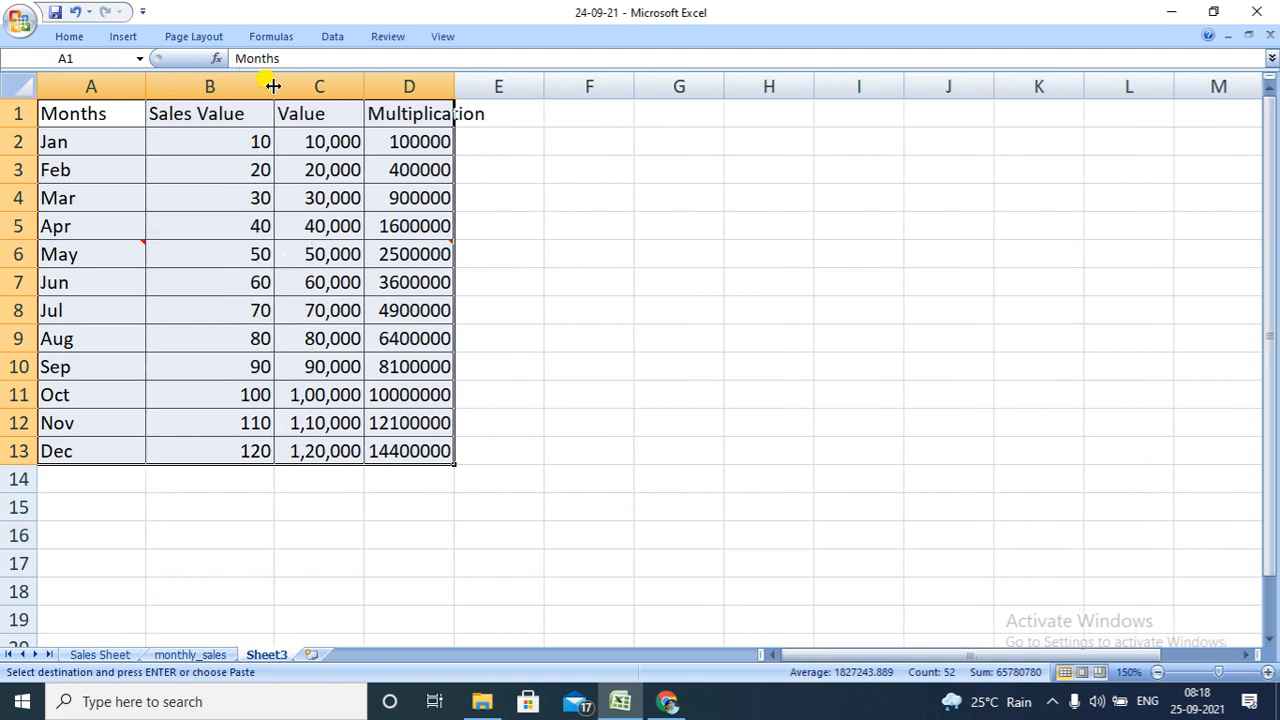
{"action": "left_click_drag", "start_coordinate": [364, 87], "coordinate": [405, 87]}
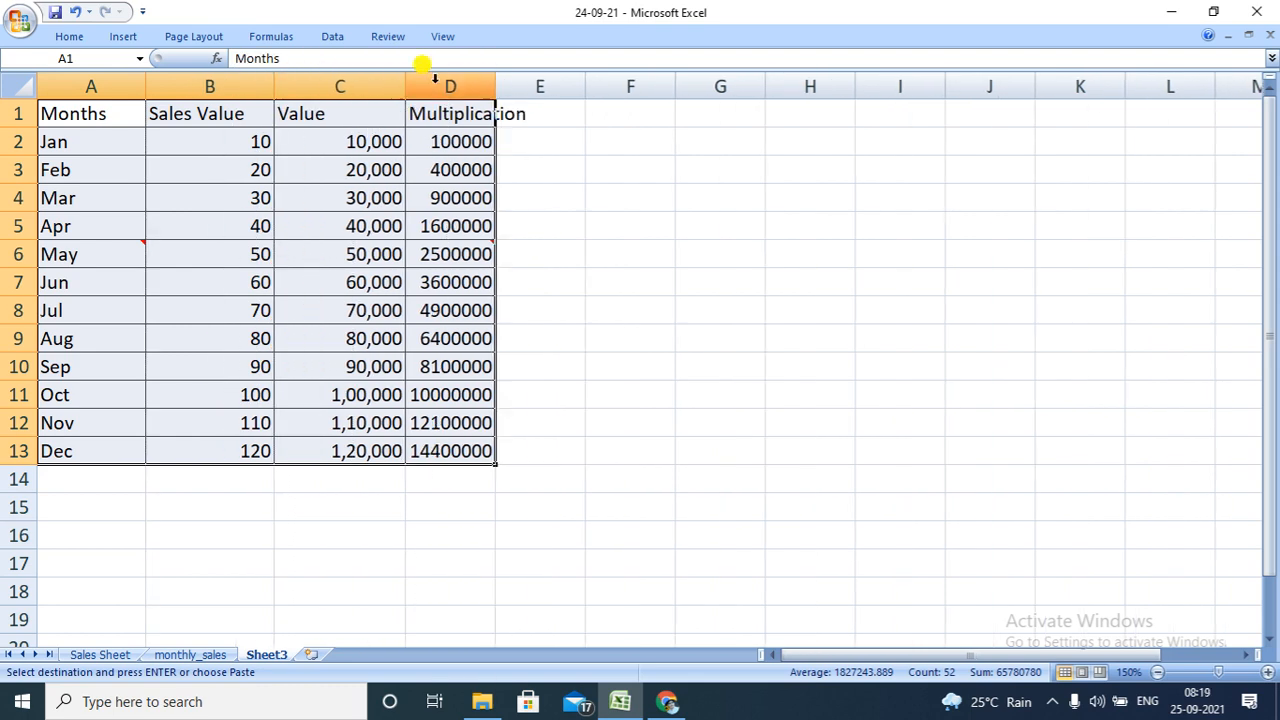
{"action": "left_click_drag", "start_coordinate": [494, 86], "coordinate": [569, 86]}
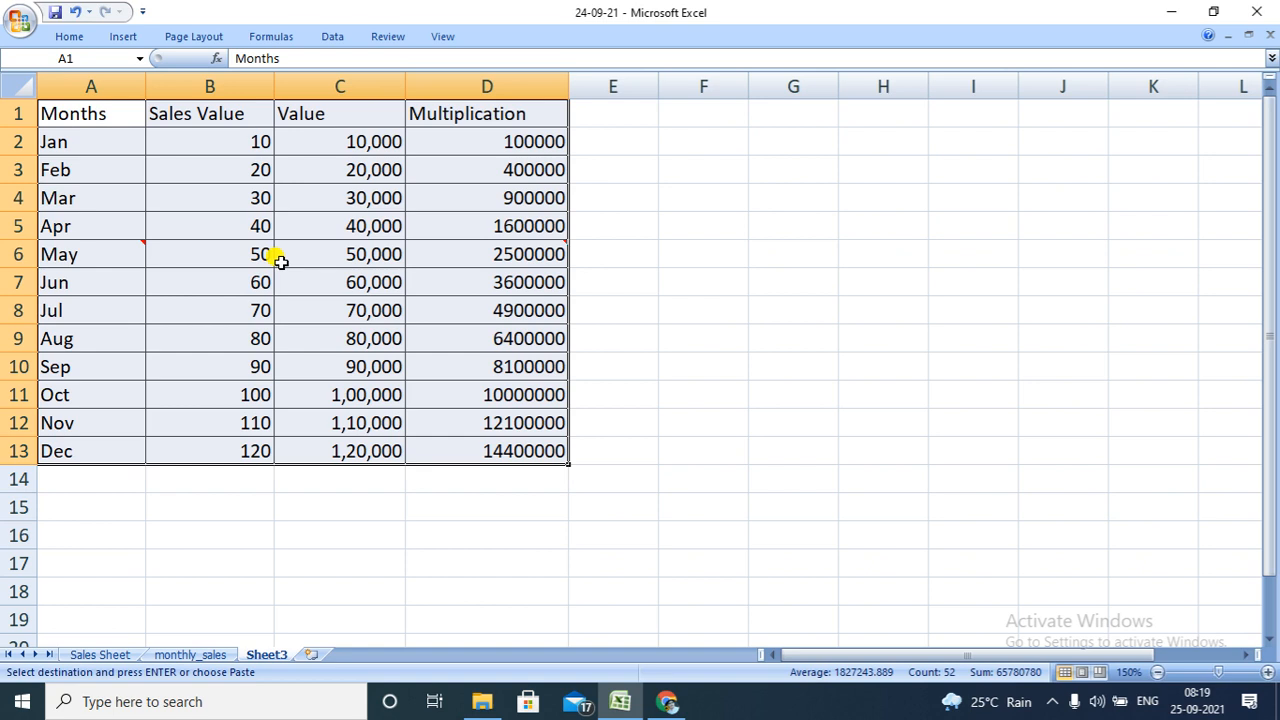
{"action": "left_click", "coordinate": [76, 115]}
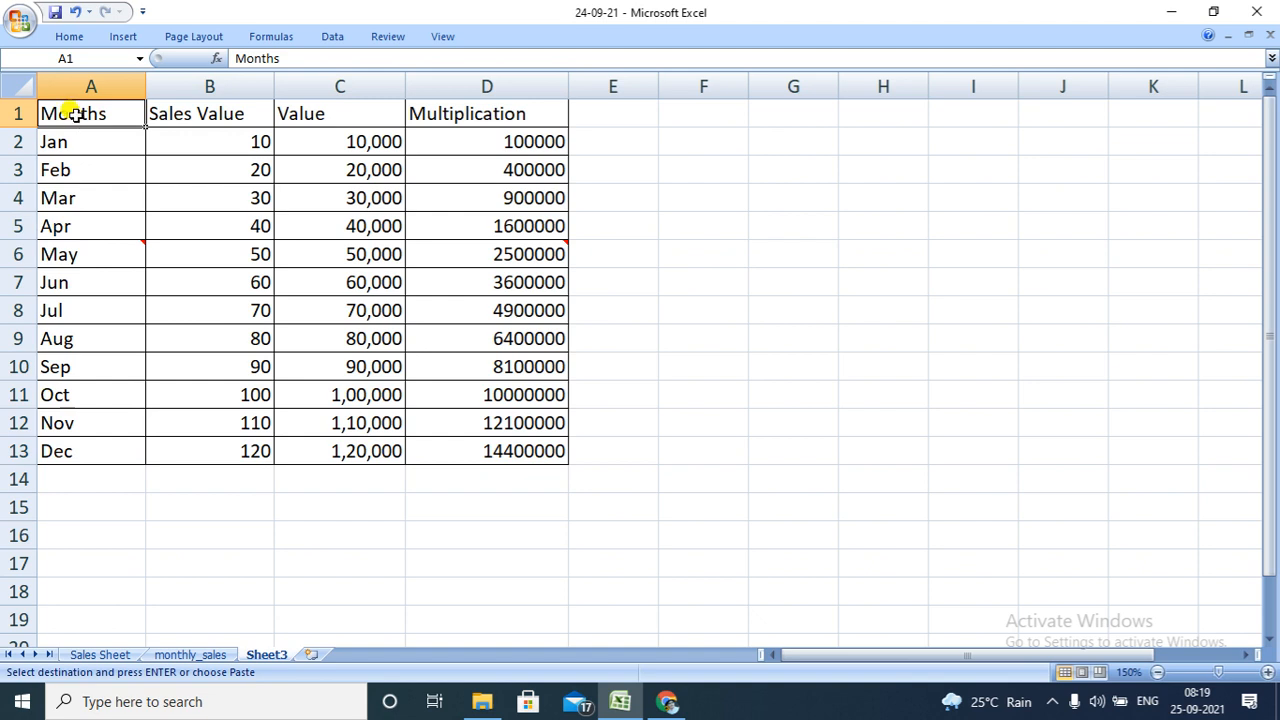
{"action": "double_click", "coordinate": [76, 115]}
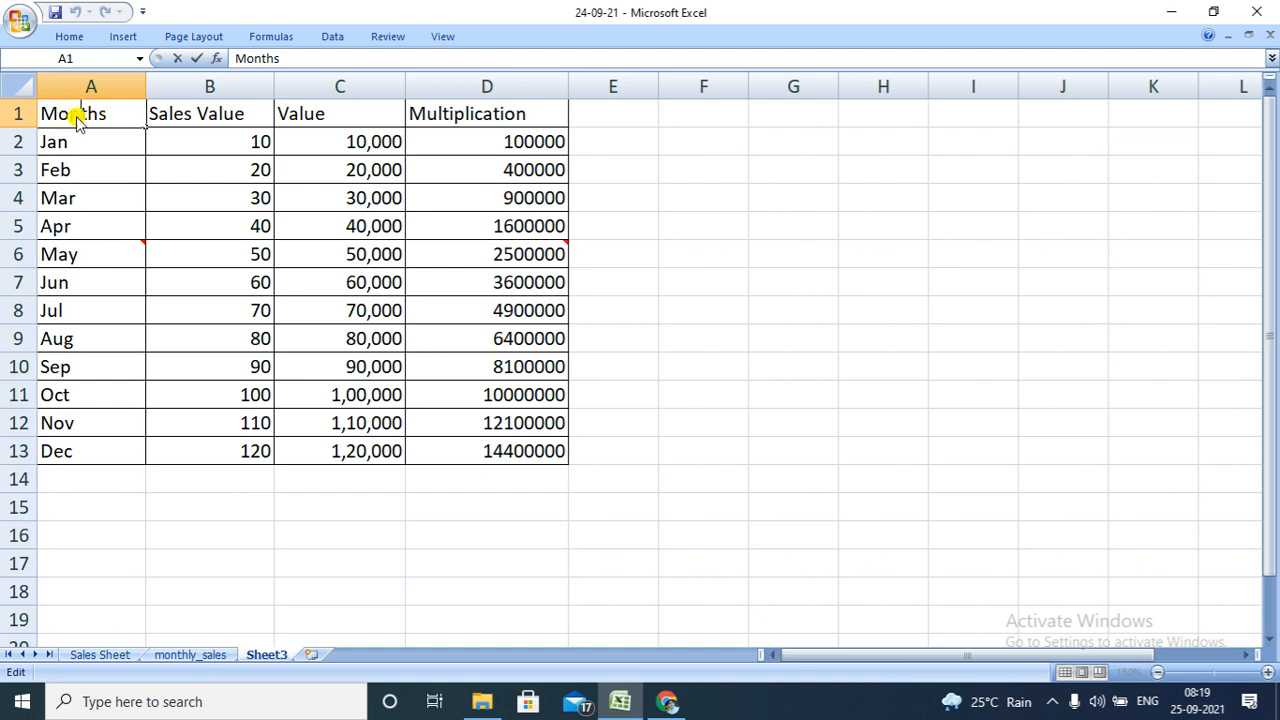
{"action": "left_click_drag", "start_coordinate": [77, 115], "coordinate": [106, 115]}
{"action": "left_click", "coordinate": [77, 115]}
{"action": "double_click", "coordinate": [76, 116]}
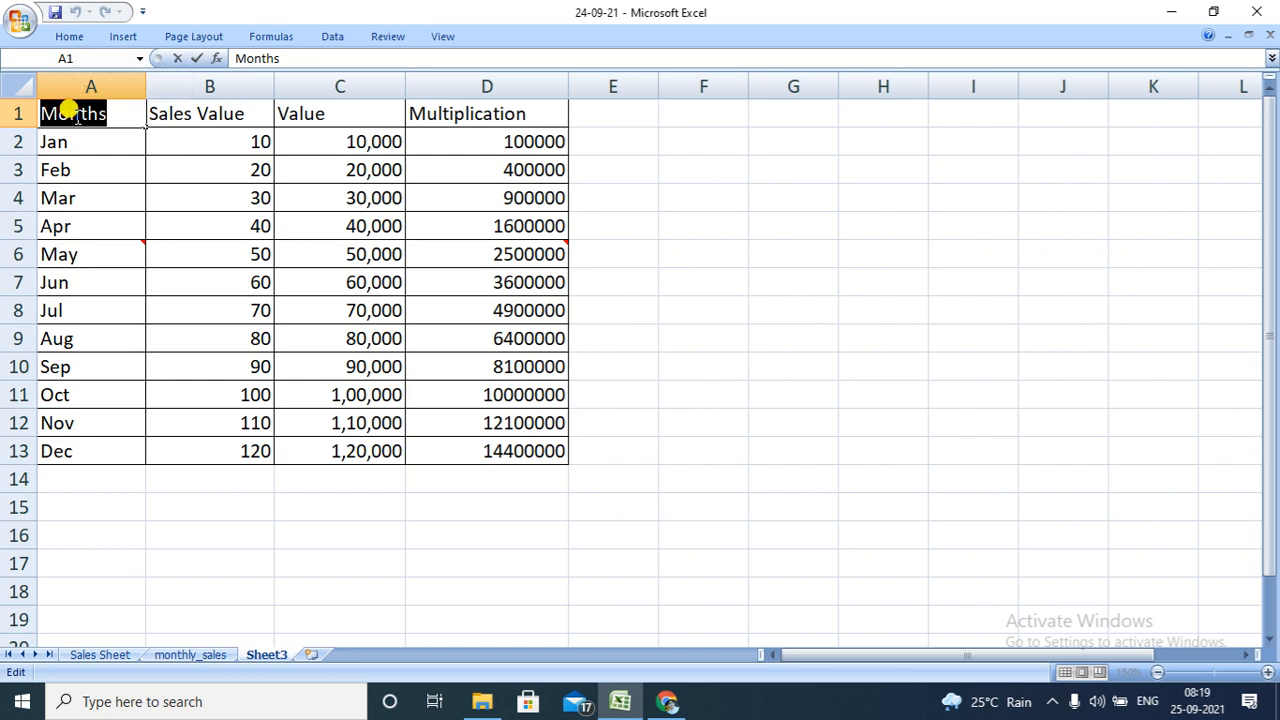
Copy the January to June rows A2:D7 on Sheet3 and paste them starting at A20.
{"action": "left_click", "coordinate": [76, 145]}
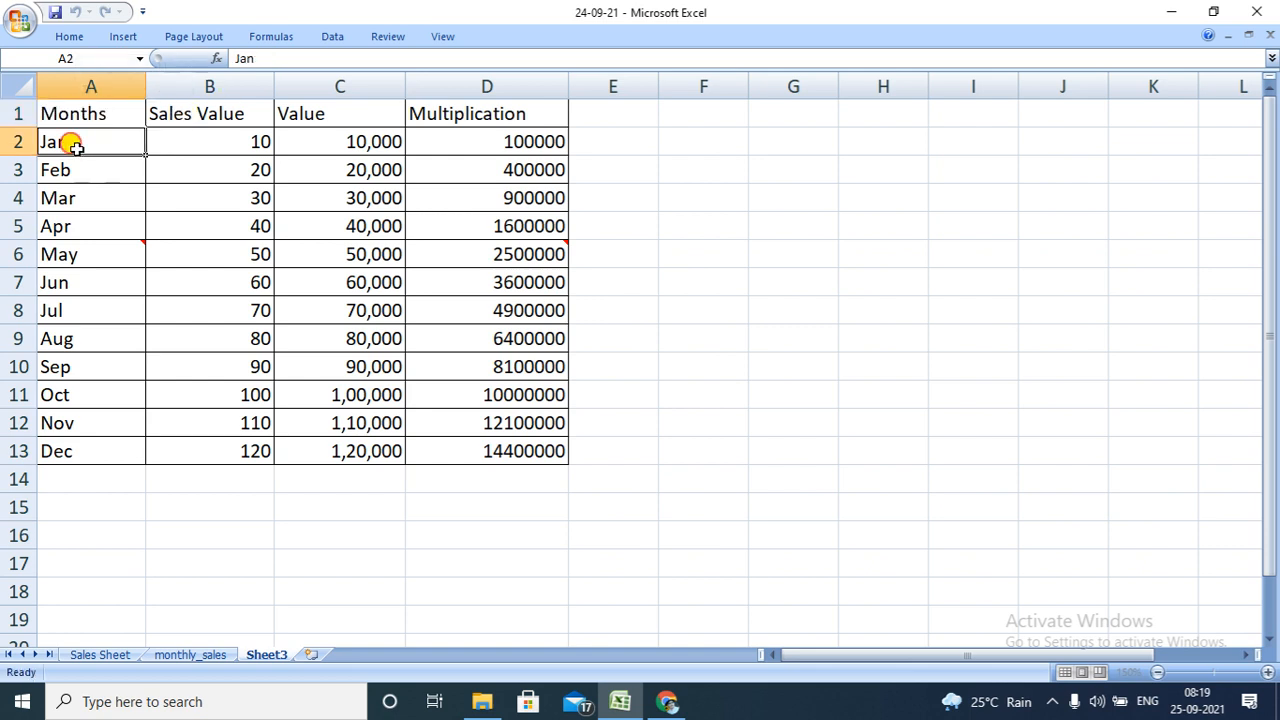
{"action": "key", "text": "shift+Right"}
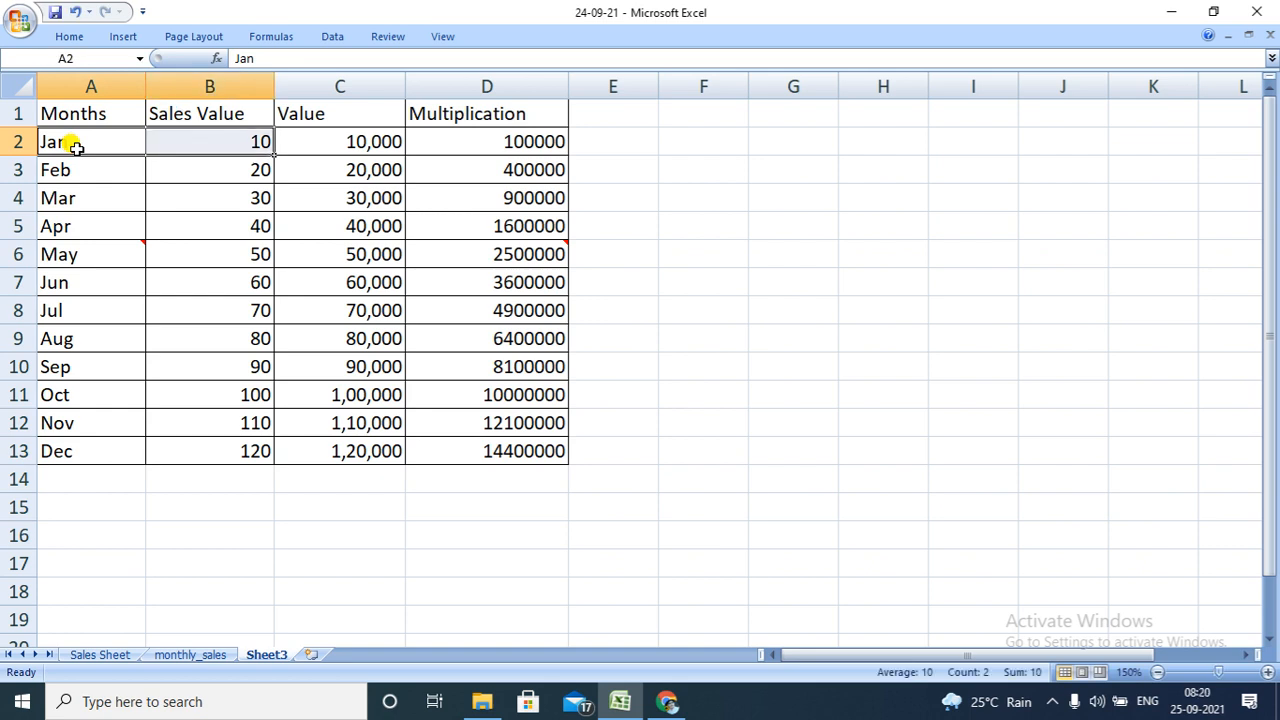
{"action": "key", "text": "shift+Right"}
{"action": "key", "text": "shift+Right"}
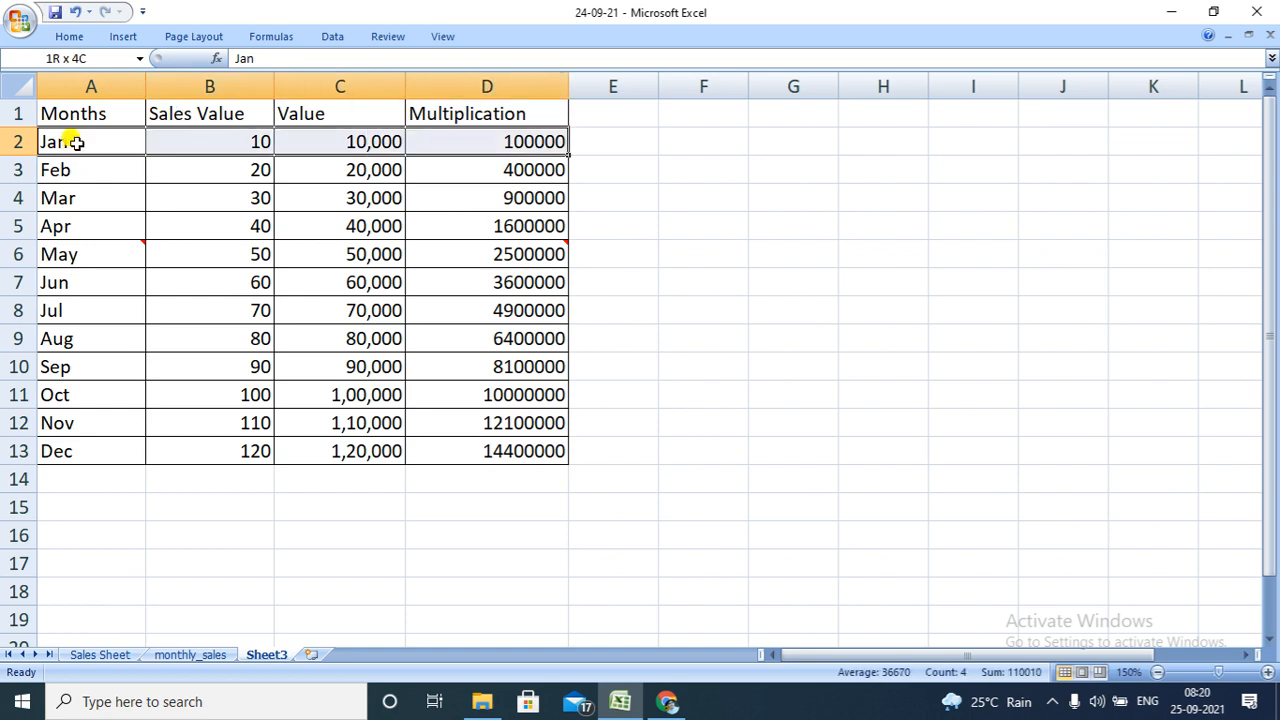
{"action": "key", "text": "shift+Down"}
{"action": "key", "text": "shift+Down"}
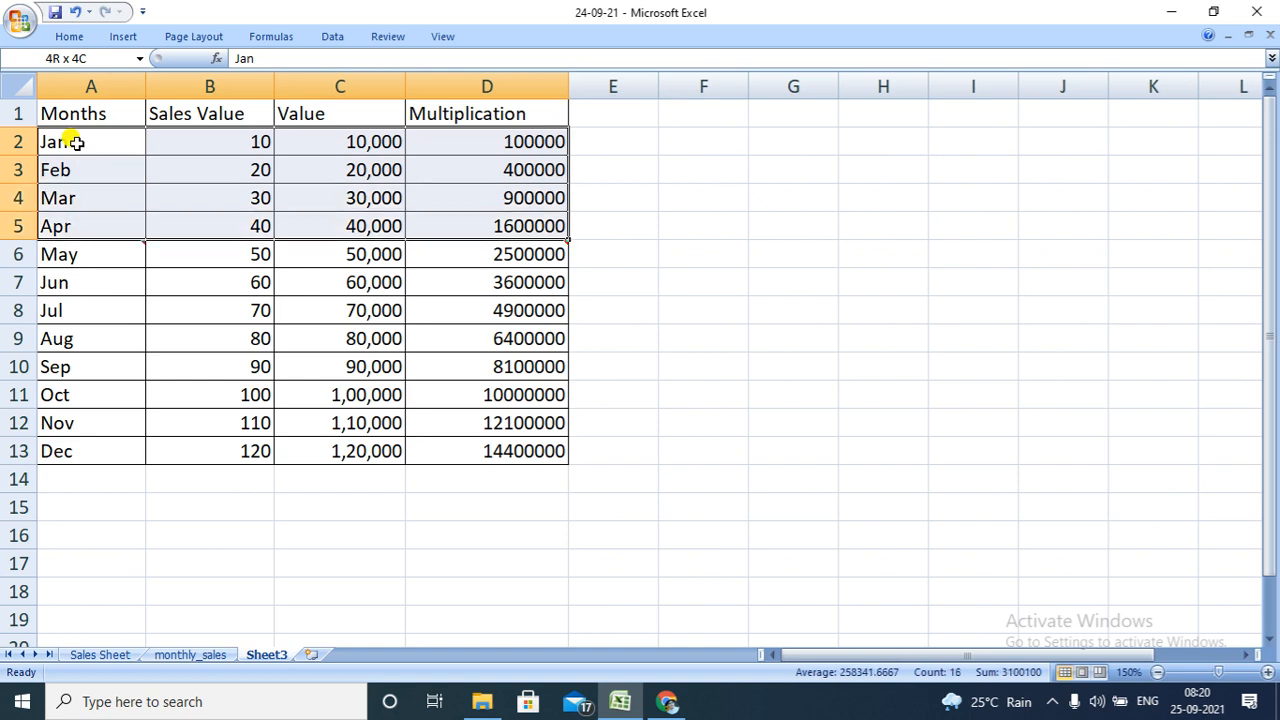
{"action": "key", "text": "shift+Down"}
{"action": "key", "text": "shift+Down"}
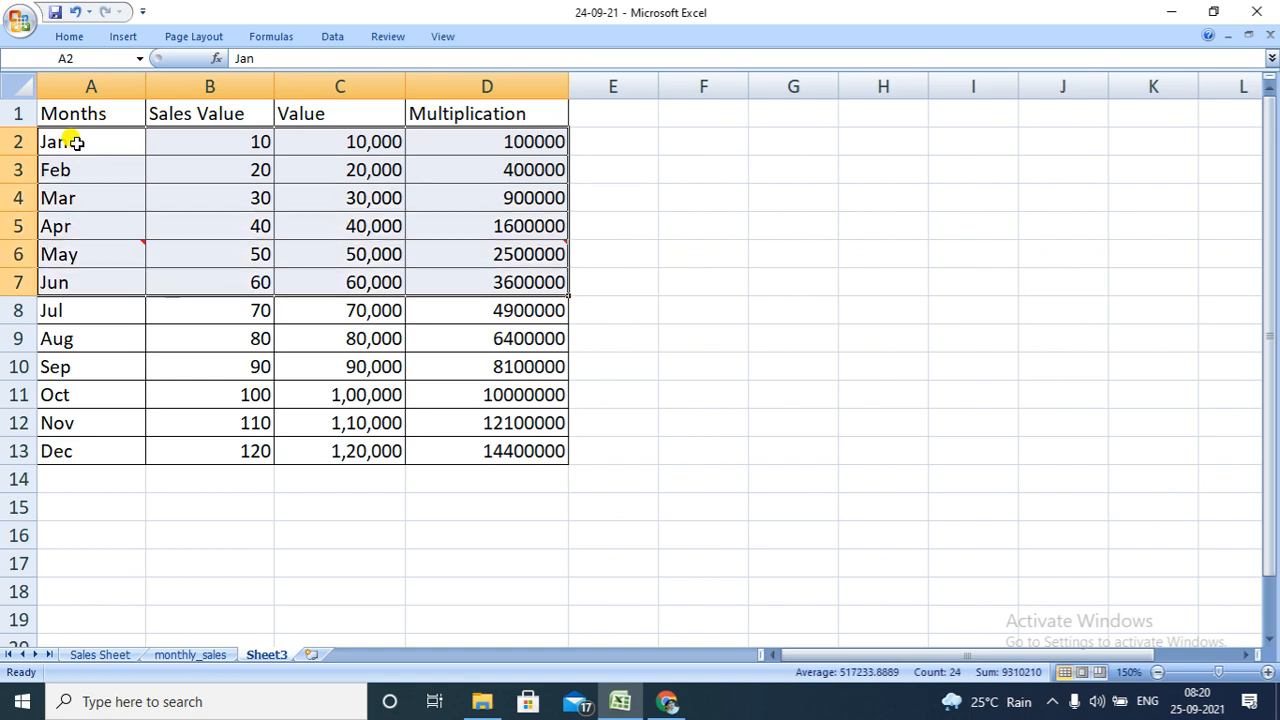
{"action": "key", "text": "ctrl+c"}
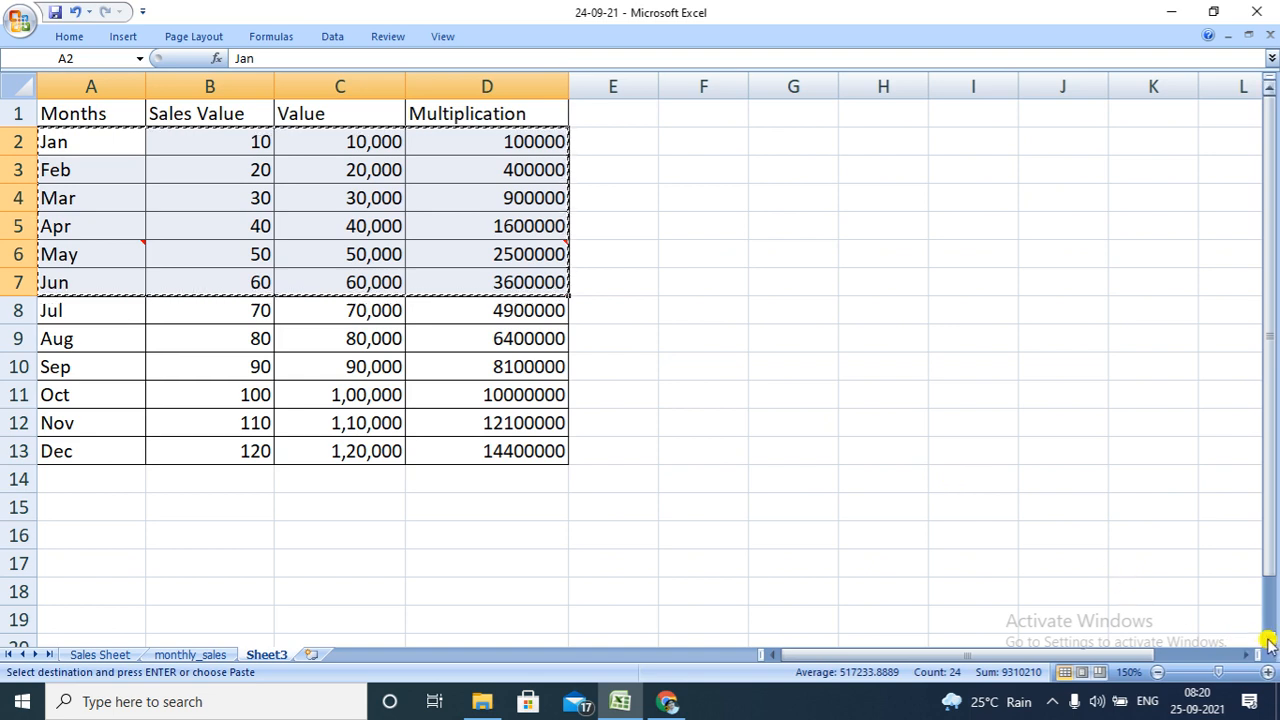
{"action": "scroll", "coordinate": [1267, 643], "scroll_direction": "down", "scroll_amount": 4}
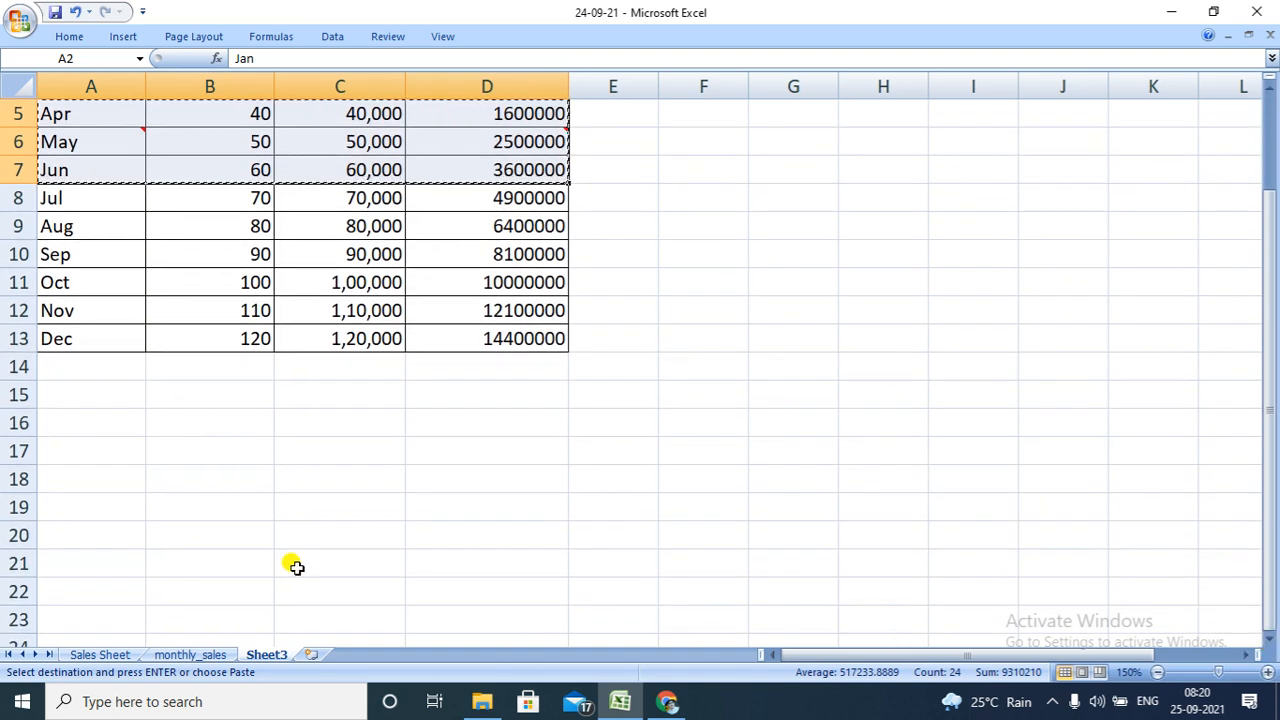
{"action": "left_click", "coordinate": [105, 534]}
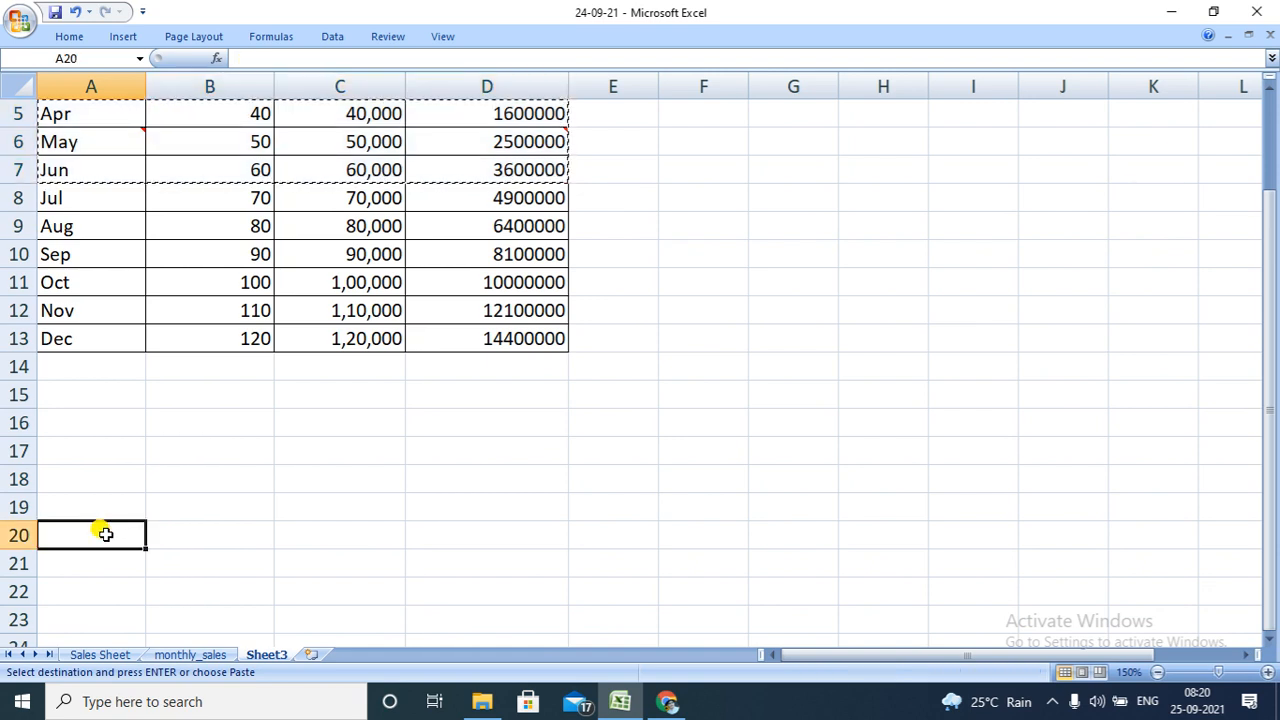
{"action": "key", "text": "ctrl+v"}
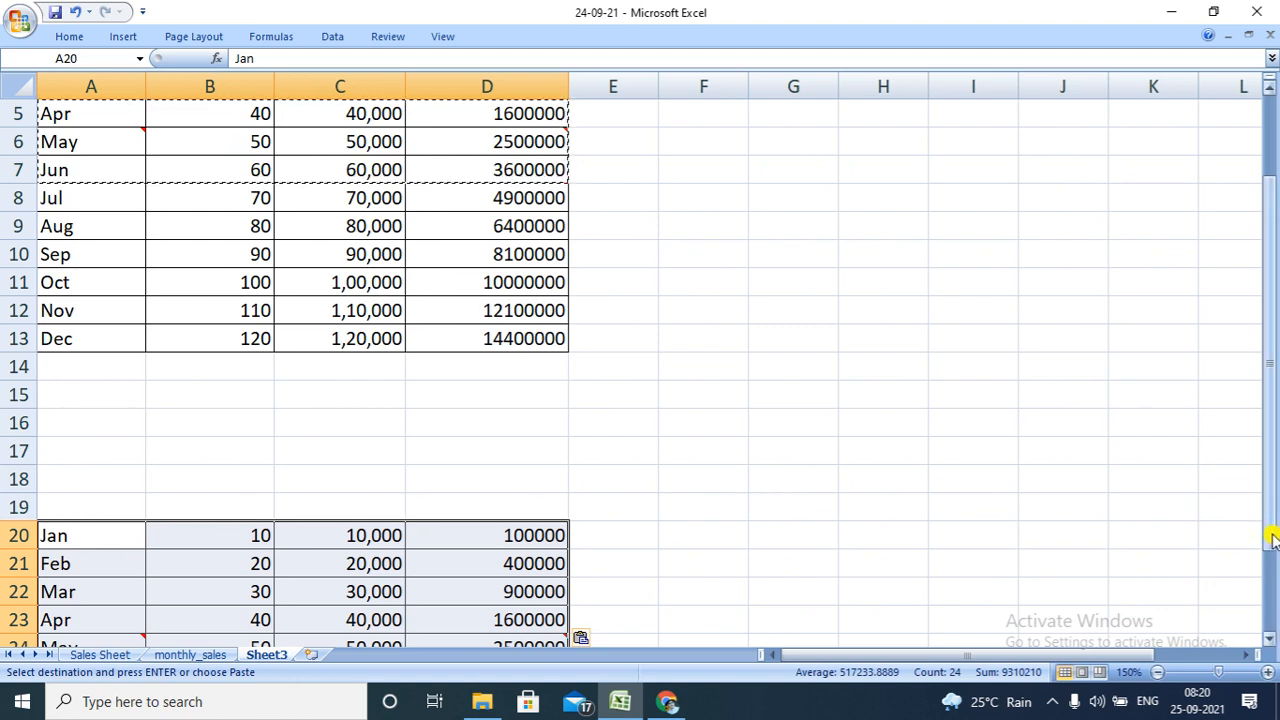
View the comment on the pasted May multiplication value in D24, and undo the paste at A20.
{"action": "left_click_drag", "start_coordinate": [1270, 540], "coordinate": [1270, 580]}
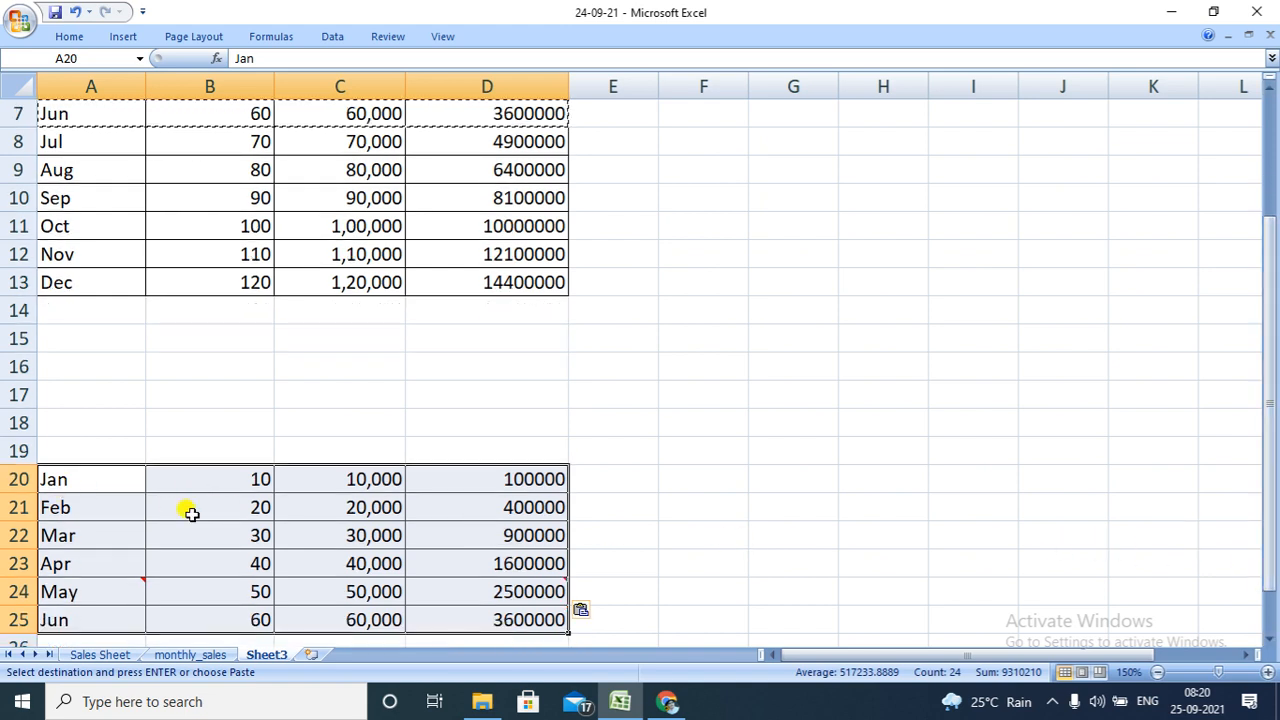
{"action": "mouse_move", "coordinate": [142, 583]}
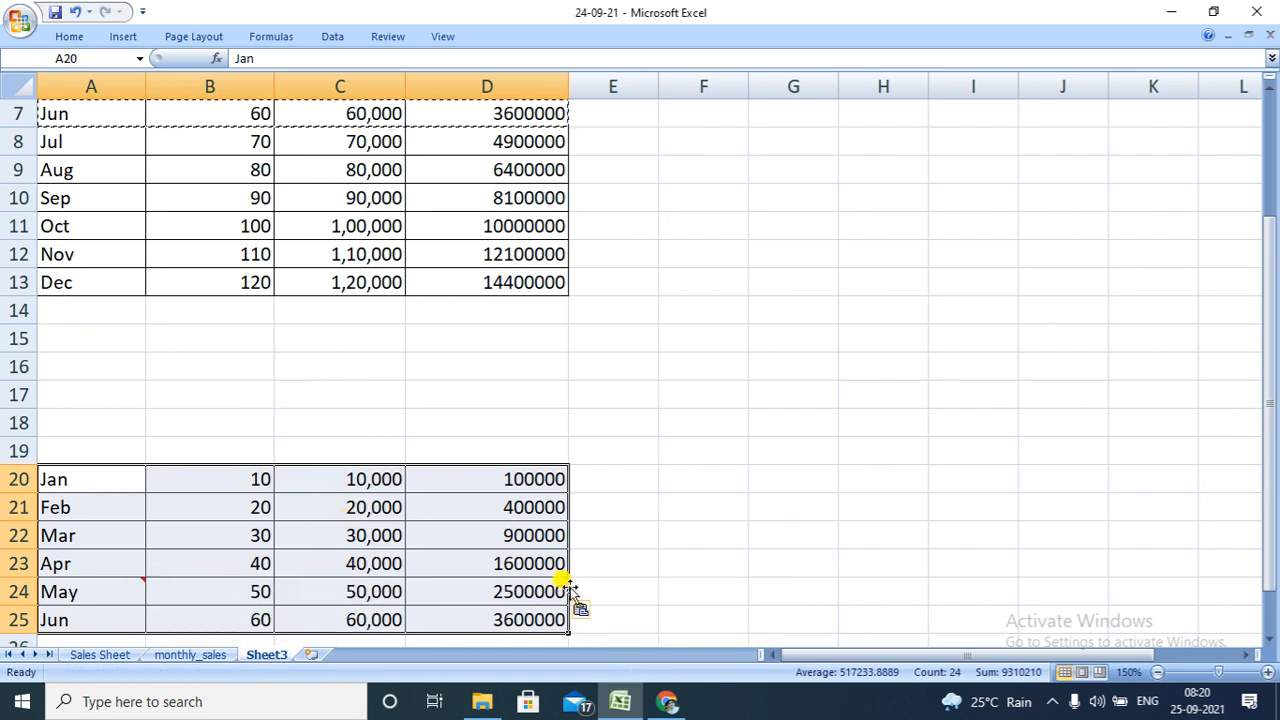
{"action": "mouse_move", "coordinate": [551, 580]}
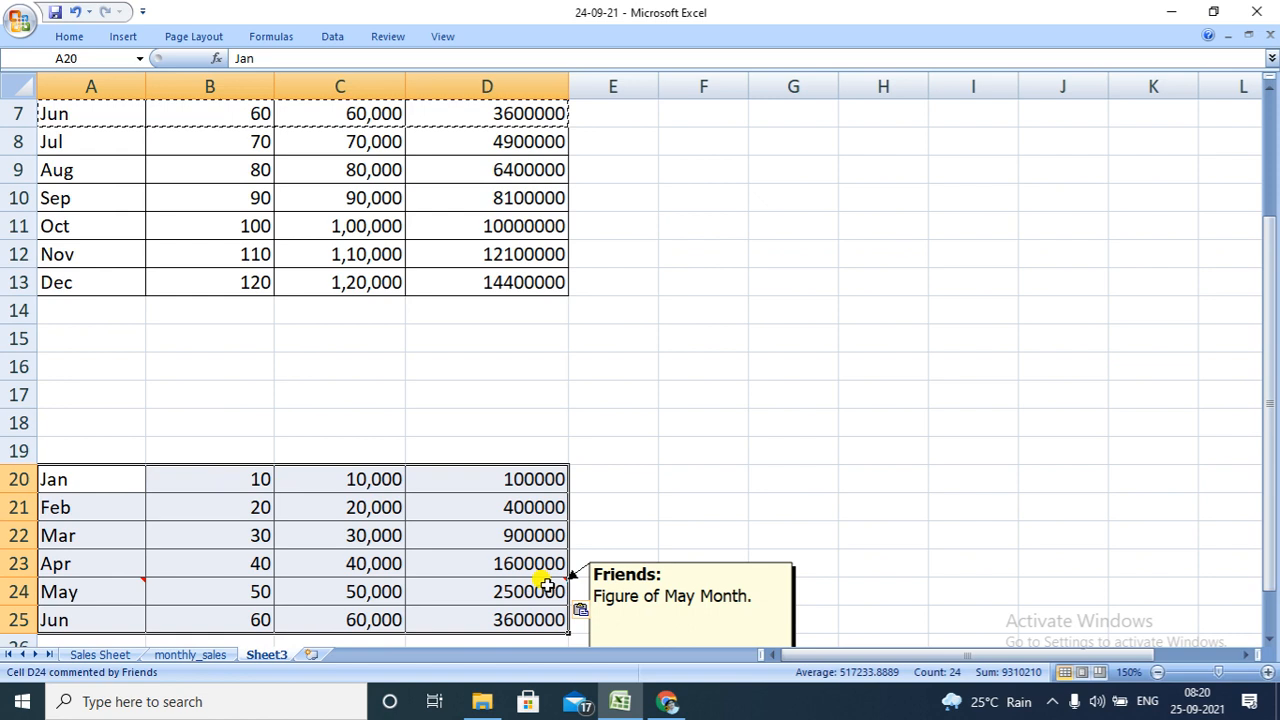
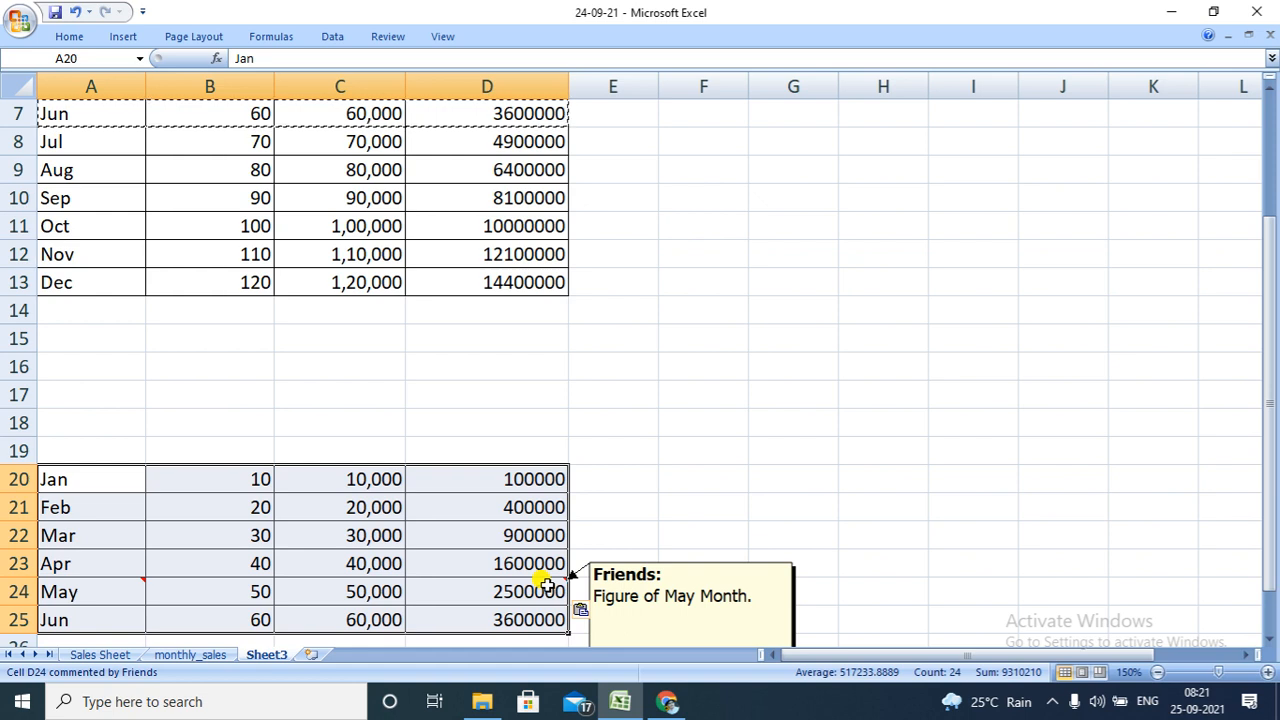
{"action": "key", "text": "ctrl+z"}
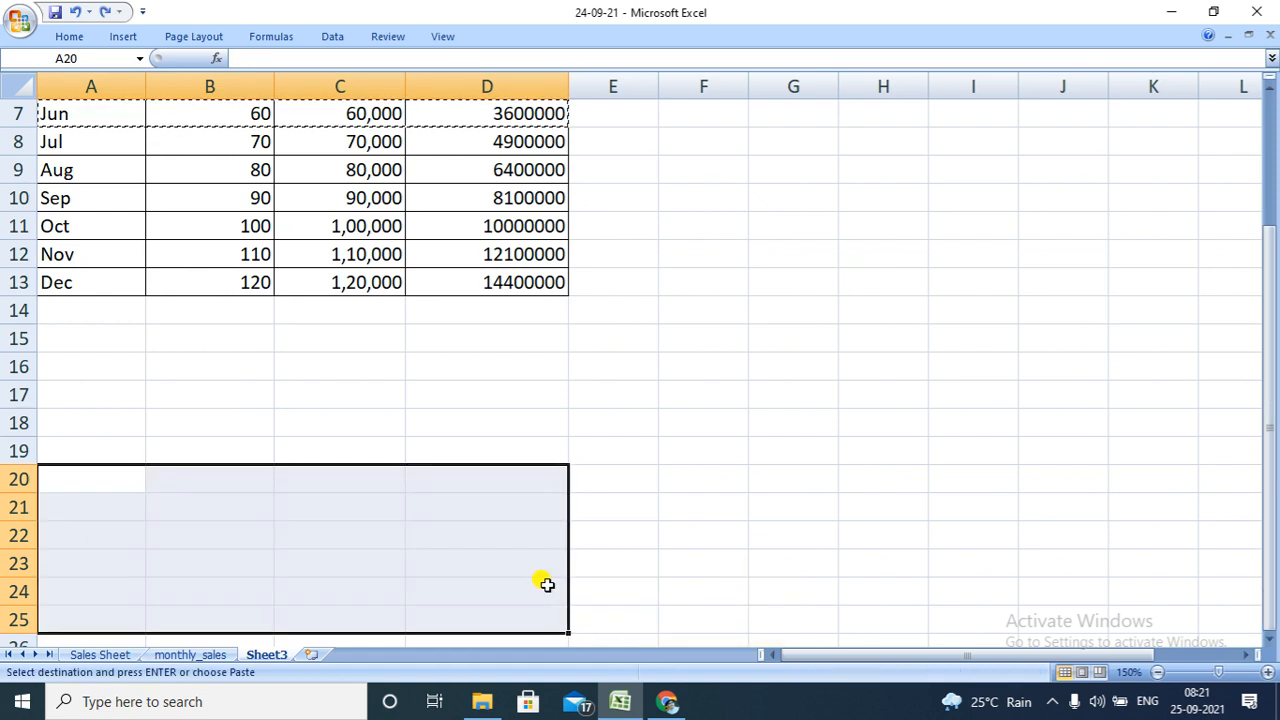
Copy the single Jan cell A2 into A17, and undo that paste.
{"action": "left_click_drag", "start_coordinate": [1273, 394], "coordinate": [1270, 309]}
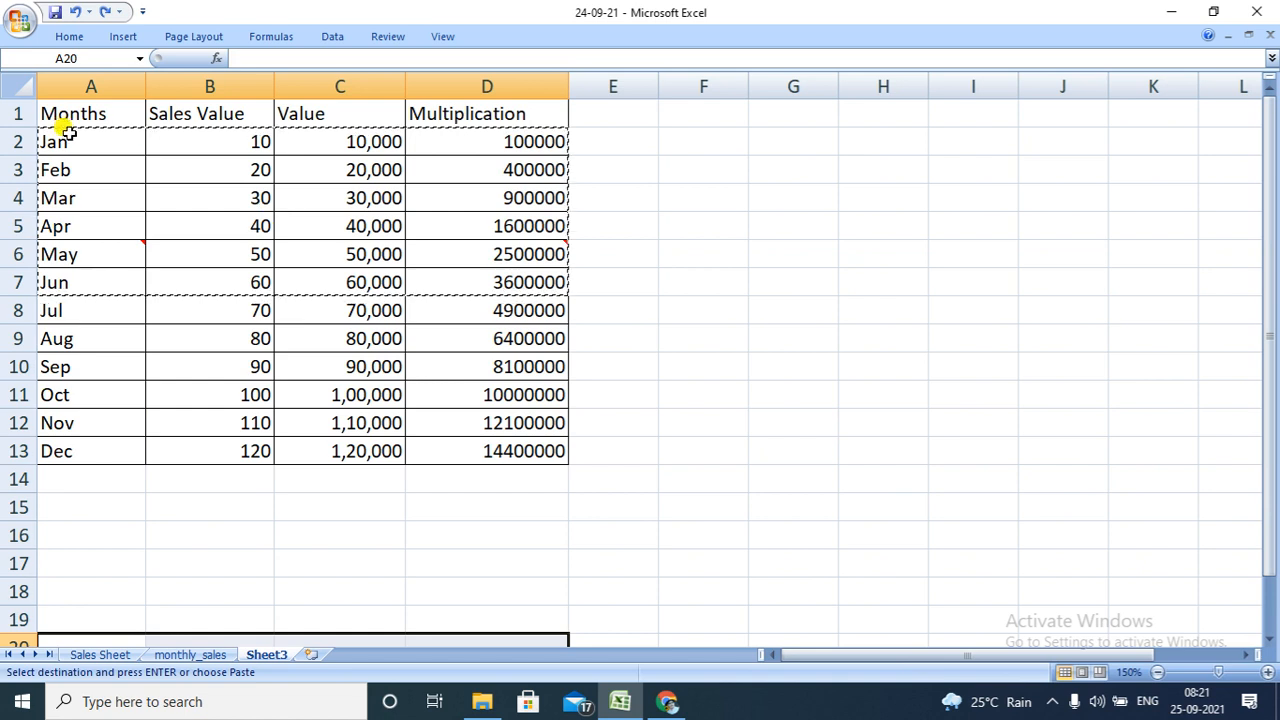
{"action": "left_click", "coordinate": [68, 137]}
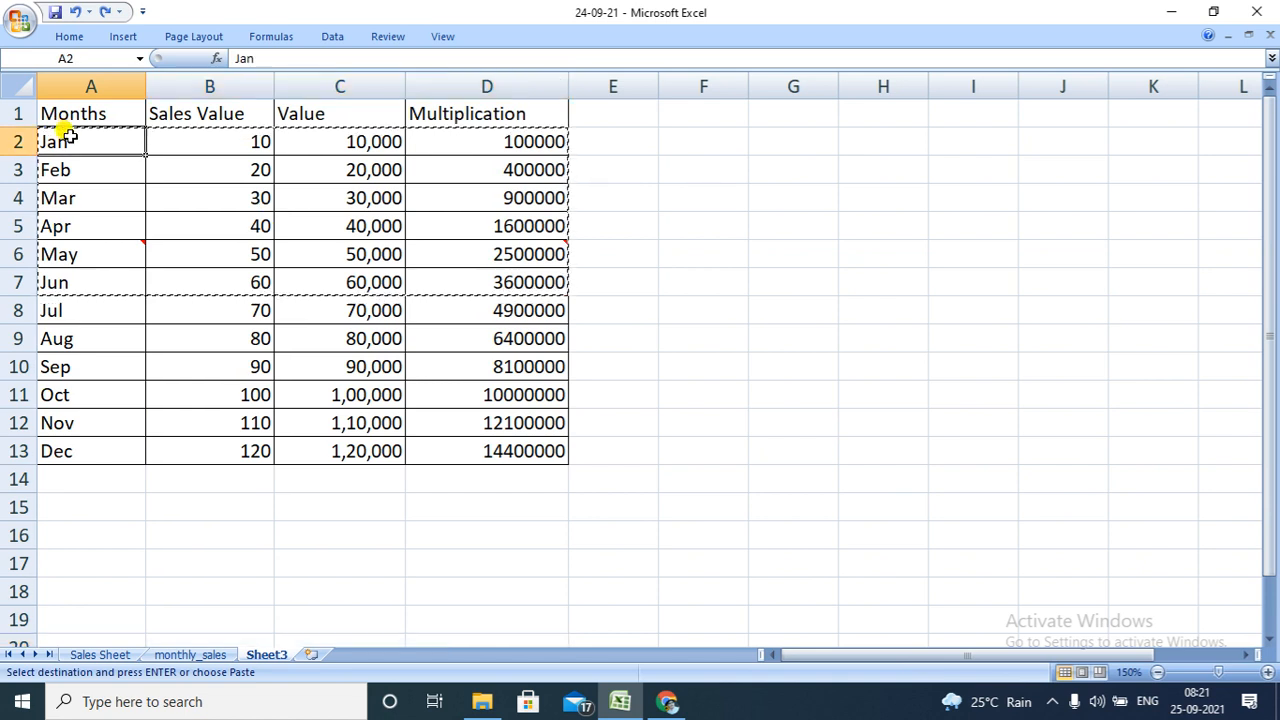
{"action": "key", "text": "ctrl+c"}
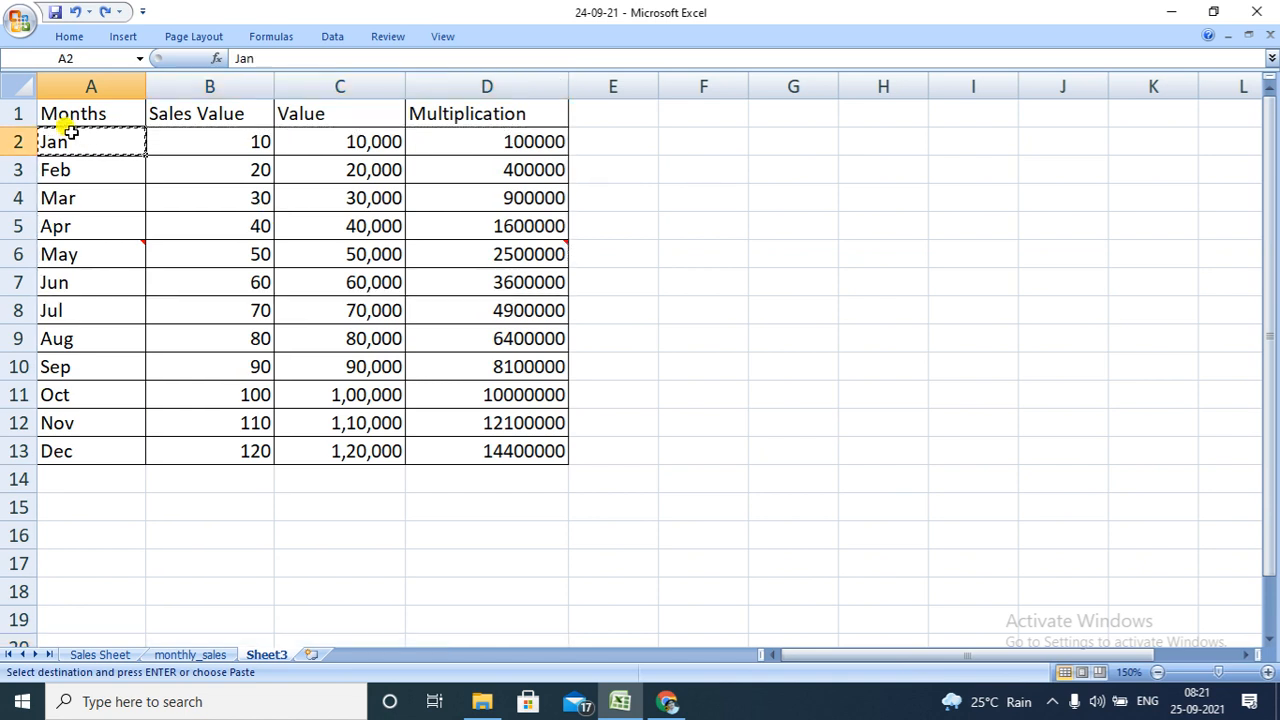
{"action": "left_click", "coordinate": [81, 566]}
{"action": "key", "text": "ctrl+v"}
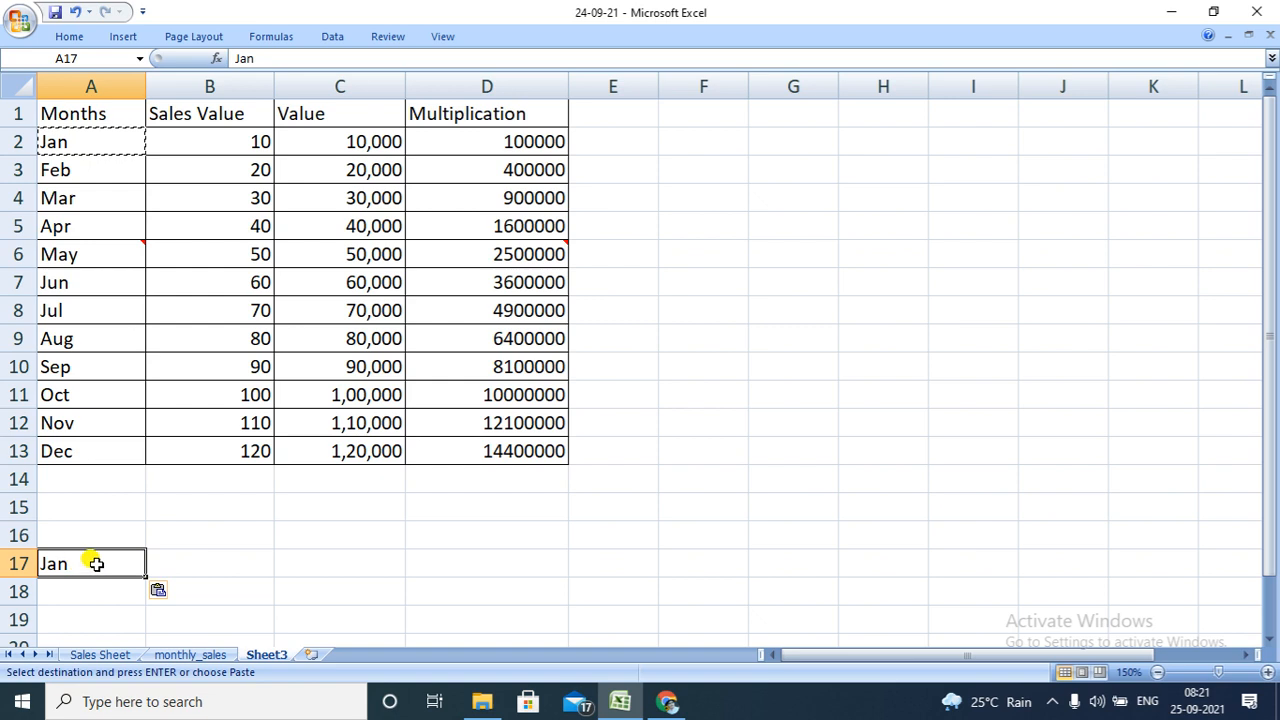
{"action": "key", "text": "ctrl+z"}
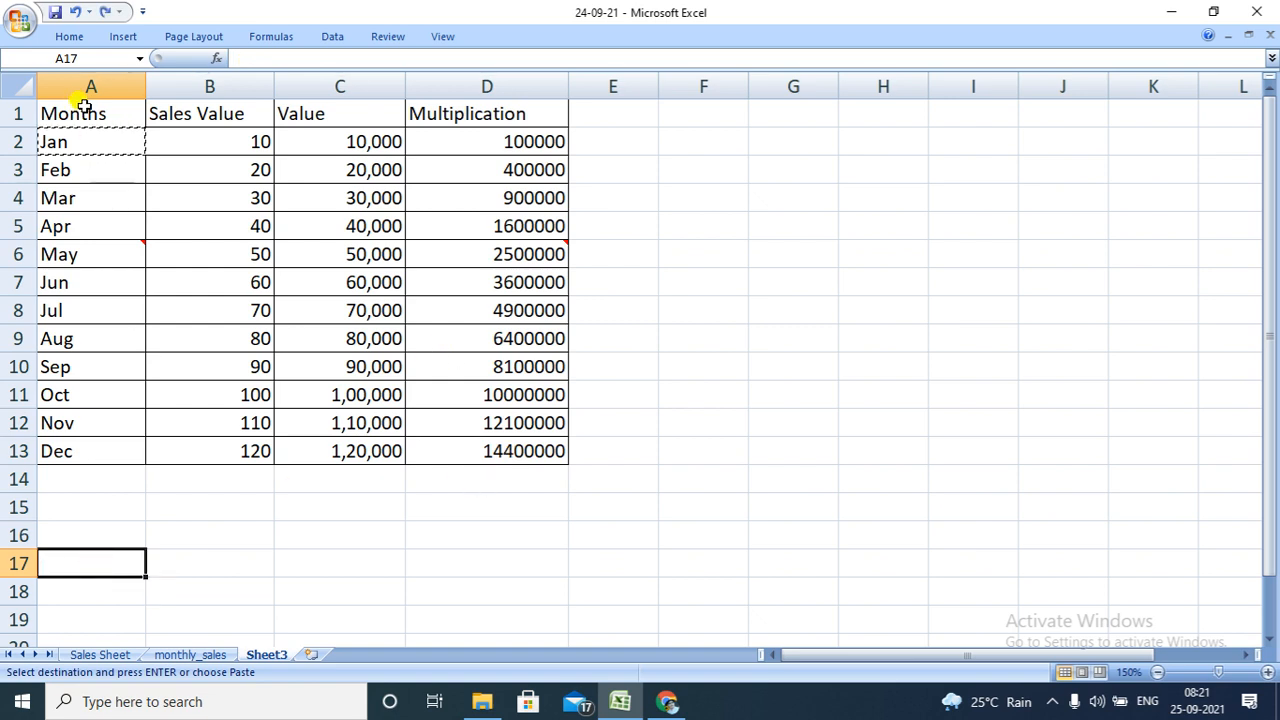
Select the January to June rows A2:D7 across all four columns and copy them.
{"action": "left_click", "coordinate": [81, 142]}
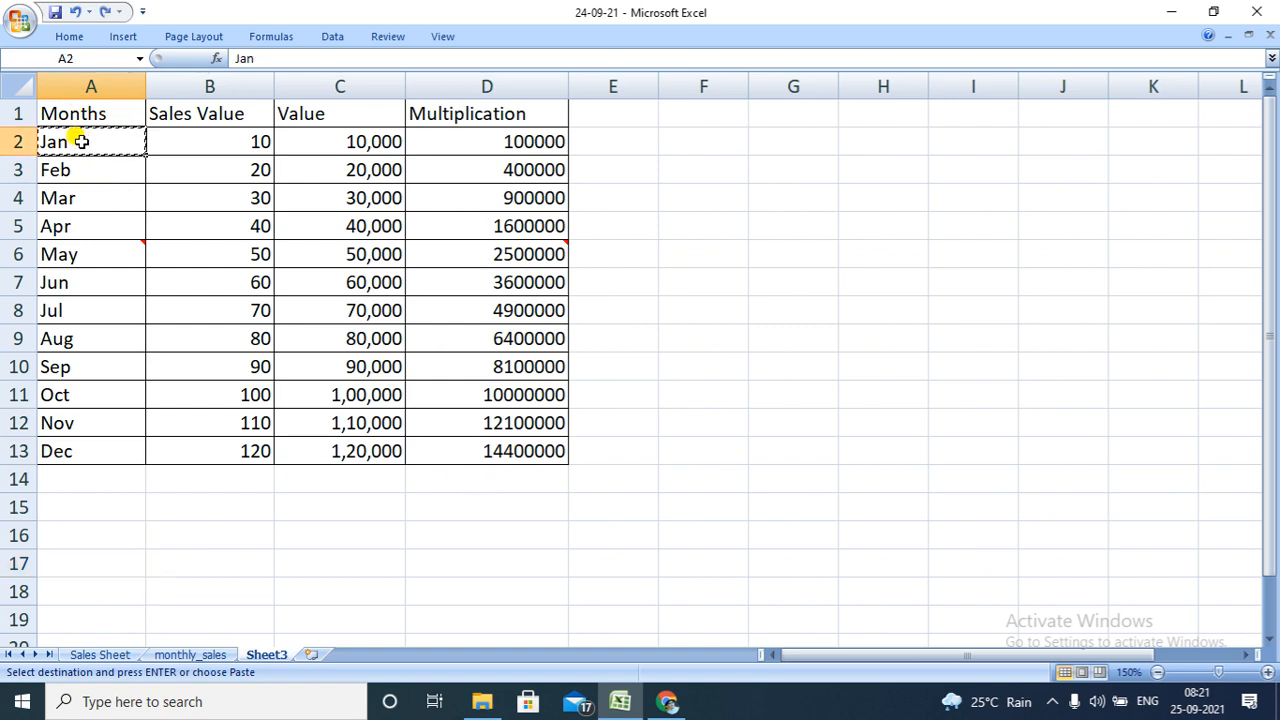
{"action": "key", "text": "shift+Right"}
{"action": "key", "text": "shift+Right"}
{"action": "key", "text": "shift+Right"}
{"action": "key", "text": "shift+Down"}
{"action": "key", "text": "shift+Down"}
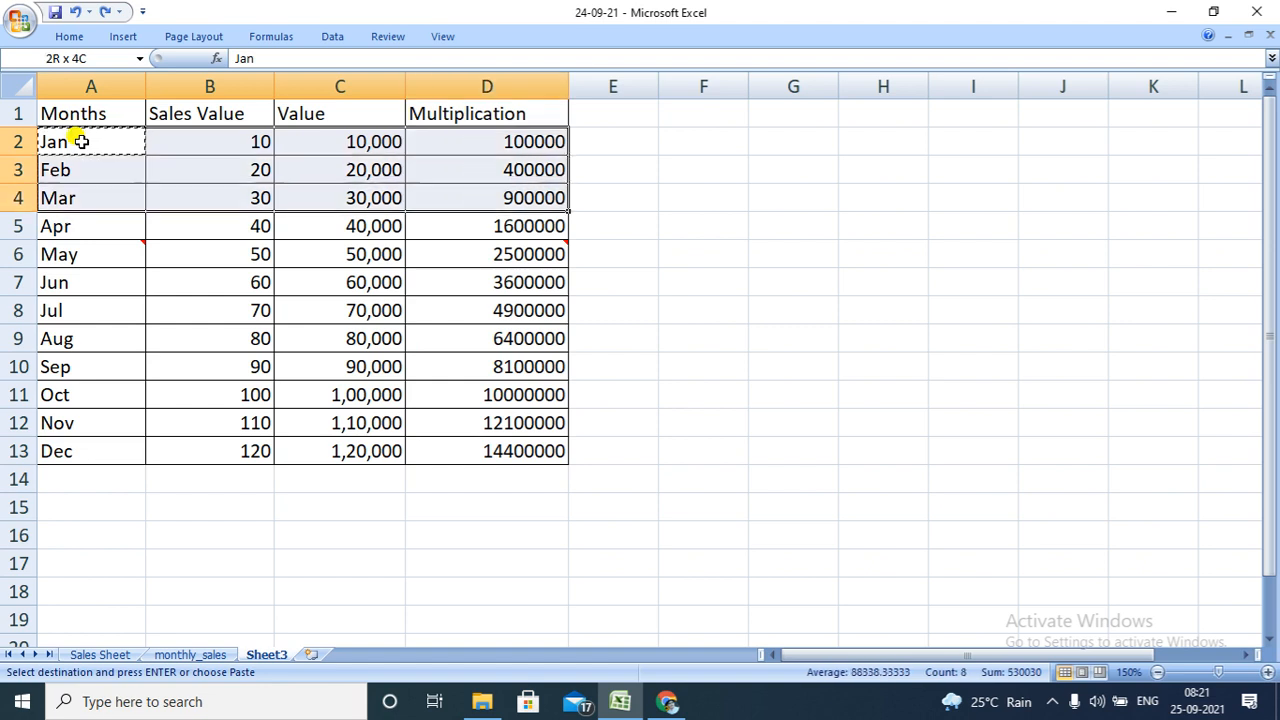
{"action": "key", "text": "shift+Down"}
{"action": "key", "text": "shift+Down"}
{"action": "key", "text": "shift+Down"}
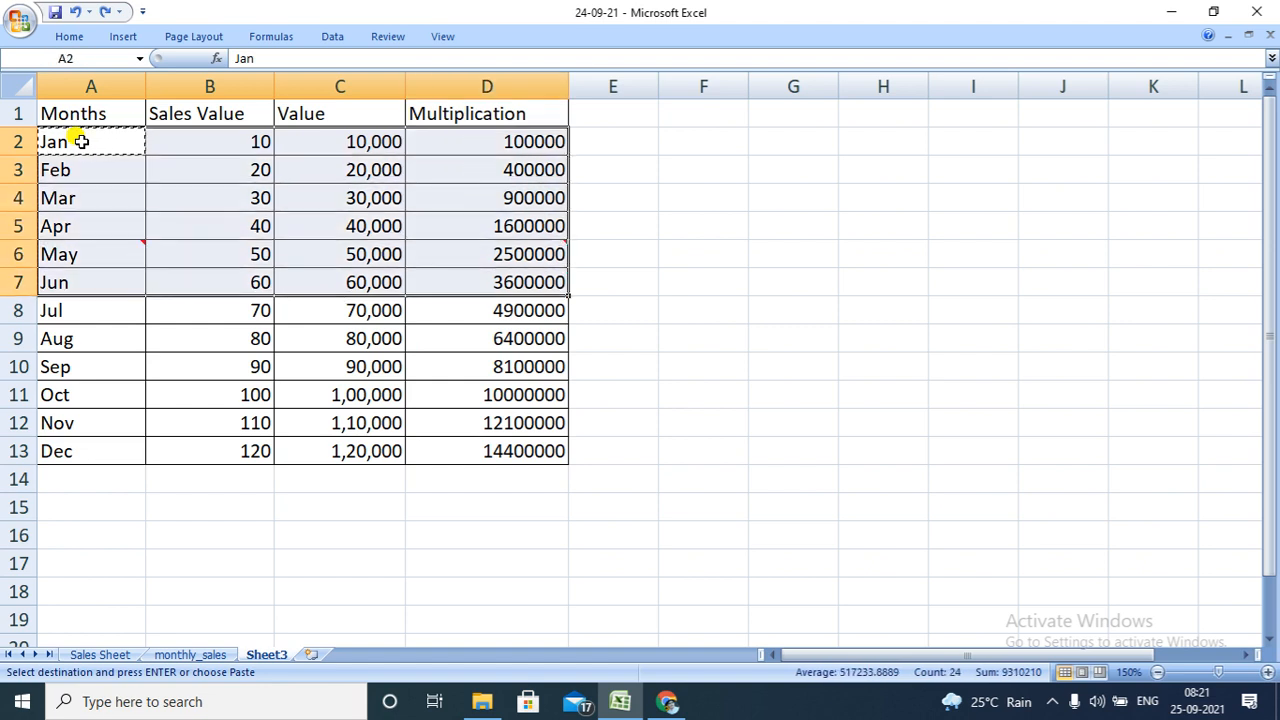
{"action": "key", "text": "ctrl+c"}
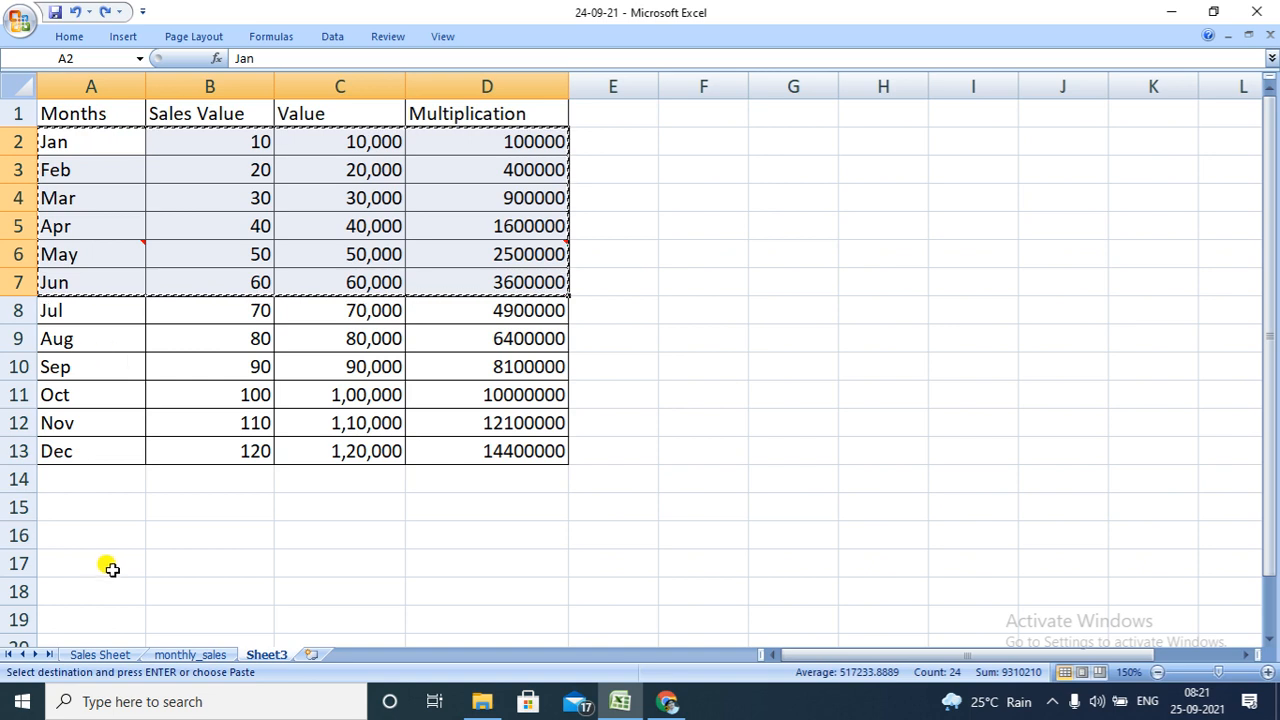
Paste the copied January to June rows starting at A19, and undo the paste.
{"action": "left_click", "coordinate": [110, 620]}
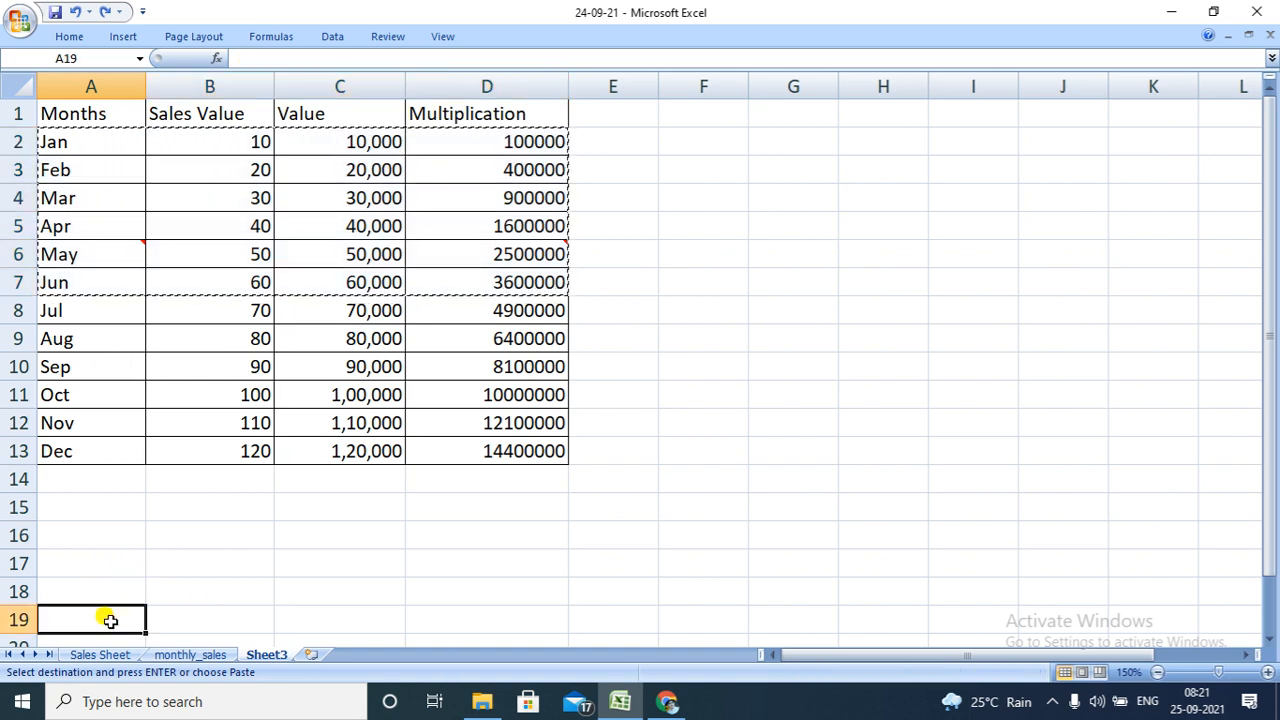
{"action": "key", "text": "ctrl+v"}
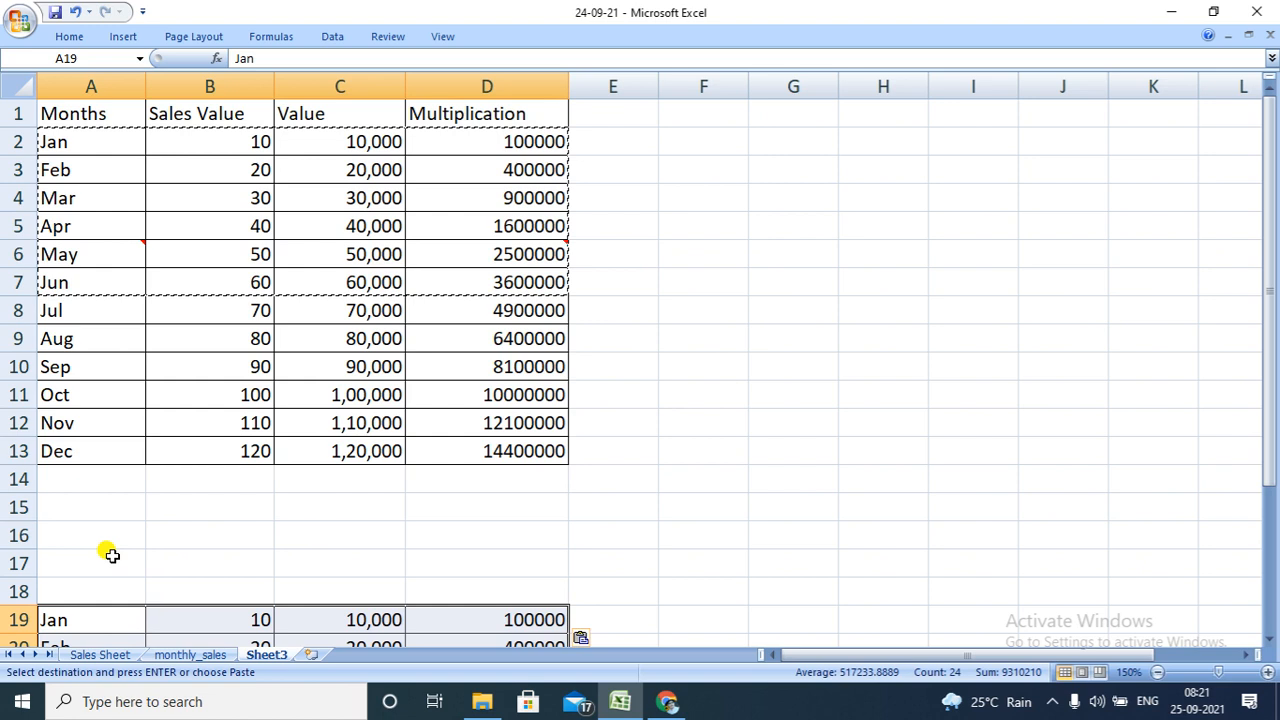
{"action": "key", "text": "ctrl+z"}
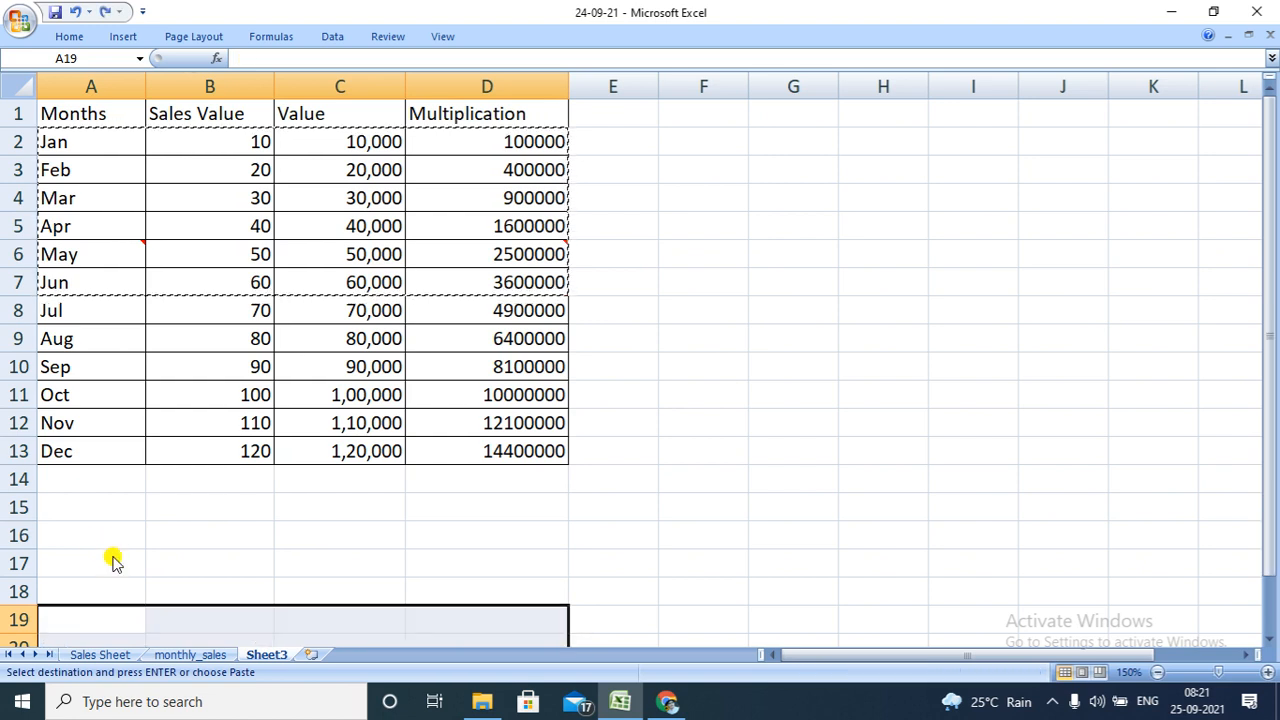
Select the January to June rows A2:D7 again, starting from the Jan cell.
{"action": "key", "text": "ctrl+Home"}
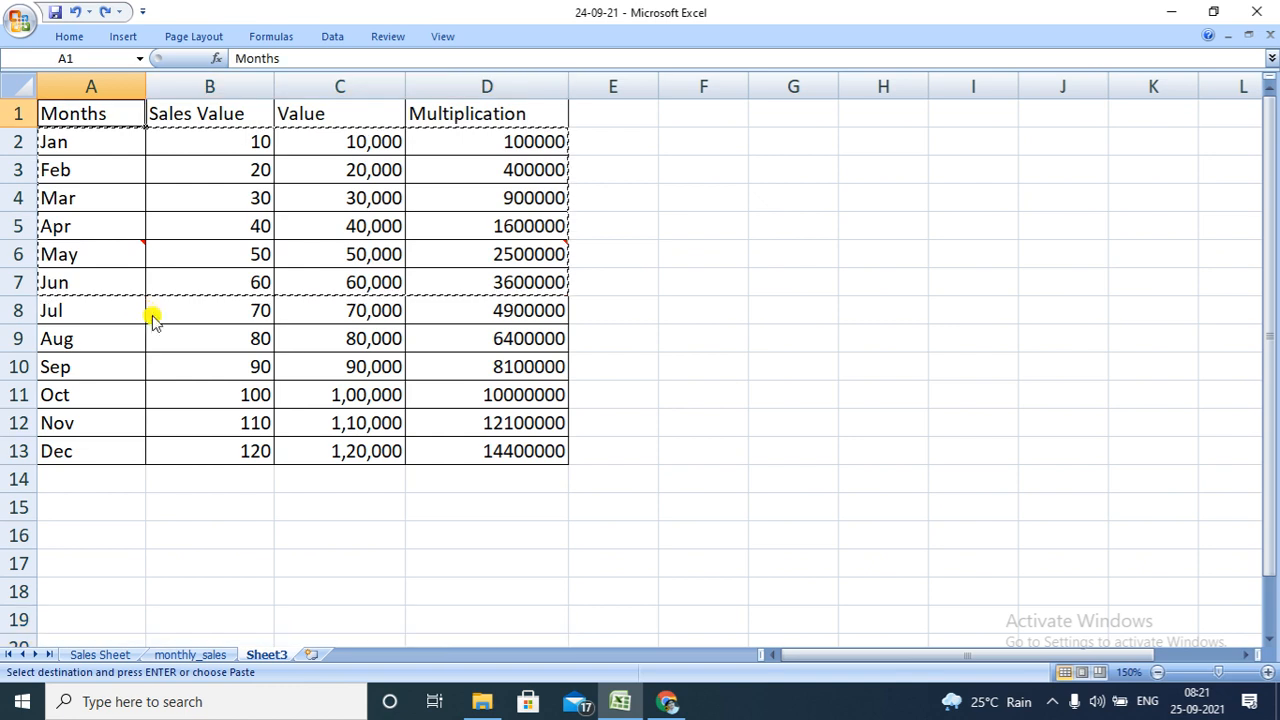
{"action": "left_click", "coordinate": [80, 132]}
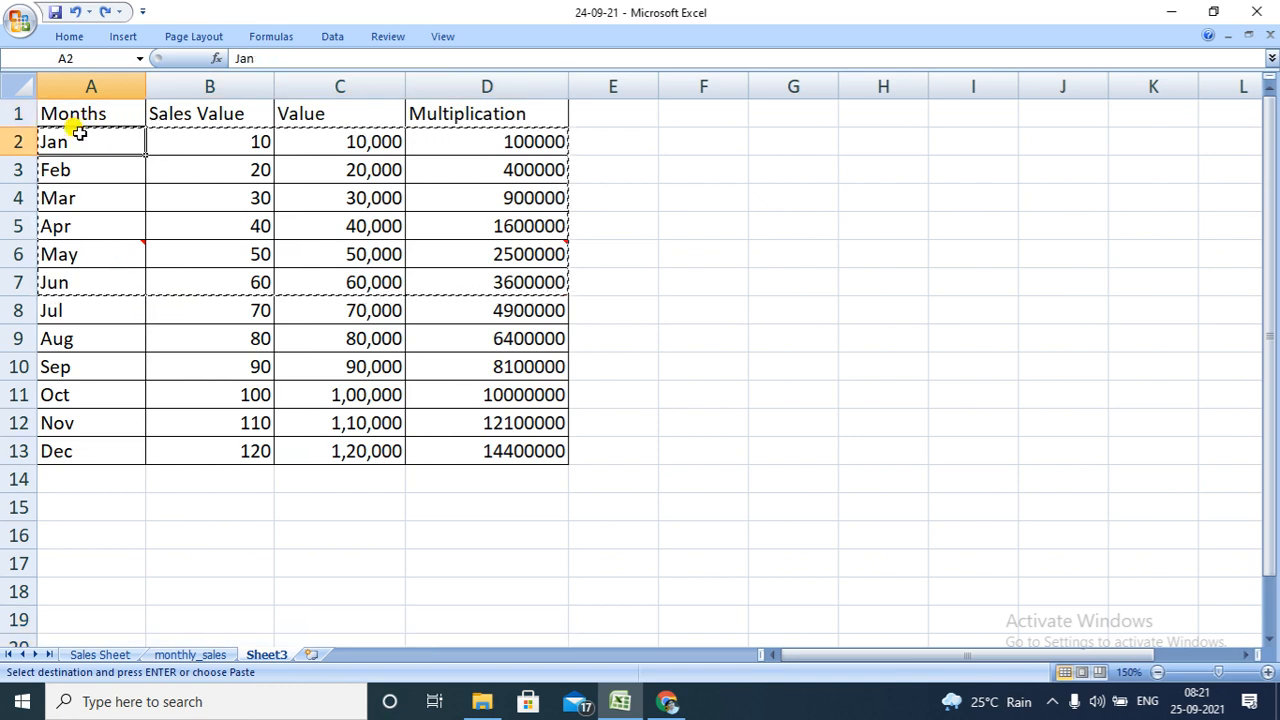
{"action": "key", "text": "shift+Right"}
{"action": "key", "text": "shift+Right"}
{"action": "key", "text": "shift+Right"}
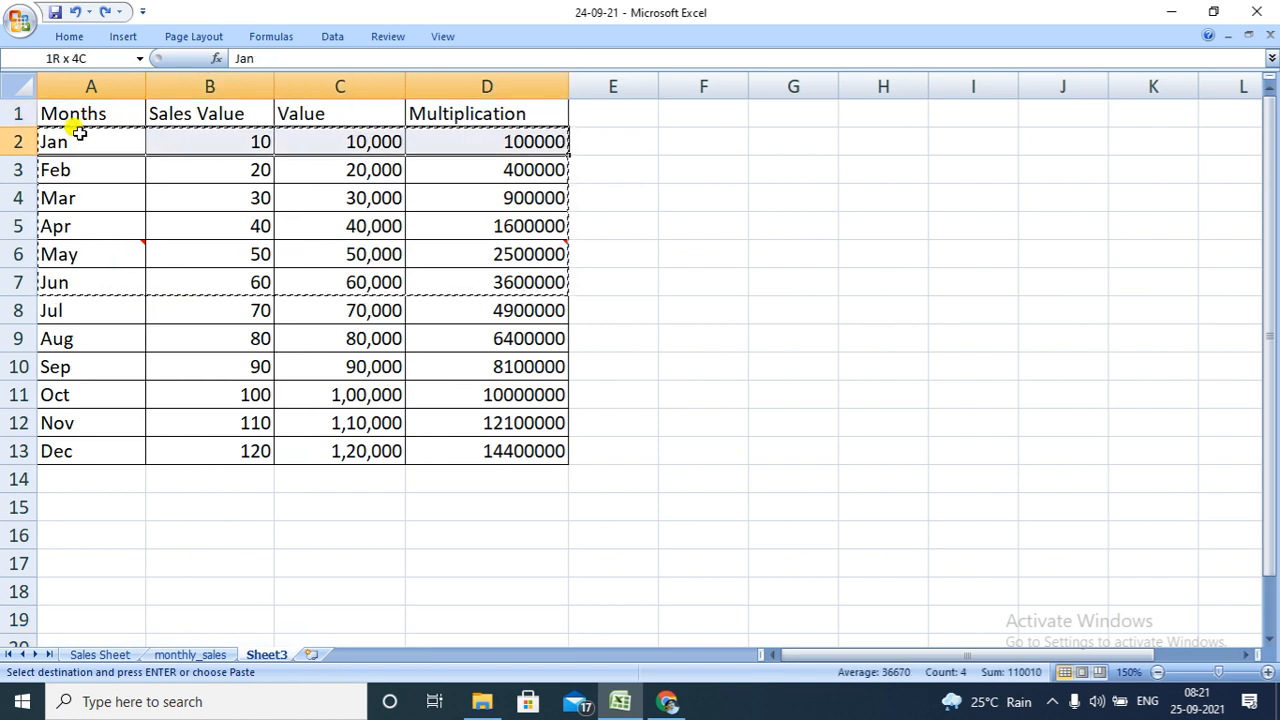
{"action": "key", "text": "shift+Down"}
{"action": "key", "text": "shift+Down"}
{"action": "key", "text": "shift+Down"}
{"action": "key", "text": "shift+Down"}
{"action": "key", "text": "shift+Down"}
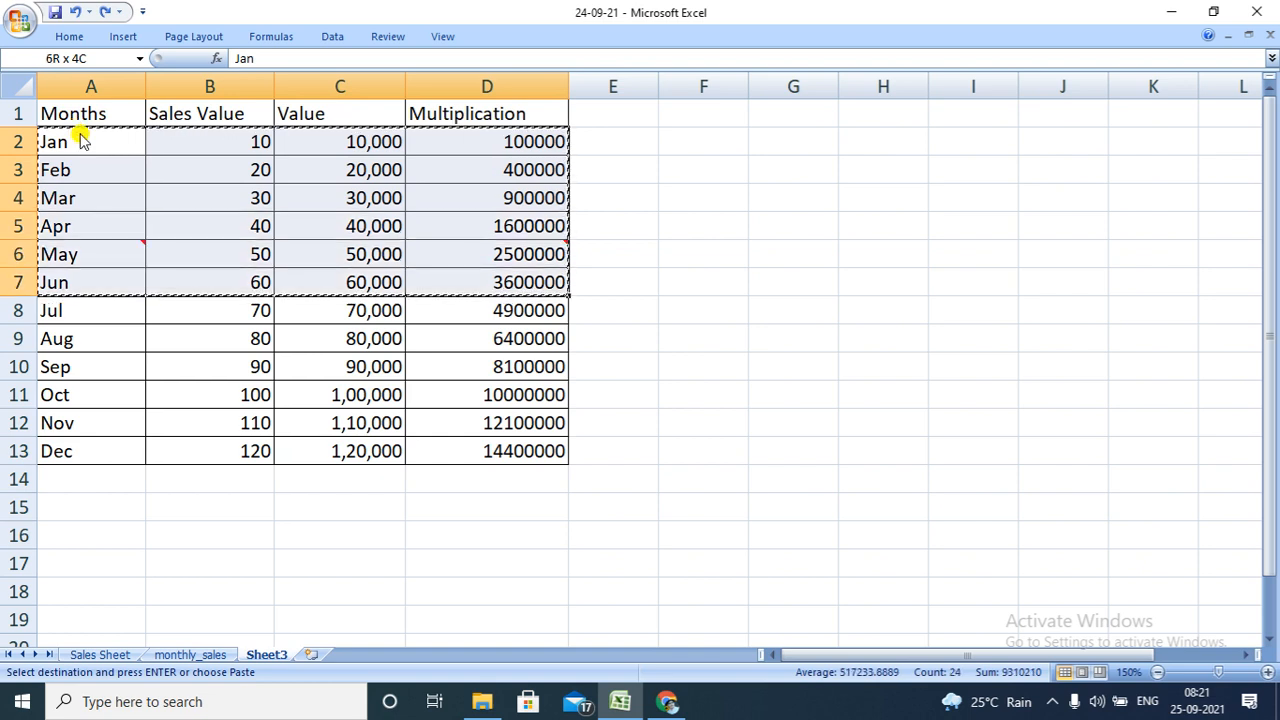
Open the Paste Special options for destination cell A18 and close them without pasting.
{"action": "left_click", "coordinate": [91, 589]}
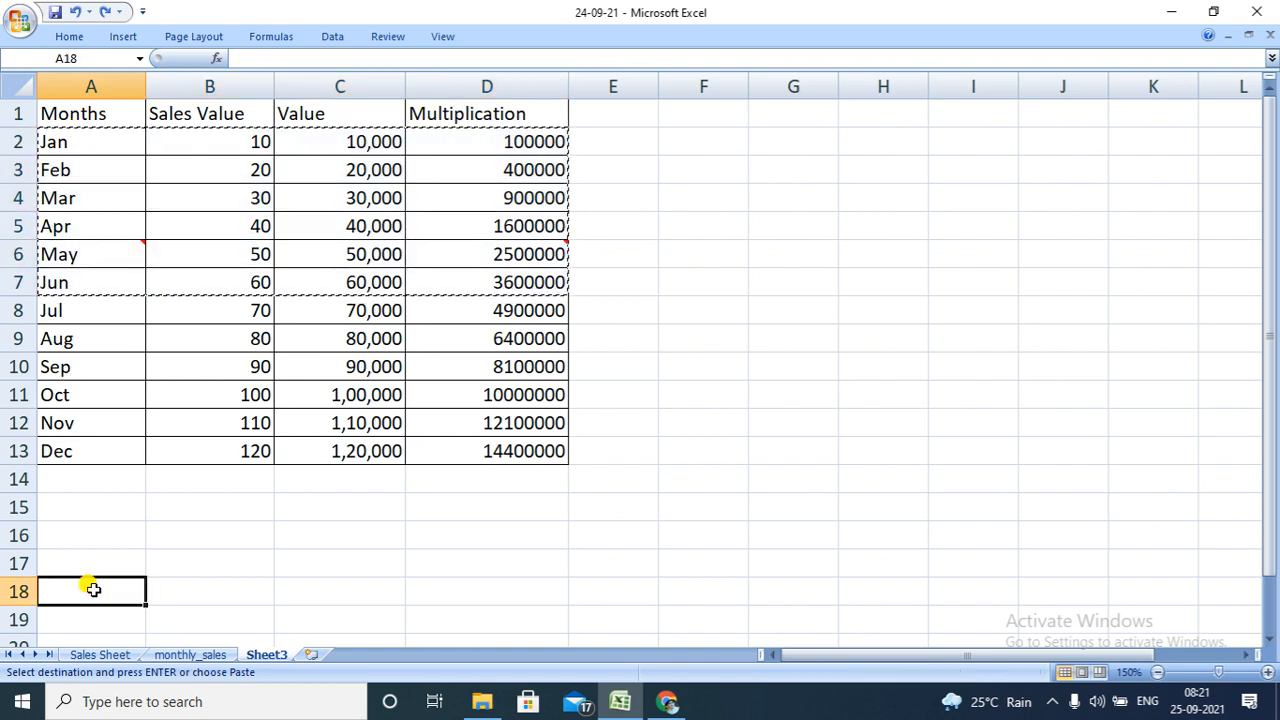
{"action": "left_click", "coordinate": [69, 36]}
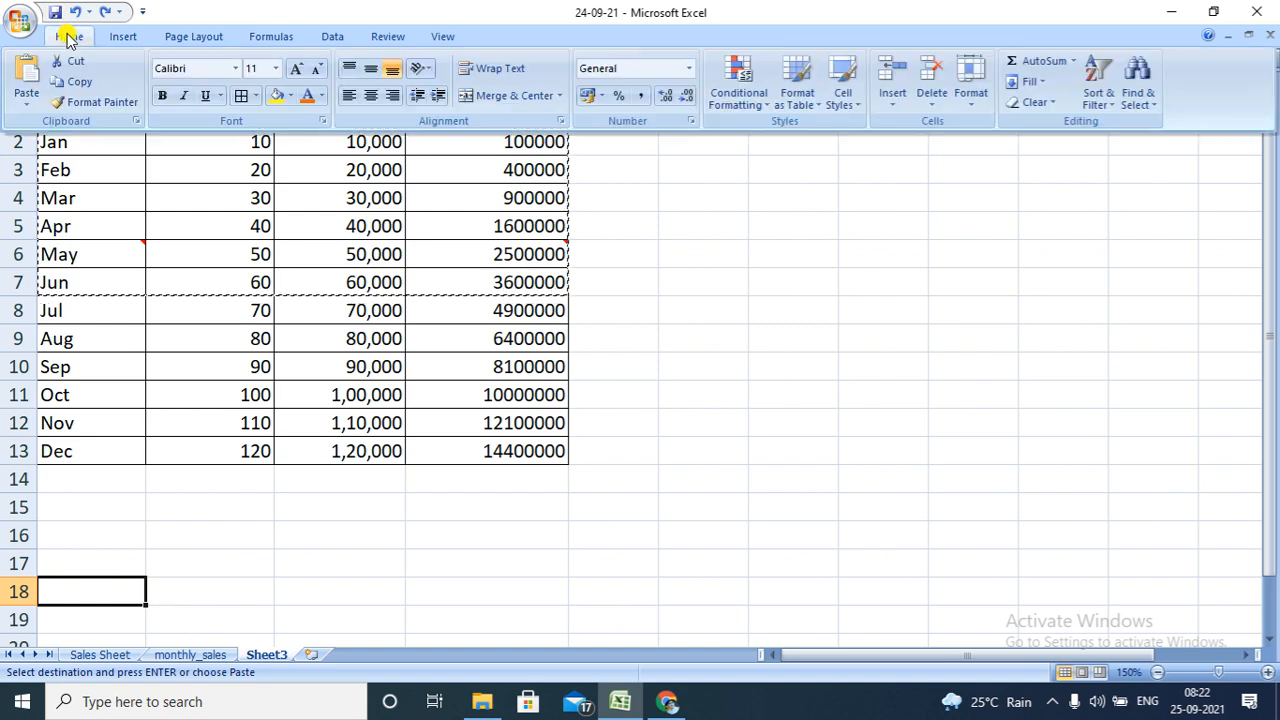
{"action": "left_click", "coordinate": [29, 112]}
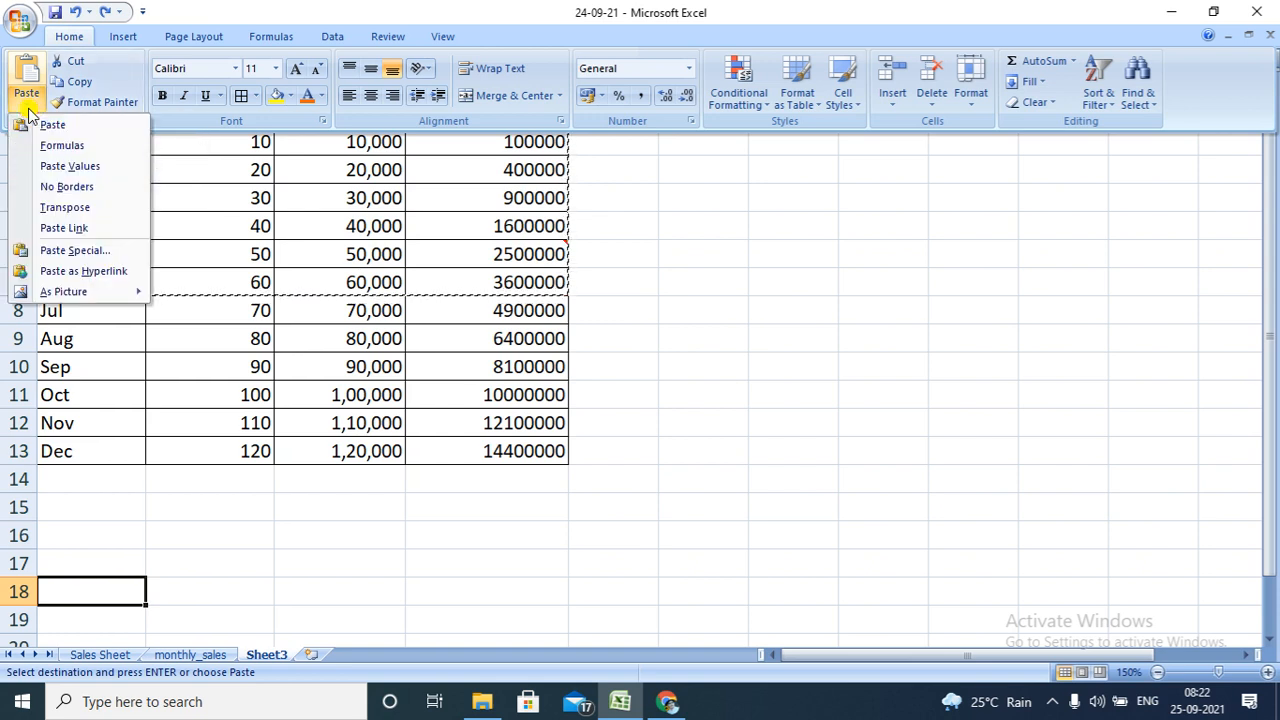
{"action": "left_click", "coordinate": [72, 254]}
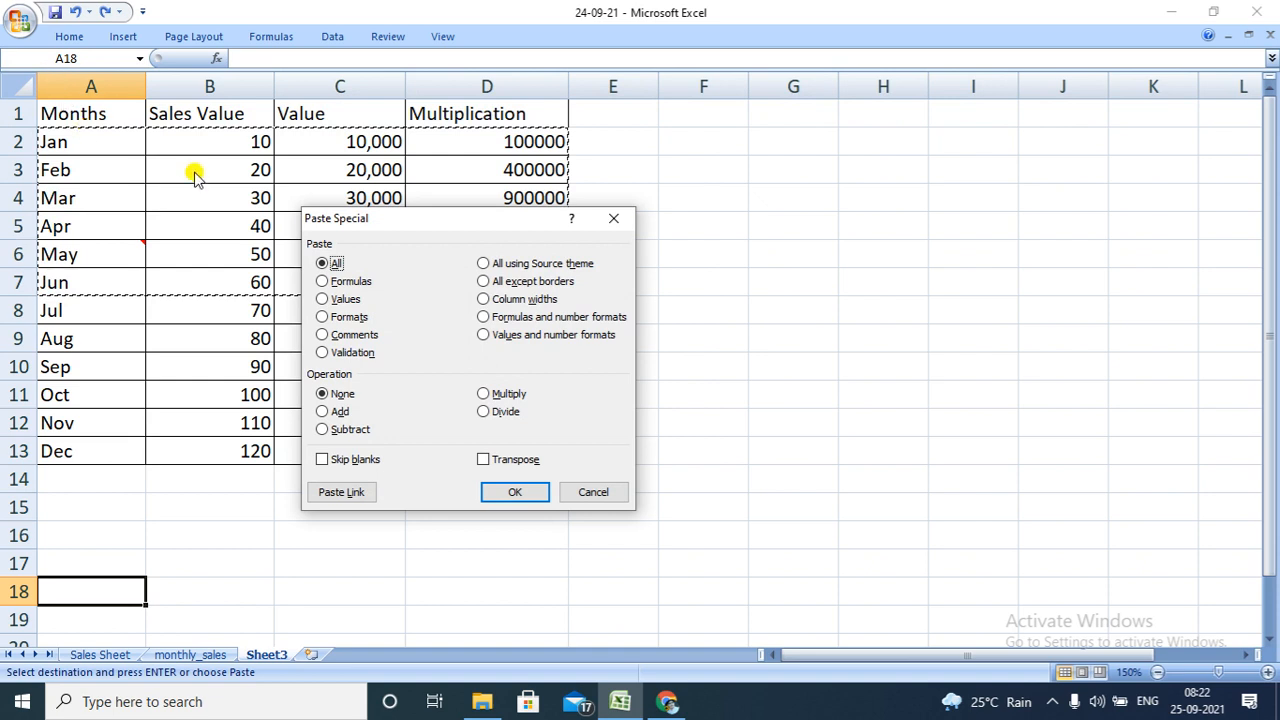
{"action": "left_click", "coordinate": [597, 492]}
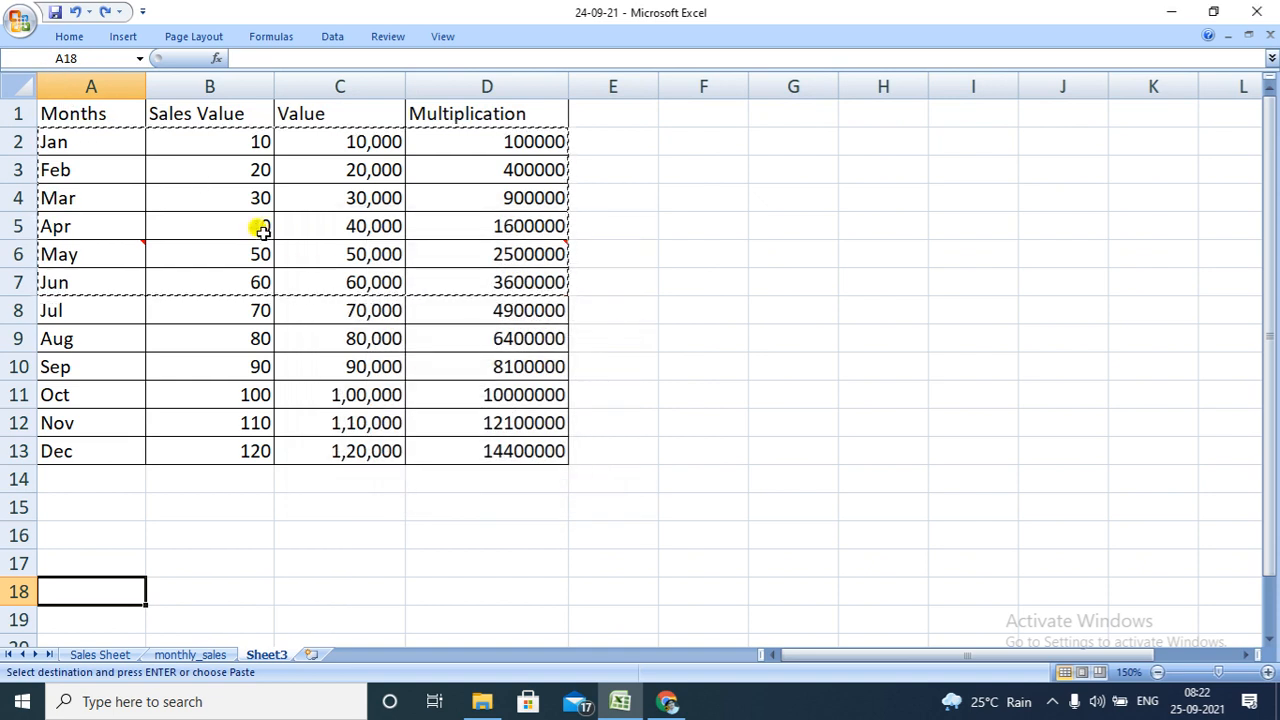
Paste only the values of the copied January to June rows at A18 using Paste Special.
{"action": "left_click", "coordinate": [72, 42]}
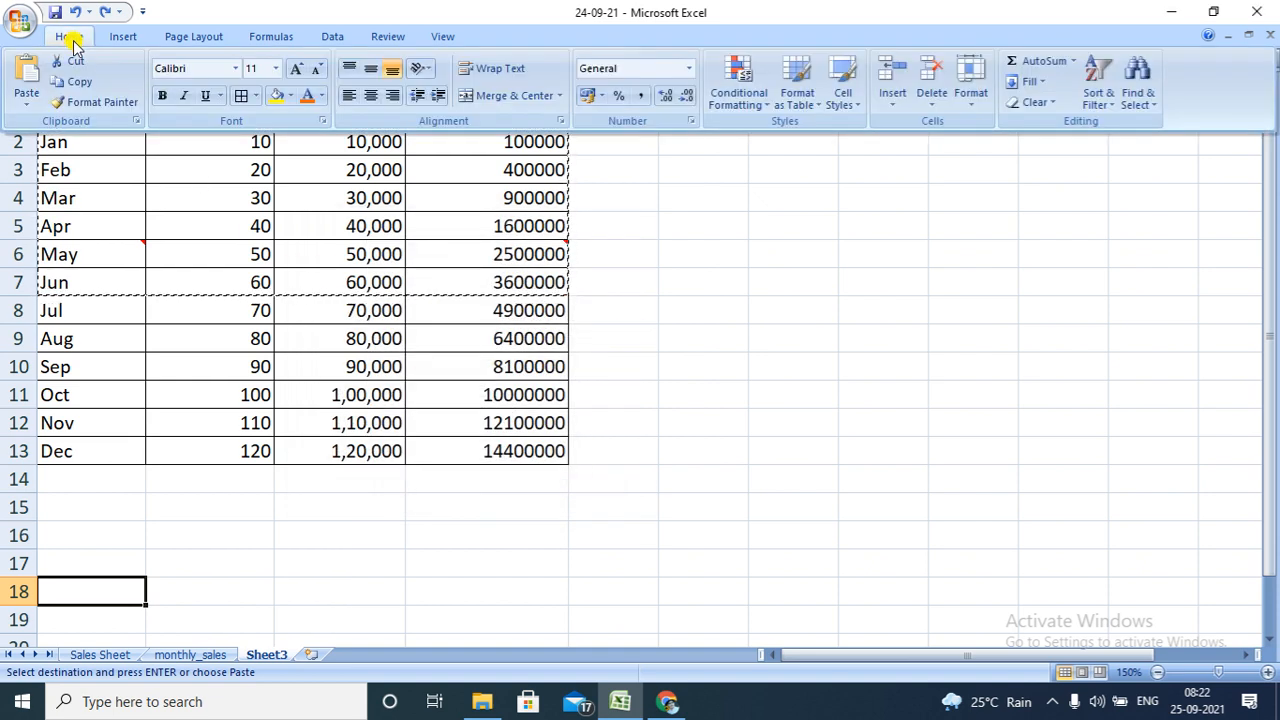
{"action": "left_click", "coordinate": [28, 104]}
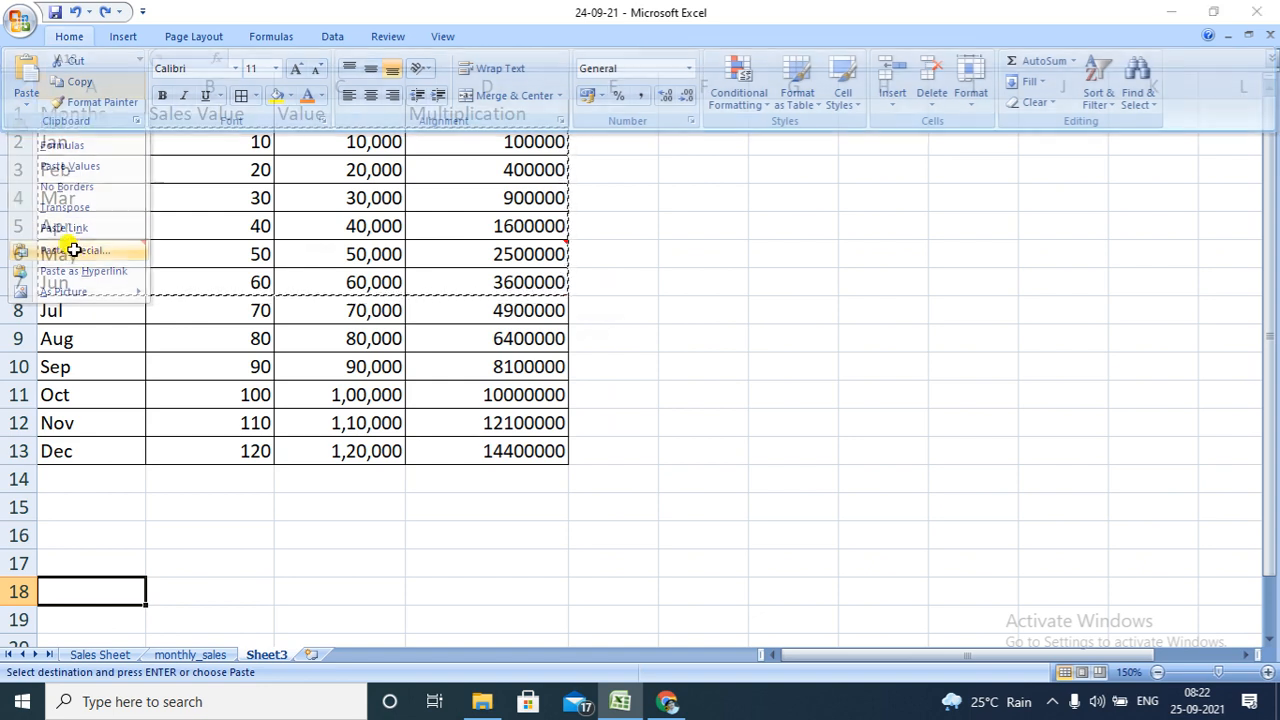
{"action": "left_click", "coordinate": [75, 252]}
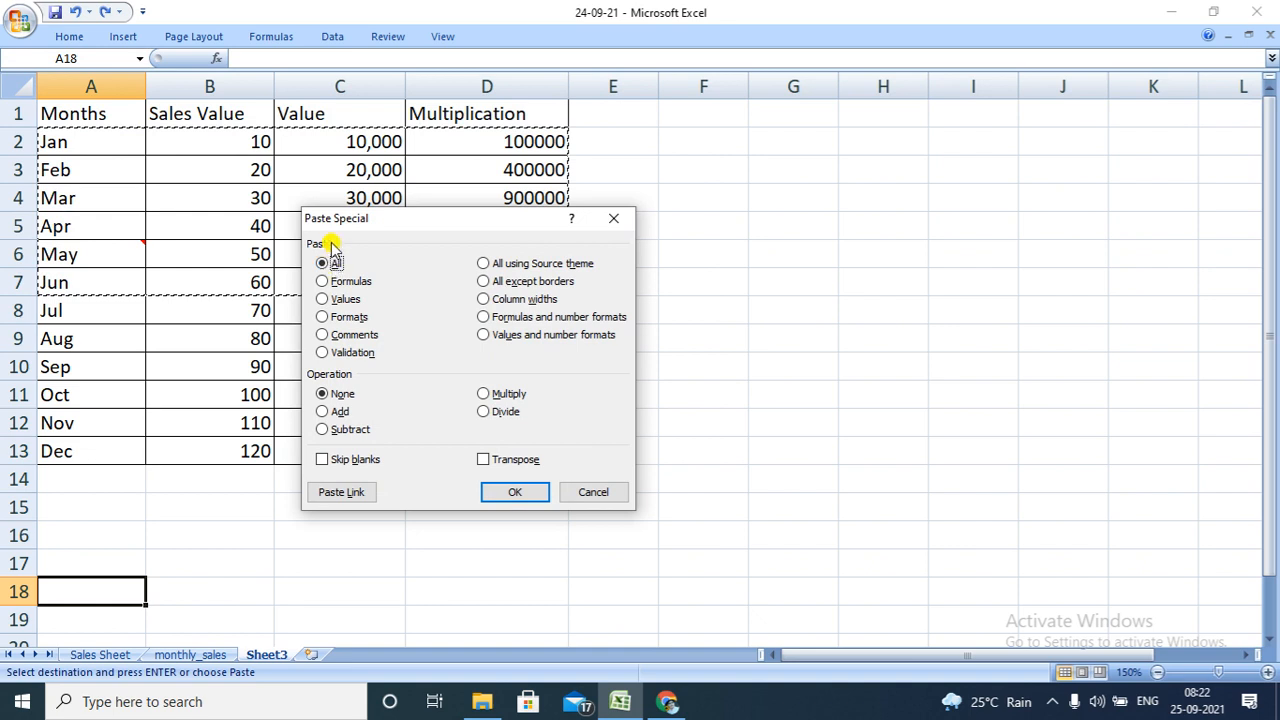
{"action": "left_click", "coordinate": [322, 299]}
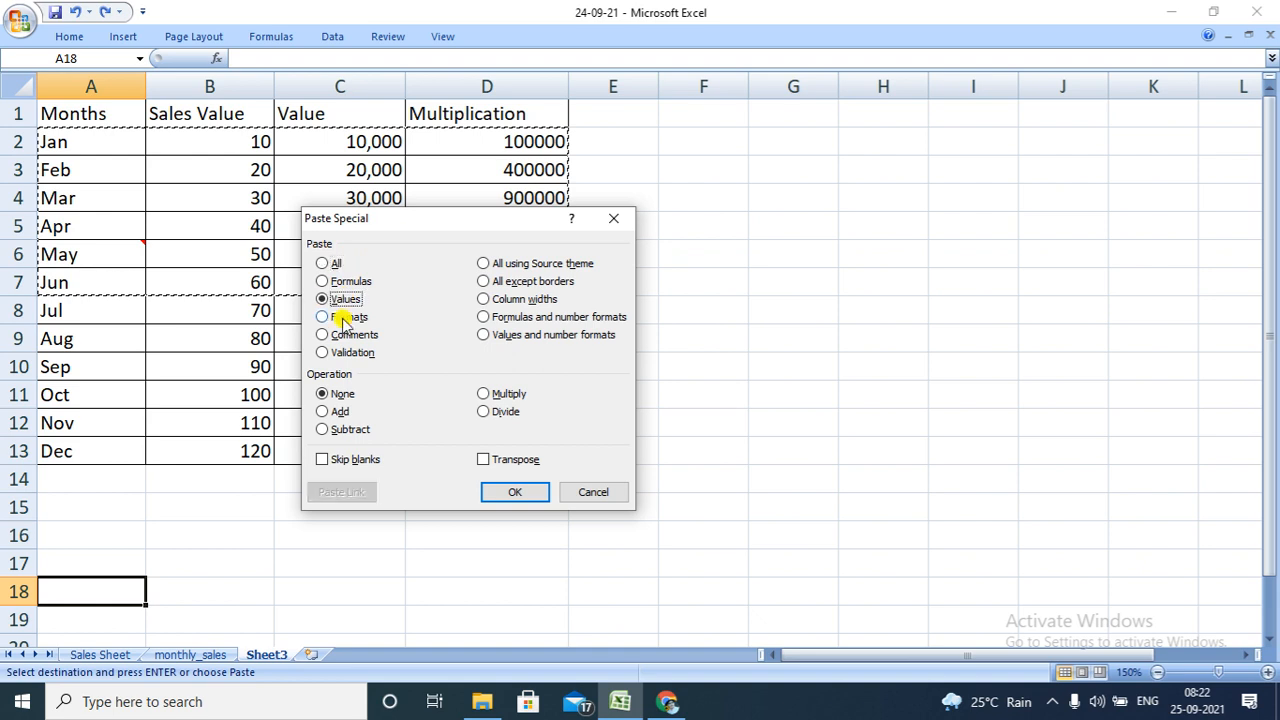
{"action": "left_click", "coordinate": [516, 490]}
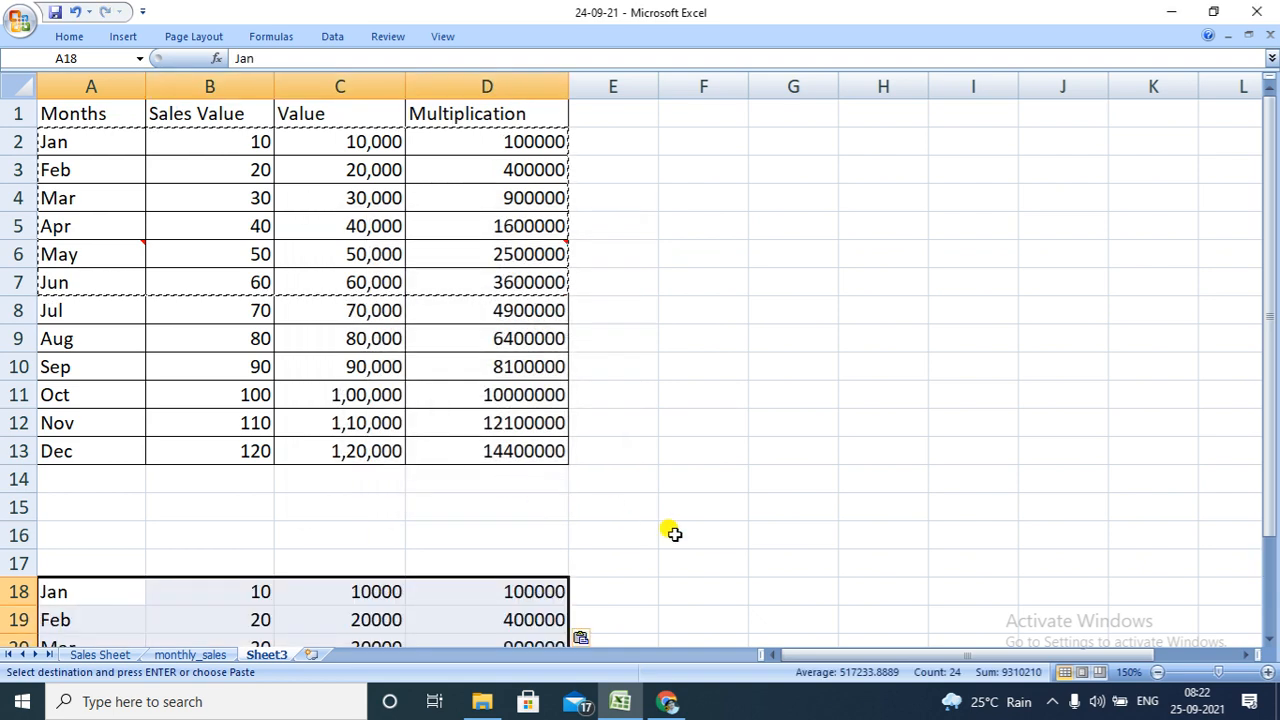
{"action": "left_click_drag", "start_coordinate": [1270, 480], "coordinate": [651, 600]}
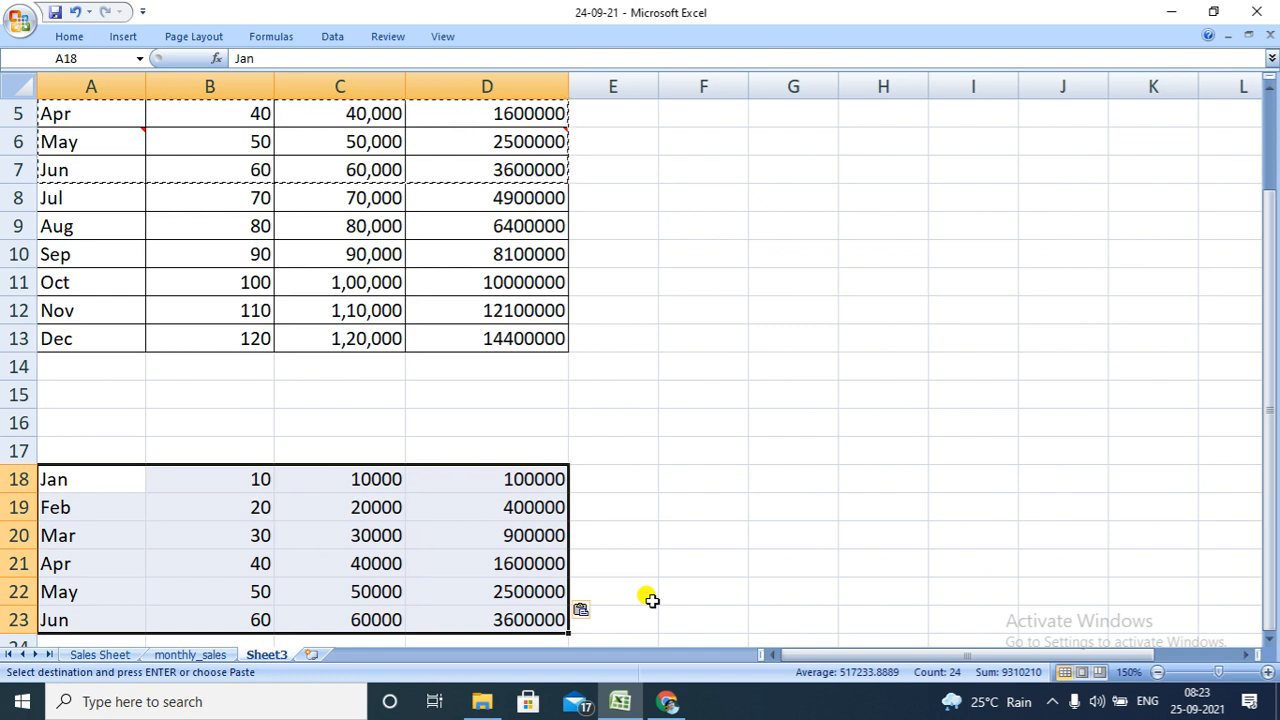
Review the Paste Special options with the pasted range A18:D23 selected, and close them without pasting.
{"action": "left_click", "coordinate": [72, 36]}
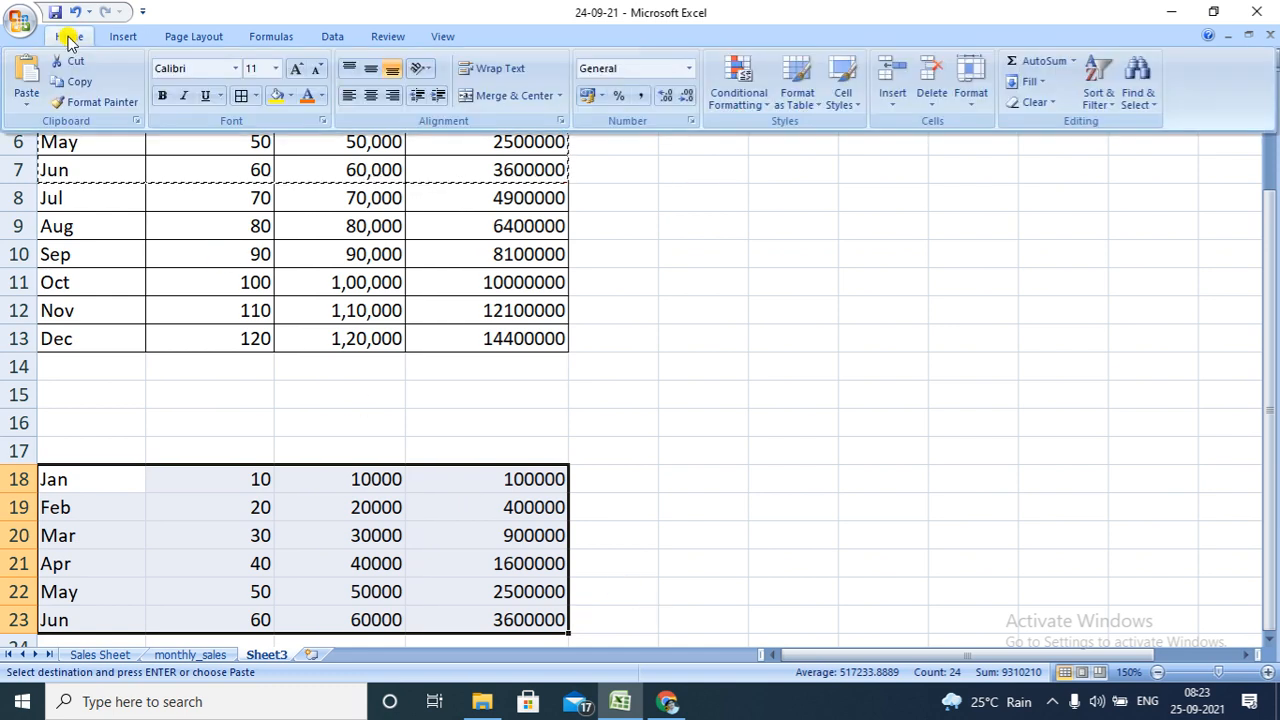
{"action": "left_click", "coordinate": [26, 106]}
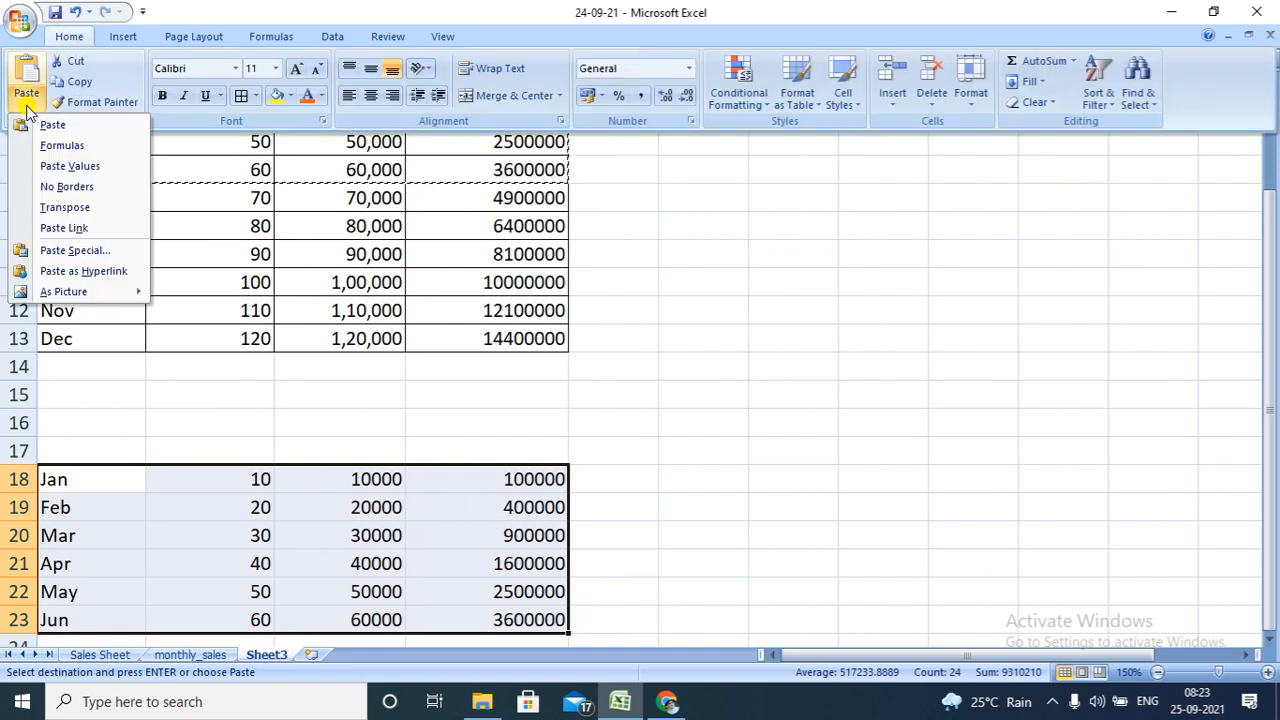
{"action": "left_click", "coordinate": [62, 254]}
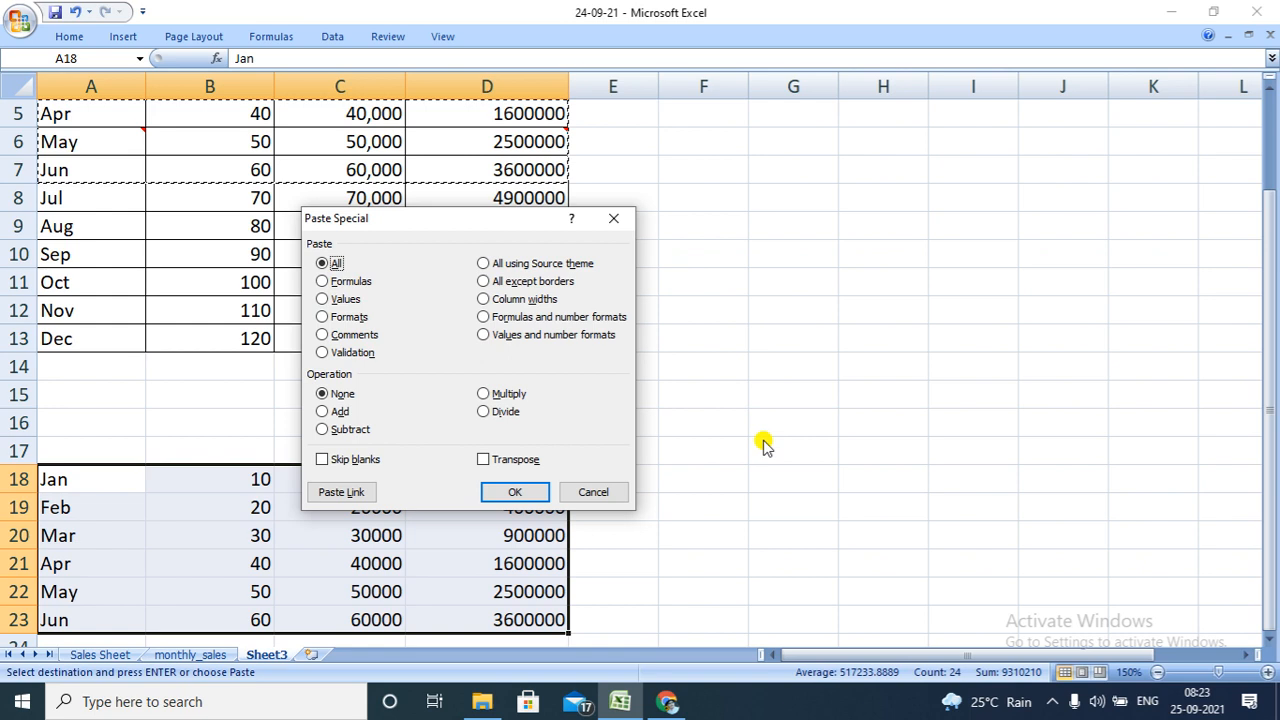
{"action": "left_click", "coordinate": [590, 490]}
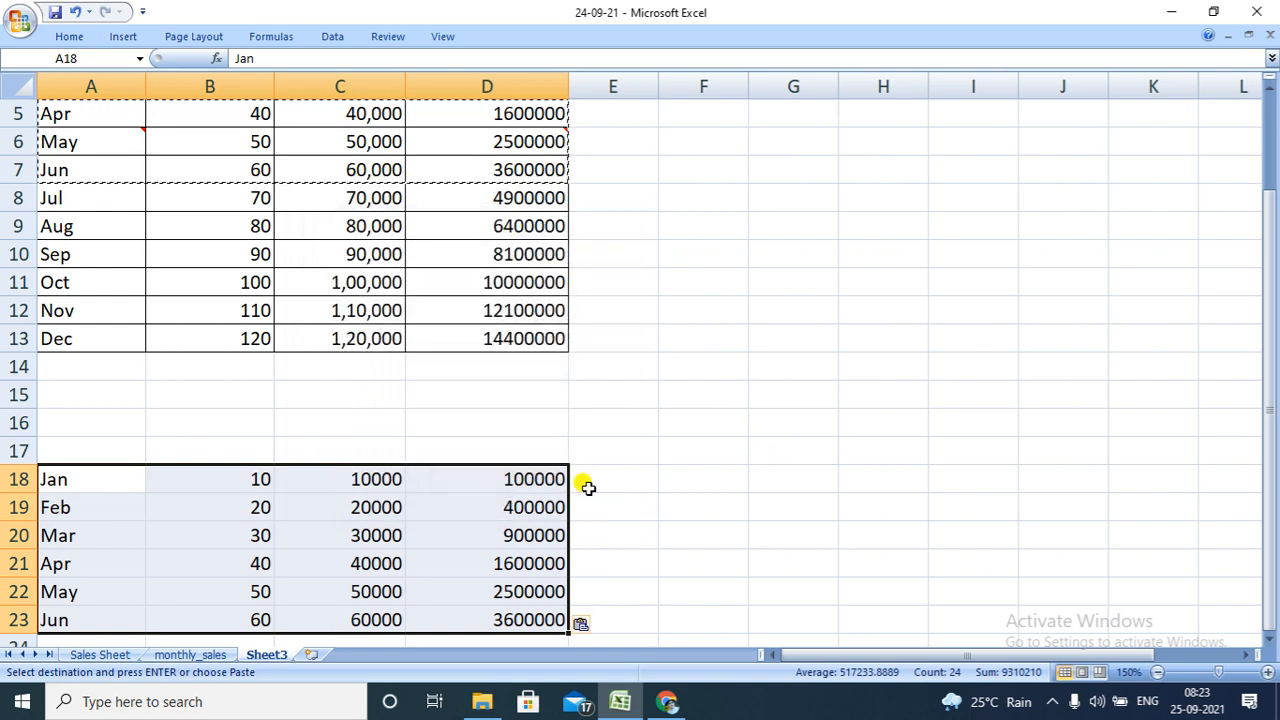
Remove the pasted values from A18:D23 and narrow columns A through D.
{"action": "key", "text": "Delete"}
{"action": "key", "text": "alt+h"}
{"action": "key", "text": "o"}
{"action": "key", "text": "i"}
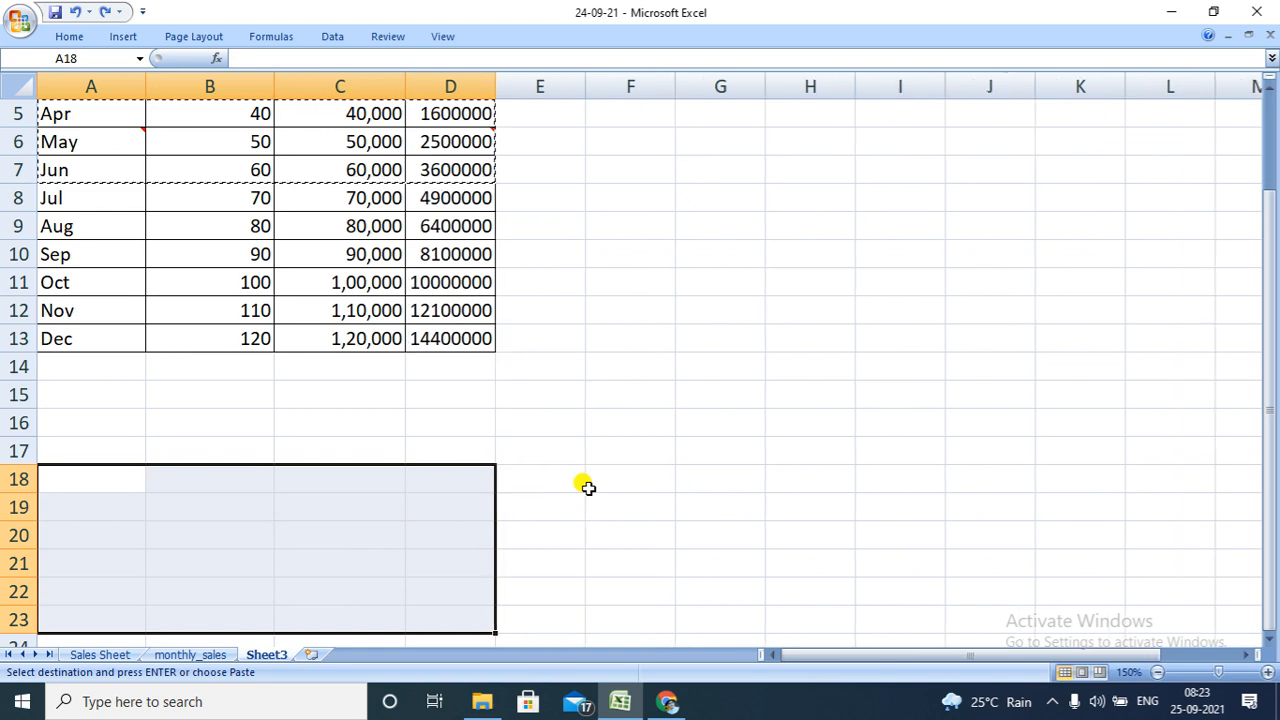
{"action": "key", "text": "alt+h"}
{"action": "key", "text": "o"}
{"action": "key", "text": "i"}
{"action": "key", "text": "alt+h"}
{"action": "key", "text": "o"}
{"action": "key", "text": "i"}
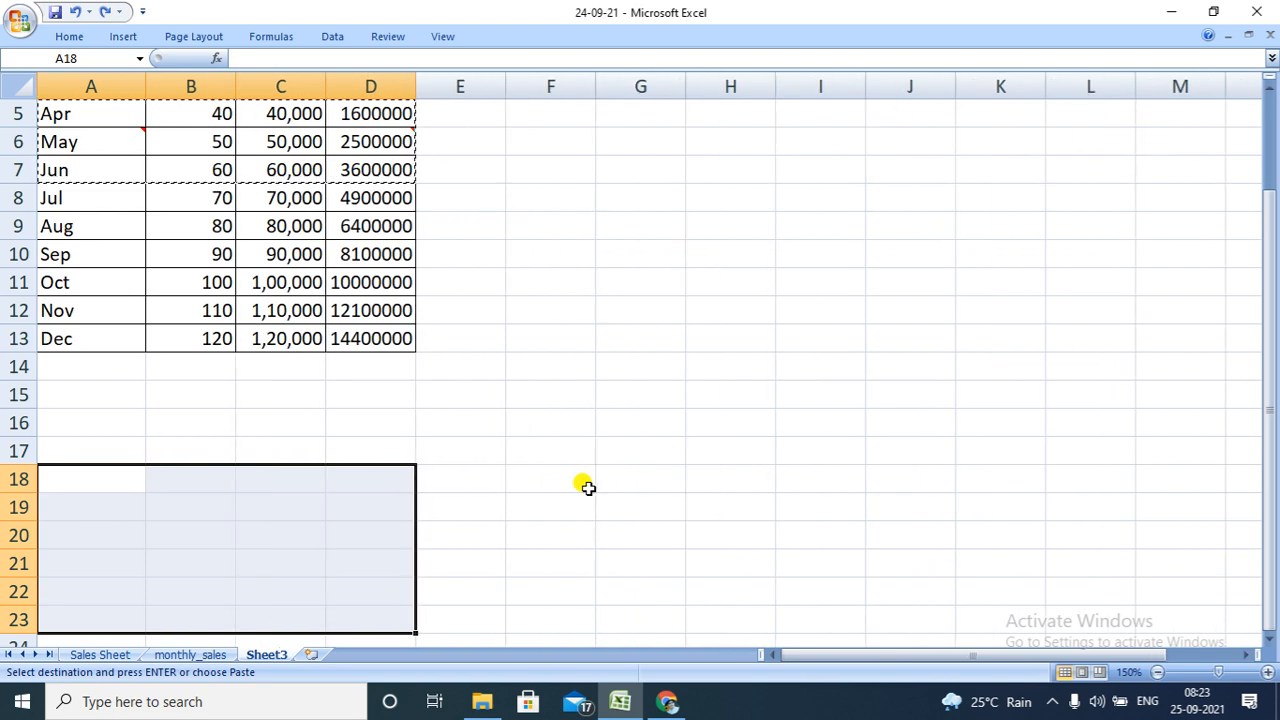
{"action": "key", "text": "alt+h"}
{"action": "key", "text": "o"}
{"action": "key", "text": "i"}
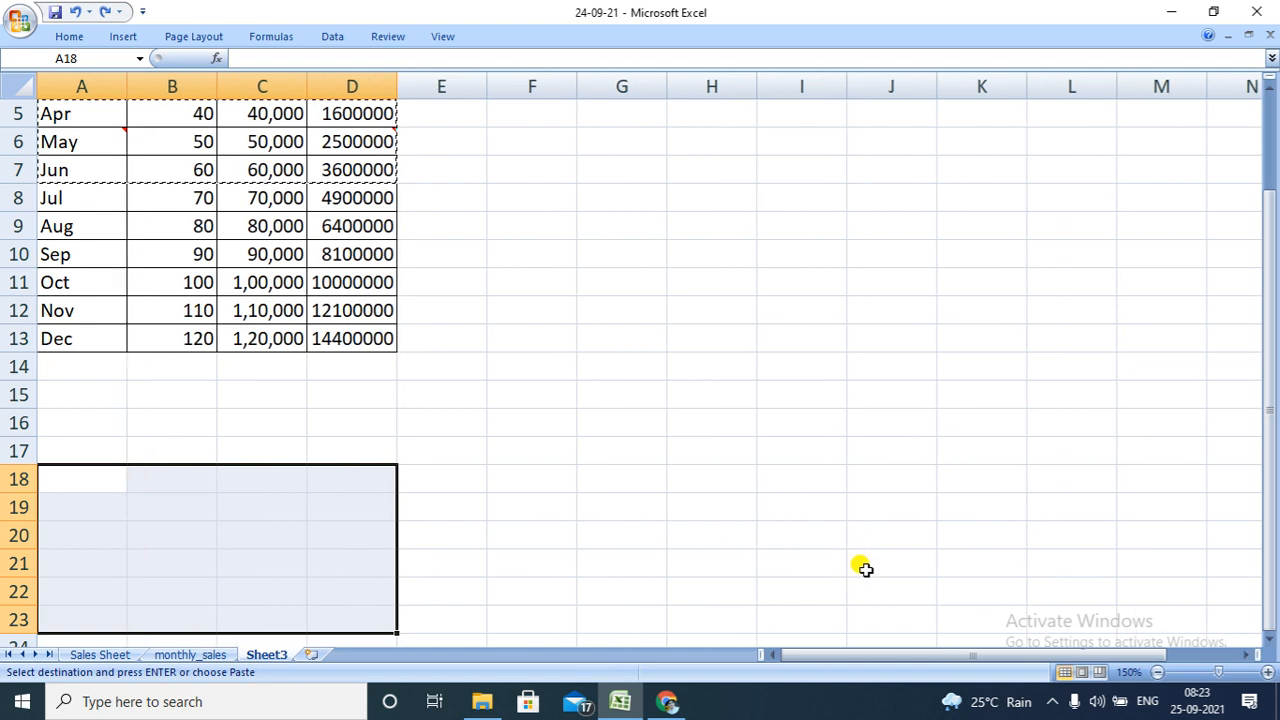
{"action": "key", "text": "ctrl+Home"}
{"action": "key", "text": "ctrl+a"}
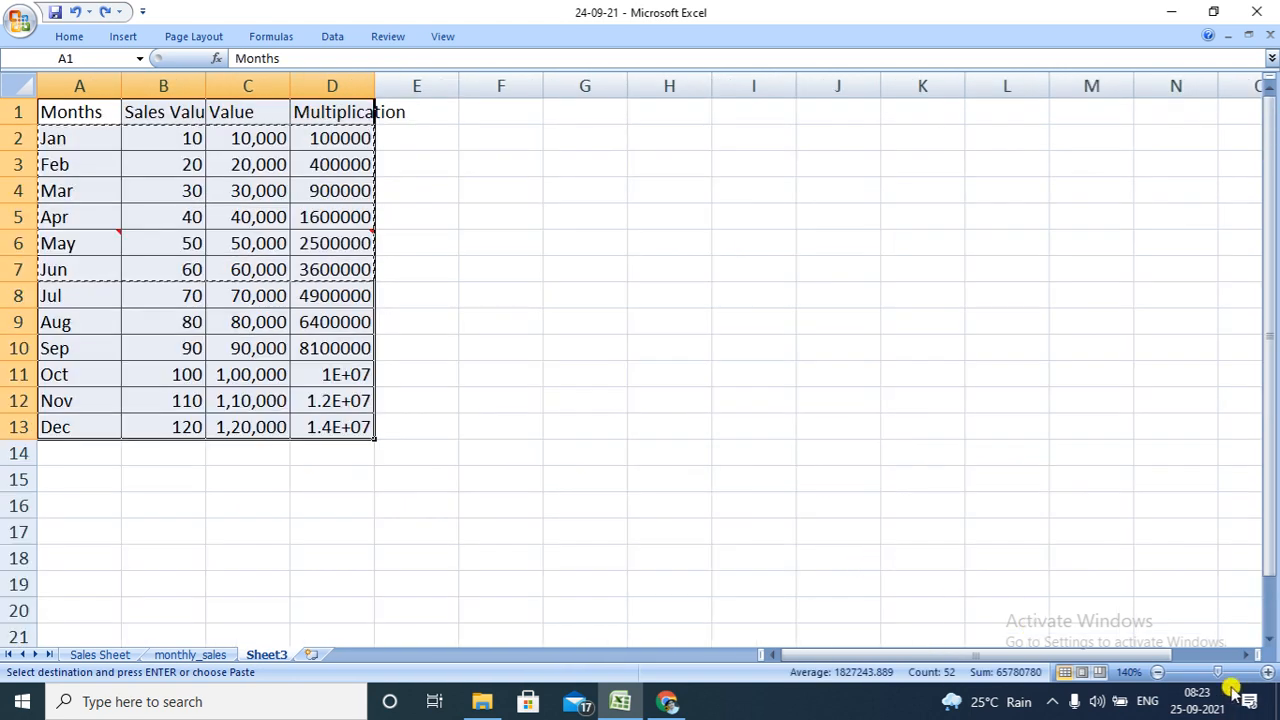
{"action": "left_click", "coordinate": [921, 446]}
{"action": "left_click", "coordinate": [571, 214]}
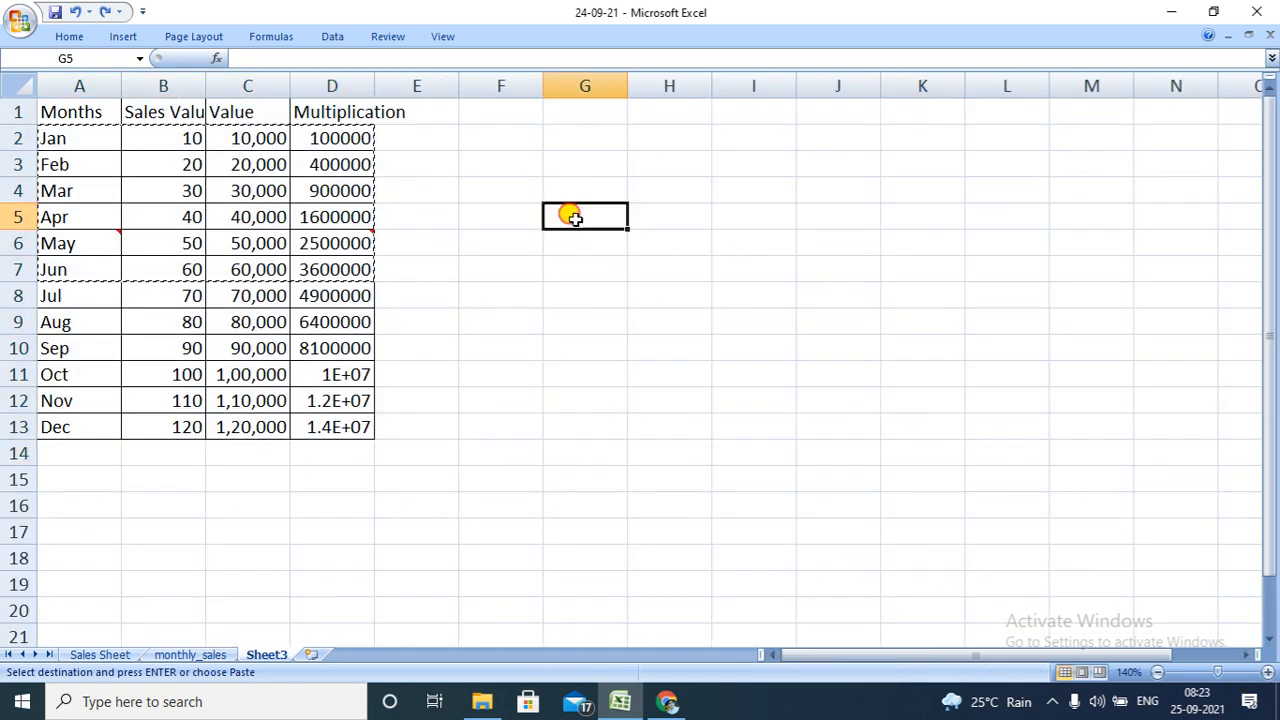
{"action": "left_click", "coordinate": [546, 249]}
{"action": "left_click", "coordinate": [420, 520]}
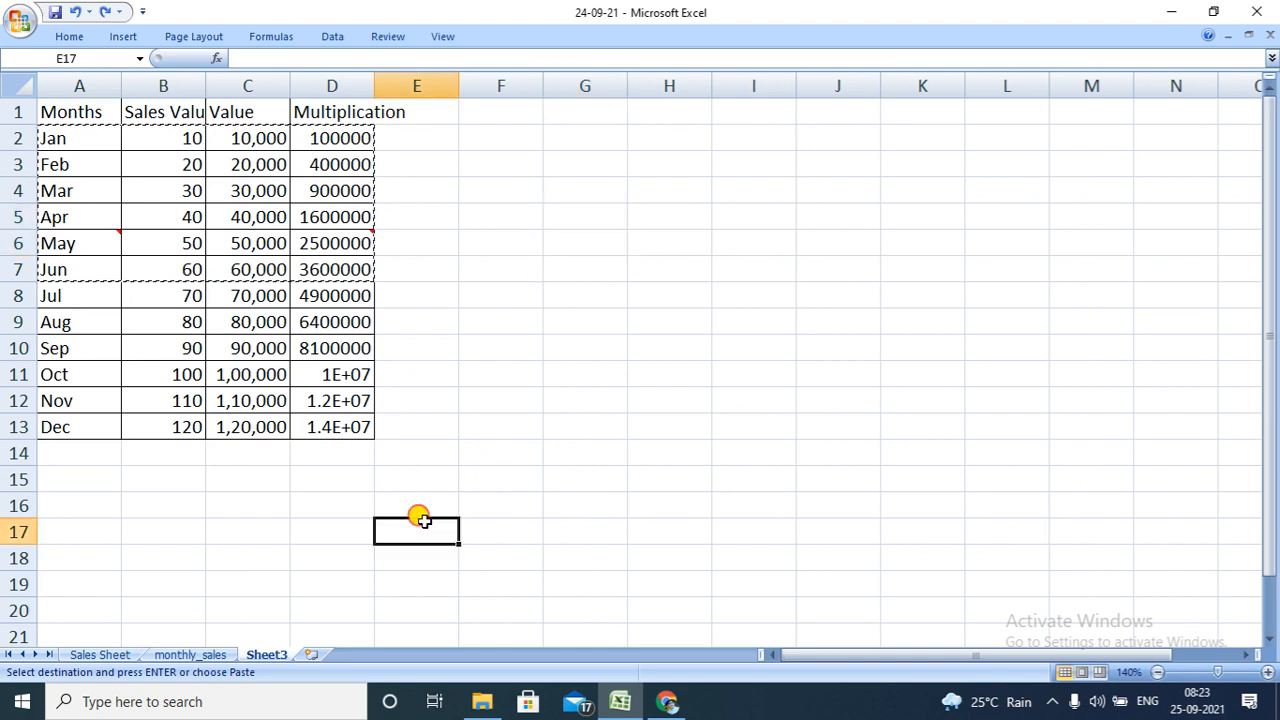
{"action": "key", "text": "ctrl+Home"}
{"action": "key", "text": "ctrl+a"}
{"action": "scroll", "coordinate": [424, 520], "scroll_direction": "down", "scroll_amount": 1, "text": "ctrl"}
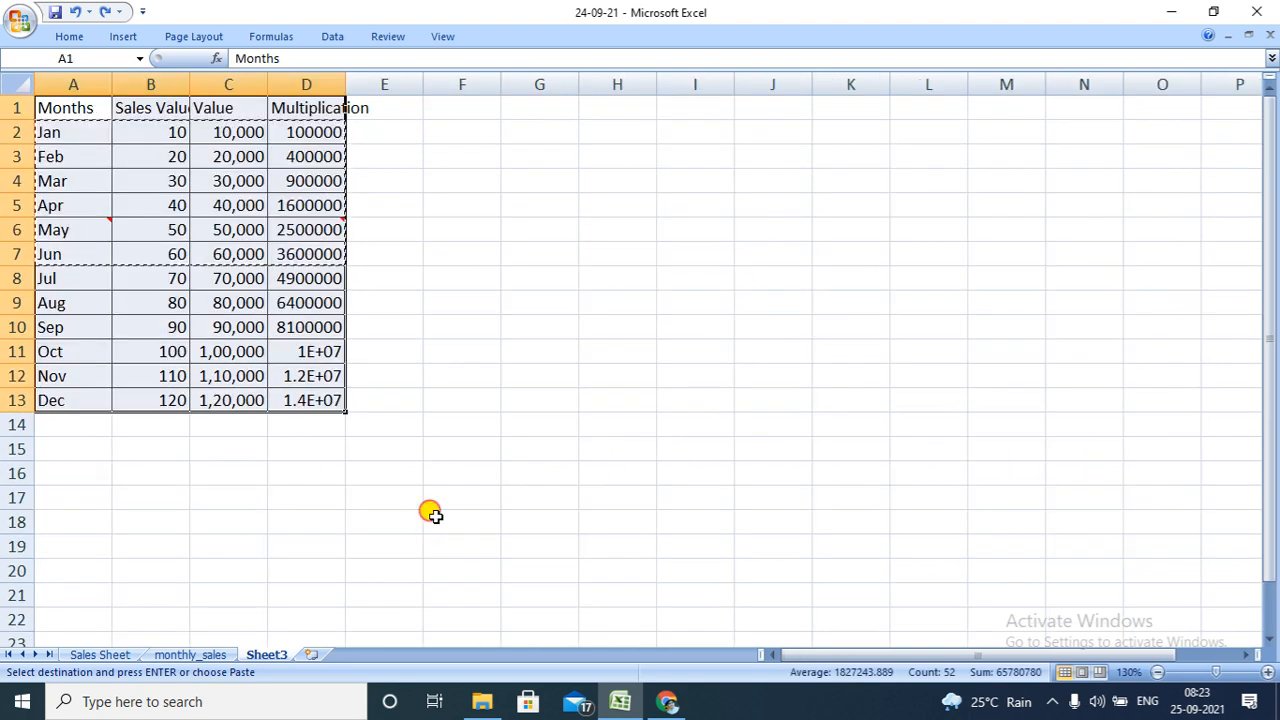
{"action": "left_click", "coordinate": [424, 520]}
{"action": "left_click", "coordinate": [590, 367]}
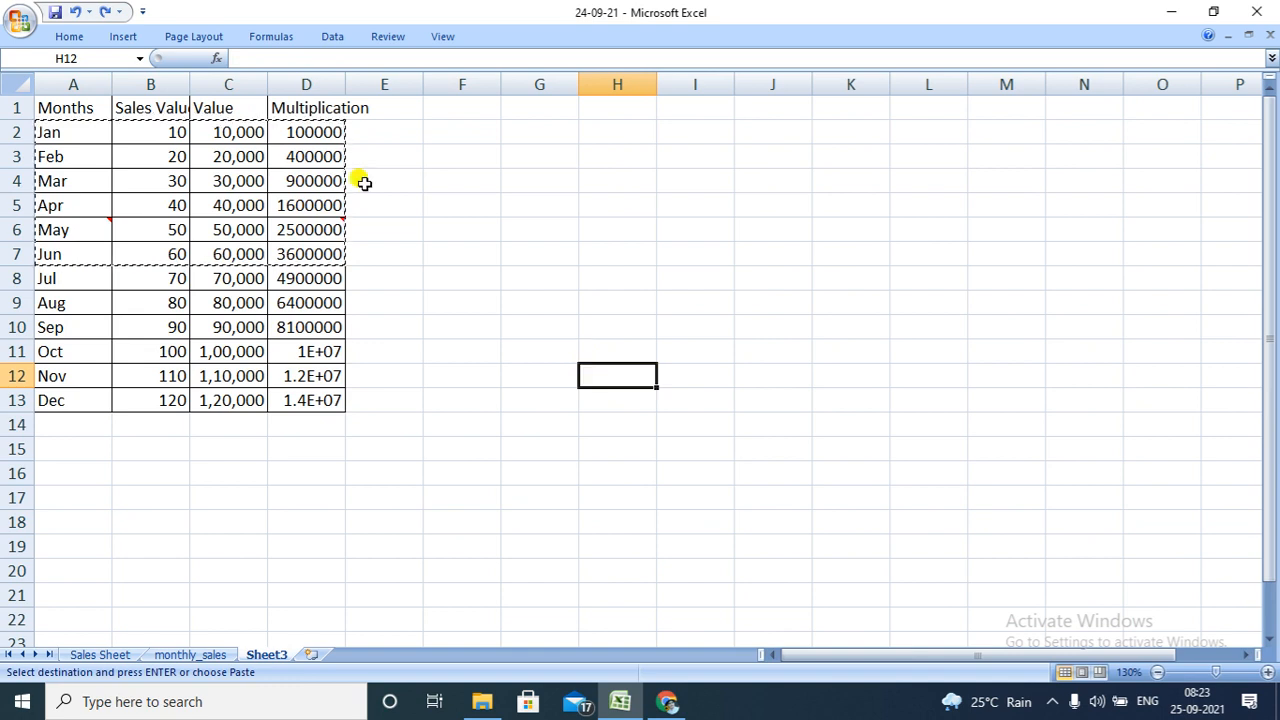
Widen columns A through D so the Sales Value and Multiplication headings and all numbers fit.
{"action": "left_click_drag", "start_coordinate": [112, 86], "coordinate": [127, 86]}
{"action": "left_click_drag", "start_coordinate": [205, 86], "coordinate": [218, 88]}
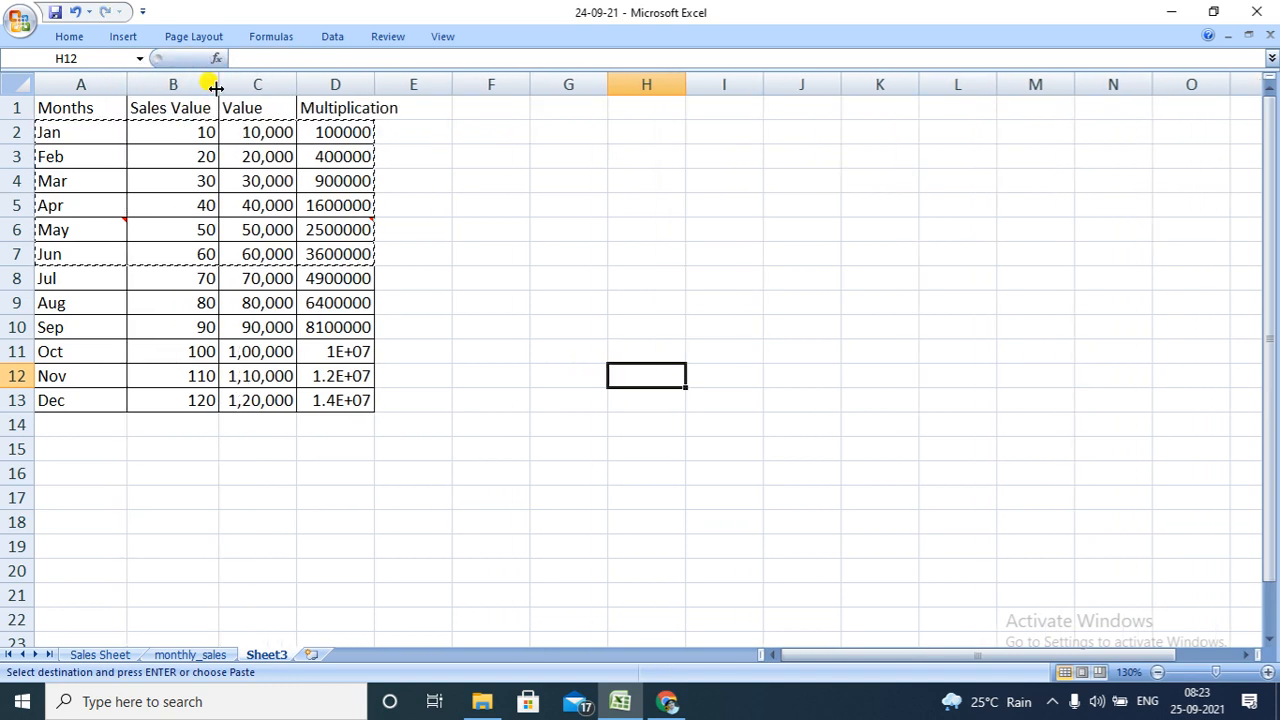
{"action": "left_click_drag", "start_coordinate": [296, 88], "coordinate": [424, 84]}
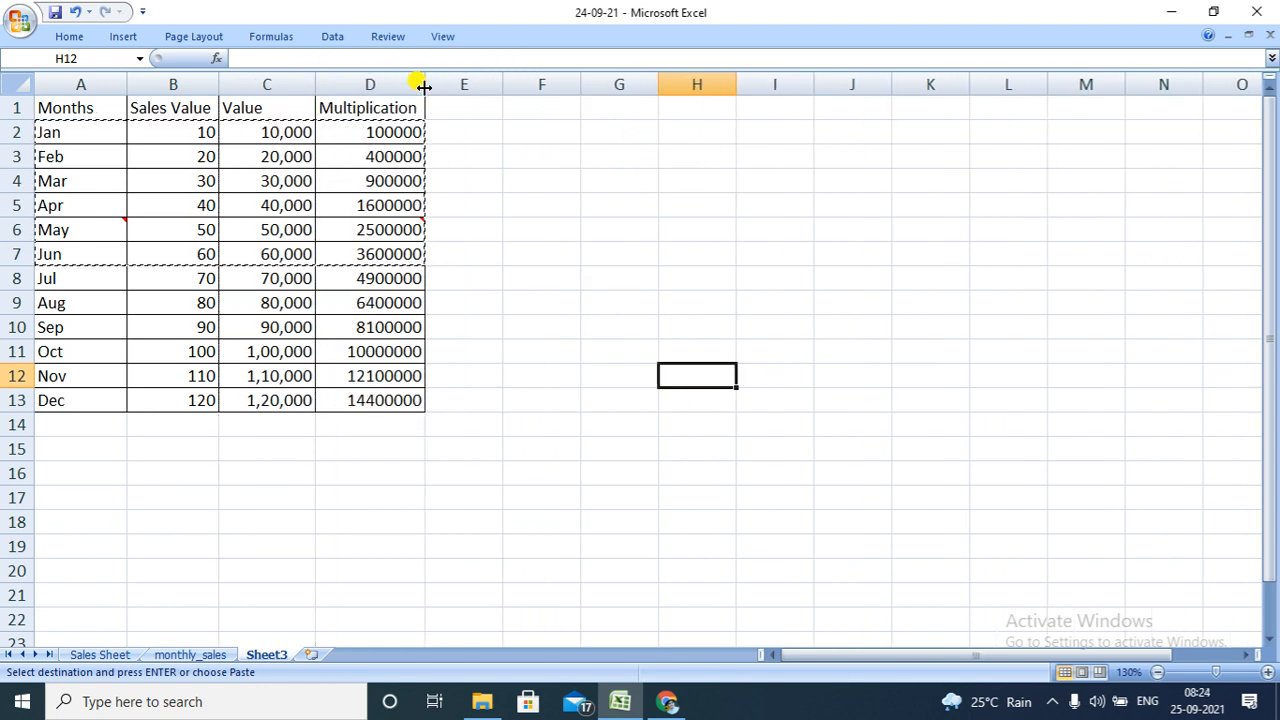
{"action": "left_click", "coordinate": [627, 240]}
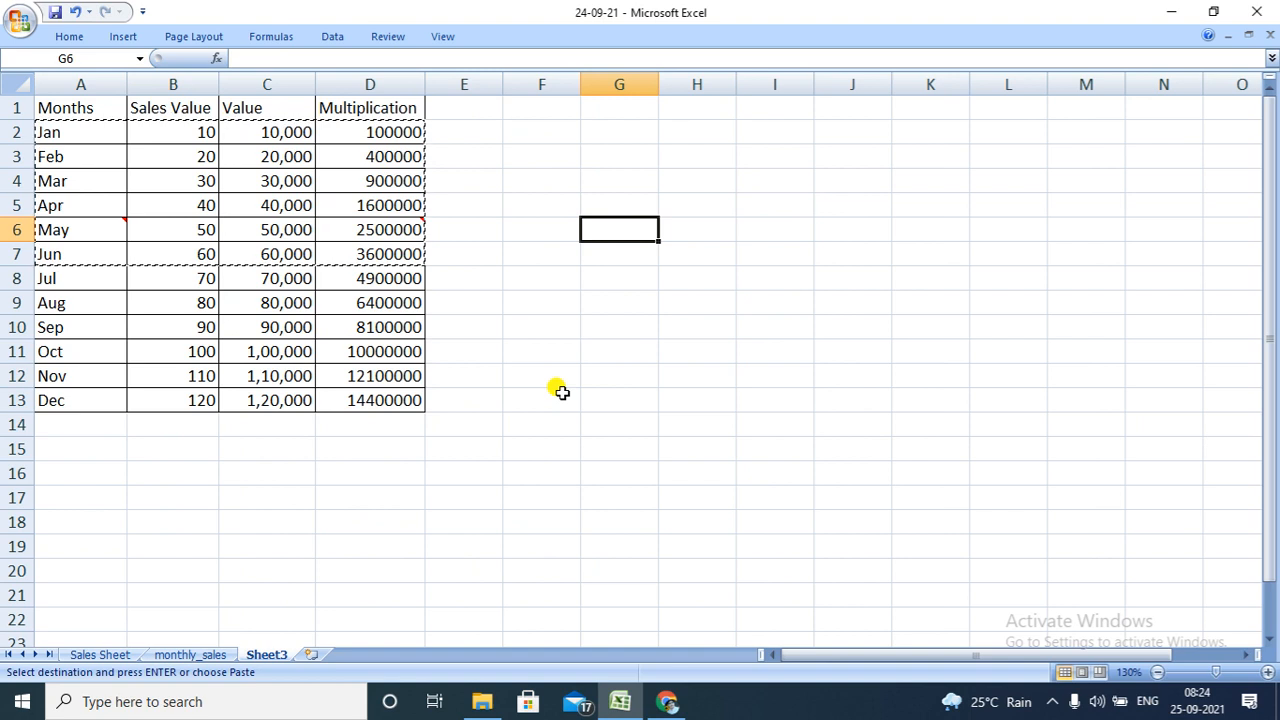
Enter the value 2 in the empty cell F4.
{"action": "left_click", "coordinate": [542, 180]}
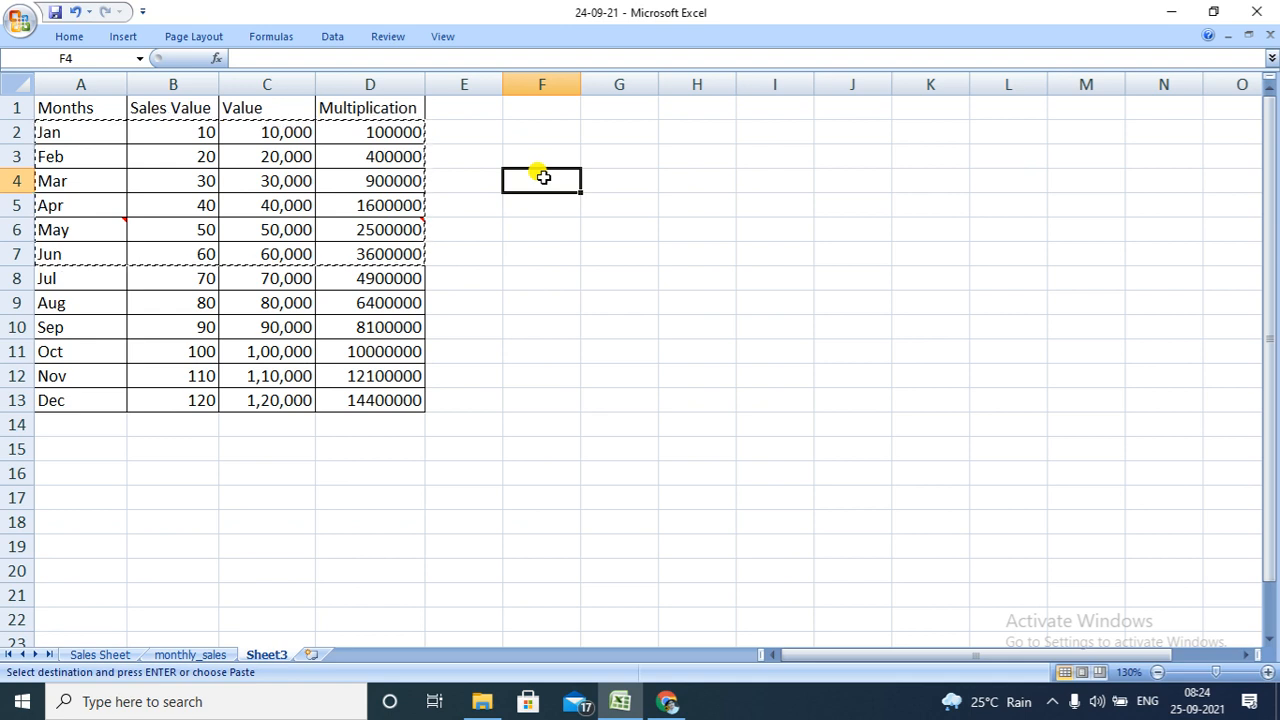
{"action": "type", "text": "2"}
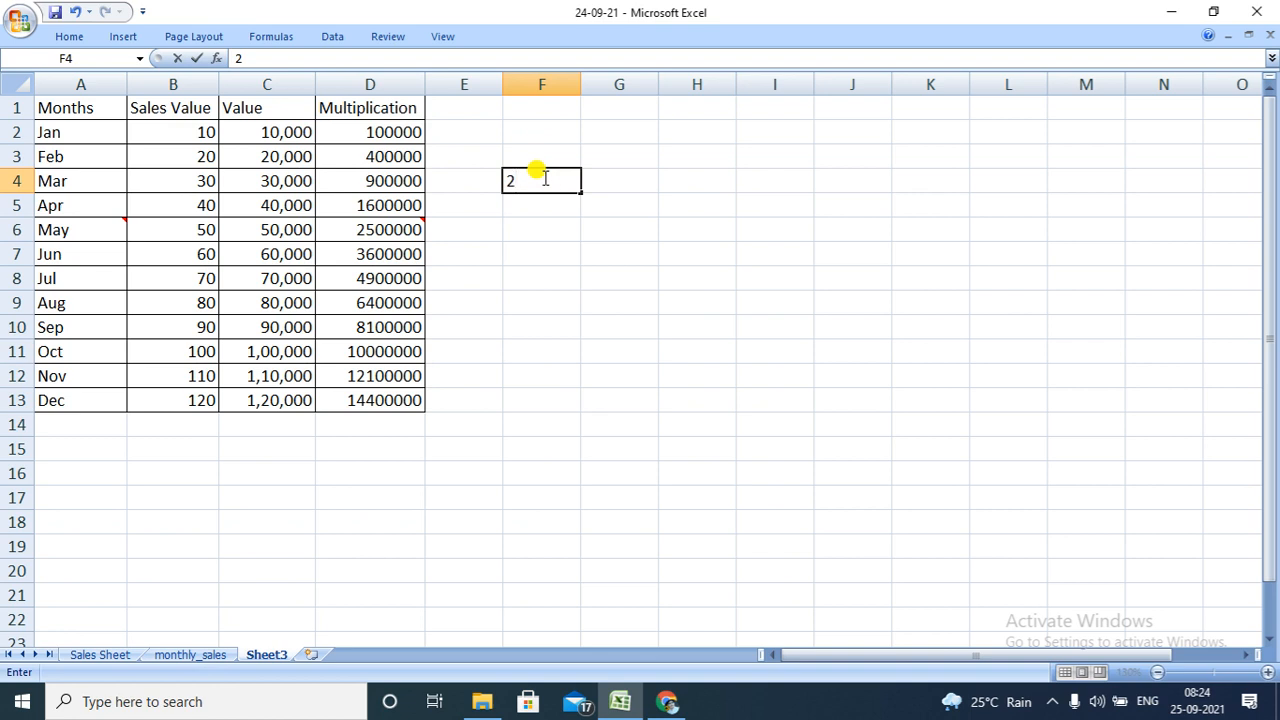
{"action": "left_click", "coordinate": [538, 177]}
{"action": "double_click", "coordinate": [523, 177]}
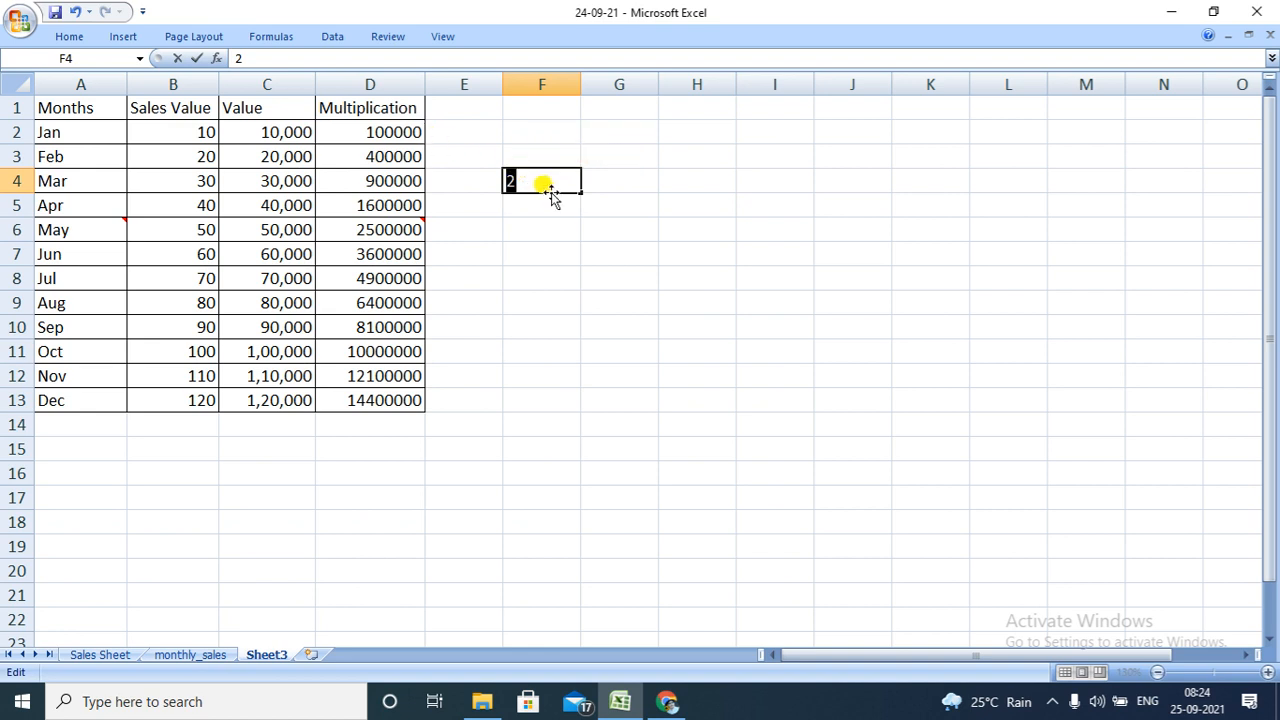
{"action": "left_click", "coordinate": [531, 172]}
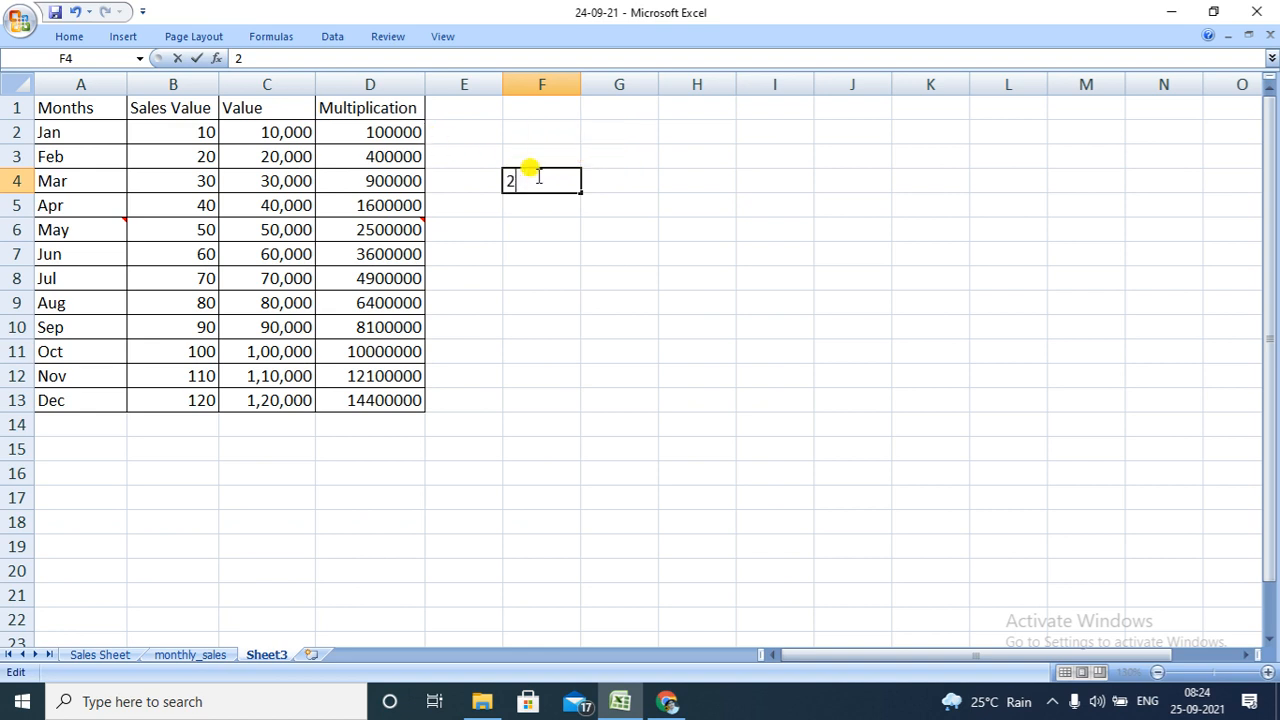
Check the available paste options while editing the 2 in F4, and commit the cell entry.
{"action": "left_click", "coordinate": [62, 38]}
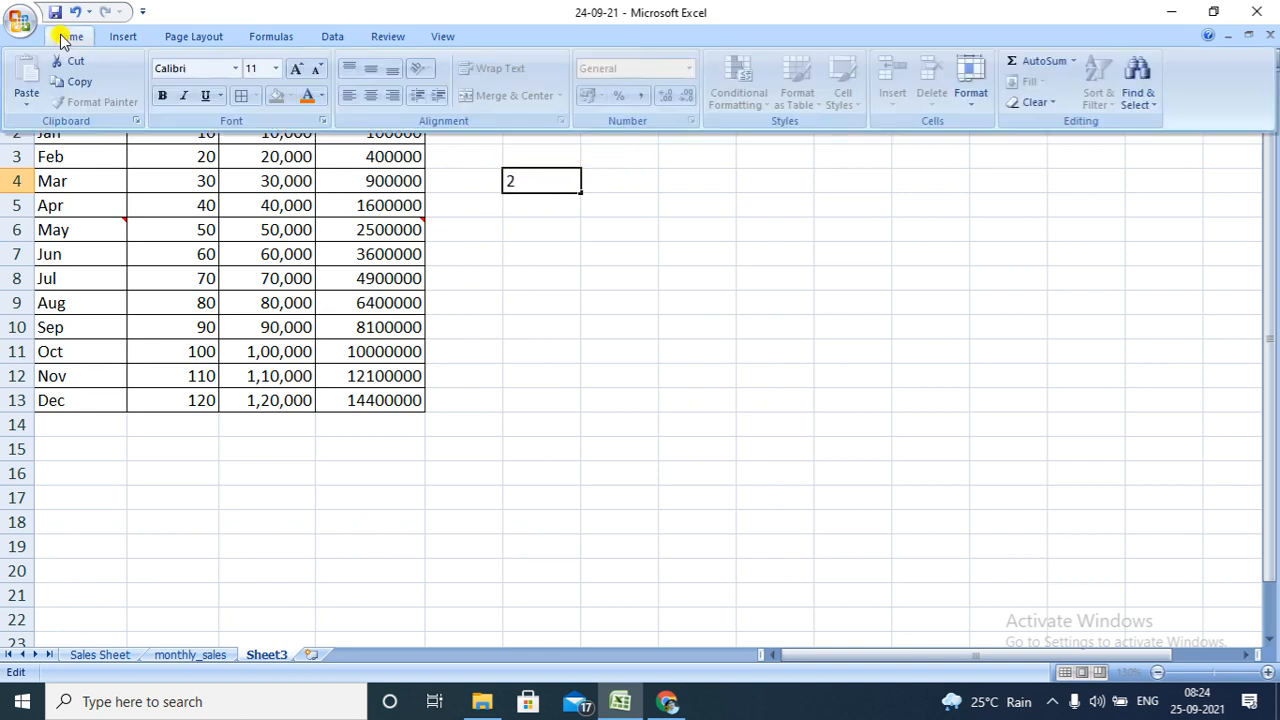
{"action": "left_click", "coordinate": [30, 105]}
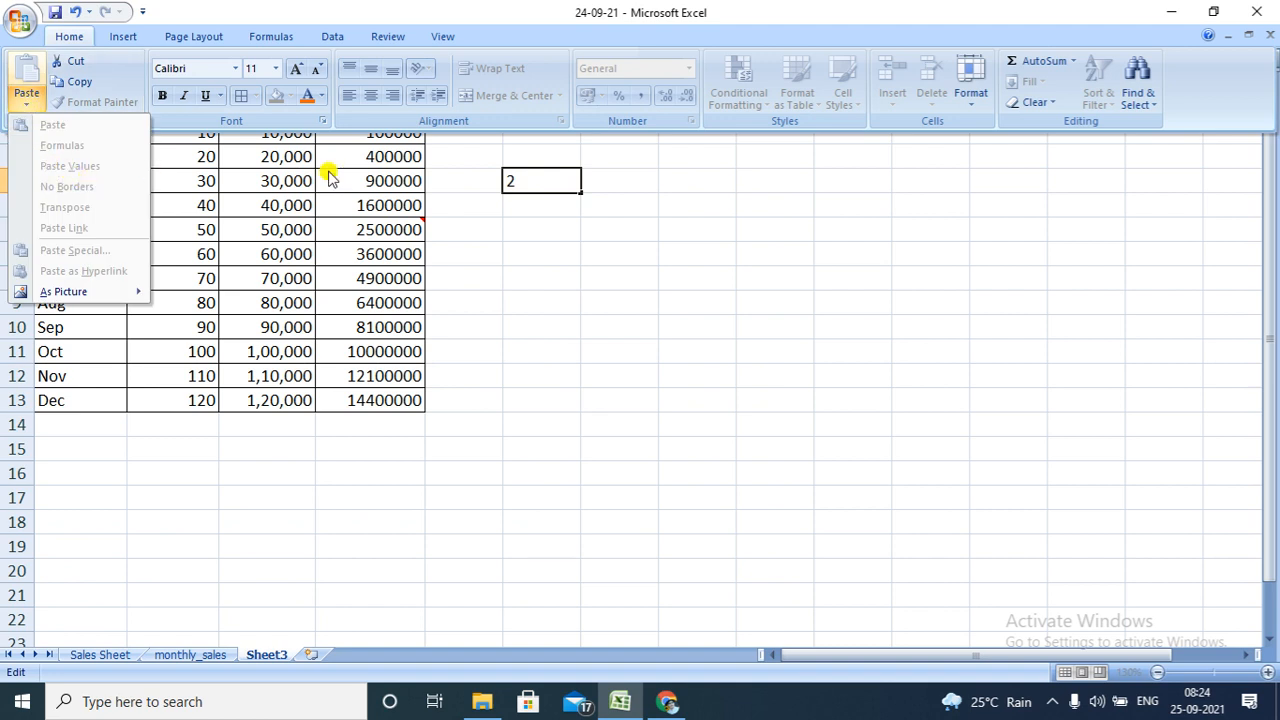
{"action": "left_click", "coordinate": [522, 172]}
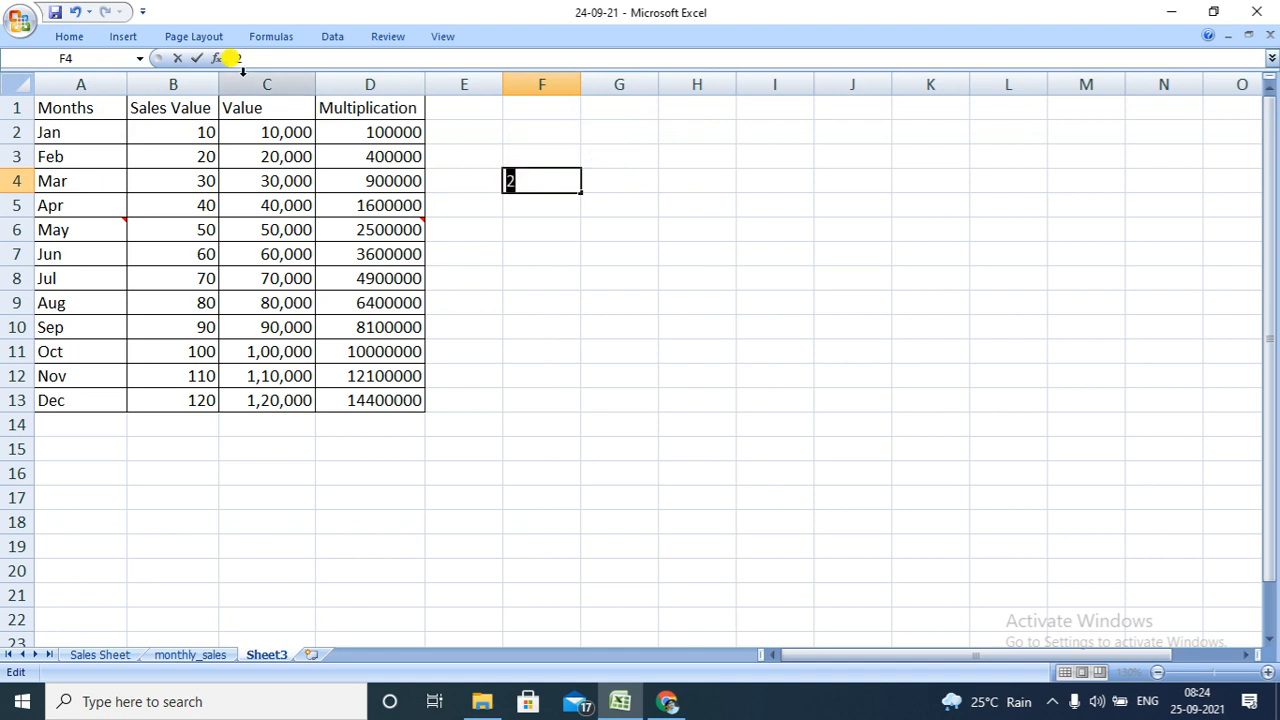
{"action": "left_click", "coordinate": [60, 40]}
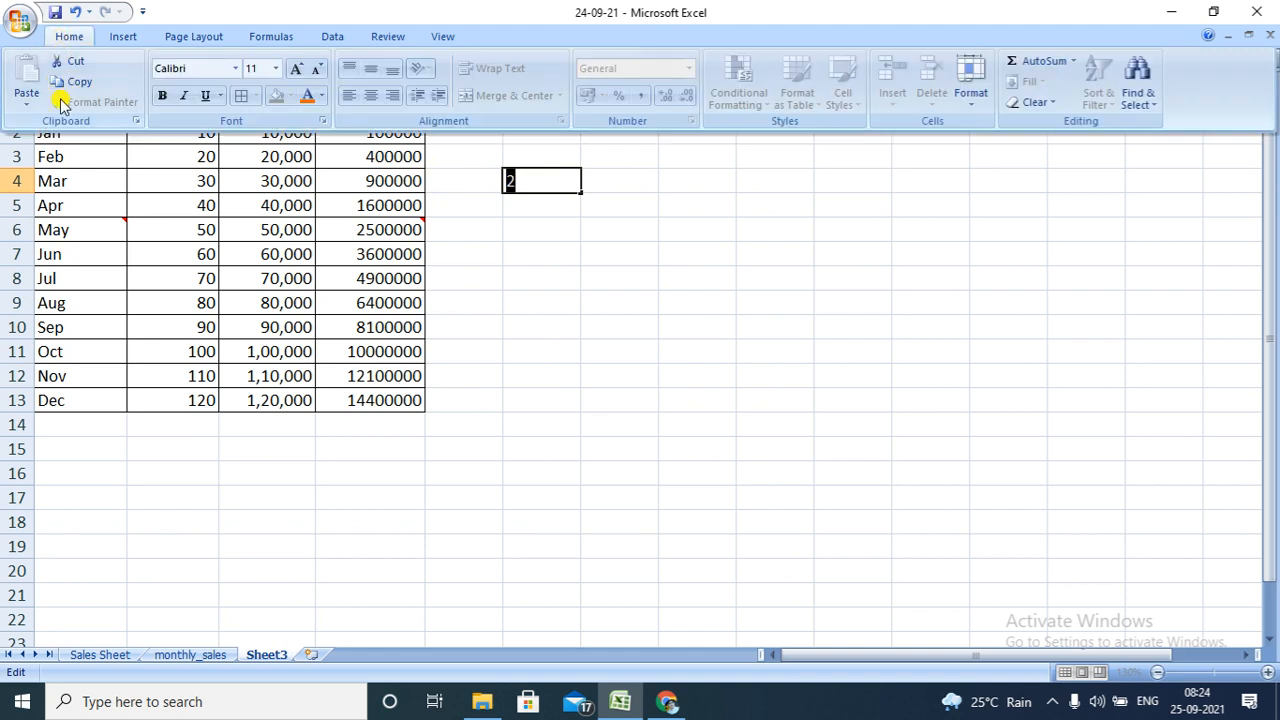
{"action": "left_click", "coordinate": [26, 100]}
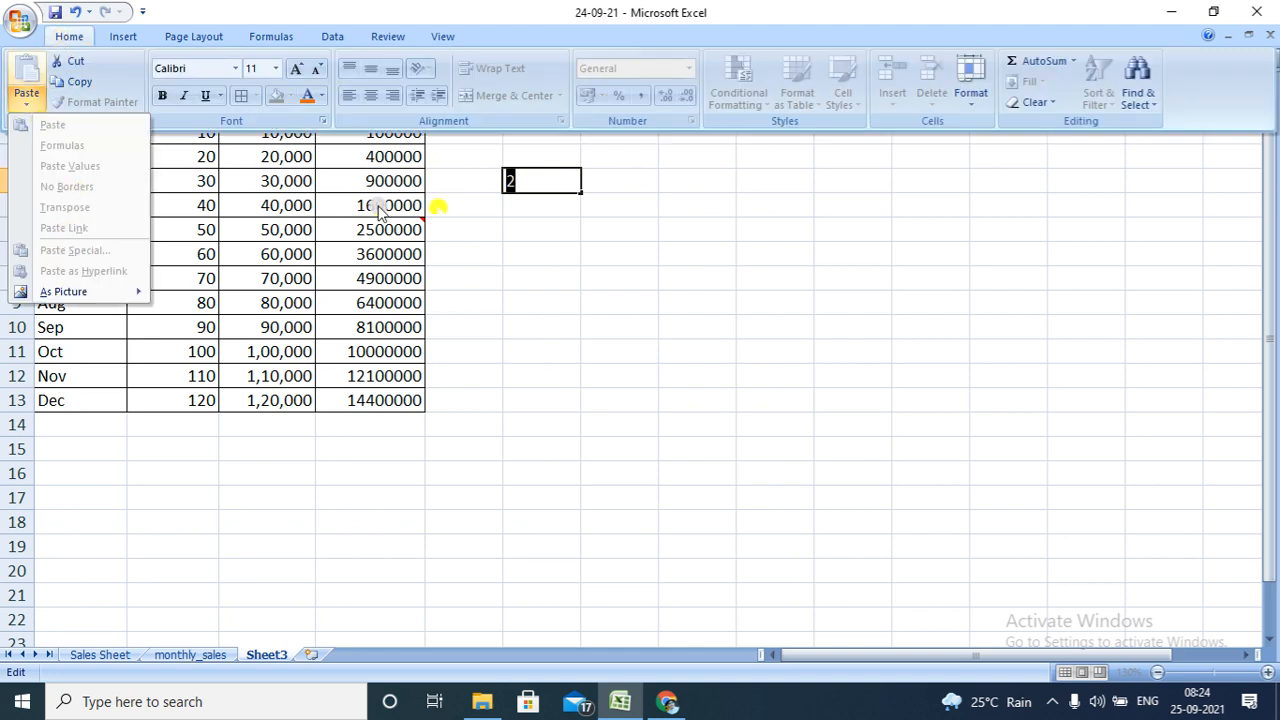
{"action": "left_click", "coordinate": [600, 202]}
{"action": "left_click", "coordinate": [549, 219]}
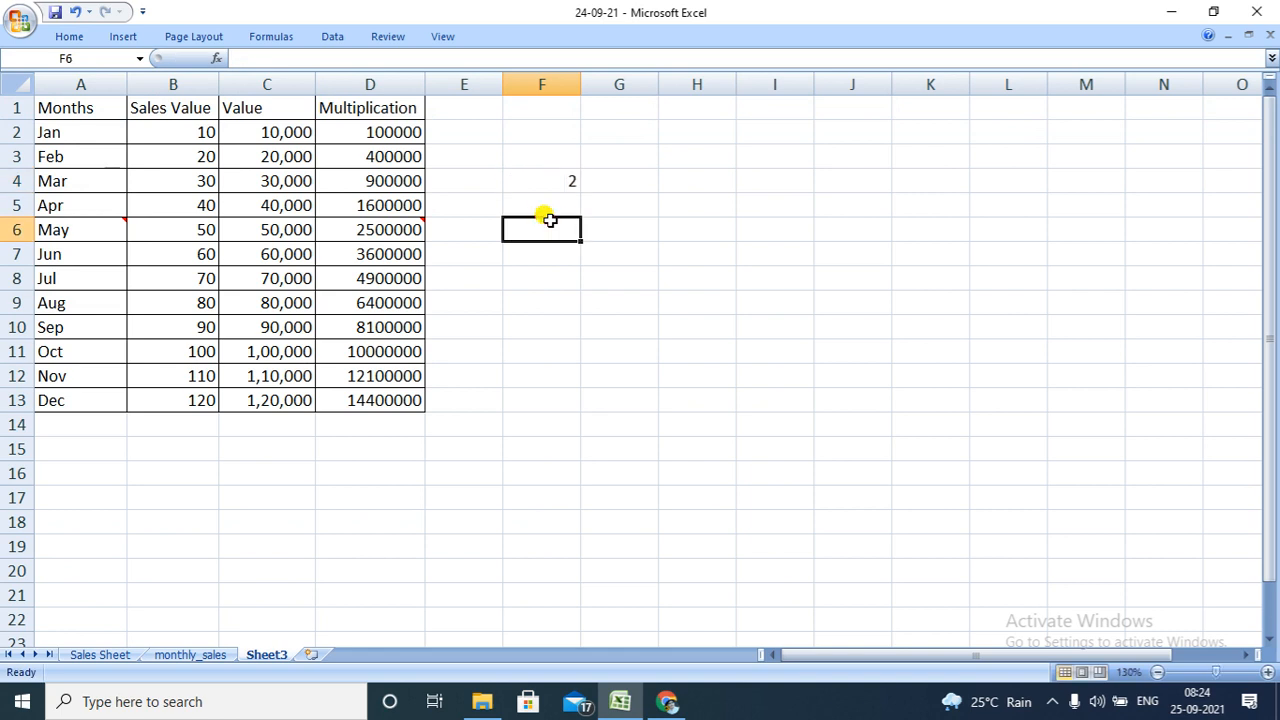
Check the paste options again with cell F4 selected, and undo the entry of 2.
{"action": "left_click", "coordinate": [566, 176]}
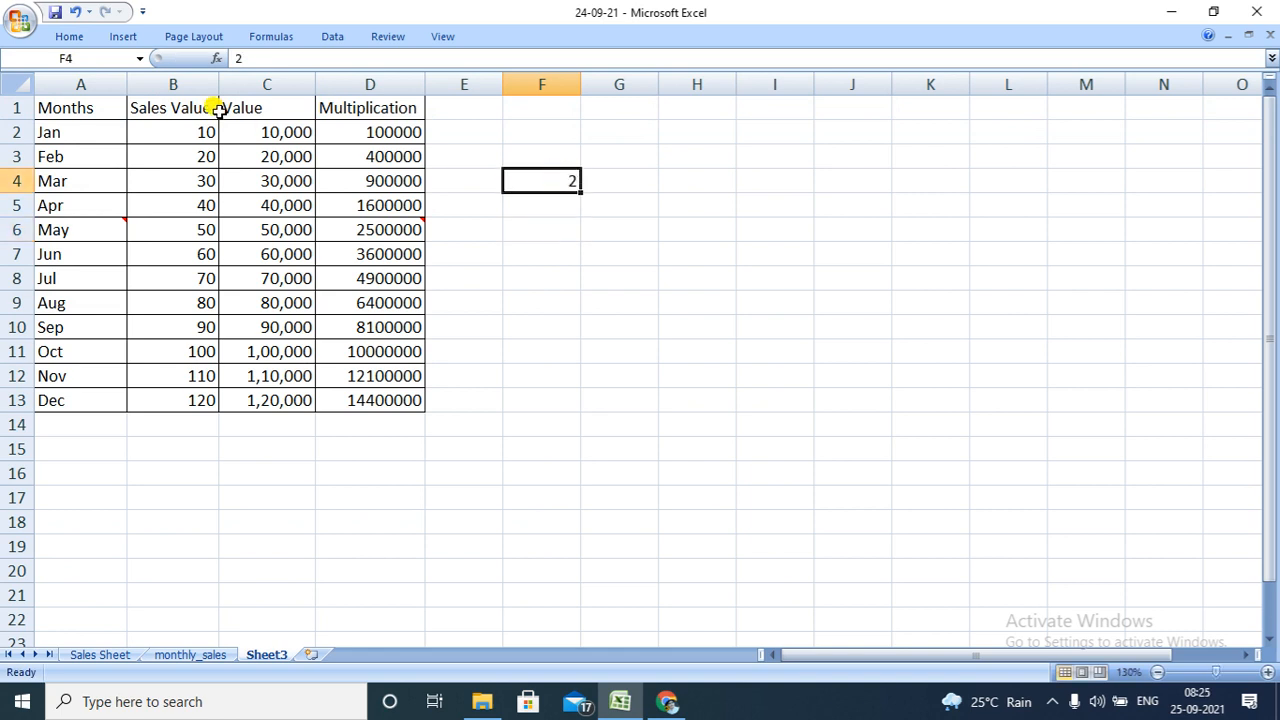
{"action": "left_click", "coordinate": [66, 37]}
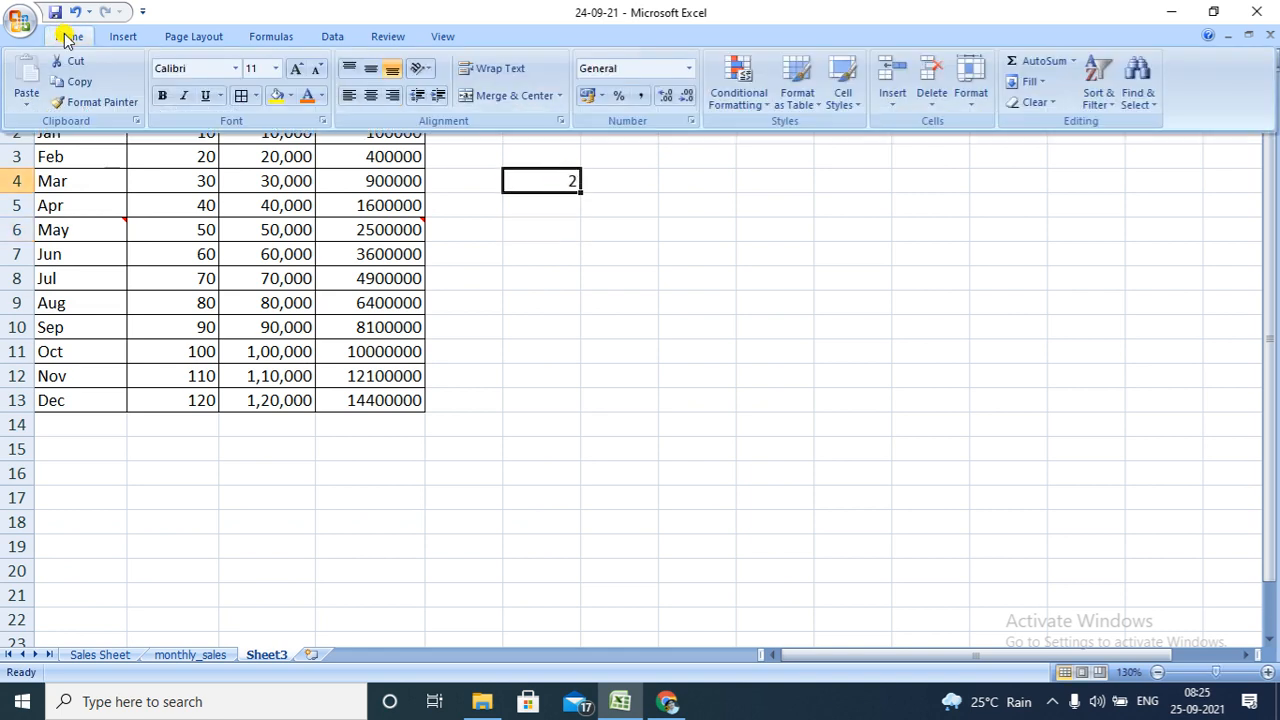
{"action": "left_click", "coordinate": [25, 102]}
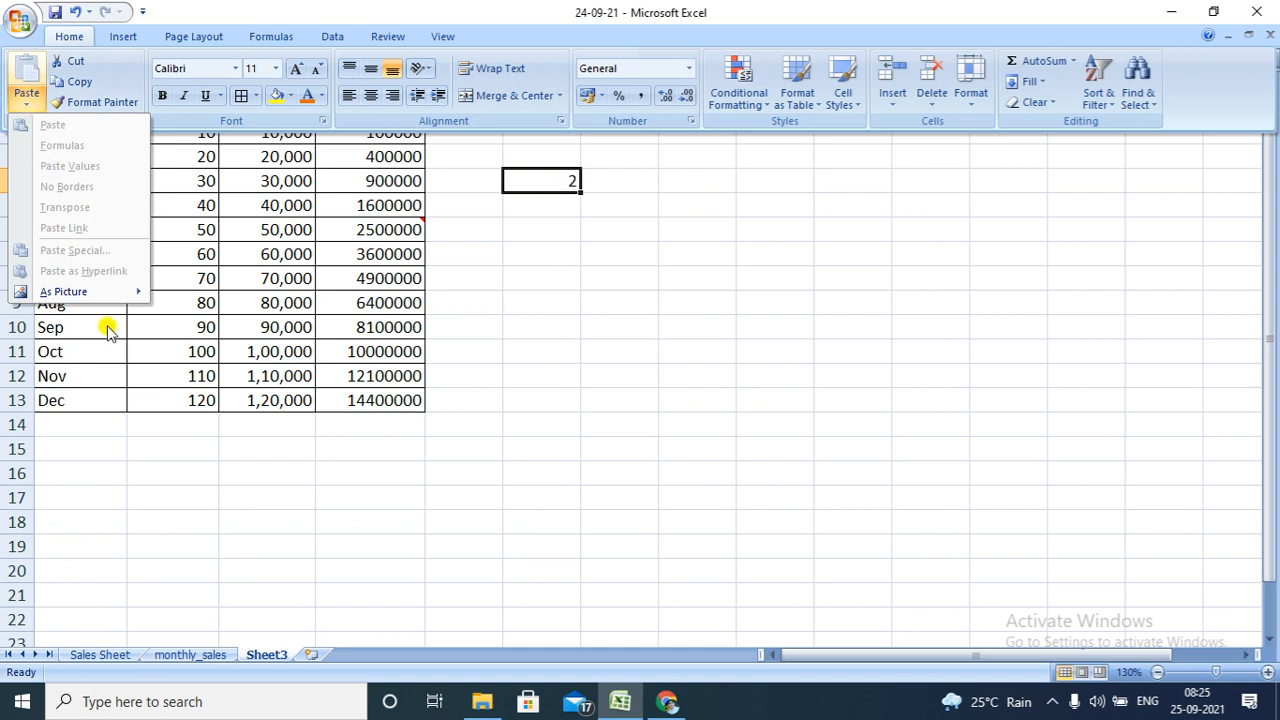
{"action": "left_click", "coordinate": [108, 447]}
{"action": "key", "text": "ctrl+z"}
{"action": "key", "text": "ctrl+z"}
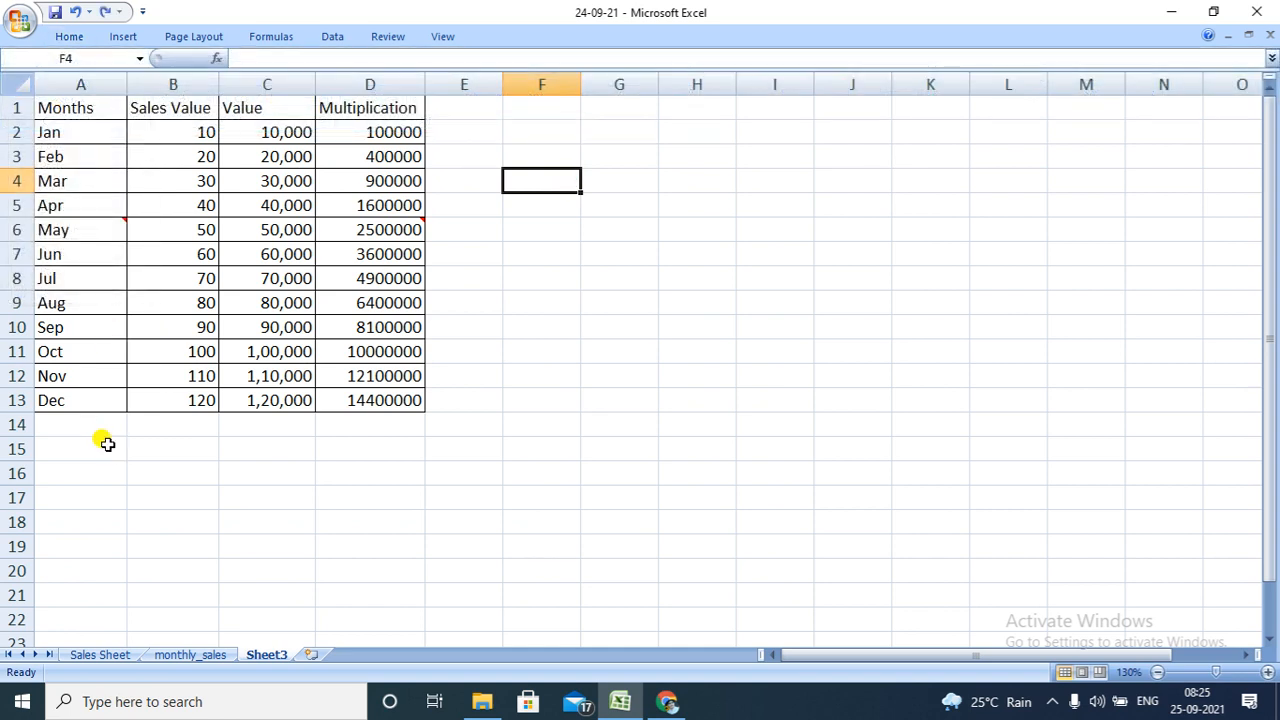
Widen column D so the Multiplication heading and all its numbers fit.
{"action": "left_click", "coordinate": [372, 431]}
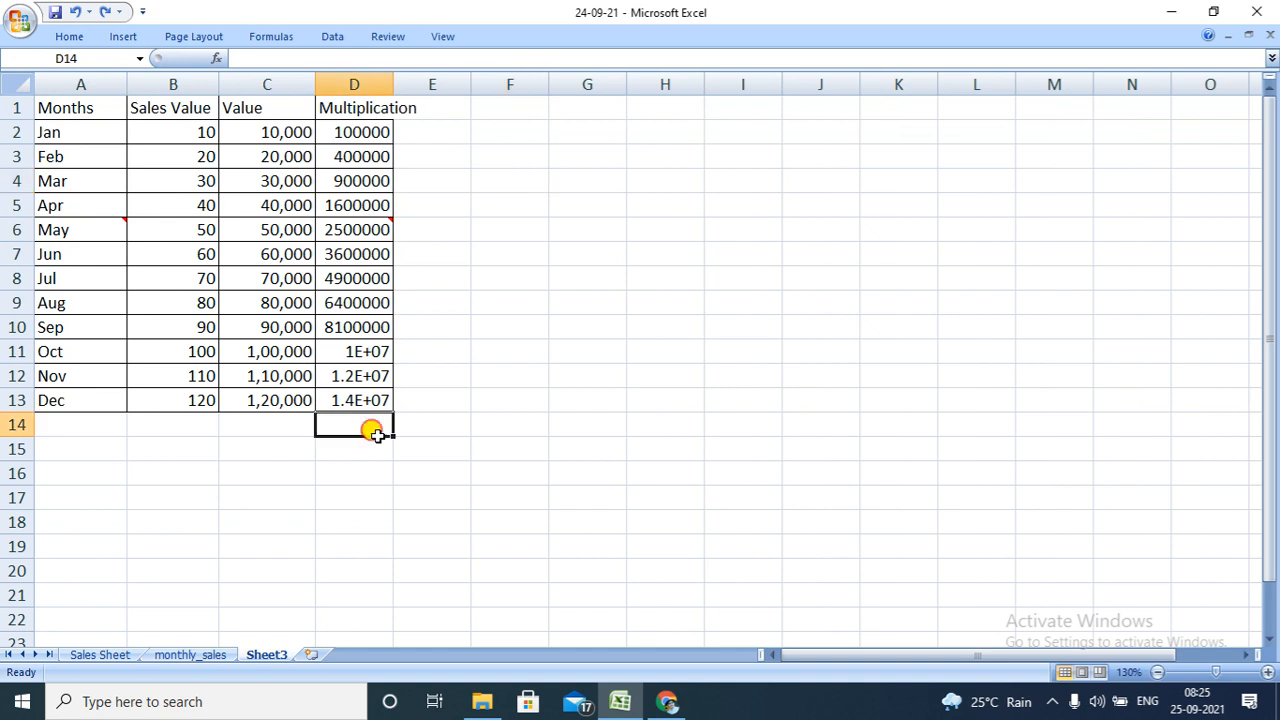
{"action": "left_click", "coordinate": [531, 250]}
{"action": "left_click_drag", "start_coordinate": [393, 84], "coordinate": [431, 80]}
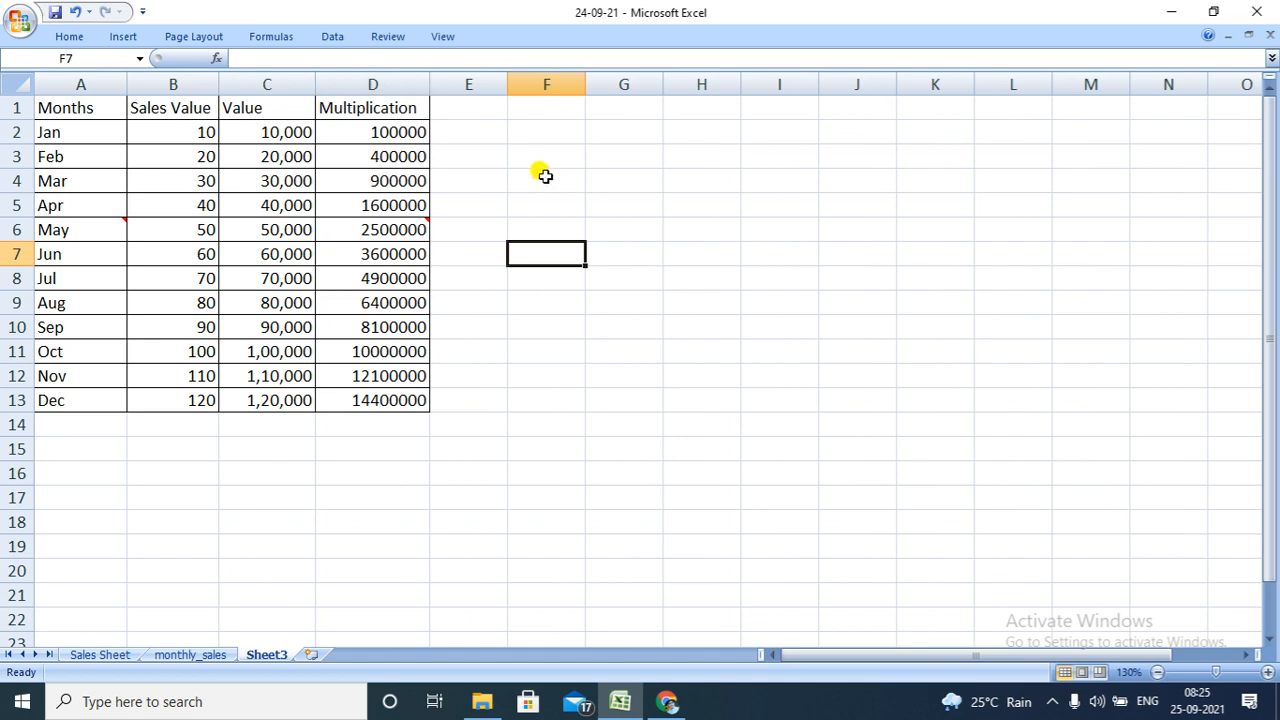
Enter the value 2 in the empty cell F4.
{"action": "left_click", "coordinate": [533, 230]}
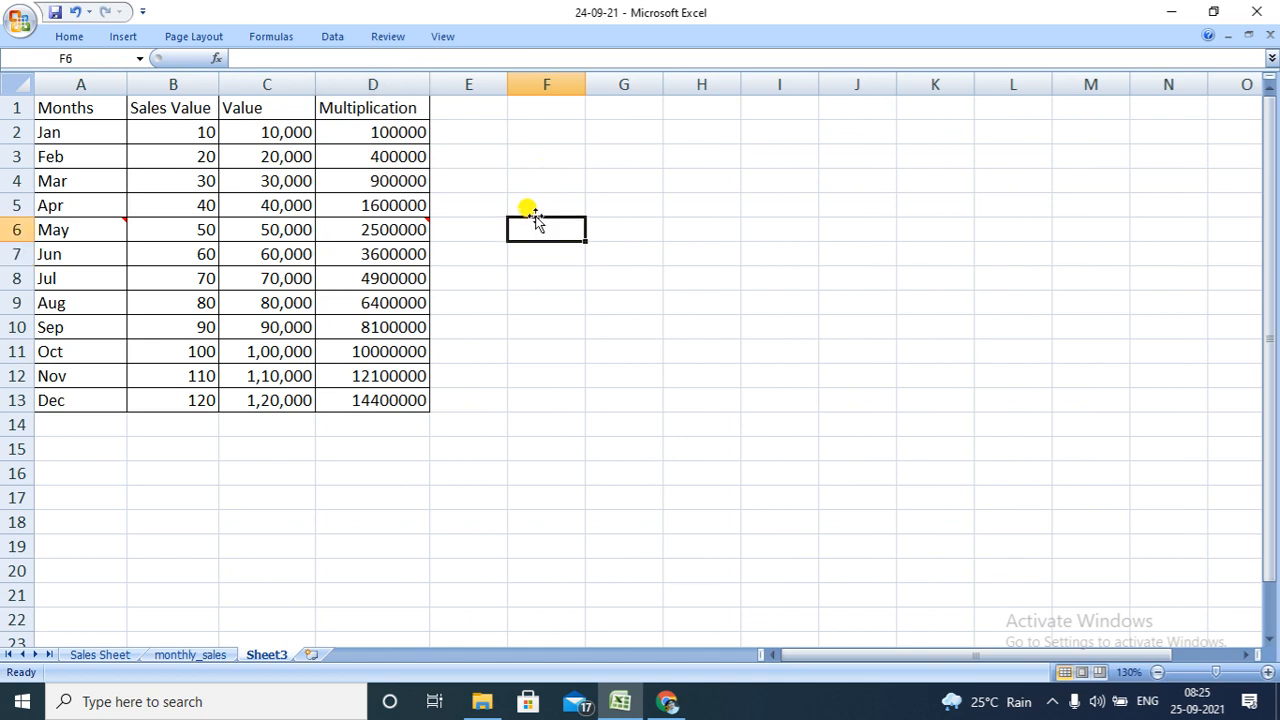
{"action": "left_click", "coordinate": [537, 205]}
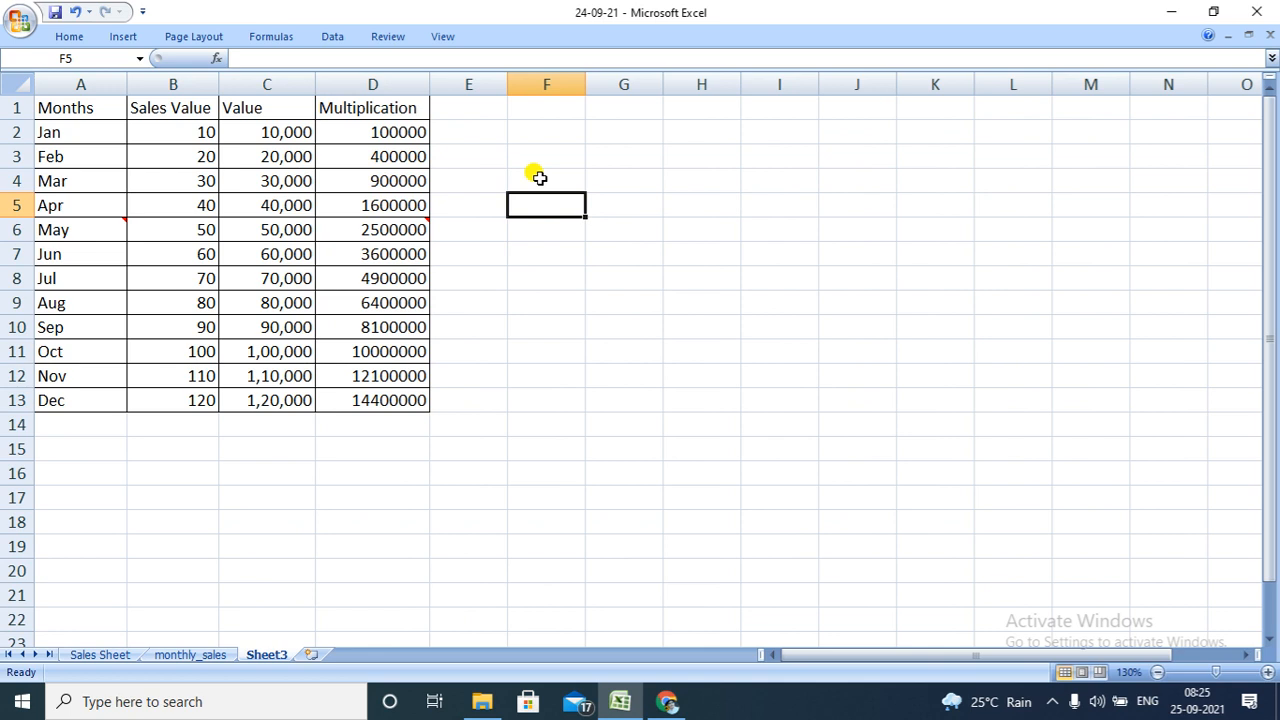
{"action": "left_click", "coordinate": [539, 178]}
{"action": "type", "text": "2"}
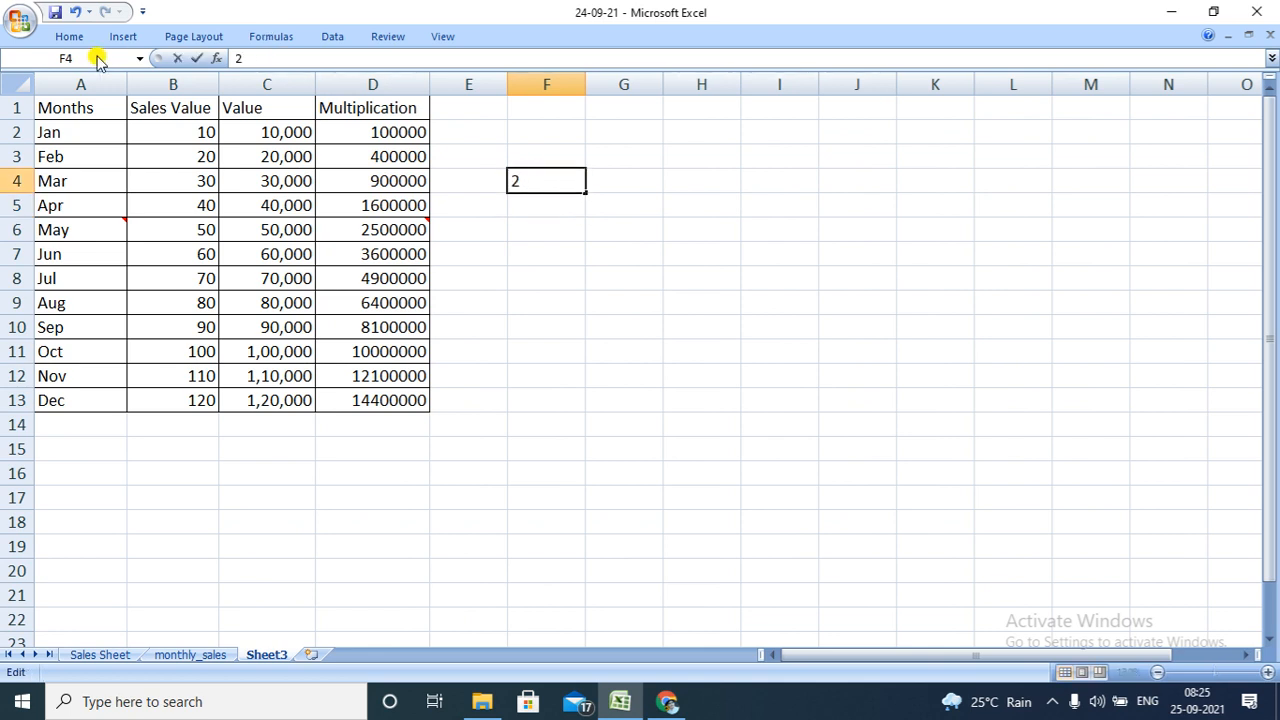
Check which paste options are available while cell F4 is being edited.
{"action": "left_click", "coordinate": [68, 37]}
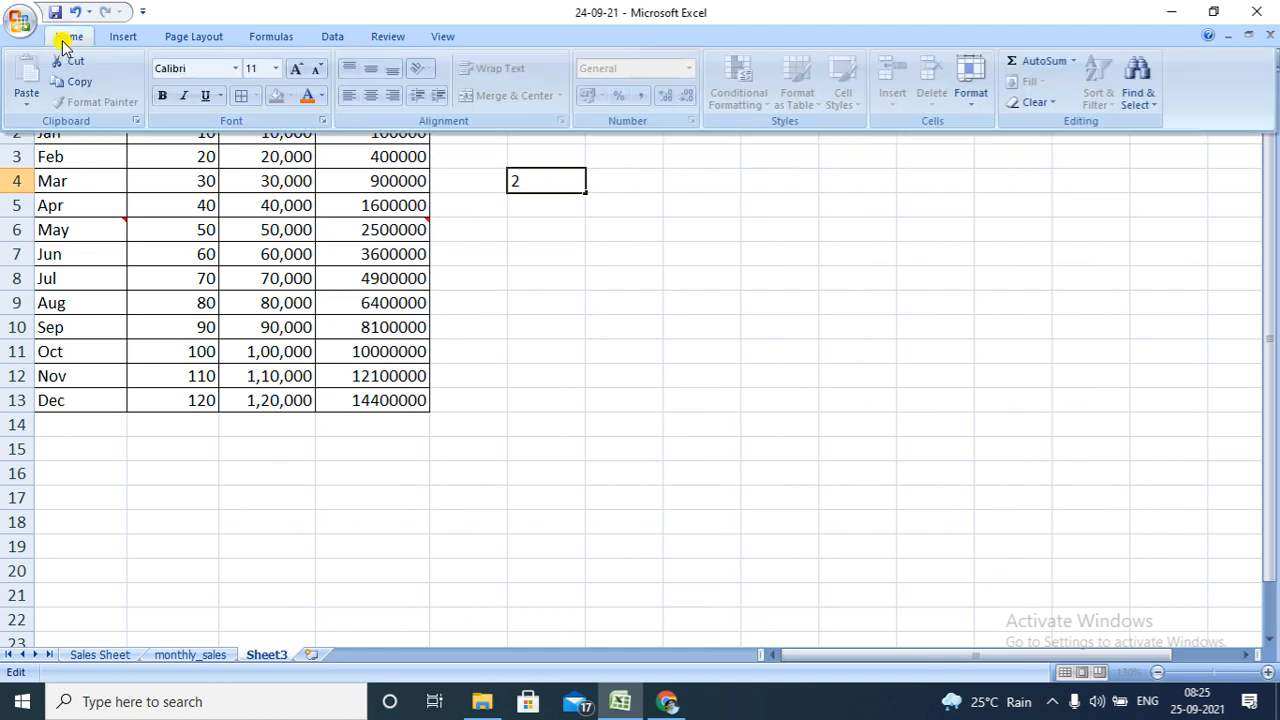
{"action": "left_click", "coordinate": [31, 110]}
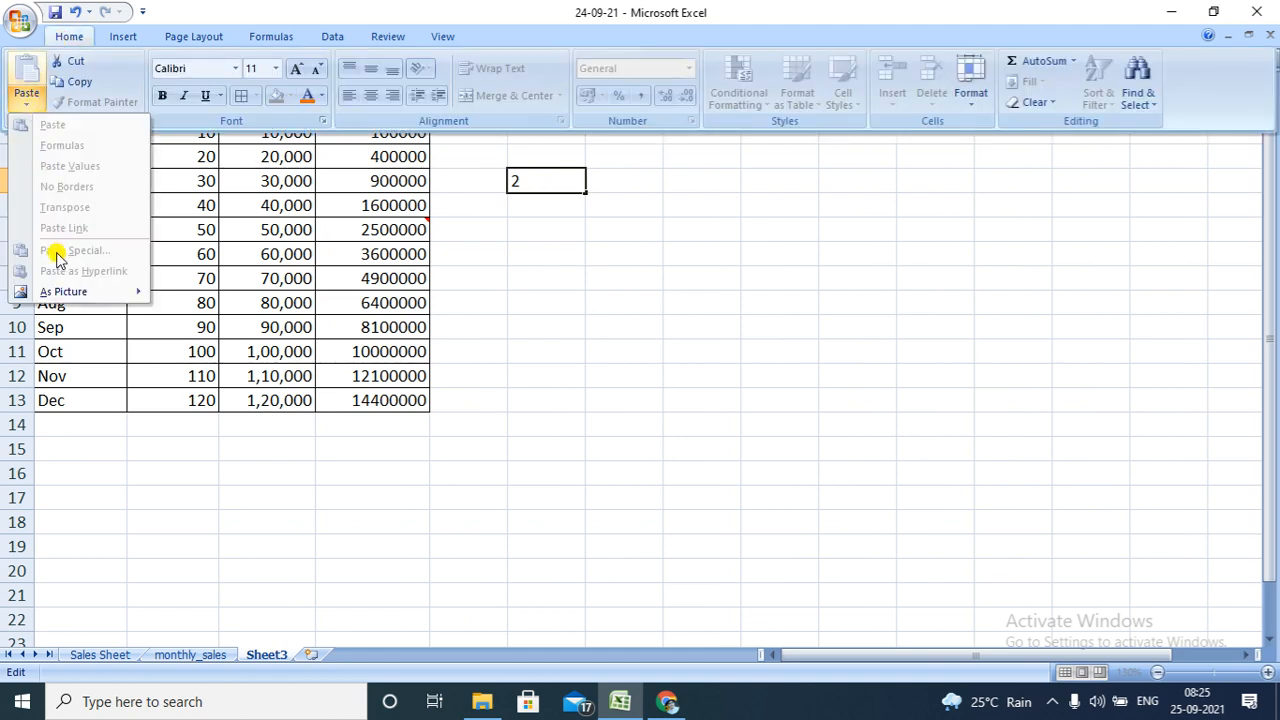
{"action": "left_click", "coordinate": [38, 112]}
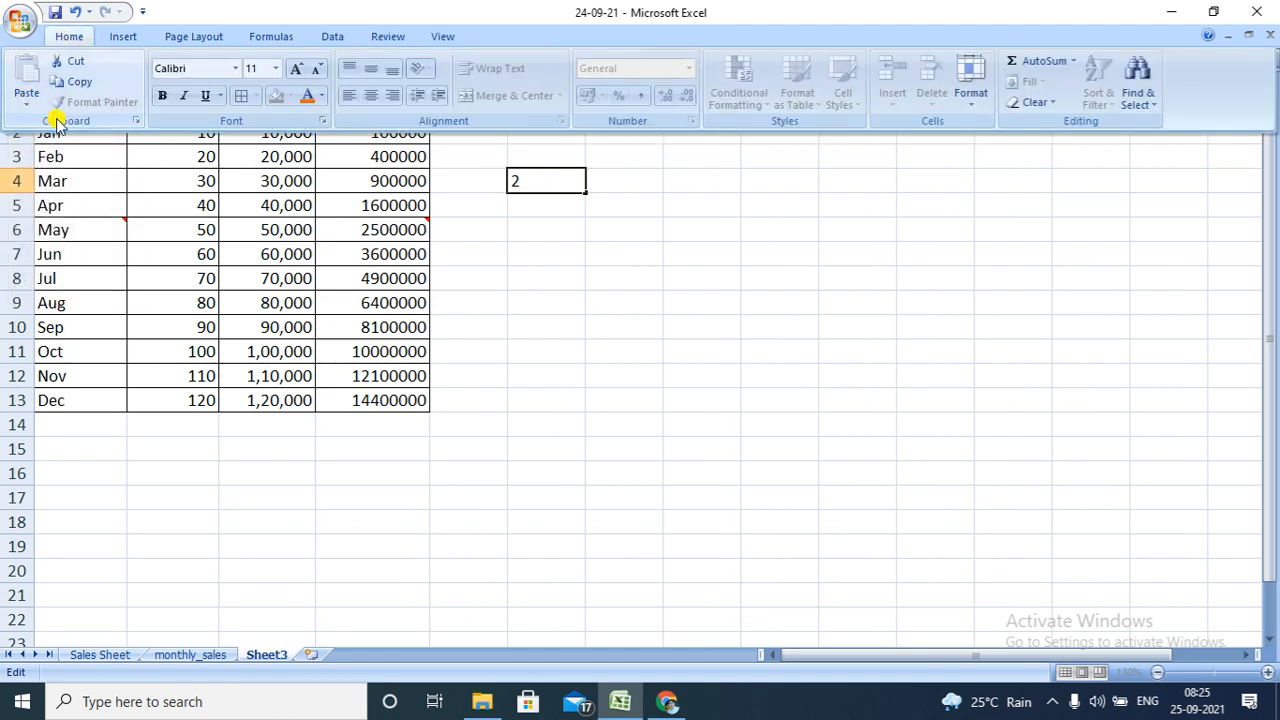
Select and copy the 2 inside cell F4, and review the paste options for it.
{"action": "left_click", "coordinate": [518, 175]}
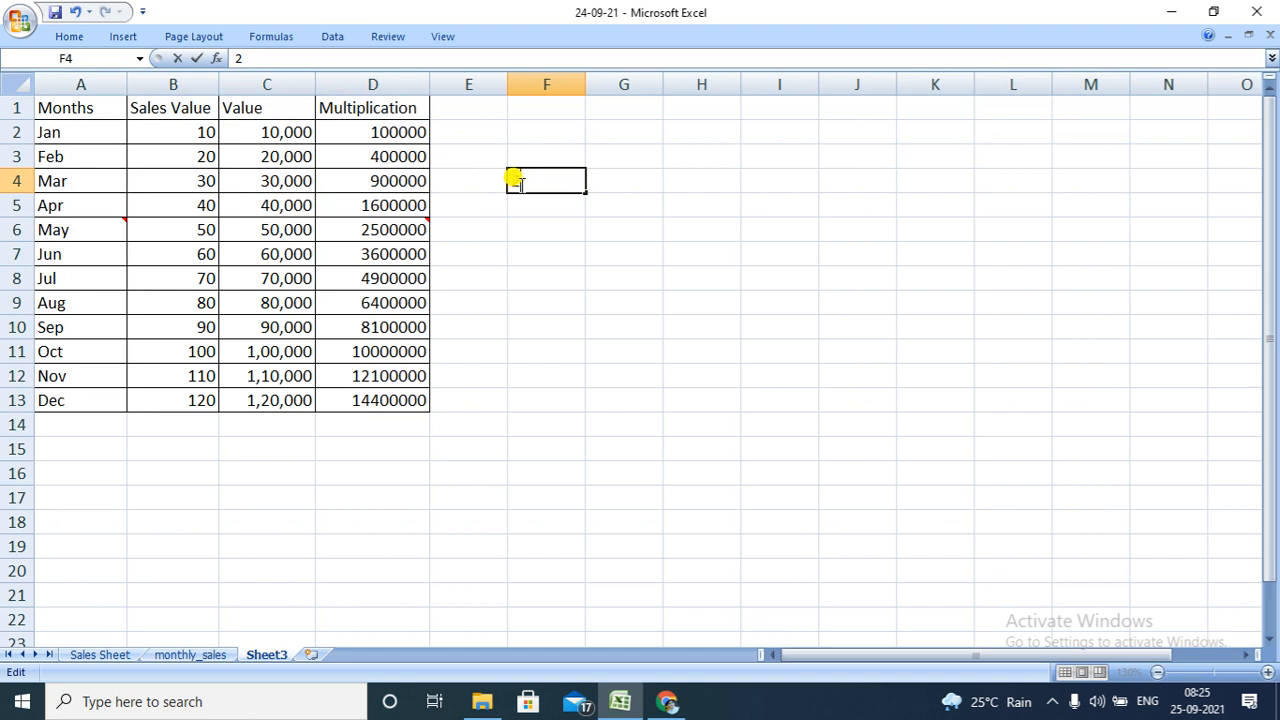
{"action": "double_click", "coordinate": [515, 178]}
{"action": "left_click", "coordinate": [75, 42]}
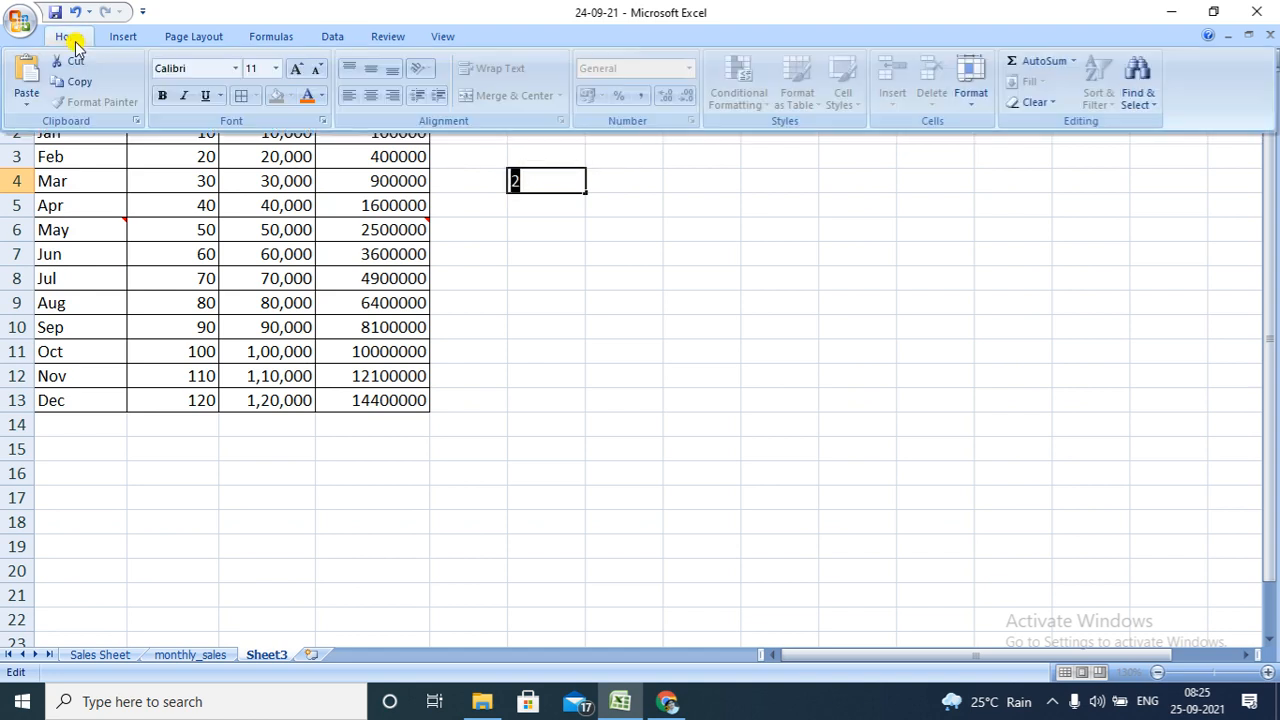
{"action": "left_click", "coordinate": [33, 104]}
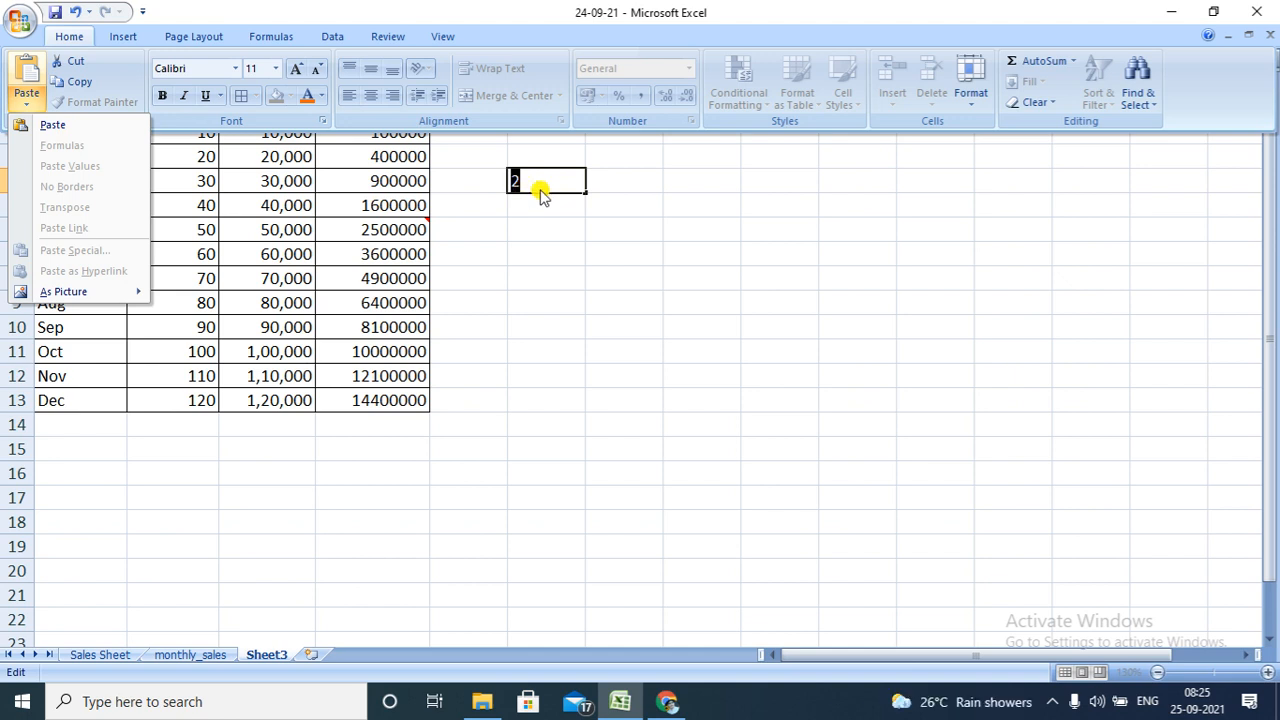
Open the Find dialog from cell F4 and close it without searching.
{"action": "left_click", "coordinate": [1155, 108]}
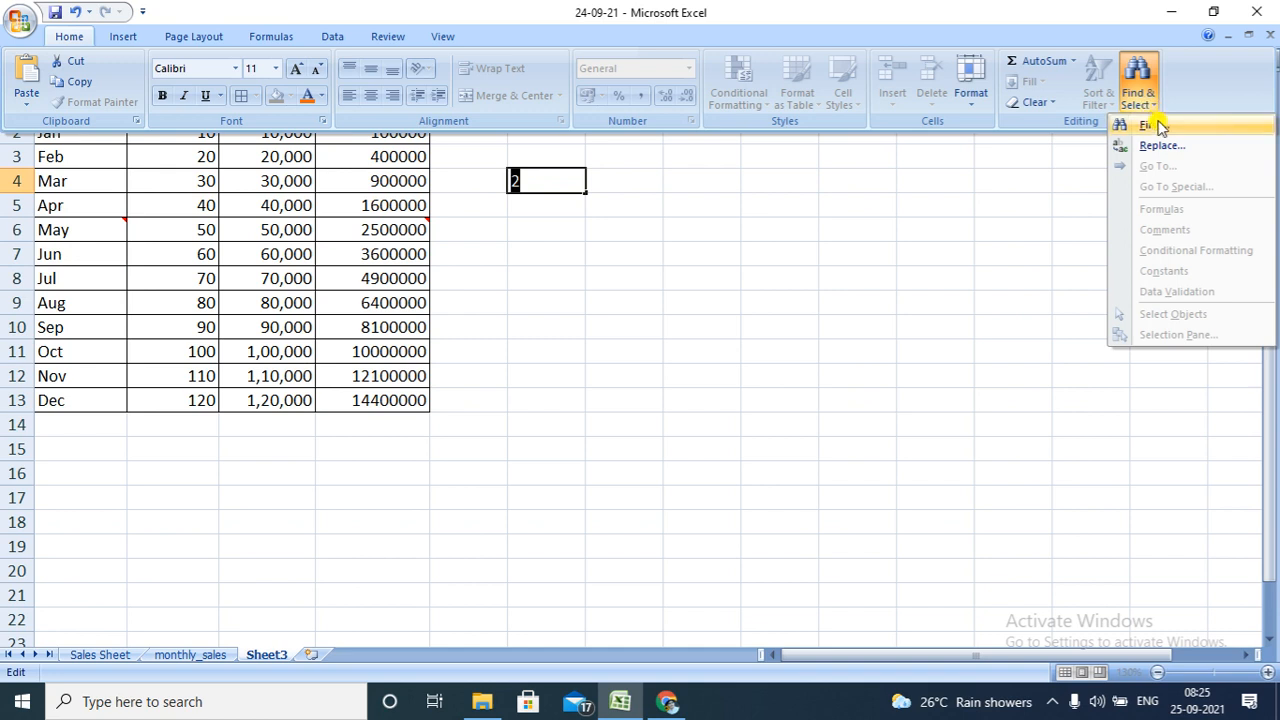
{"action": "left_click", "coordinate": [1157, 126]}
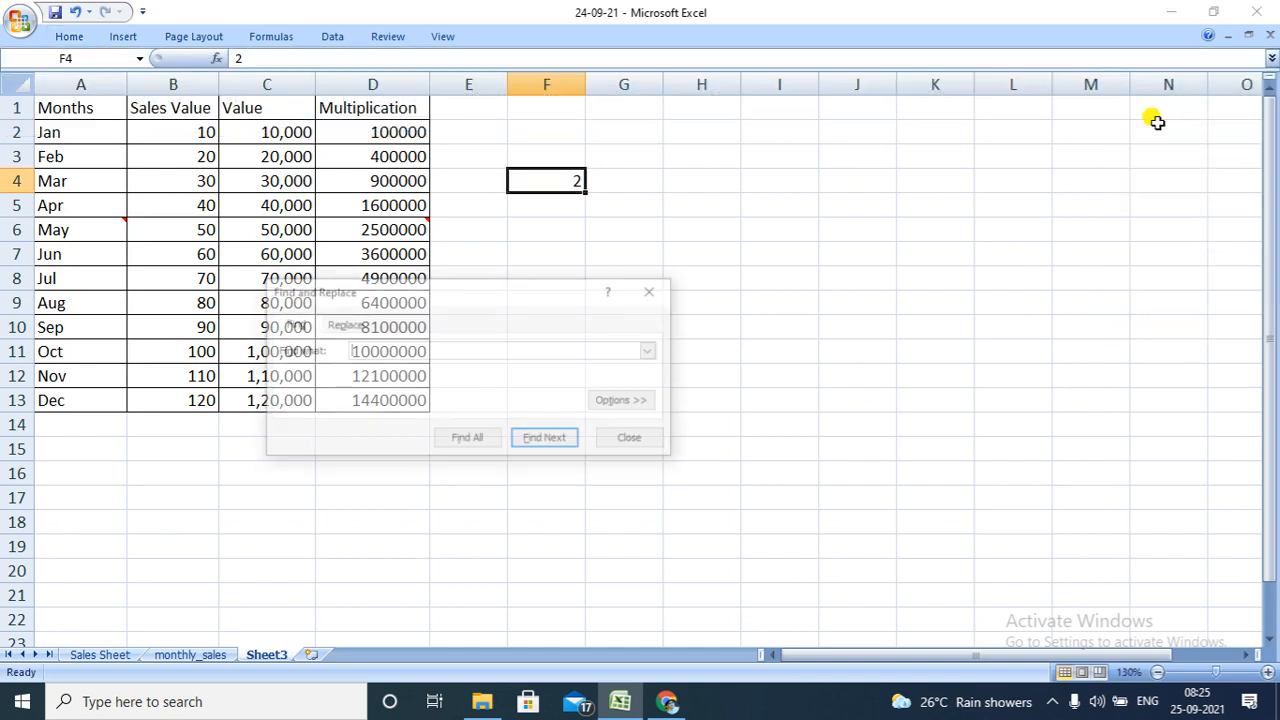
{"action": "left_click", "coordinate": [659, 293]}
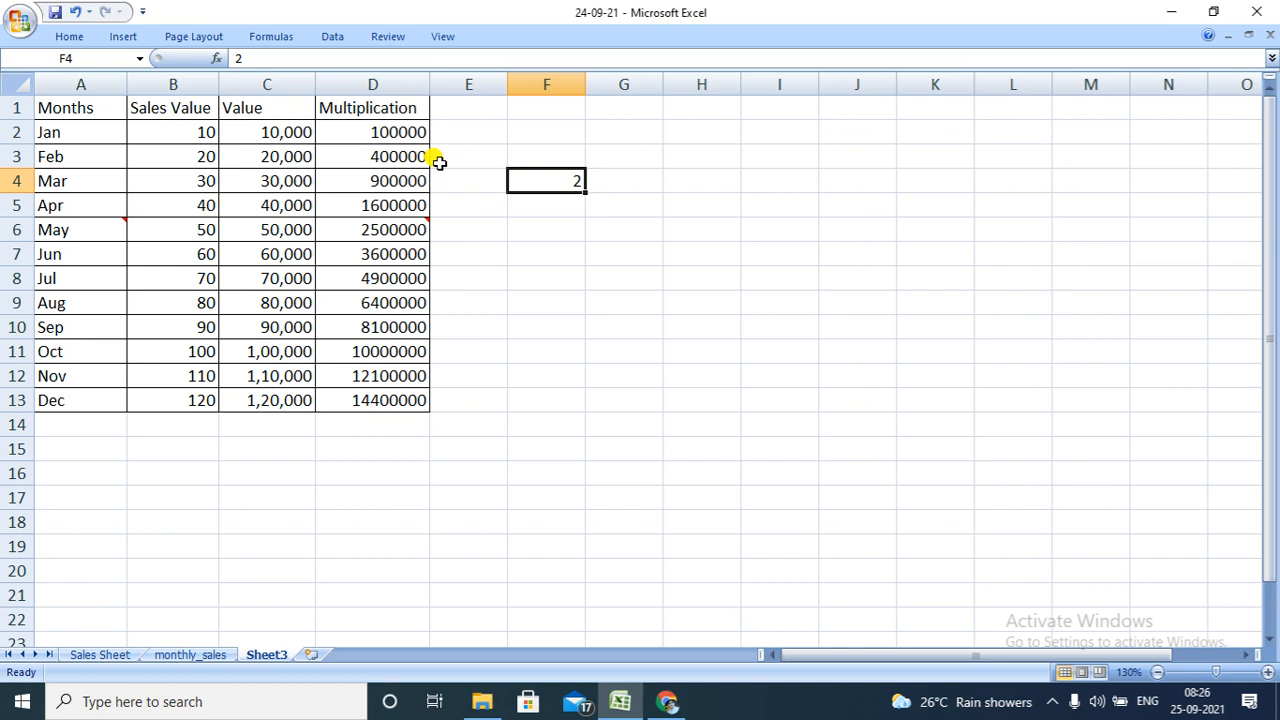
Select the range B2:D13 and review its Paste Special options twice, closing the dialog each time without pasting.
{"action": "left_click", "coordinate": [194, 132]}
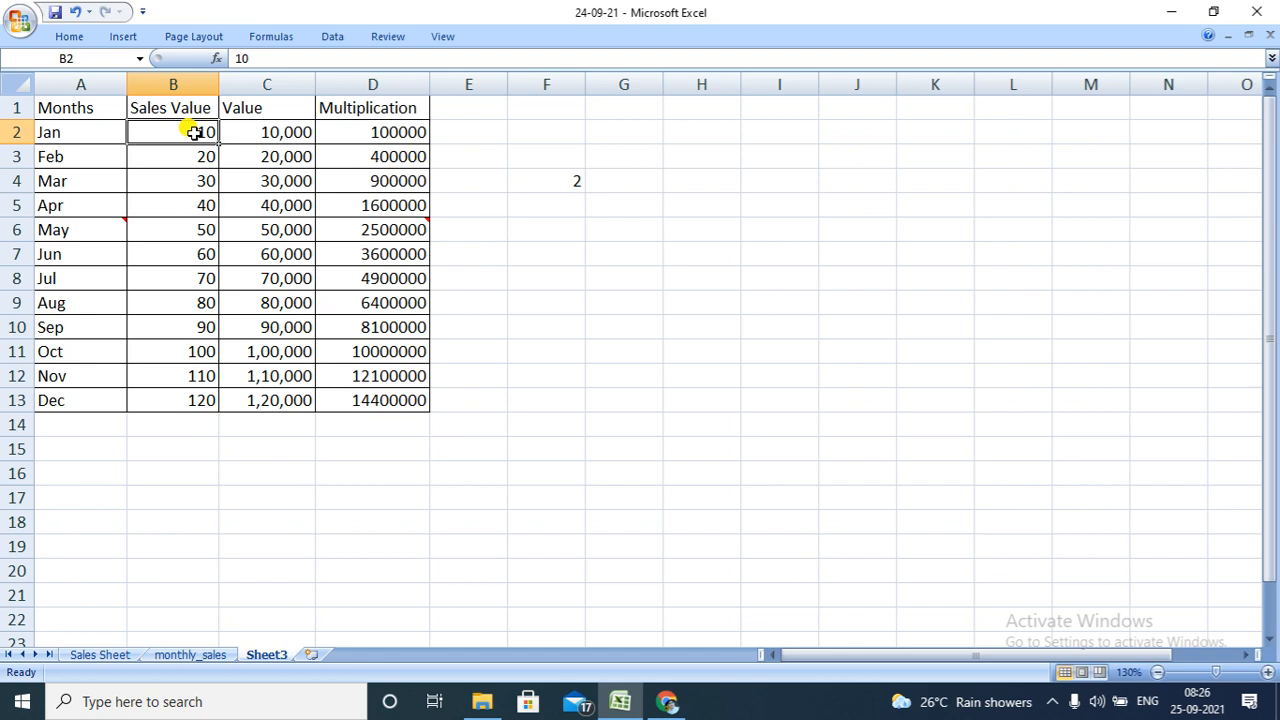
{"action": "key", "text": "ctrl+shift+Down"}
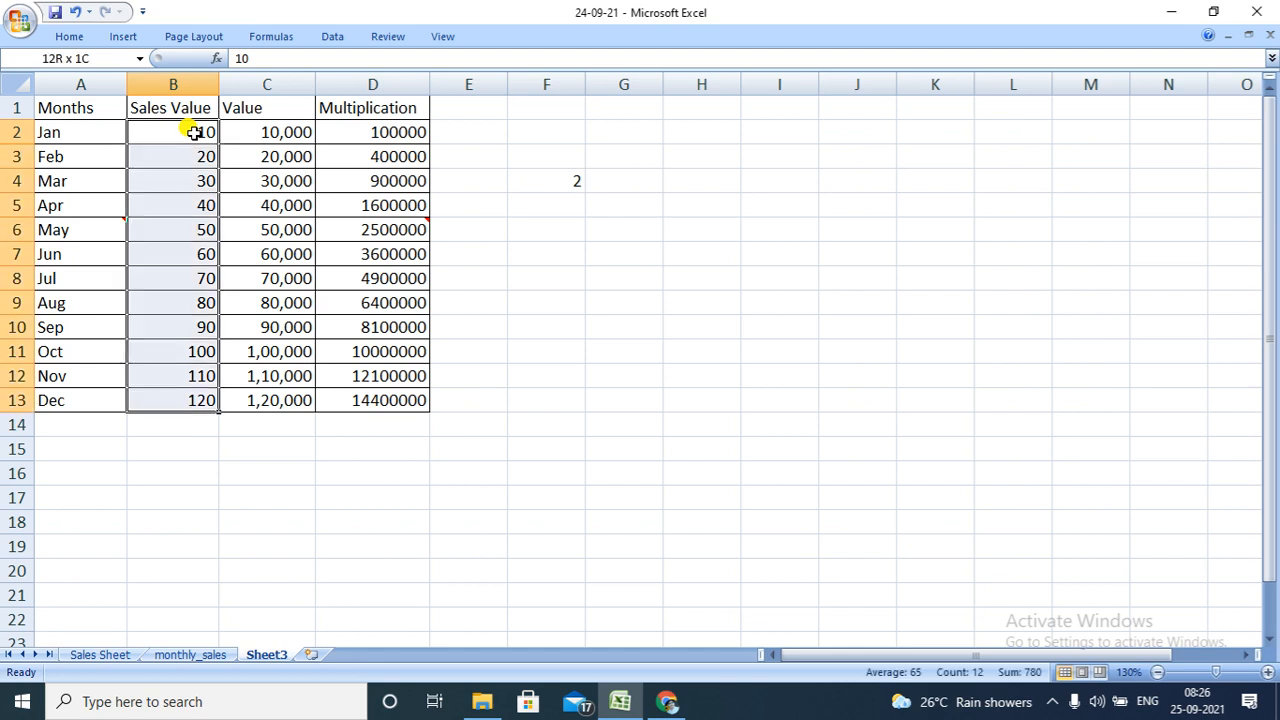
{"action": "key", "text": "ctrl+shift+Right"}
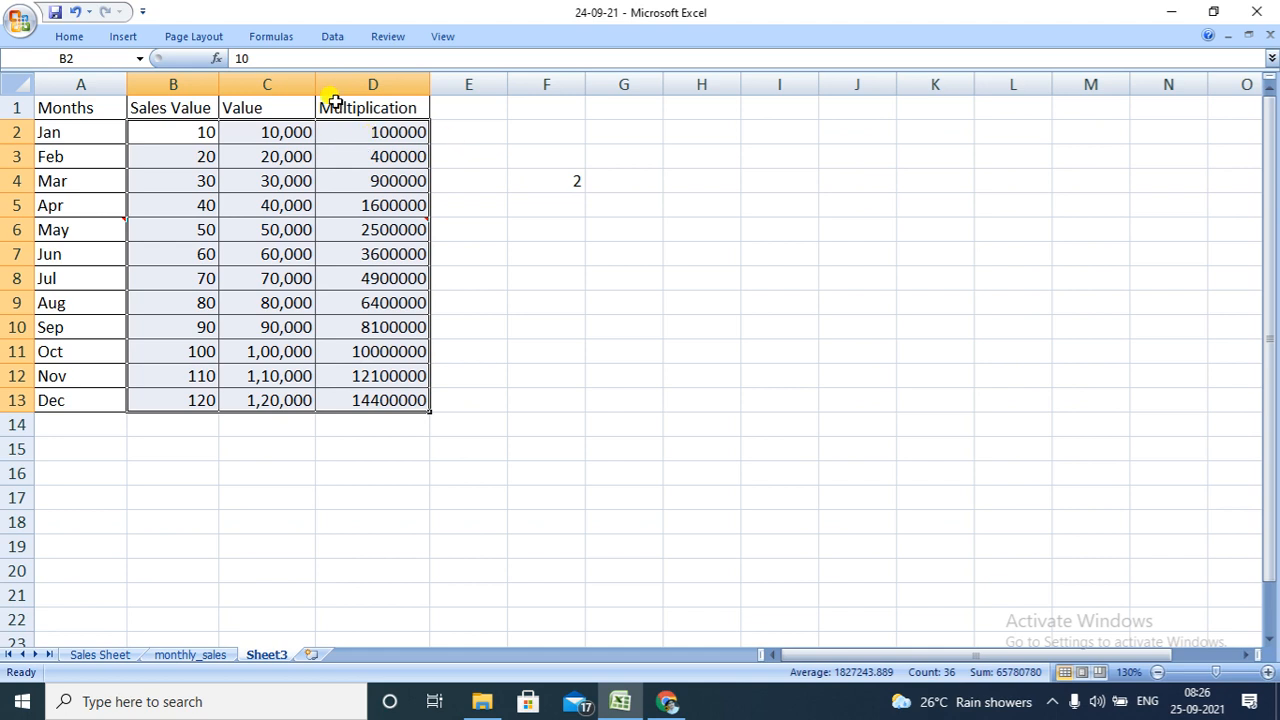
{"action": "left_click", "coordinate": [70, 38]}
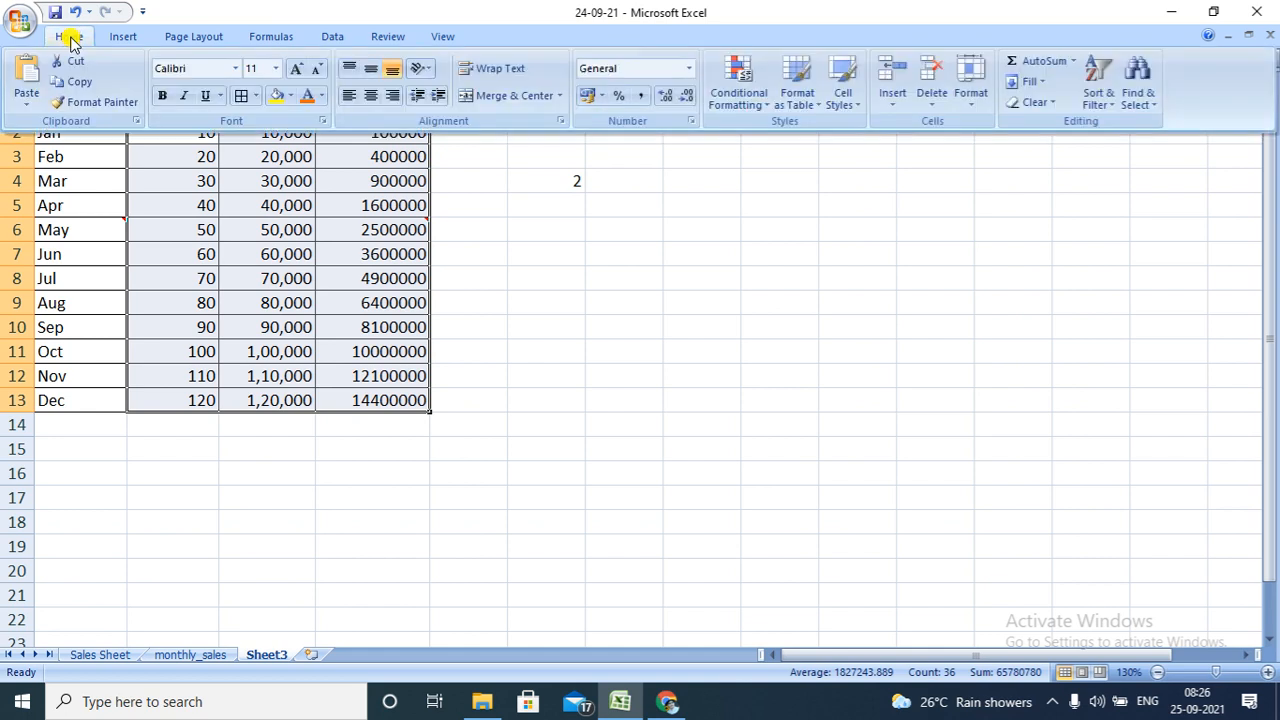
{"action": "left_click", "coordinate": [27, 100]}
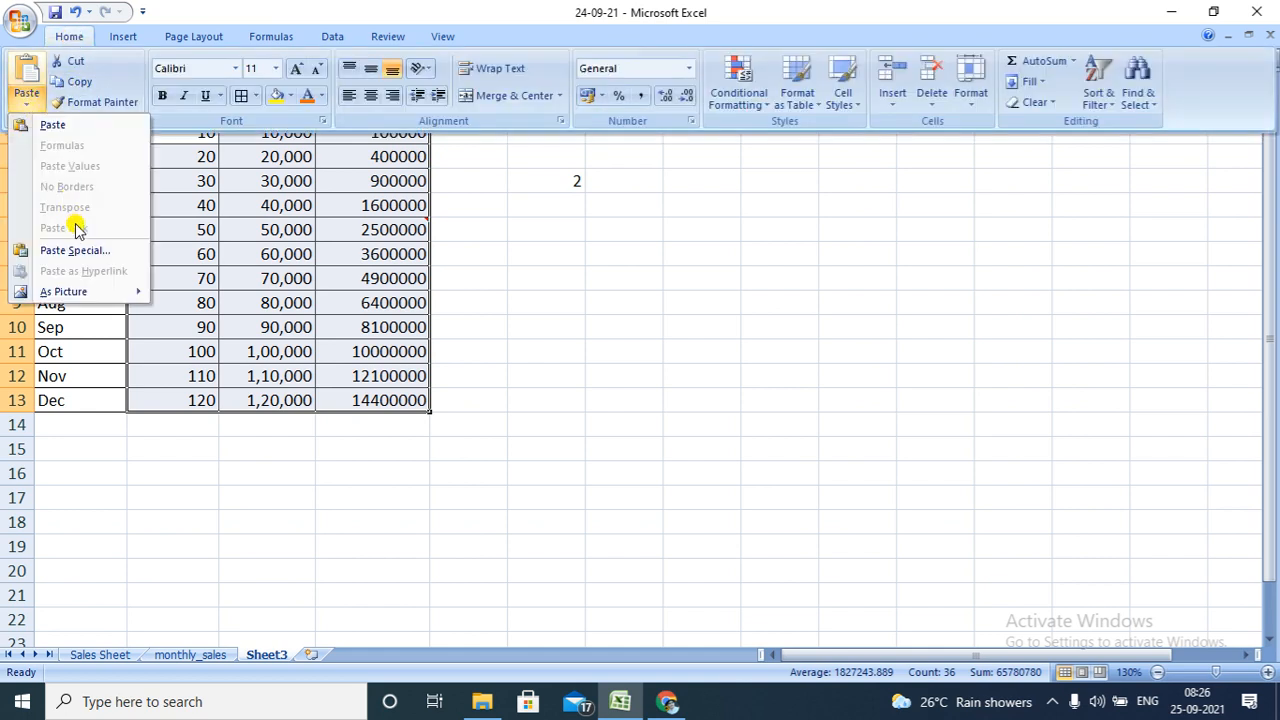
{"action": "left_click", "coordinate": [84, 251]}
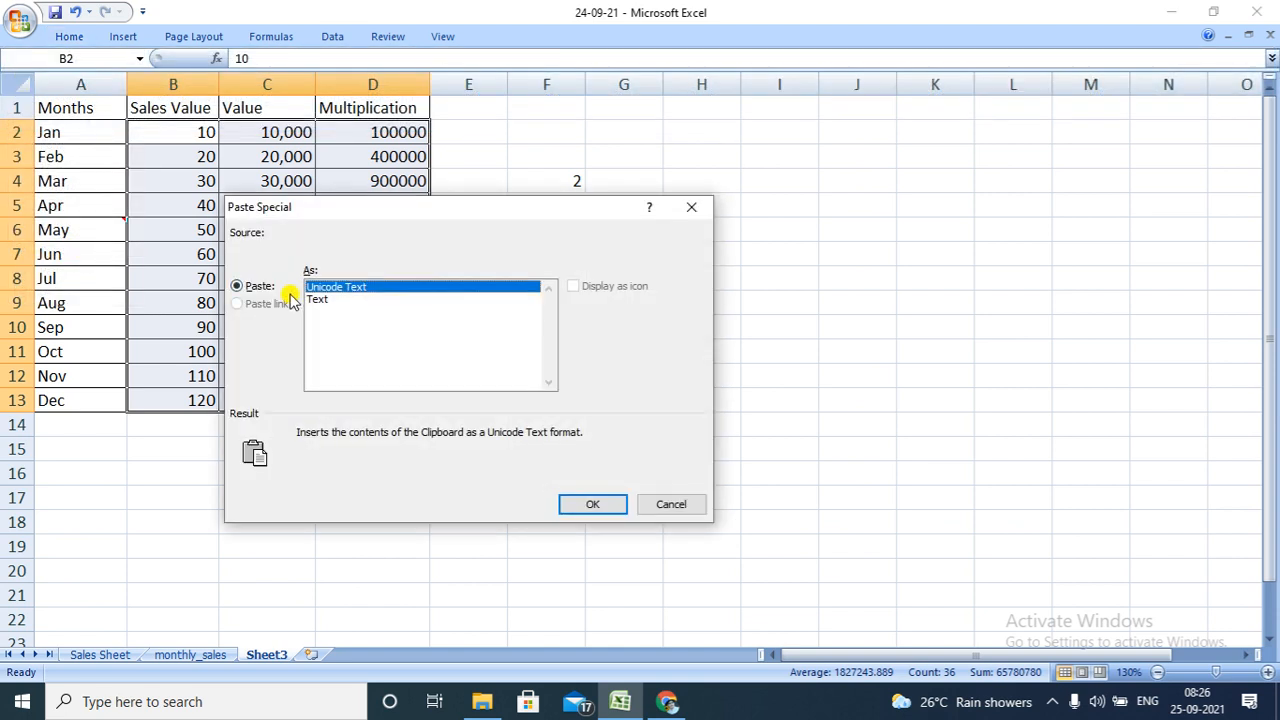
{"action": "left_click", "coordinate": [690, 212]}
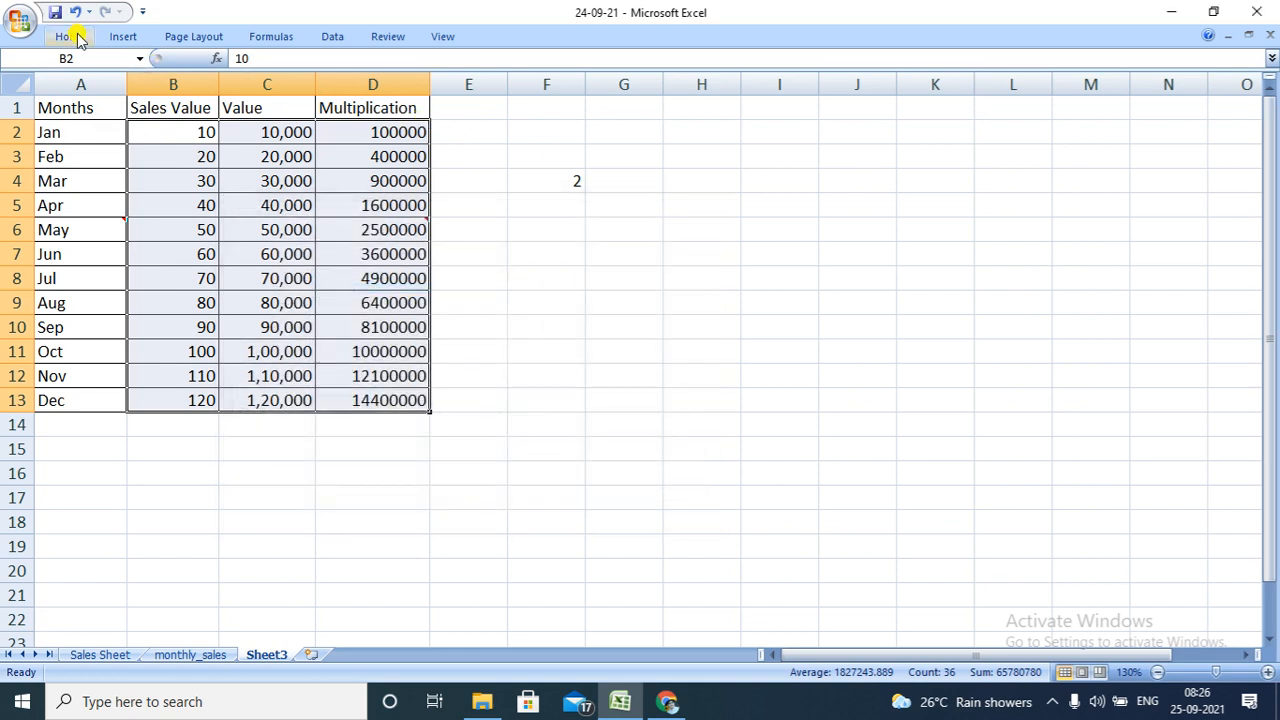
{"action": "left_click", "coordinate": [78, 37]}
{"action": "left_click", "coordinate": [26, 100]}
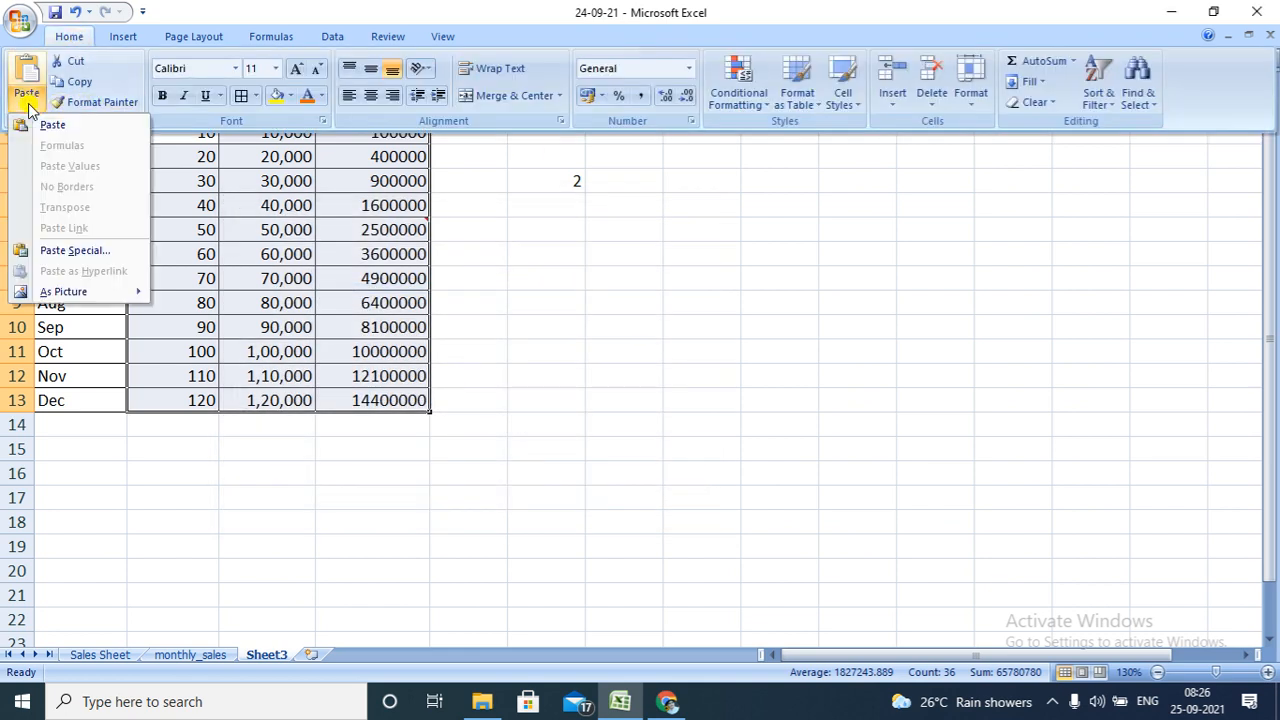
{"action": "left_click", "coordinate": [72, 251]}
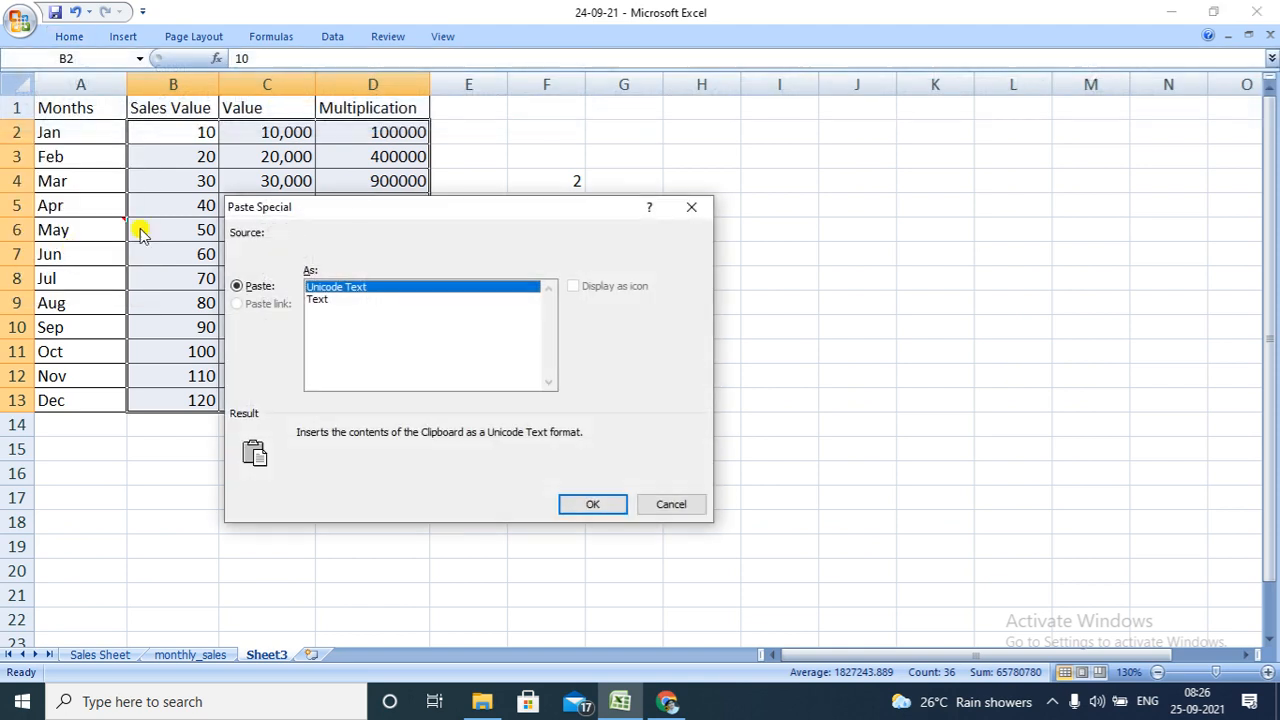
{"action": "left_click", "coordinate": [691, 212]}
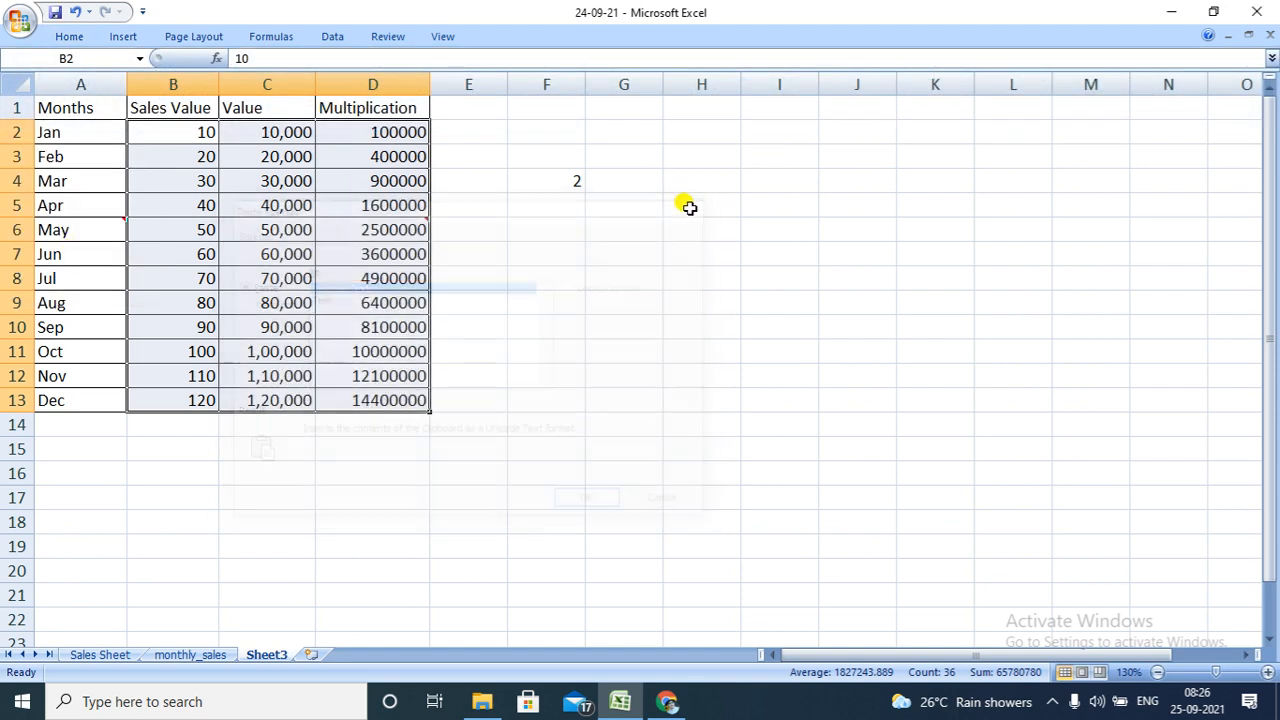
Reselect B2:D13, return to cell F4, and check the Paste Special options there, cancelling without pasting.
{"action": "double_click", "coordinate": [567, 181]}
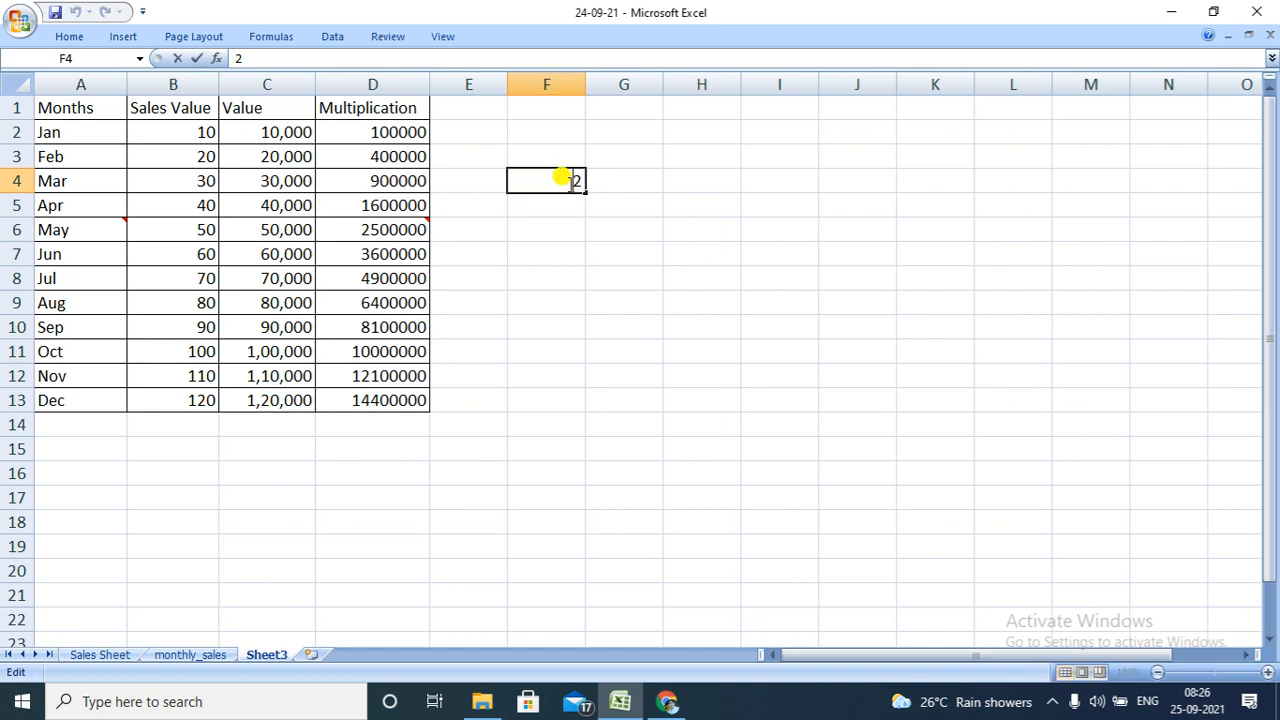
{"action": "left_click", "coordinate": [191, 129]}
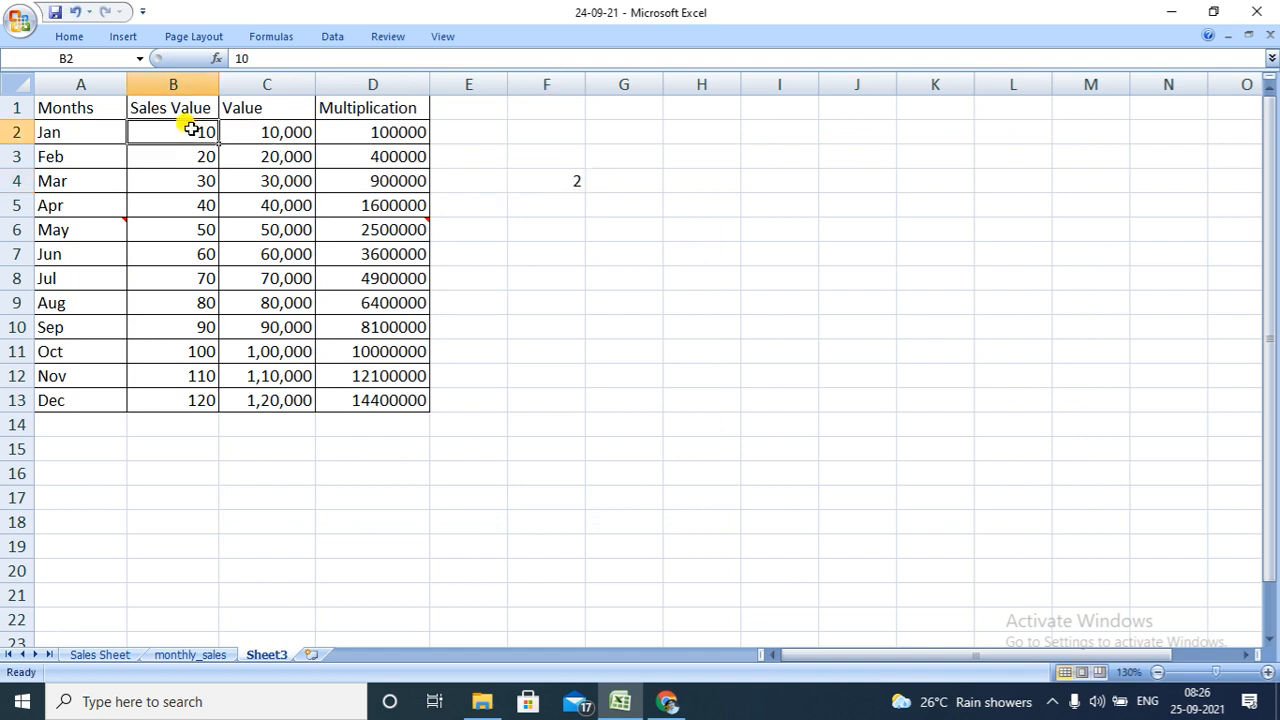
{"action": "key", "text": "ctrl+shift+Down"}
{"action": "key", "text": "ctrl+shift+Right"}
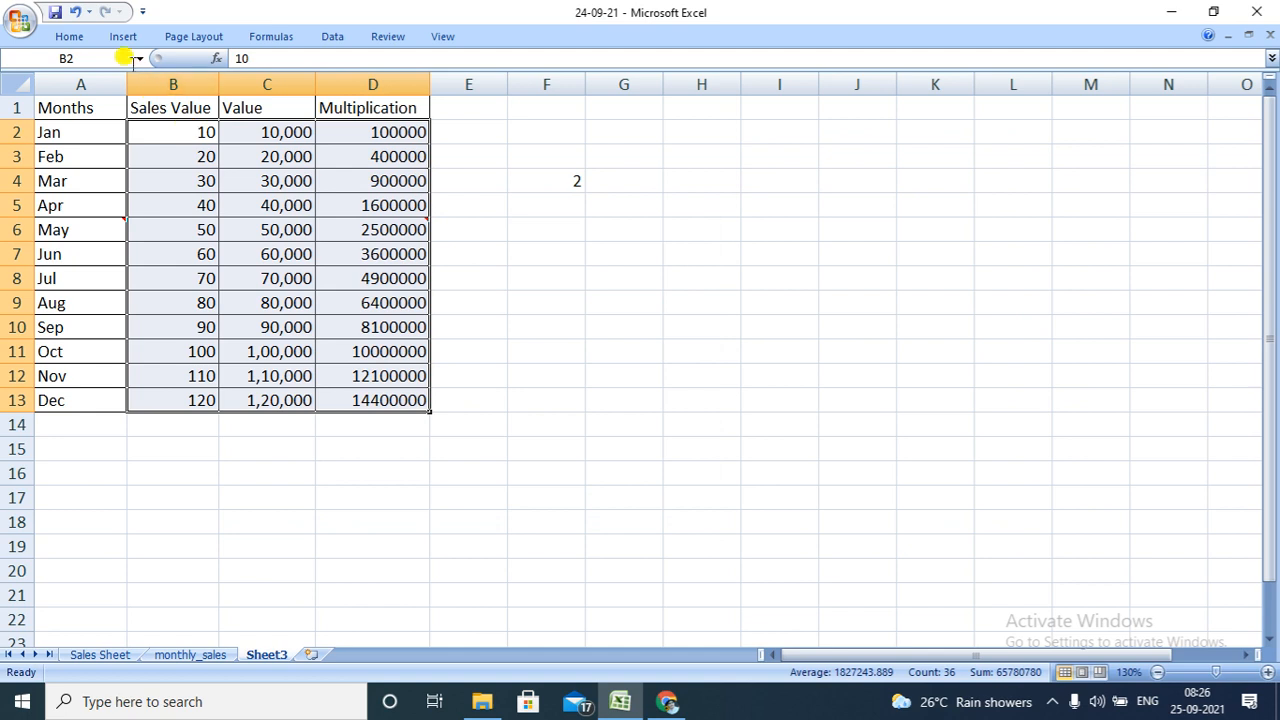
{"action": "left_click", "coordinate": [553, 176]}
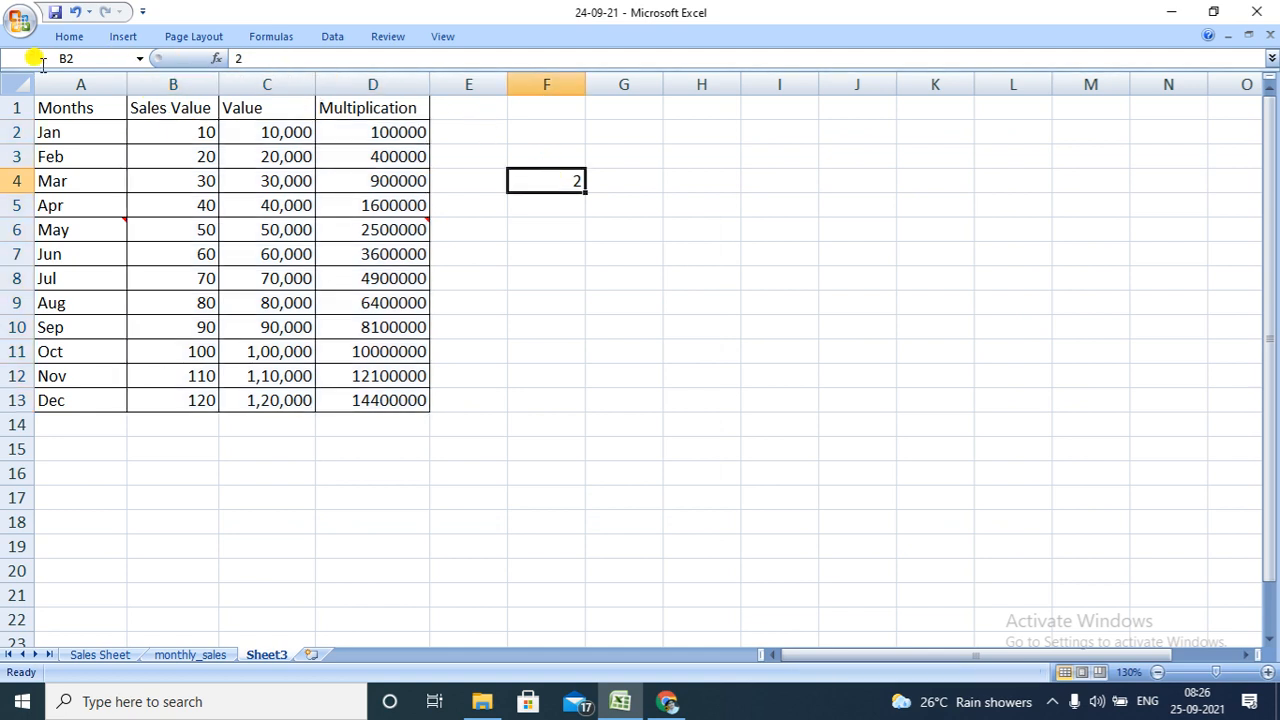
{"action": "left_click", "coordinate": [68, 36]}
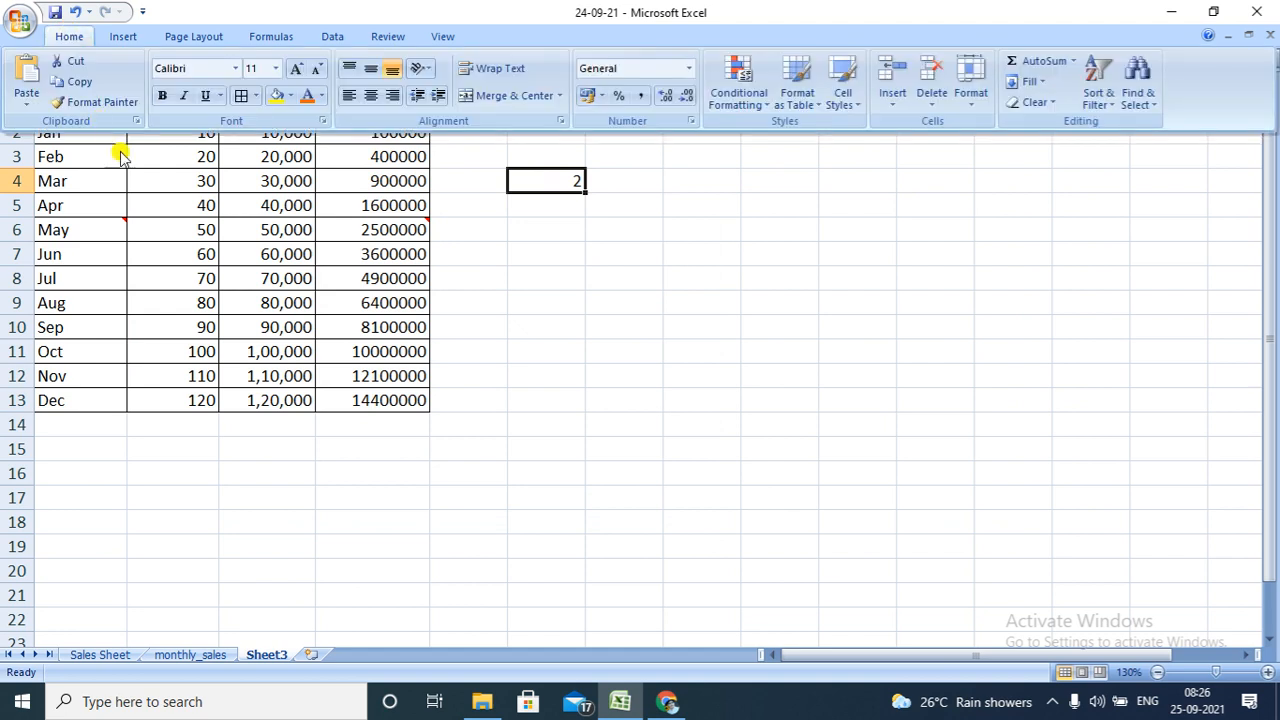
{"action": "left_click", "coordinate": [25, 104]}
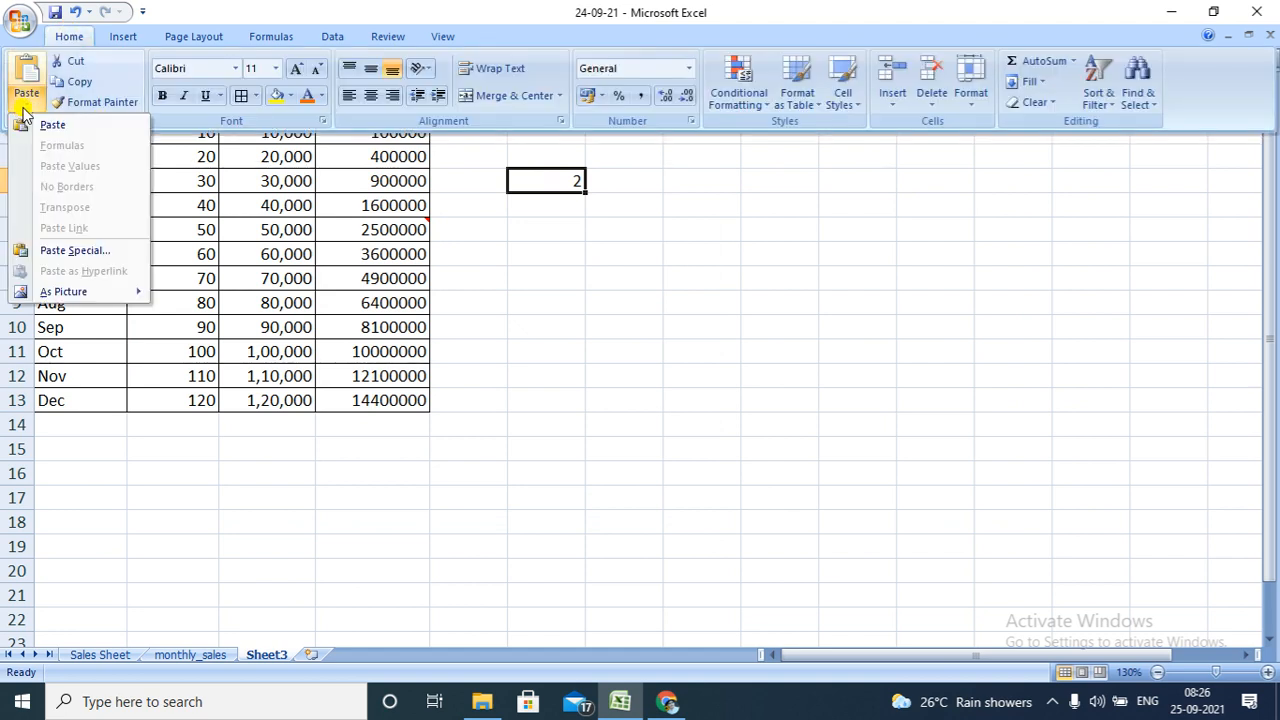
{"action": "left_click", "coordinate": [86, 250]}
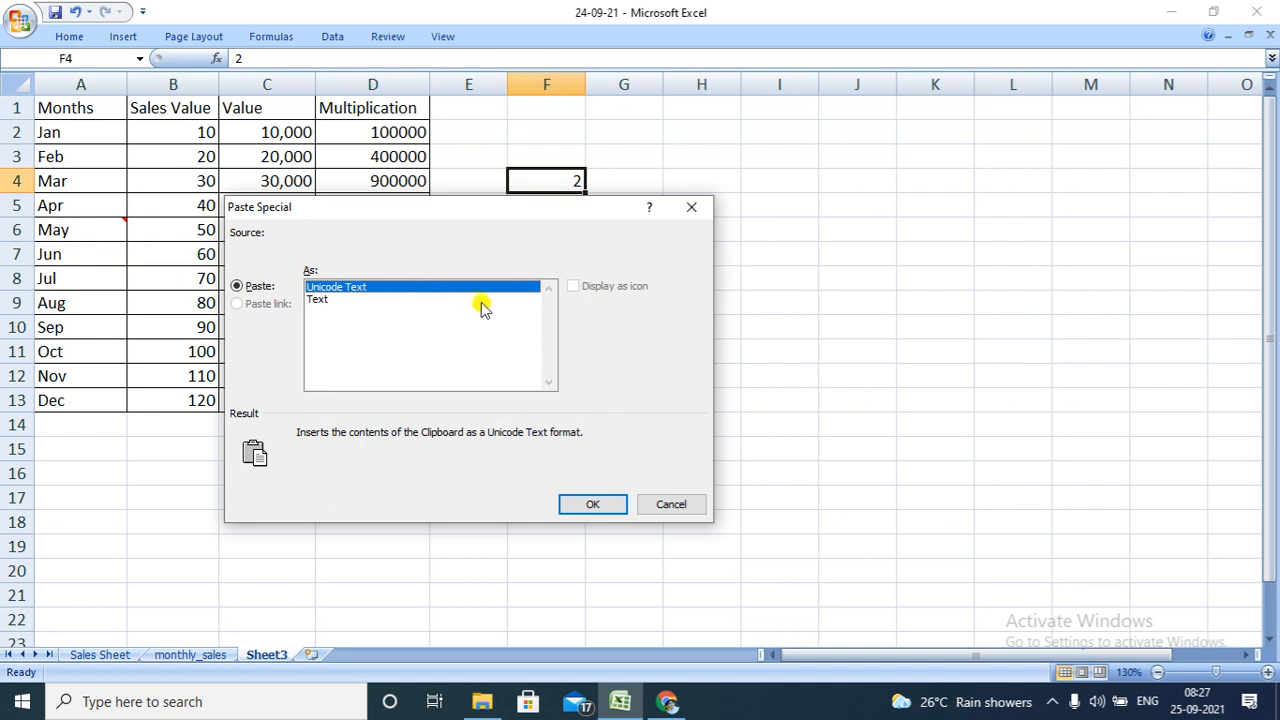
{"action": "left_click", "coordinate": [673, 503]}
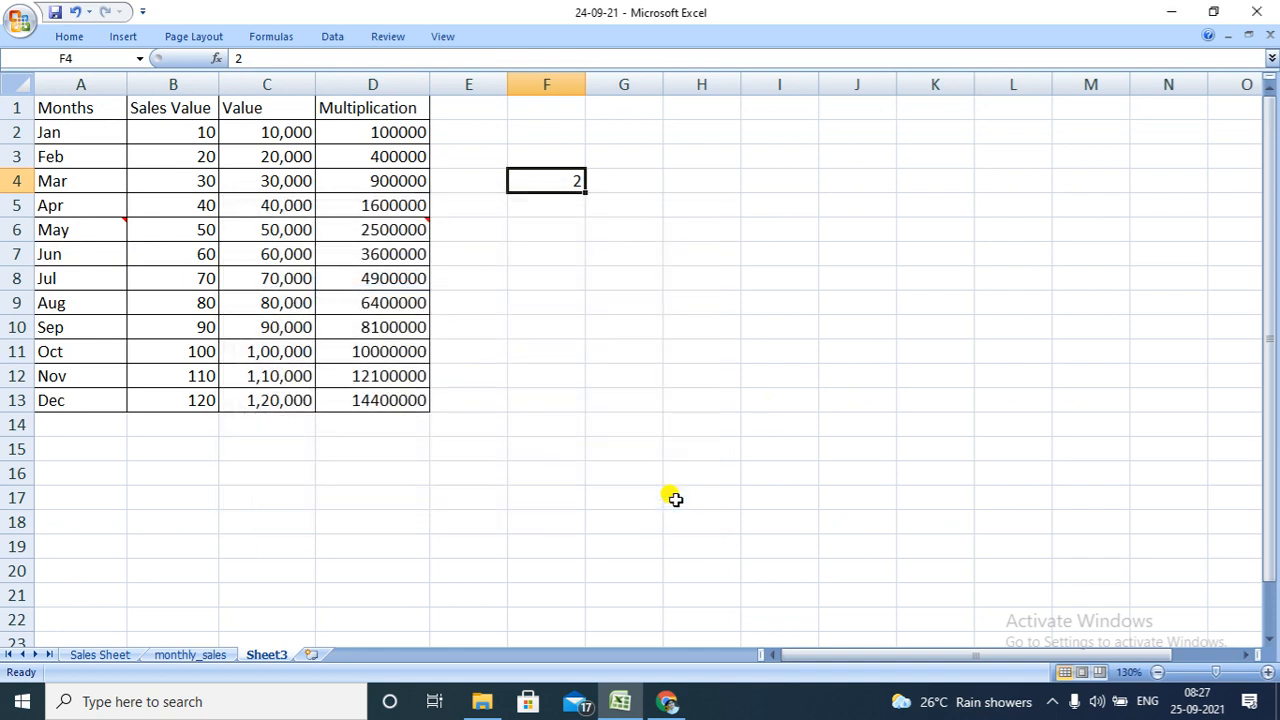